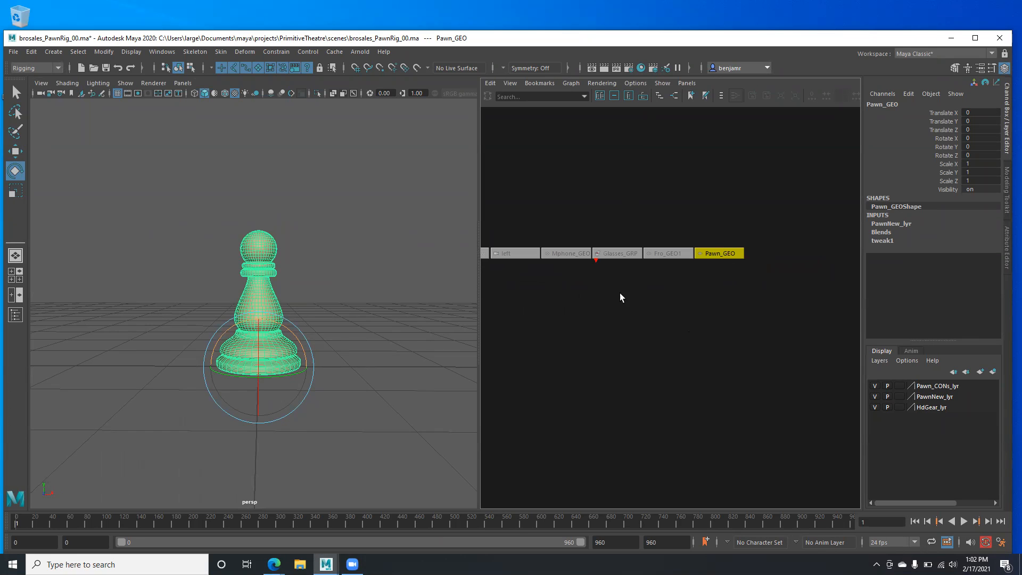
- Set the PawnNew_lyr display type to T (Template), then deselect everything
{"action": "left_click_drag", "start_coordinate": [165, 349], "coordinate": [154, 354], "text": "alt"}
{"action": "scroll", "coordinate": [249, 364], "scroll_direction": "up", "scroll_amount": 3}
{"action": "left_click_drag", "start_coordinate": [251, 365], "coordinate": [256, 359], "text": "alt"}
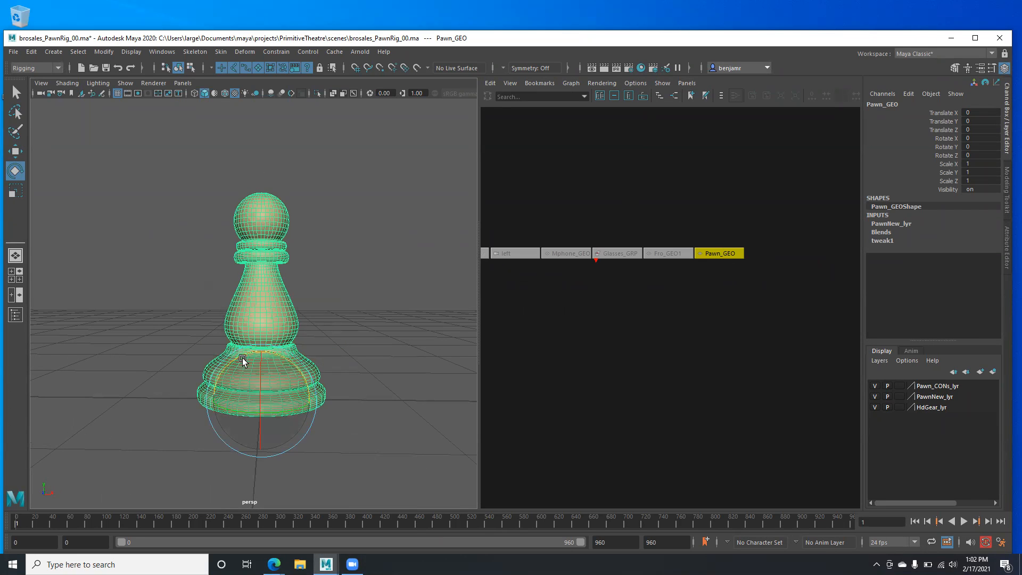
{"action": "left_click", "coordinate": [872, 398]}
{"action": "left_click", "coordinate": [872, 397]}
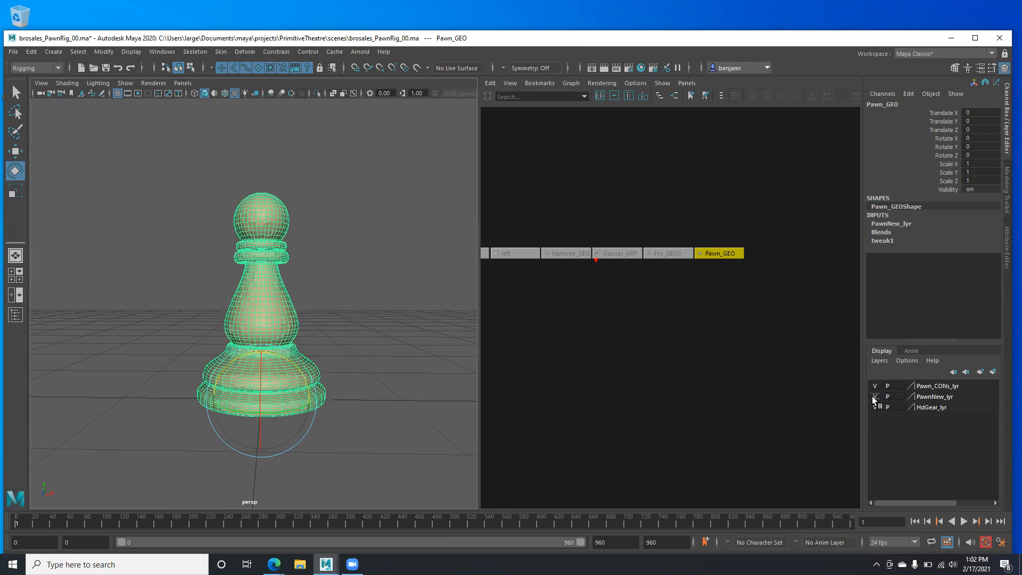
{"action": "left_click", "coordinate": [899, 396]}
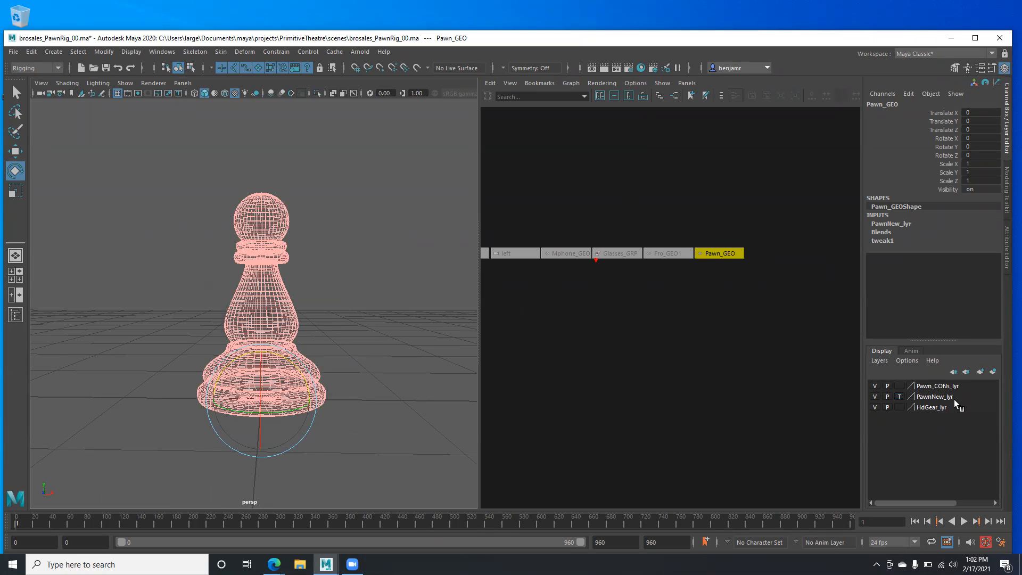
{"action": "left_click", "coordinate": [899, 397]}
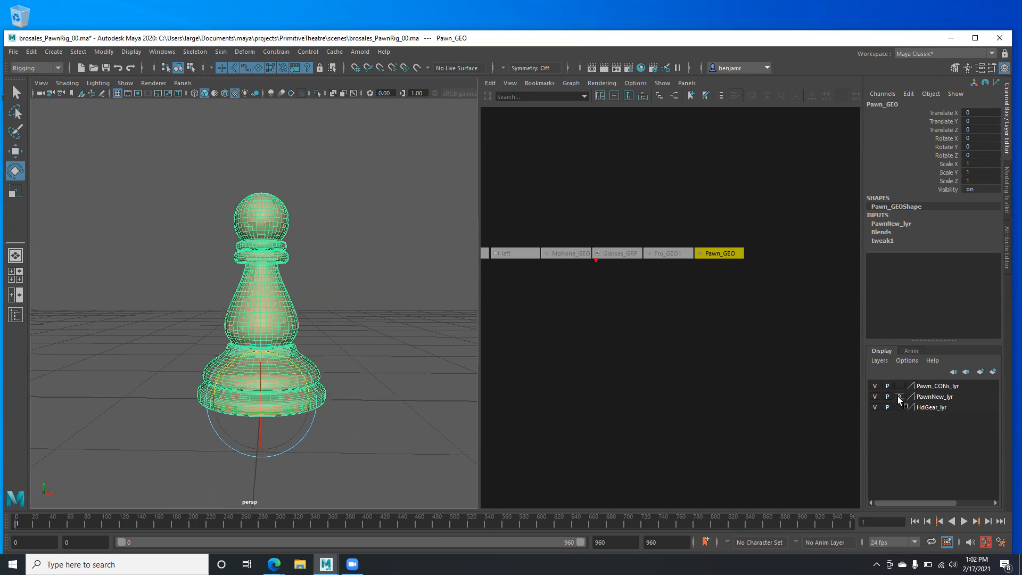
{"action": "left_click", "coordinate": [899, 397]}
{"action": "left_click", "coordinate": [348, 294]}
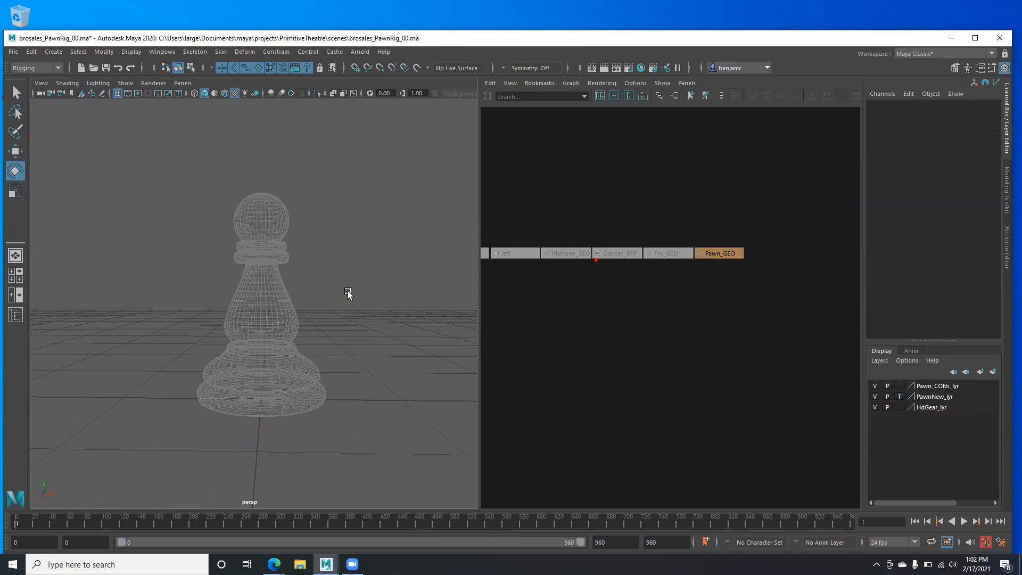
- Switch the viewport to the front view and frame the whole pawn
{"action": "key", "text": "space"}
{"action": "left_click_drag", "start_coordinate": [348, 295], "coordinate": [347, 330]}
{"action": "scroll", "coordinate": [335, 362], "scroll_direction": "down", "scroll_amount": 5}
{"action": "scroll", "coordinate": [238, 269], "scroll_direction": "up", "scroll_amount": 5}
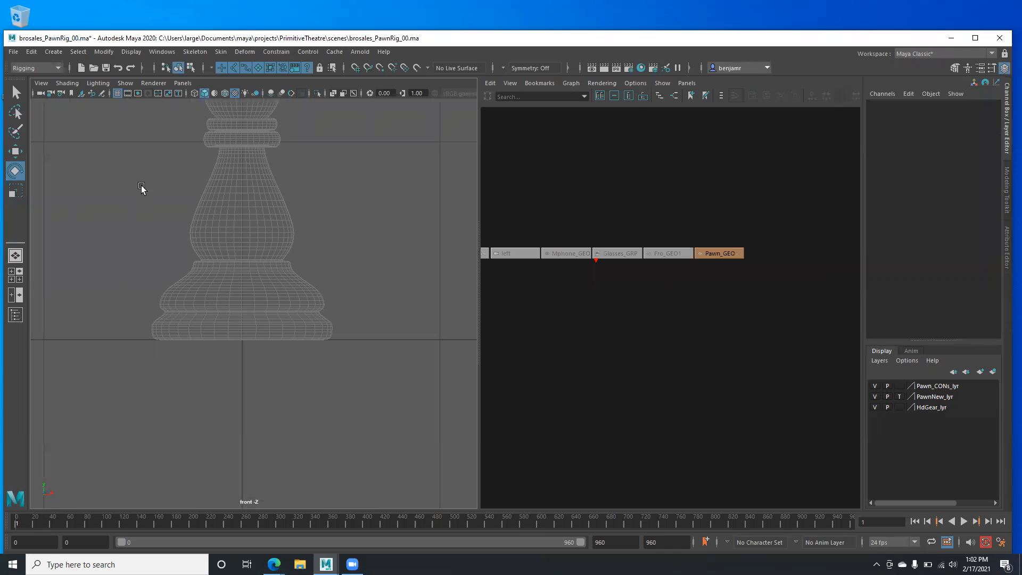
{"action": "middle_click_drag", "start_coordinate": [228, 250], "coordinate": [255, 310], "text": "alt"}
{"action": "left_click_drag", "start_coordinate": [213, 286], "coordinate": [330, 405]}
{"action": "left_click_drag", "start_coordinate": [307, 349], "coordinate": [266, 297], "text": "alt"}
{"action": "middle_click_drag", "start_coordinate": [250, 254], "coordinate": [257, 315], "text": "alt"}
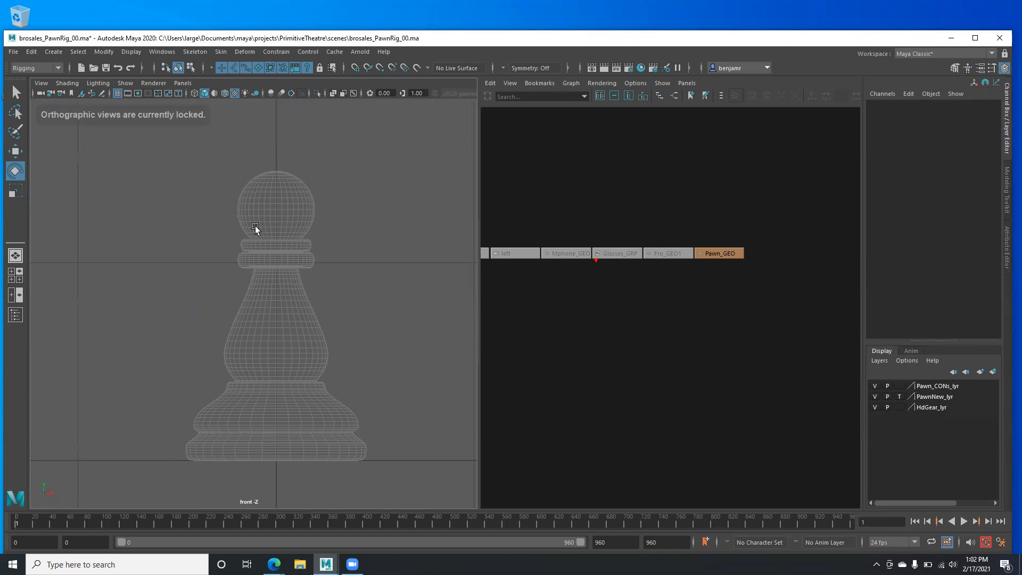
{"action": "middle_click_drag", "start_coordinate": [293, 356], "coordinate": [299, 341], "text": "alt"}
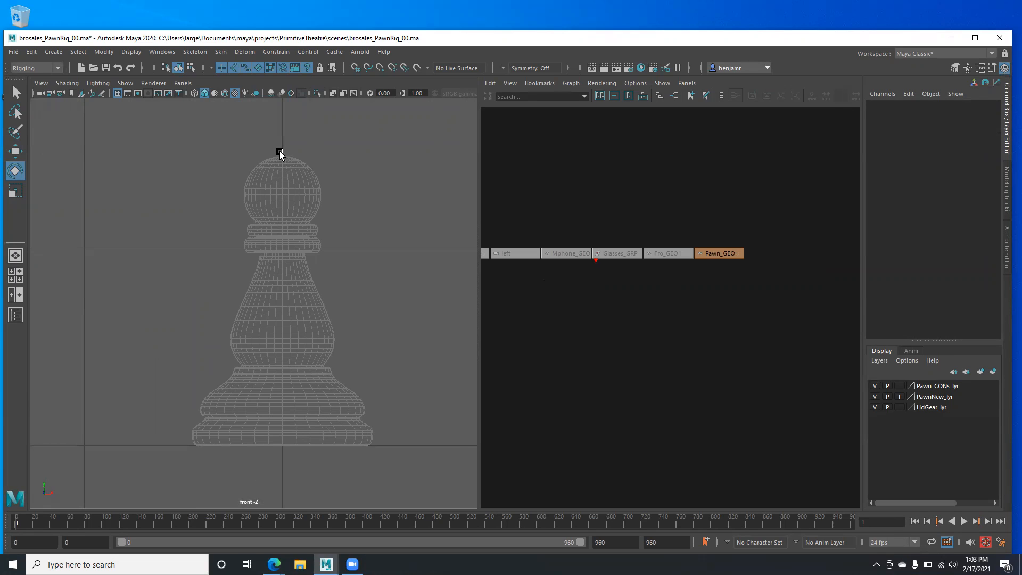
- Set PawnNew_lyr to R (Reference) so the pawn can't be selected
{"action": "left_click", "coordinate": [899, 397]}
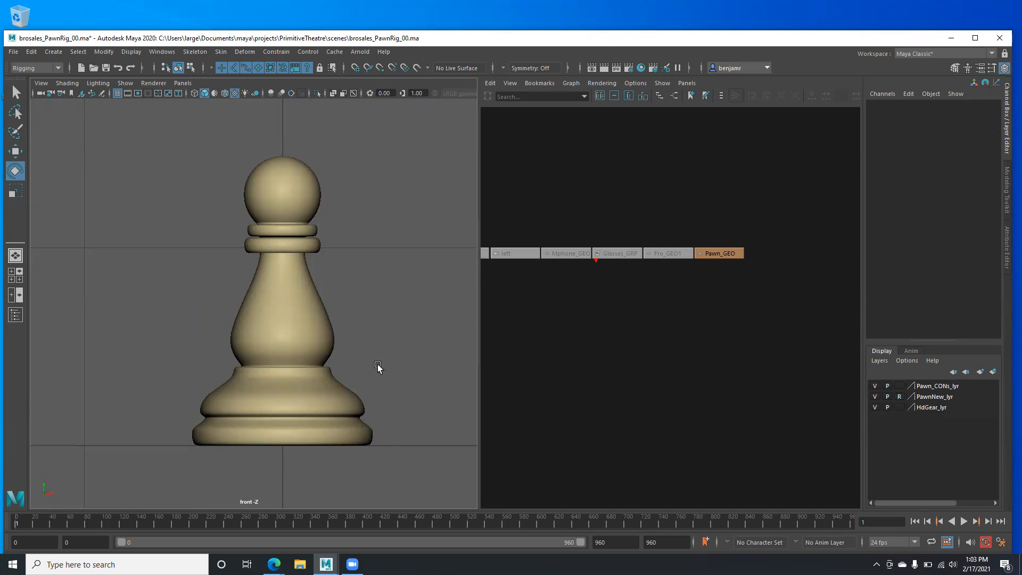
{"action": "middle_click_drag", "start_coordinate": [318, 384], "coordinate": [344, 348], "text": "alt"}
{"action": "right_click_drag", "start_coordinate": [345, 349], "coordinate": [296, 318], "text": "alt"}
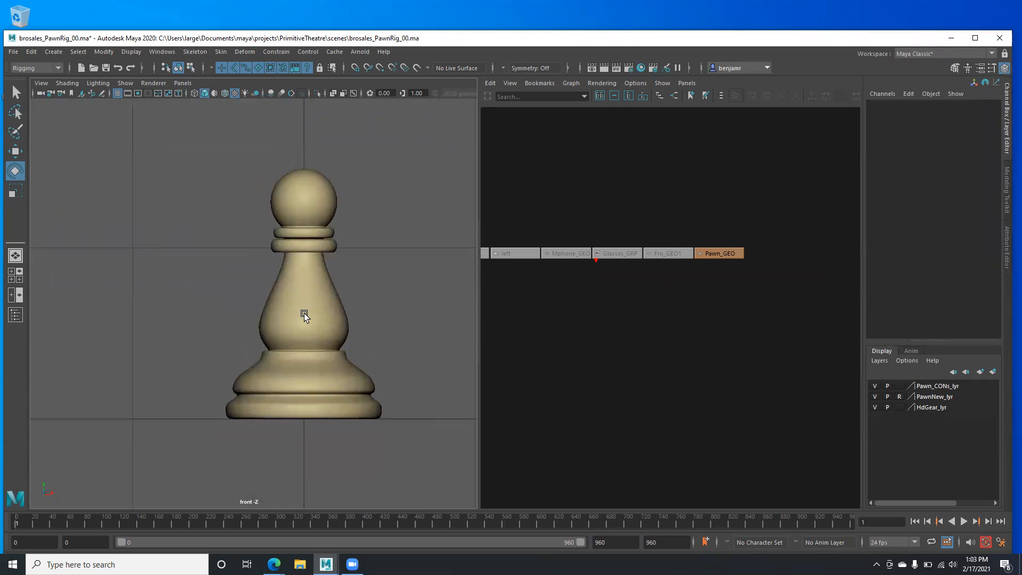
- Display the viewport in wireframe and switch to the Modeling menu set
{"action": "key", "text": "4"}
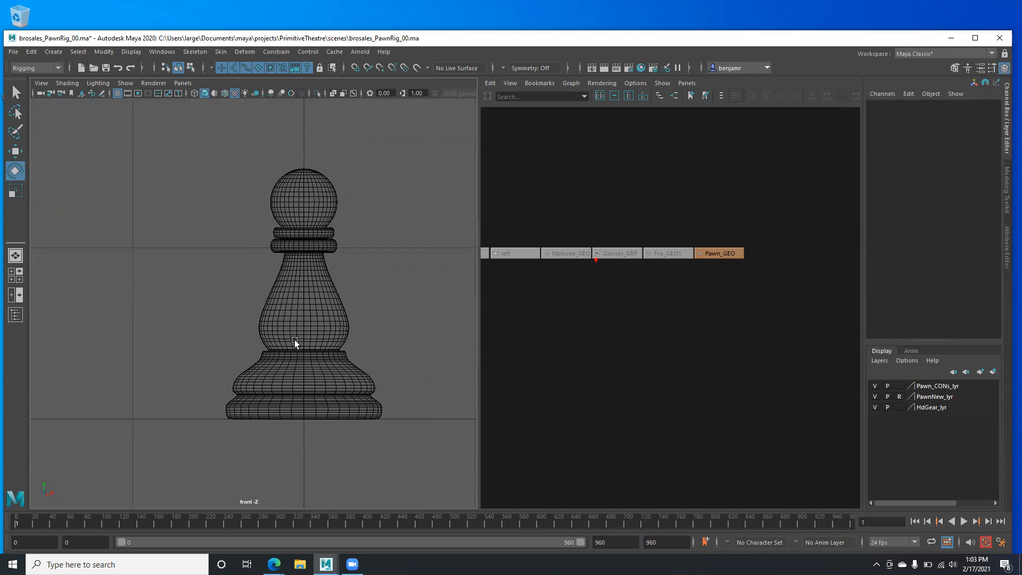
{"action": "right_click_drag", "start_coordinate": [278, 322], "coordinate": [338, 393], "text": "alt"}
{"action": "mouse_move", "coordinate": [324, 308]}
{"action": "middle_mouse_down", "text": "alt"}
{"action": "mouse_move", "coordinate": [302, 328]}
{"action": "mouse_move", "coordinate": [311, 311]}
{"action": "middle_mouse_up", "text": "alt"}
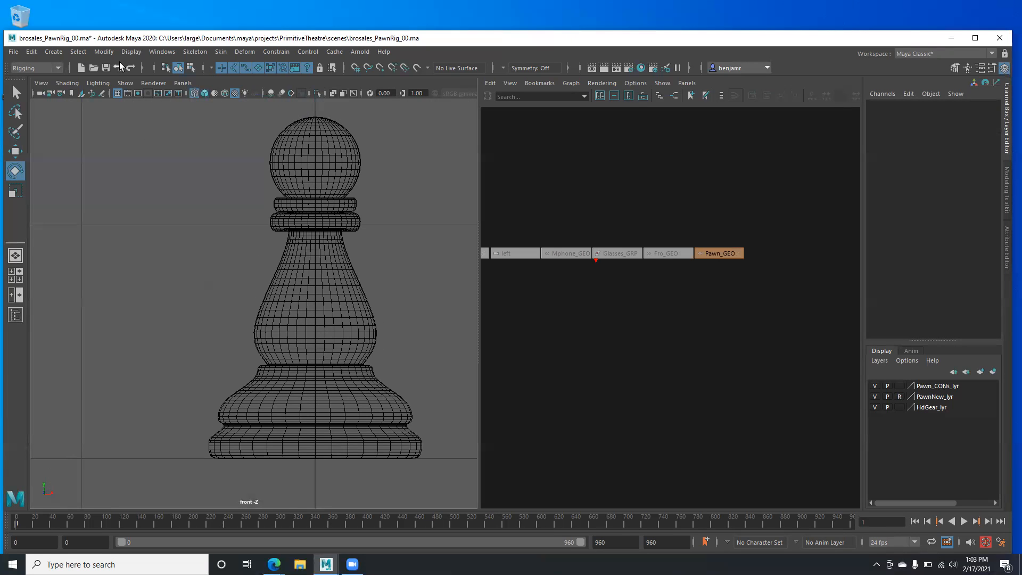
{"action": "left_click", "coordinate": [60, 67]}
{"action": "left_click", "coordinate": [45, 77]}
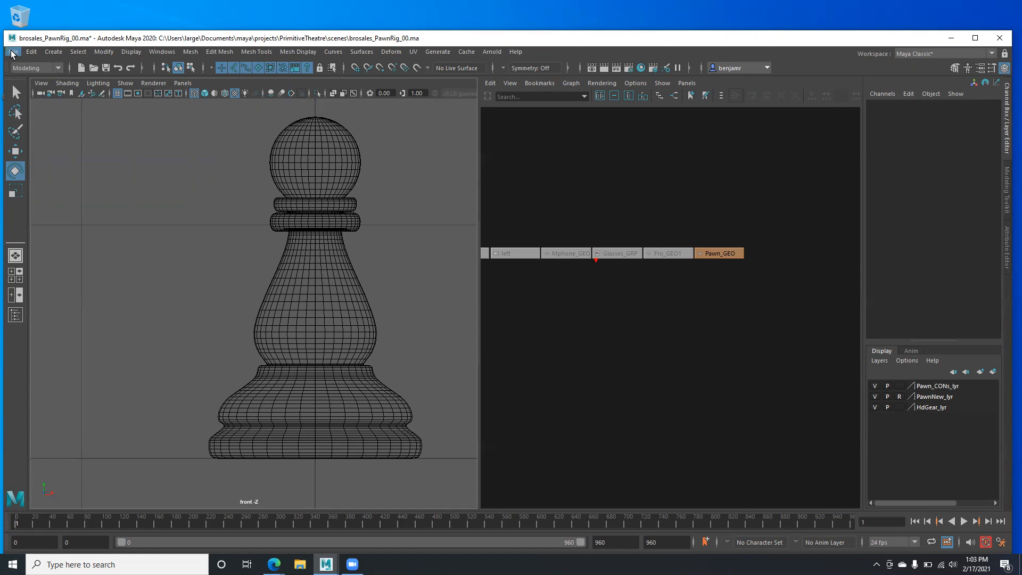
- Switch to the Rigging menu set and start Skeleton > Create Joints
{"action": "left_click", "coordinate": [57, 68]}
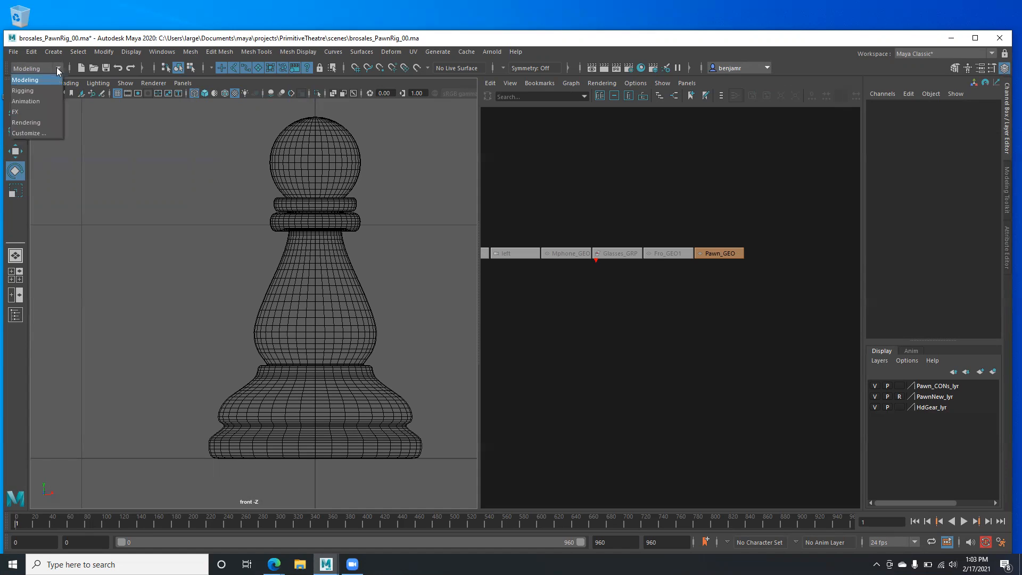
{"action": "left_click", "coordinate": [38, 91]}
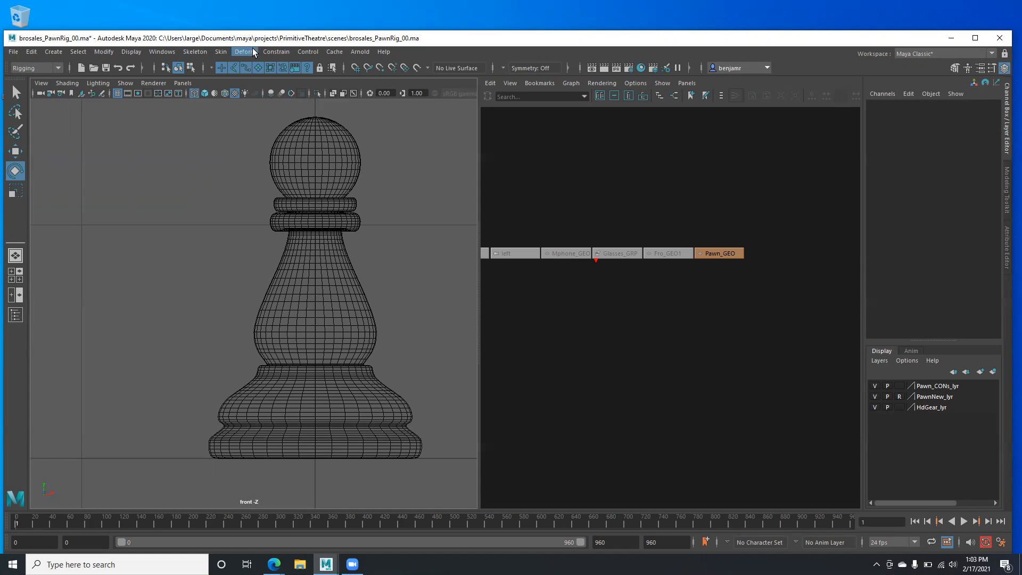
{"action": "left_click", "coordinate": [195, 52]}
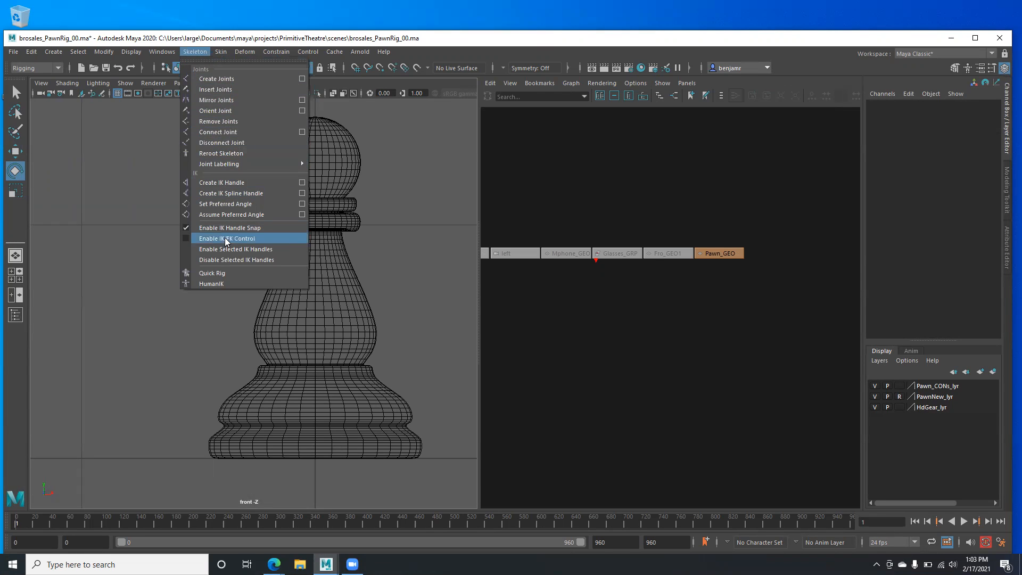
{"action": "left_click", "coordinate": [218, 80]}
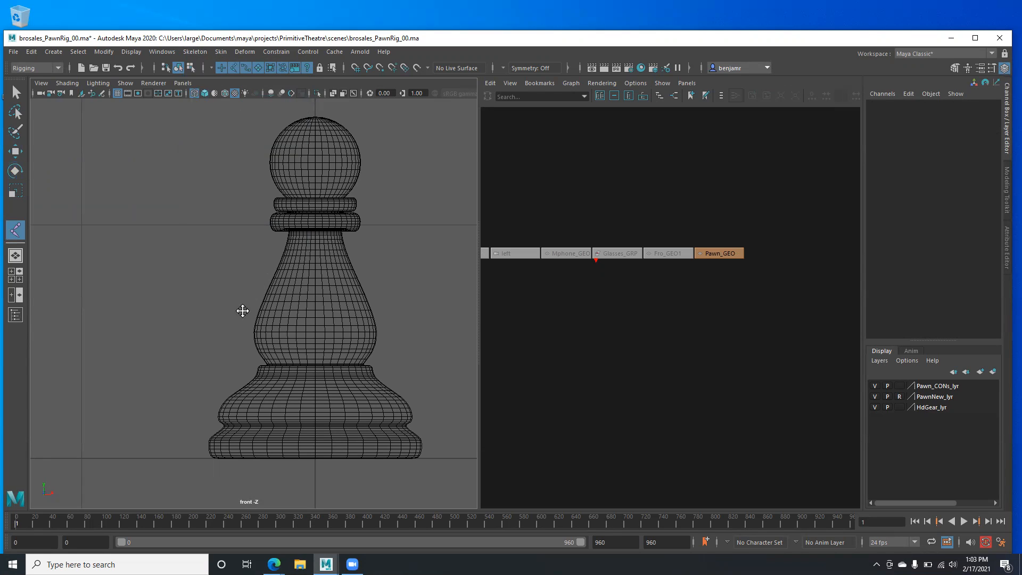
- Place joint1 just below the pawn's base, then zoom in and enable point snapping
{"action": "middle_click_drag", "start_coordinate": [241, 311], "coordinate": [228, 284], "text": "alt"}
{"action": "middle_click_drag", "start_coordinate": [277, 379], "coordinate": [249, 390], "text": "alt"}
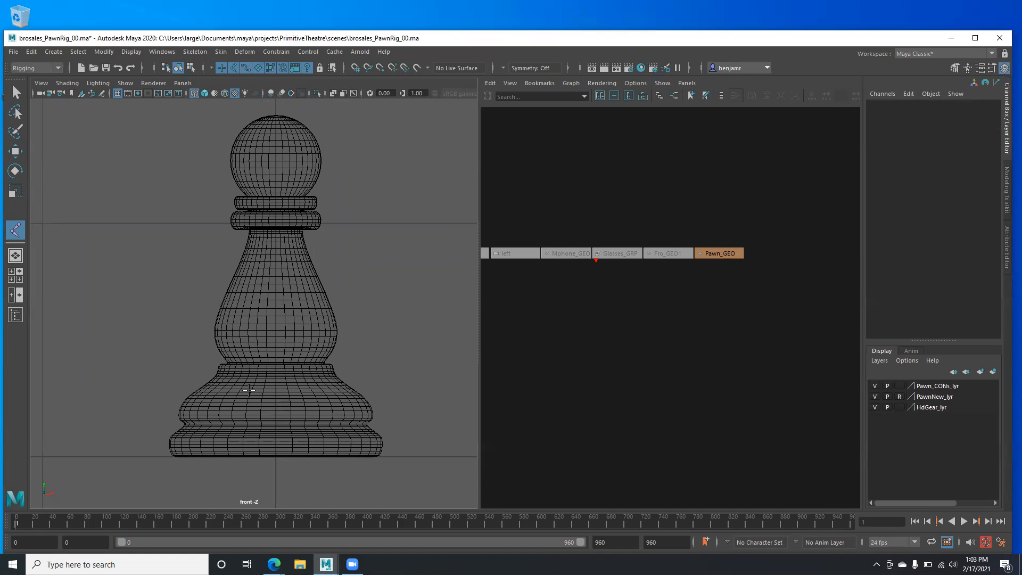
{"action": "left_click", "coordinate": [276, 455]}
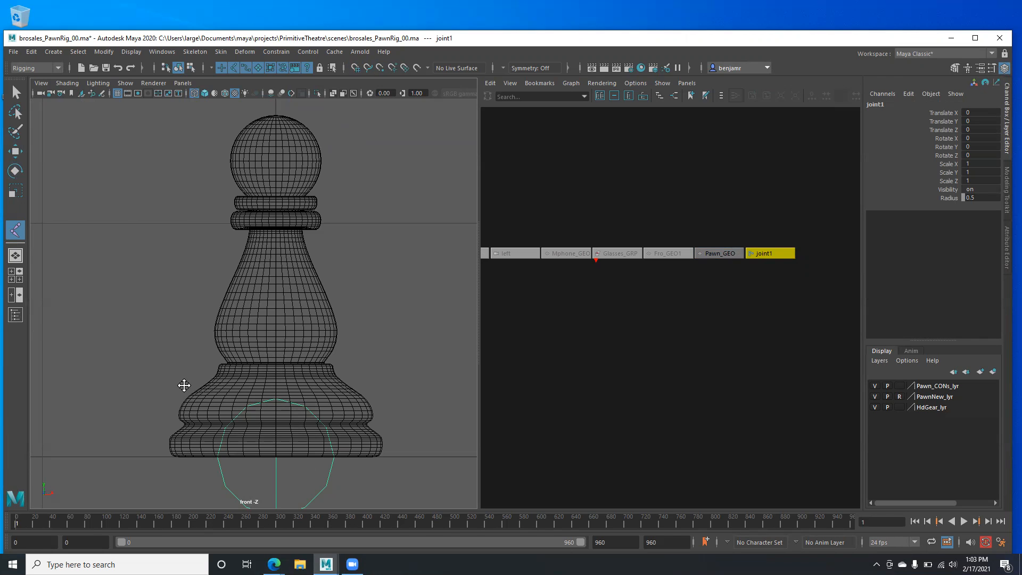
{"action": "middle_click_drag", "start_coordinate": [184, 385], "coordinate": [193, 328], "text": "alt"}
{"action": "mouse_move", "coordinate": [276, 314]}
{"action": "right_mouse_down", "text": "alt"}
{"action": "mouse_move", "coordinate": [237, 313]}
{"action": "mouse_move", "coordinate": [268, 302]}
{"action": "right_mouse_up", "text": "alt"}
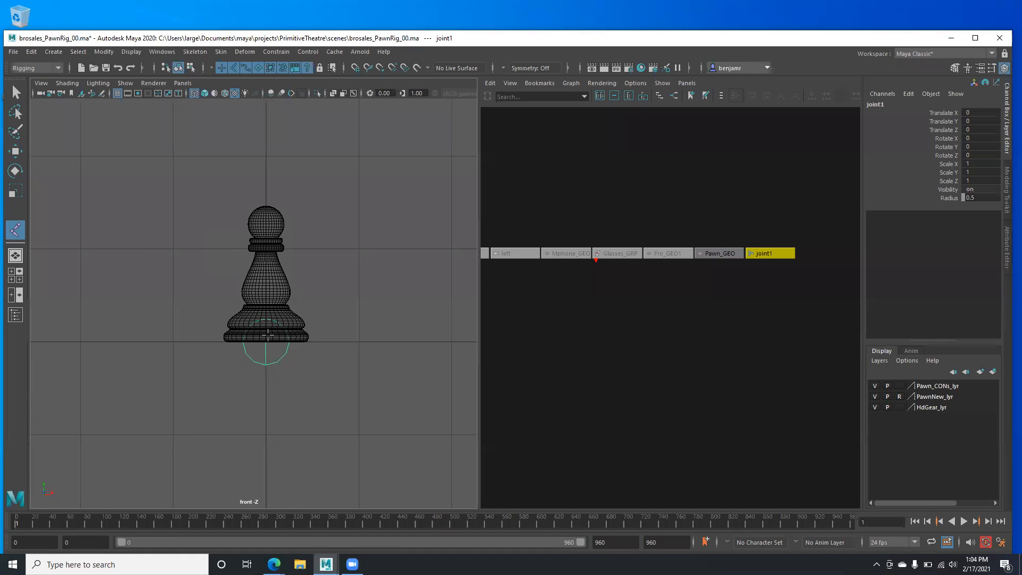
{"action": "right_click_drag", "start_coordinate": [280, 347], "coordinate": [387, 367], "text": "alt"}
{"action": "middle_click_drag", "start_coordinate": [263, 304], "coordinate": [248, 305], "text": "alt"}
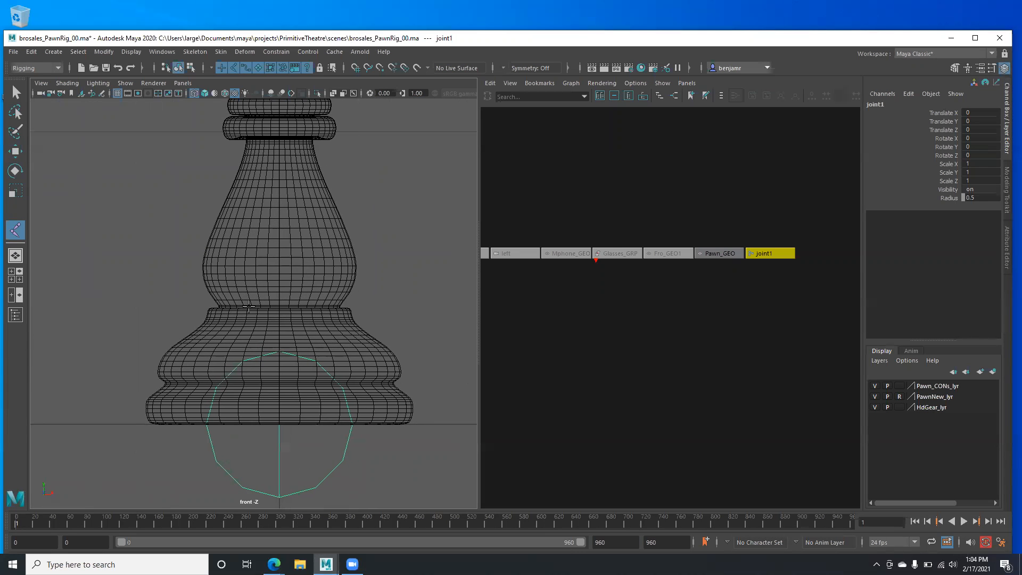
{"action": "key", "text": "v"}
- Place joint2 above joint1 on the pawn's lower body
{"action": "left_click", "coordinate": [281, 308]}
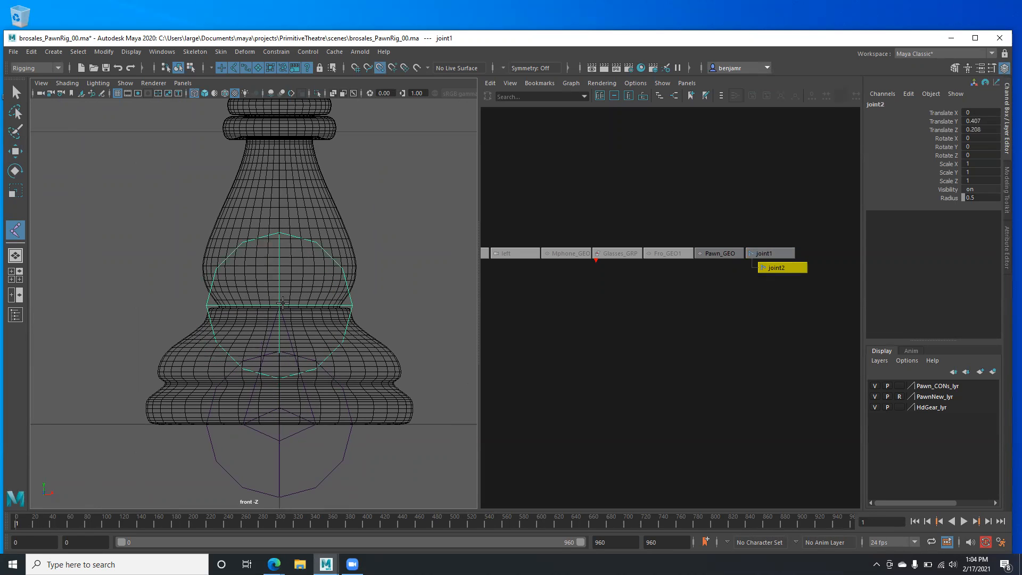
{"action": "mouse_move", "coordinate": [284, 294]}
{"action": "left_mouse_down"}
{"action": "mouse_move", "coordinate": [252, 295]}
{"action": "mouse_move", "coordinate": [268, 288]}
{"action": "mouse_move", "coordinate": [247, 274]}
{"action": "mouse_move", "coordinate": [229, 287]}
{"action": "mouse_move", "coordinate": [277, 299]}
{"action": "mouse_move", "coordinate": [279, 148]}
{"action": "mouse_move", "coordinate": [269, 207]}
{"action": "mouse_move", "coordinate": [272, 255]}
{"action": "mouse_move", "coordinate": [284, 179]}
{"action": "mouse_move", "coordinate": [279, 305]}
{"action": "left_mouse_up"}
{"action": "key", "text": "Return"}
- Snap joint3 onto the pawn's body above joint2
{"action": "scroll", "coordinate": [266, 281], "scroll_direction": "up", "scroll_amount": 1}
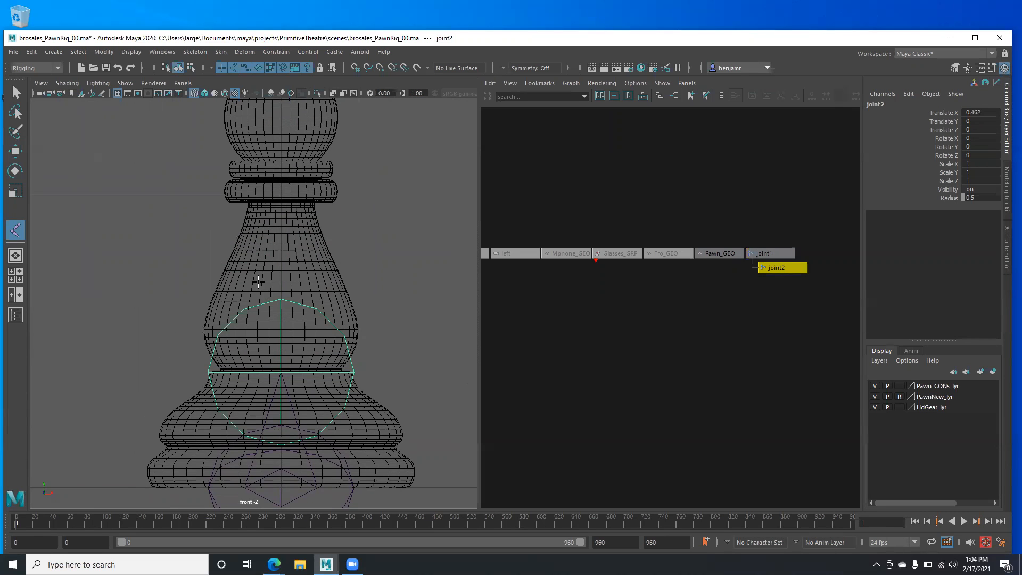
{"action": "scroll", "coordinate": [290, 295], "scroll_direction": "up", "scroll_amount": 1}
{"action": "scroll", "coordinate": [289, 274], "scroll_direction": "up", "scroll_amount": 2}
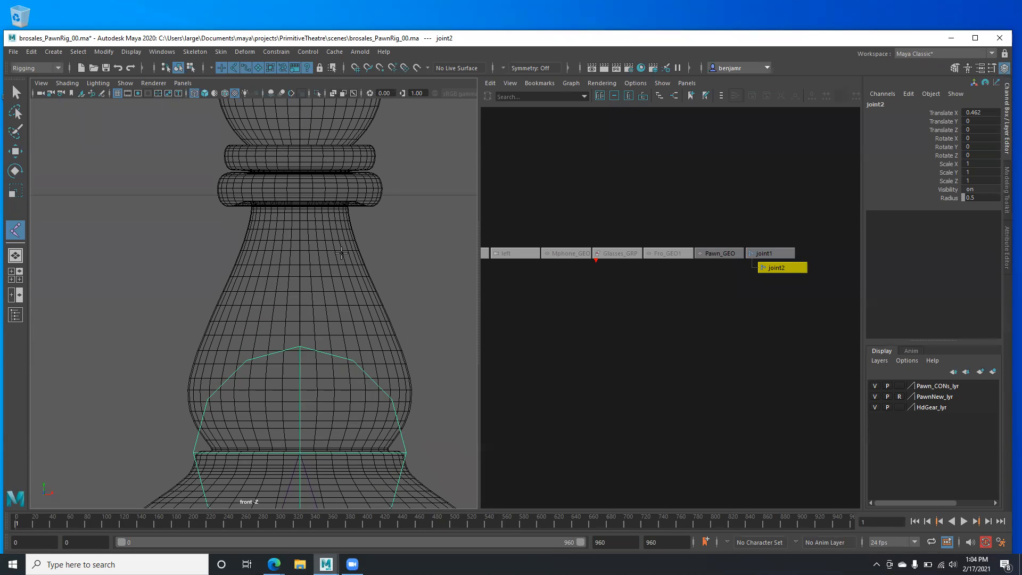
{"action": "key", "text": "v"}
{"action": "left_click", "coordinate": [299, 265]}
{"action": "key", "text": "Return"}
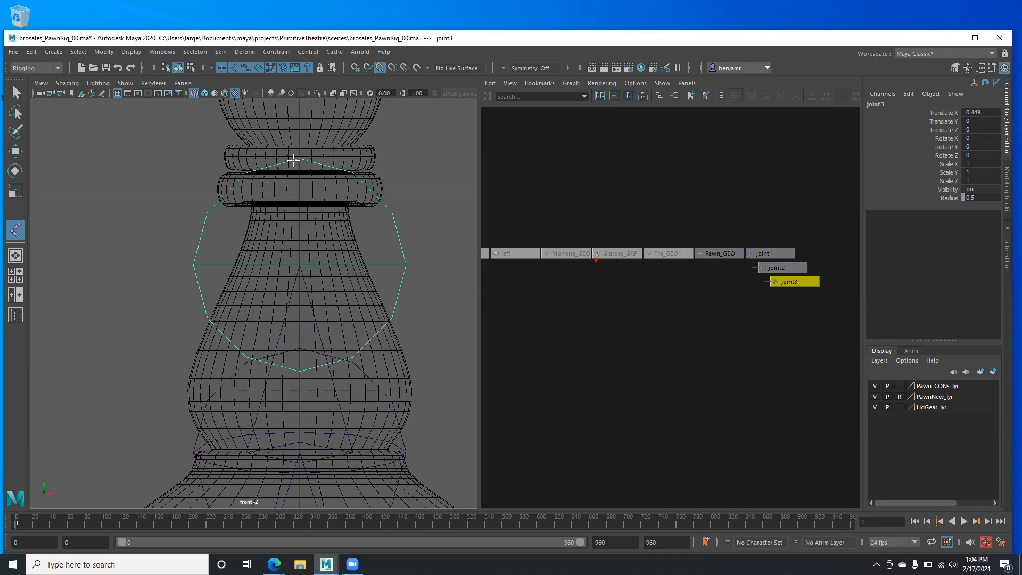
- Zoom to the neck rings and snap joint4 there
{"action": "key", "text": "v"}
{"action": "middle_click_drag", "start_coordinate": [246, 182], "coordinate": [241, 241], "text": "alt"}
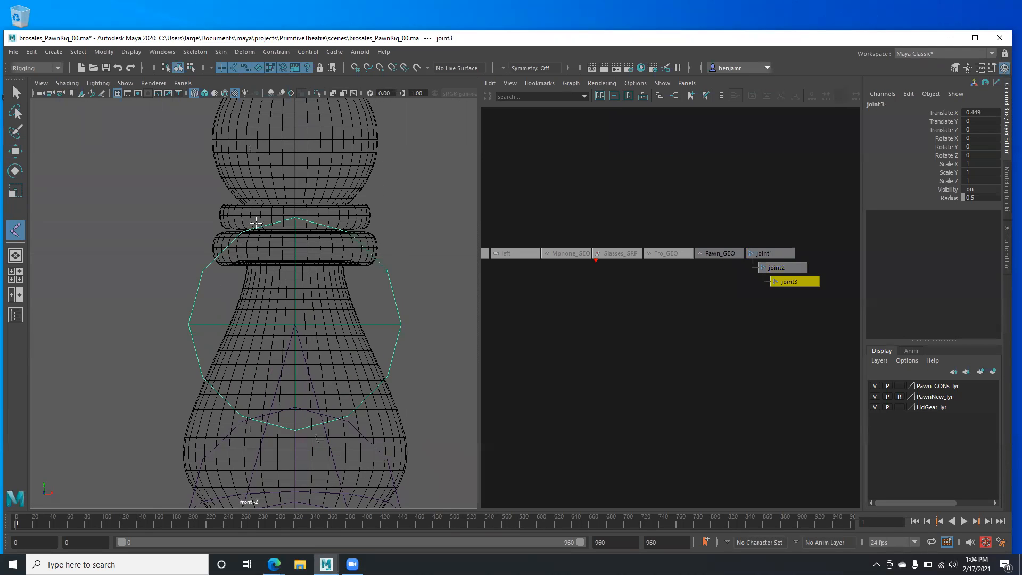
{"action": "right_click_drag", "start_coordinate": [242, 242], "coordinate": [333, 239], "text": "alt"}
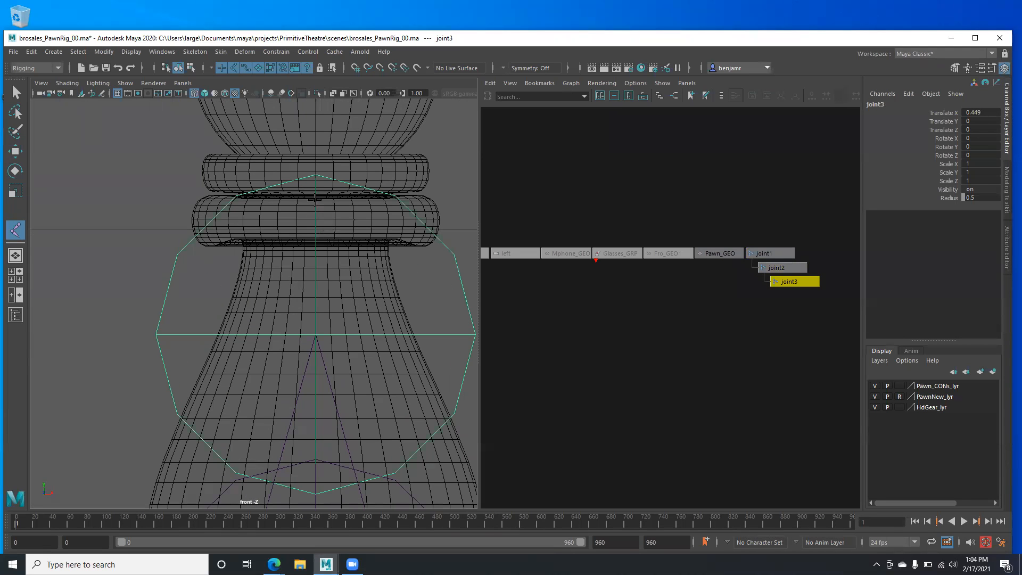
{"action": "key", "text": "v"}
{"action": "left_click_drag", "start_coordinate": [312, 154], "coordinate": [313, 192]}
{"action": "key", "text": "Return"}
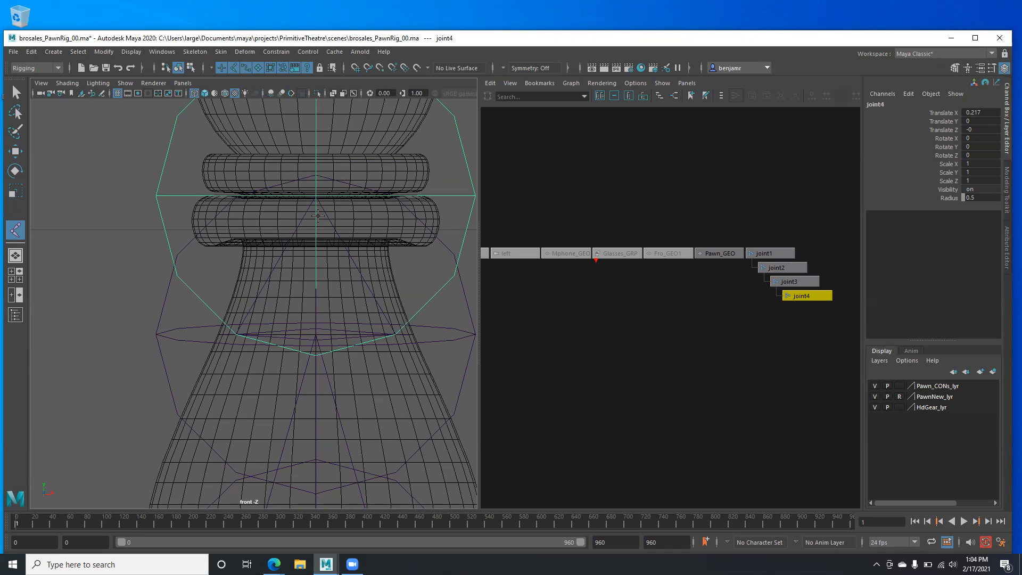
- Reframe the pawn and place joint5 above joint4 at the neck
{"action": "right_click_drag", "start_coordinate": [315, 218], "coordinate": [287, 218], "text": "alt"}
{"action": "middle_click_drag", "start_coordinate": [268, 352], "coordinate": [261, 261], "text": "alt"}
{"action": "middle_click_drag", "start_coordinate": [266, 393], "coordinate": [279, 413], "text": "alt"}
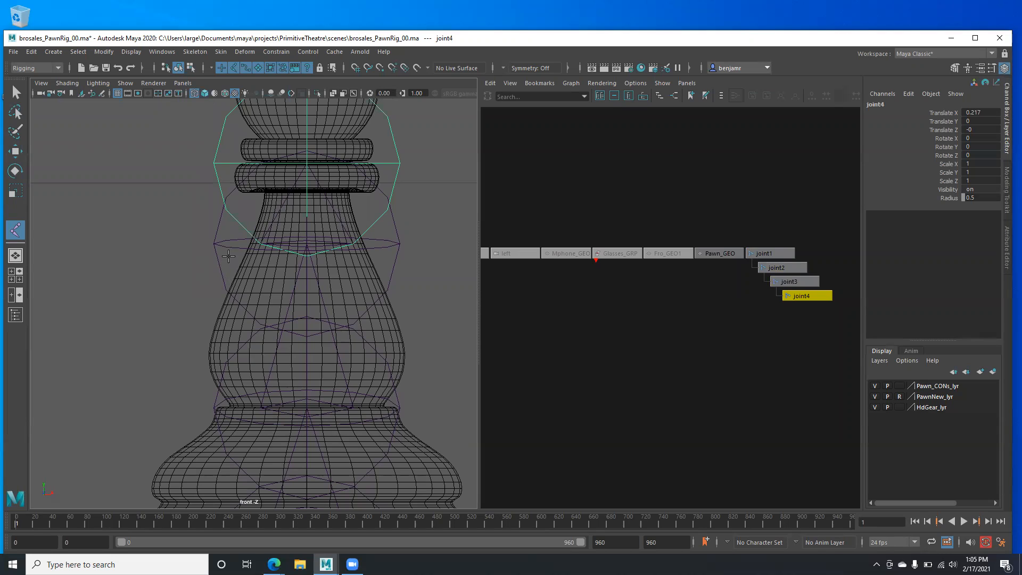
{"action": "middle_click_drag", "start_coordinate": [228, 256], "coordinate": [221, 370], "text": "alt"}
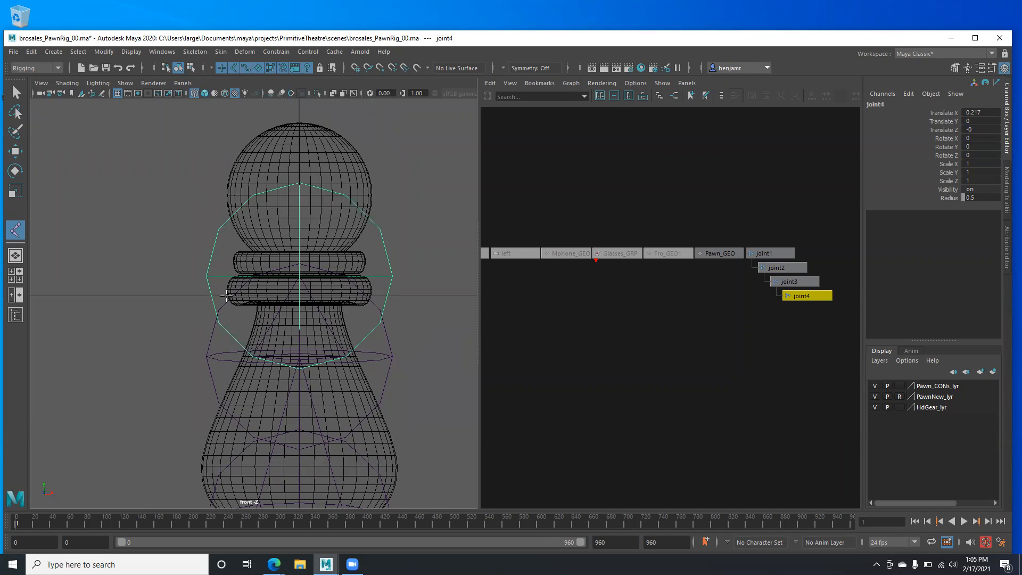
{"action": "scroll", "coordinate": [266, 277], "scroll_direction": "up", "scroll_amount": 4}
{"action": "middle_click_drag", "start_coordinate": [294, 285], "coordinate": [279, 315], "text": "alt"}
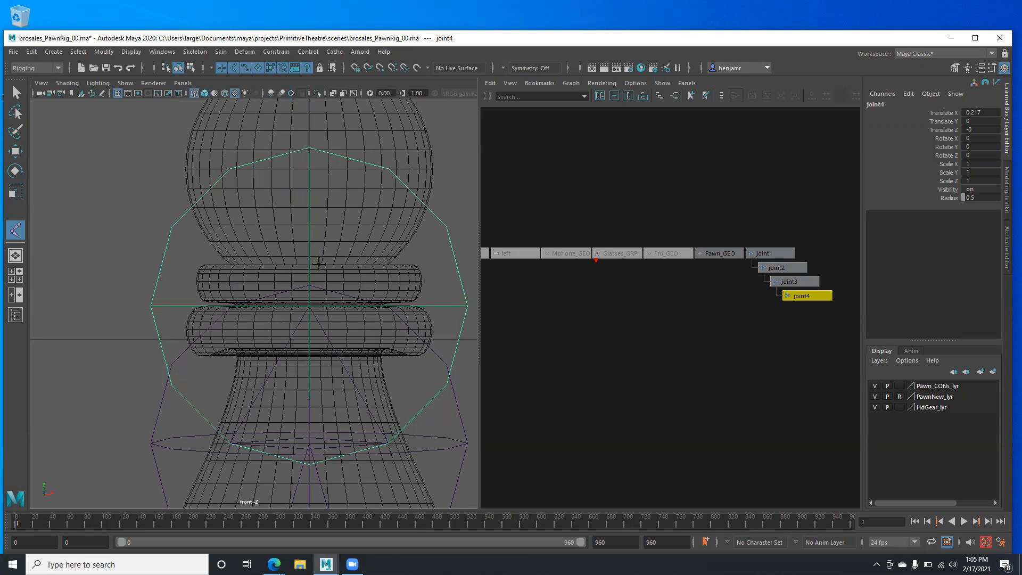
{"action": "left_click_drag", "start_coordinate": [308, 259], "coordinate": [304, 260]}
{"action": "key", "text": "Return"}
- Snap joint6 to the top of the sphere head, redoing it once from joint5
{"action": "middle_click_drag", "start_coordinate": [286, 237], "coordinate": [262, 360], "text": "alt"}
{"action": "key", "text": "v"}
{"action": "left_click", "coordinate": [284, 174]}
{"action": "key", "text": "Return"}
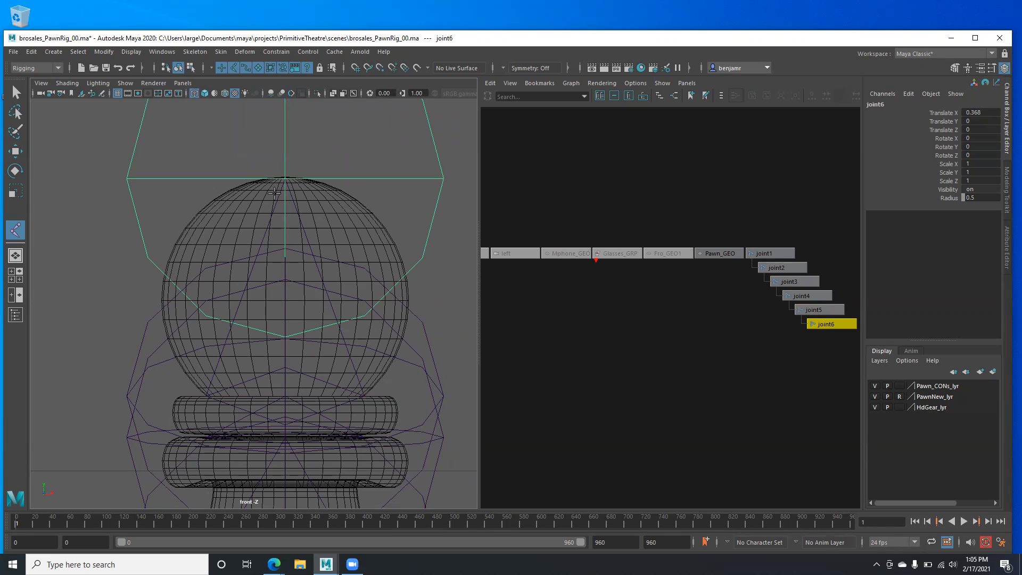
{"action": "key", "text": "Up"}
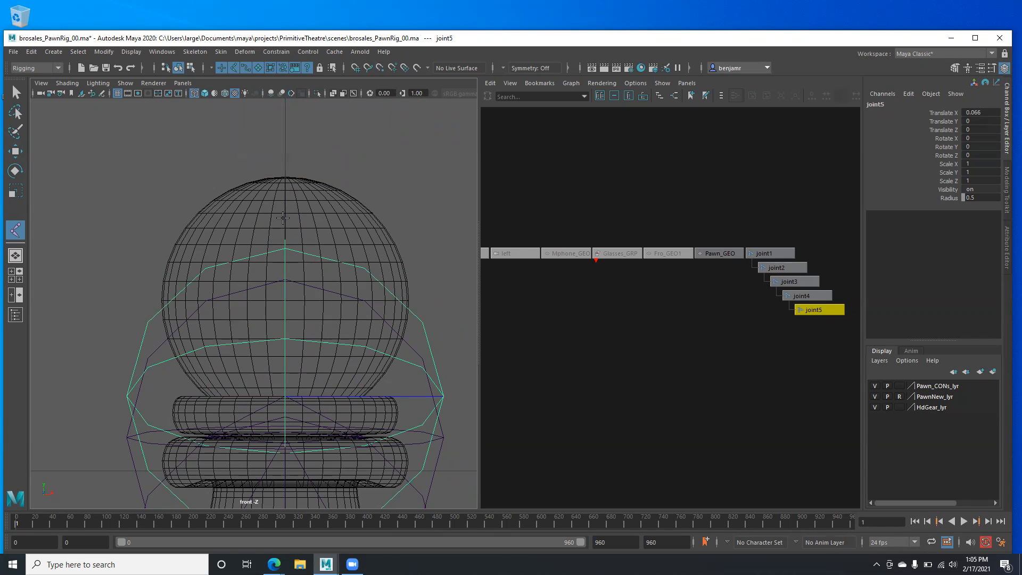
{"action": "key", "text": "v"}
{"action": "left_click", "coordinate": [283, 192]}
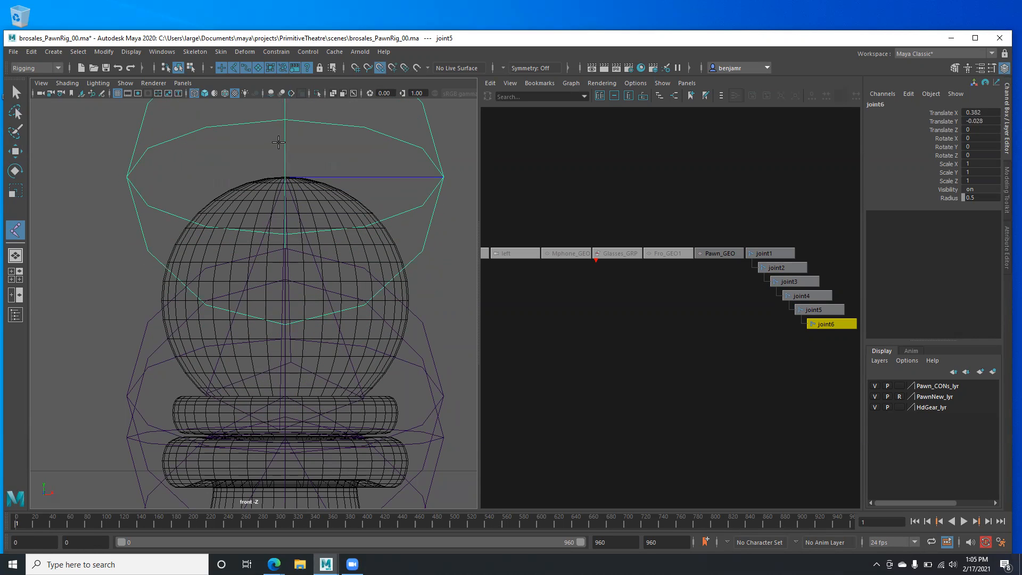
{"action": "key", "text": "Return"}
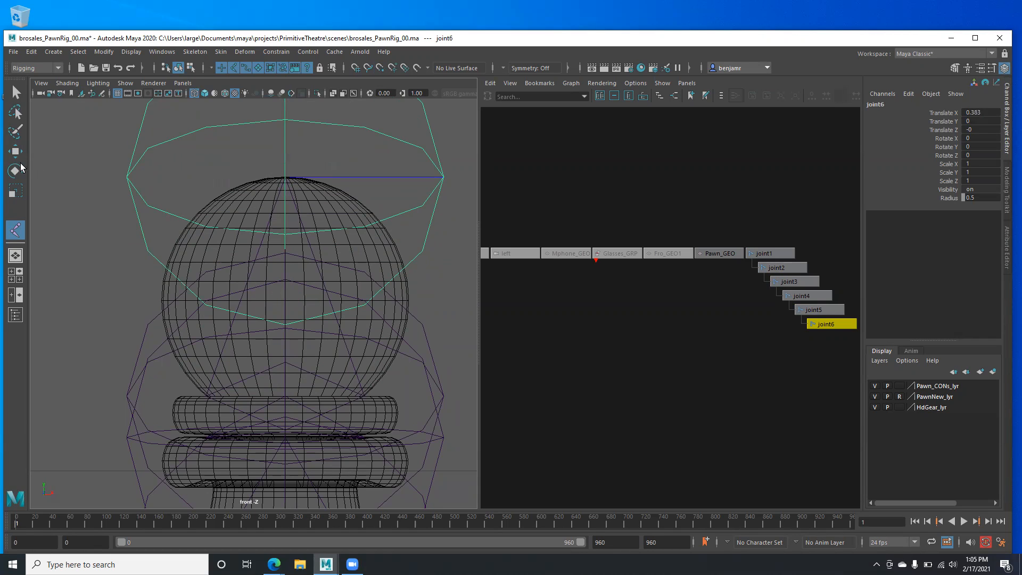
- Marquee-select all six joints, joint1 through joint6
{"action": "left_click", "coordinate": [16, 92]}
{"action": "middle_click_drag", "start_coordinate": [597, 302], "coordinate": [567, 283], "text": "alt"}
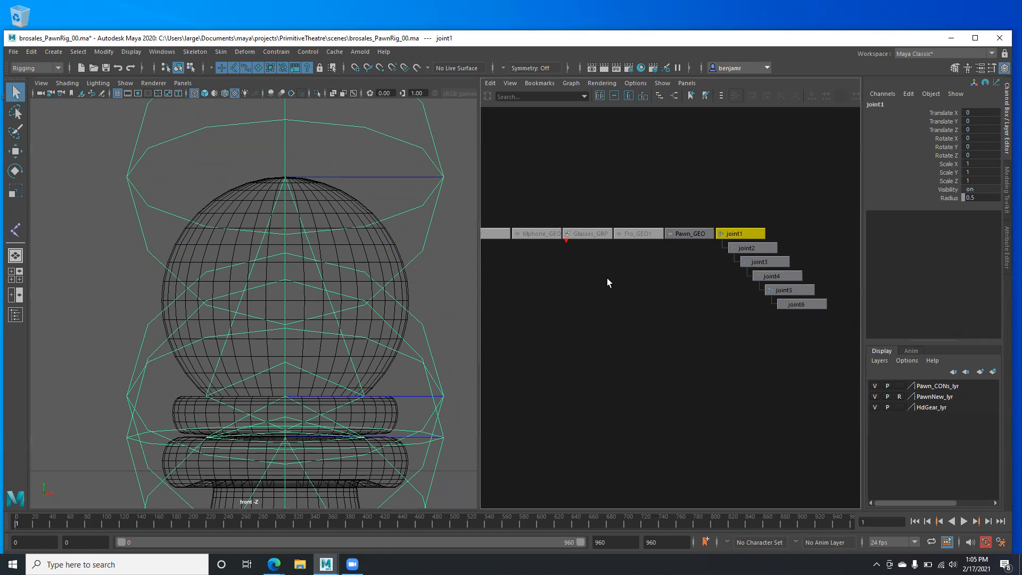
{"action": "left_click_drag", "start_coordinate": [729, 206], "coordinate": [804, 325]}
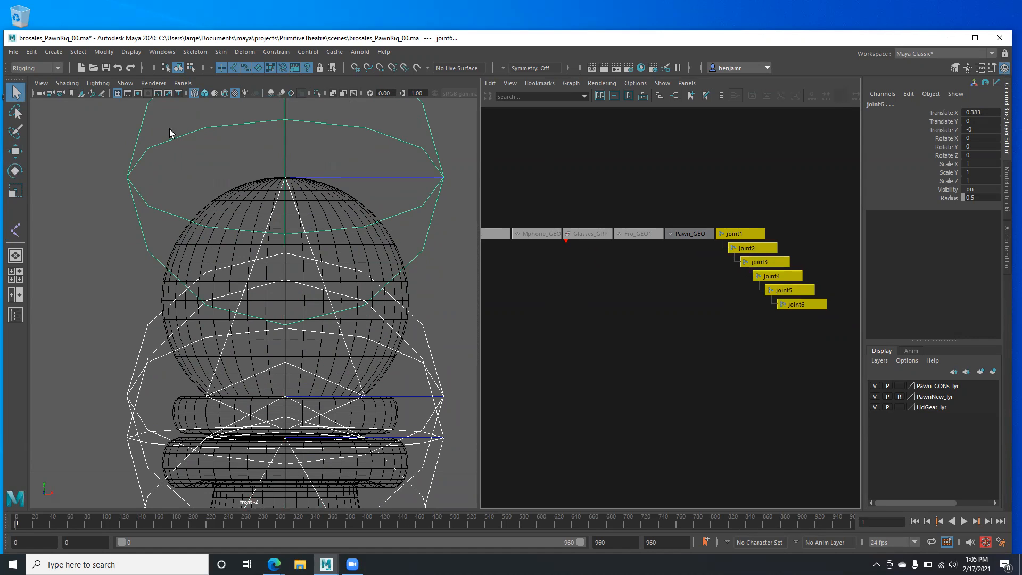
- Show the joint chain beside Pawn_GEO in a Hypergraph Hierarchy panel
{"action": "left_click", "coordinate": [183, 83]}
{"action": "mouse_move", "coordinate": [216, 164]}
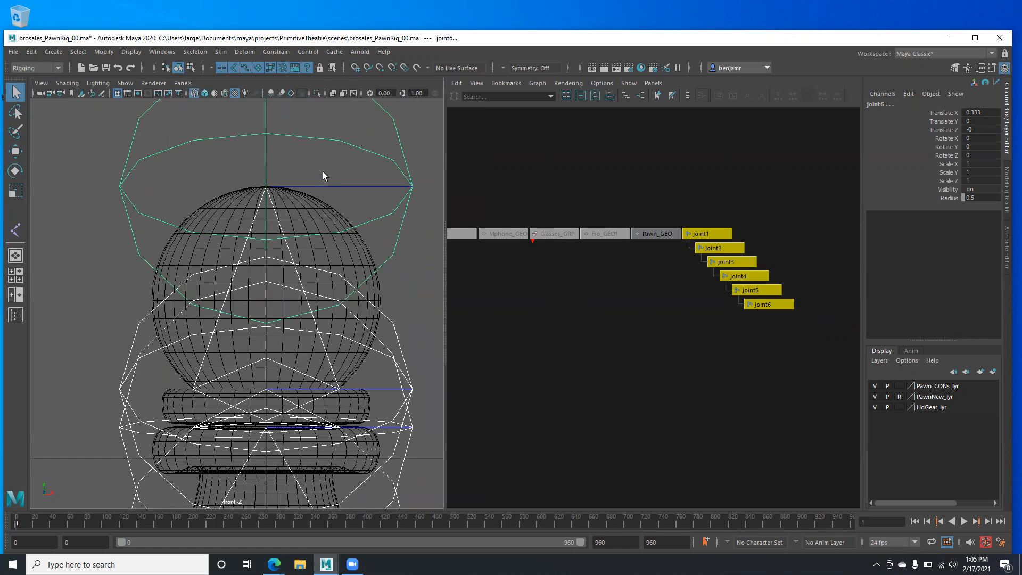
{"action": "left_click", "coordinate": [653, 83]}
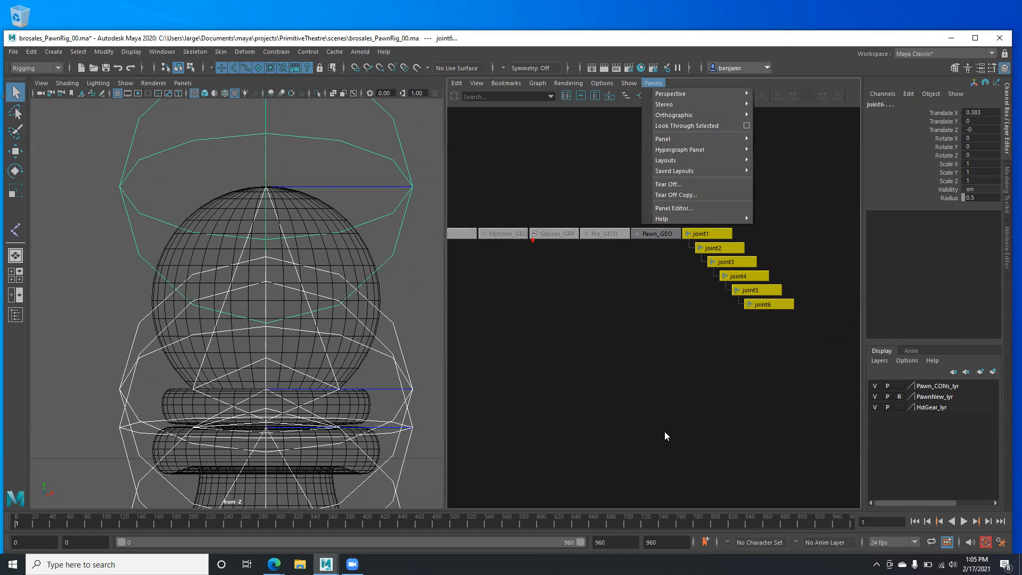
{"action": "mouse_move", "coordinate": [665, 139]}
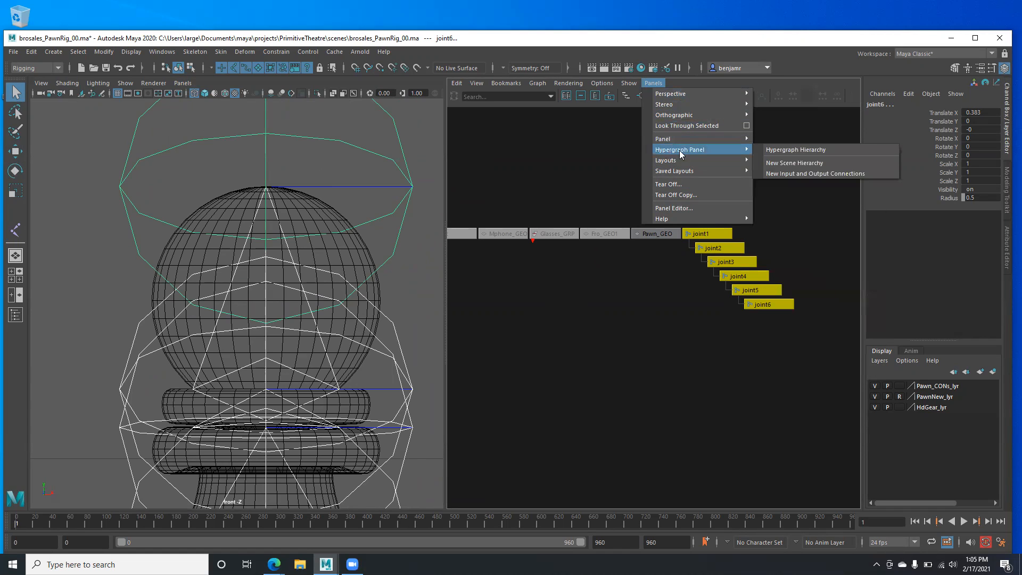
{"action": "left_click", "coordinate": [790, 151]}
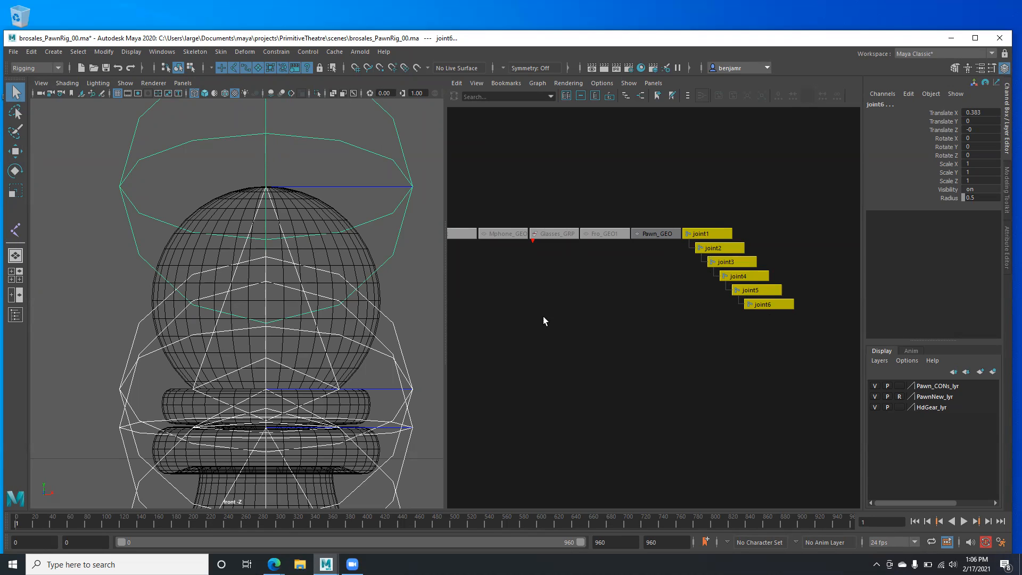
{"action": "scroll", "coordinate": [195, 349], "scroll_direction": "down", "scroll_amount": 10}
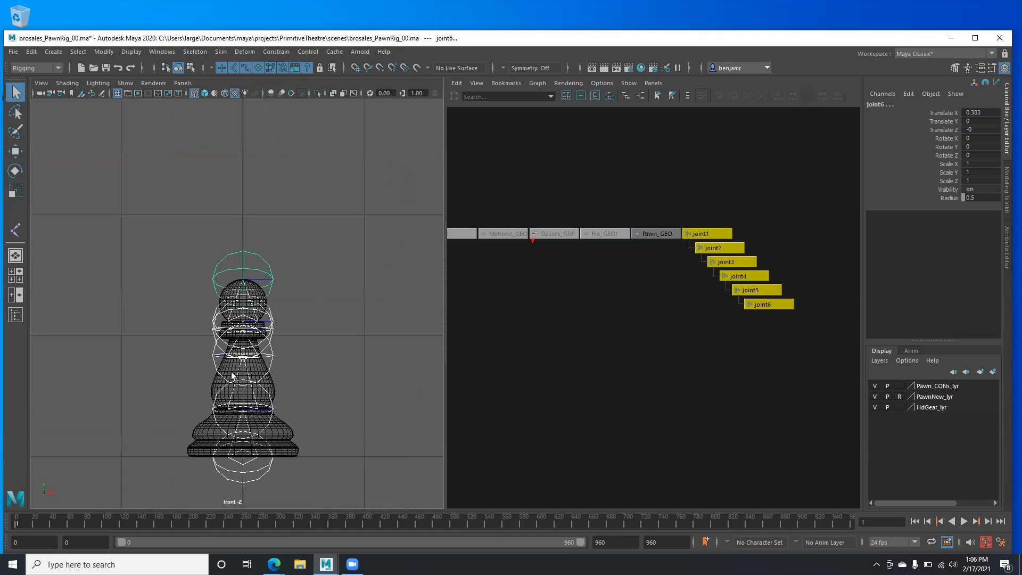
{"action": "scroll", "coordinate": [232, 447], "scroll_direction": "up", "scroll_amount": 6}
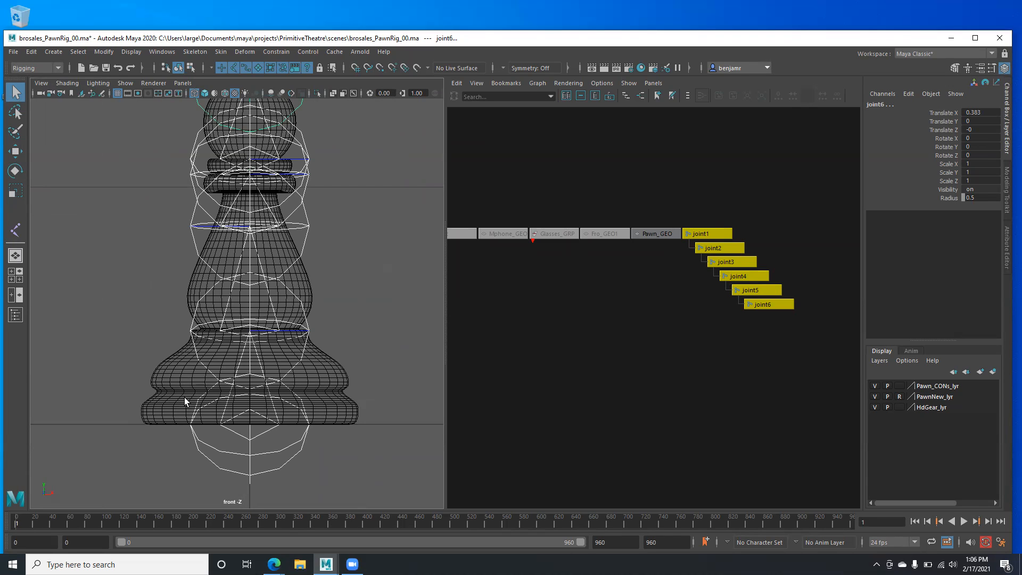
{"action": "scroll", "coordinate": [257, 341], "scroll_direction": "down", "scroll_amount": 4}
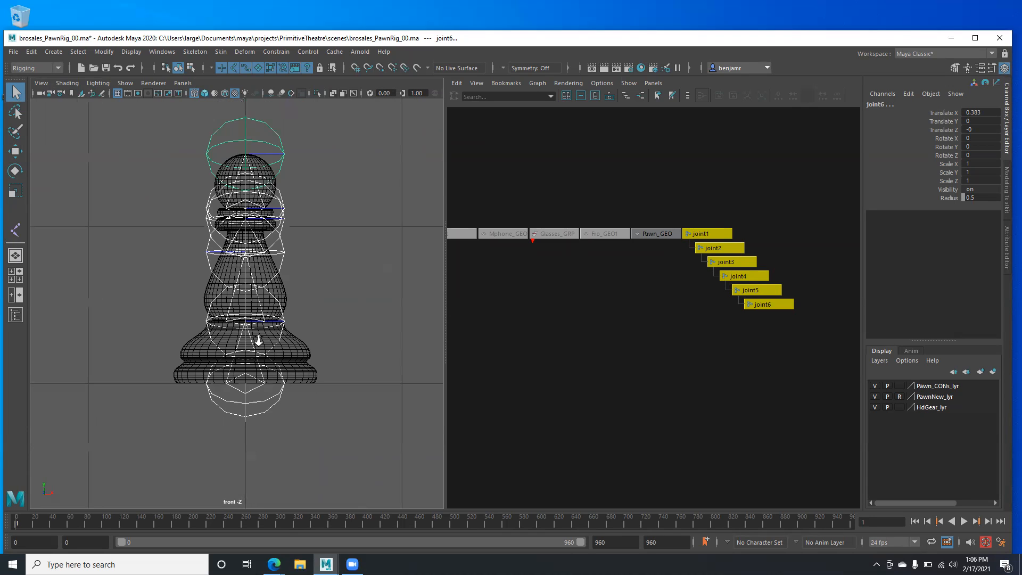
{"action": "middle_click_drag", "start_coordinate": [268, 269], "coordinate": [269, 306], "text": "alt"}
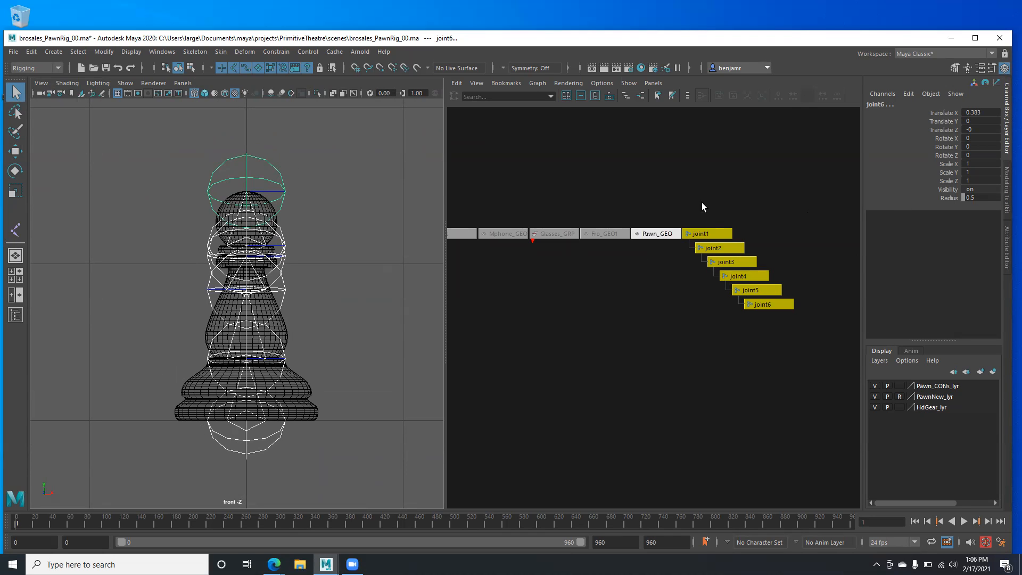
{"action": "scroll", "coordinate": [670, 321], "scroll_direction": "up", "scroll_amount": 3}
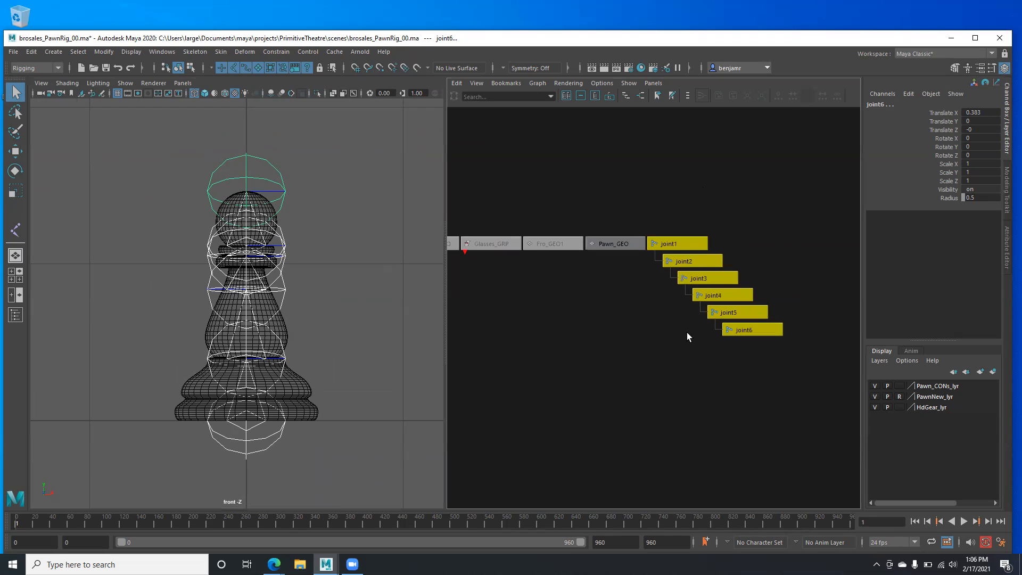
{"action": "scroll", "coordinate": [686, 333], "scroll_direction": "up", "scroll_amount": 3}
{"action": "scroll", "coordinate": [303, 424], "scroll_direction": "up", "scroll_amount": 2}
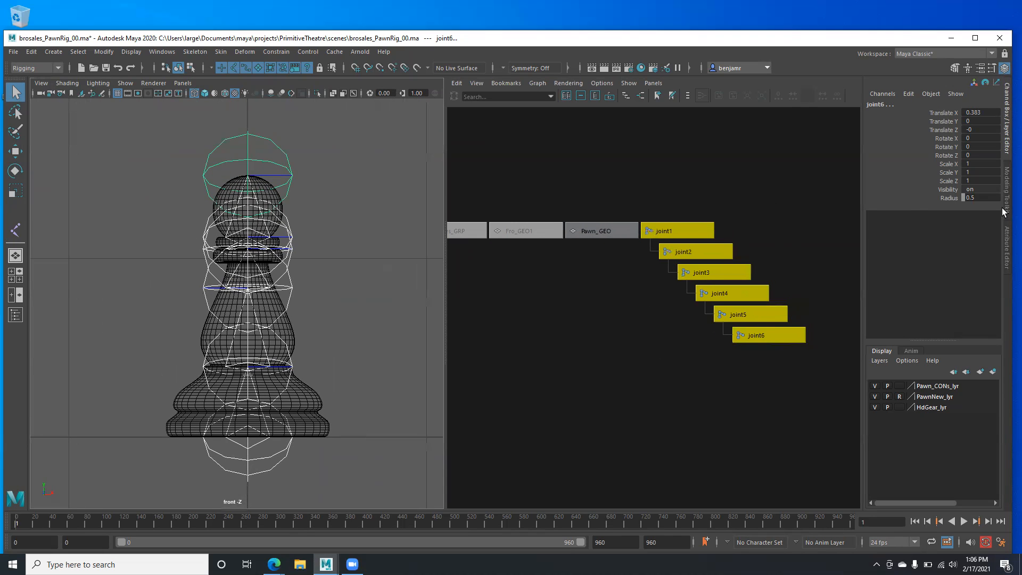
- Set the Radius of all six joints to 0.125 in the Channel Box
{"action": "key", "text": "Left"}
{"action": "key", "text": "Return"}
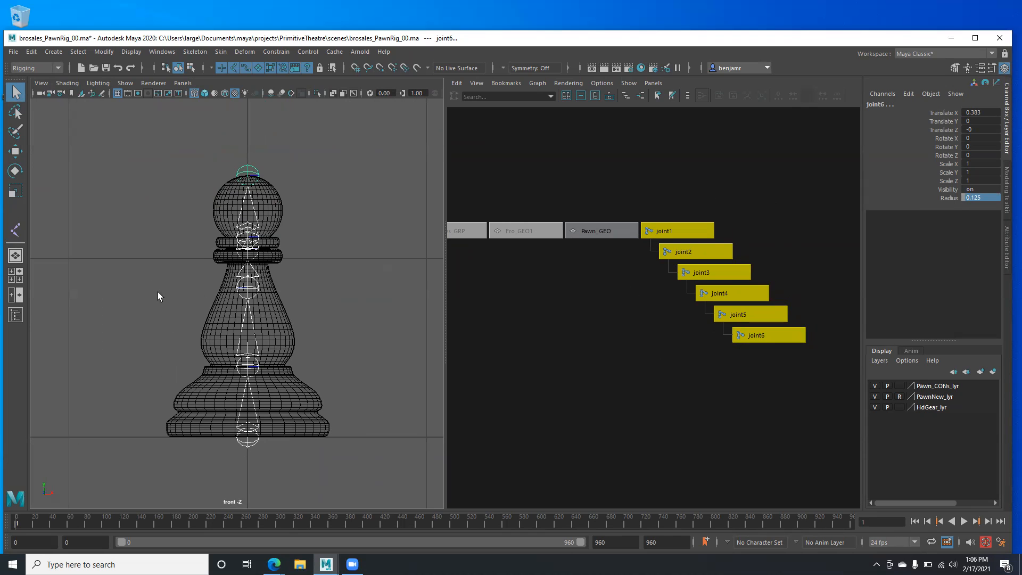
{"action": "right_click_drag", "start_coordinate": [157, 292], "coordinate": [264, 336], "text": "alt"}
{"action": "middle_click_drag", "start_coordinate": [231, 247], "coordinate": [259, 382], "text": "alt"}
{"action": "right_click_drag", "start_coordinate": [259, 383], "coordinate": [362, 410], "text": "alt"}
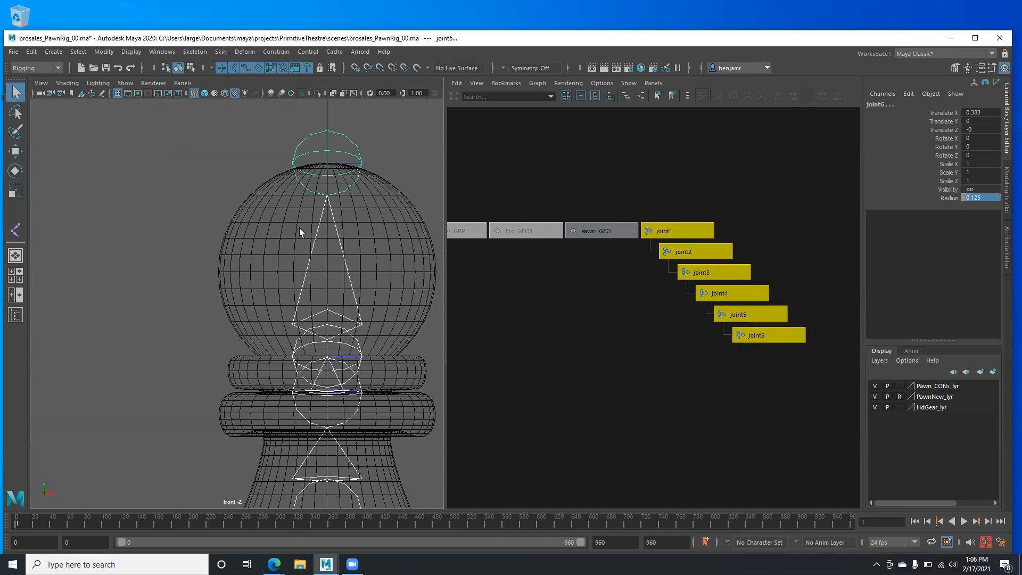
- Pan from the collar joints down to the base, then reframe the whole pawn
{"action": "middle_click_drag", "start_coordinate": [314, 495], "coordinate": [328, 359], "text": "alt"}
{"action": "middle_click_drag", "start_coordinate": [335, 418], "coordinate": [325, 267], "text": "alt"}
{"action": "middle_click_drag", "start_coordinate": [323, 435], "coordinate": [315, 299], "text": "alt"}
{"action": "middle_click_drag", "start_coordinate": [269, 461], "coordinate": [289, 298], "text": "alt"}
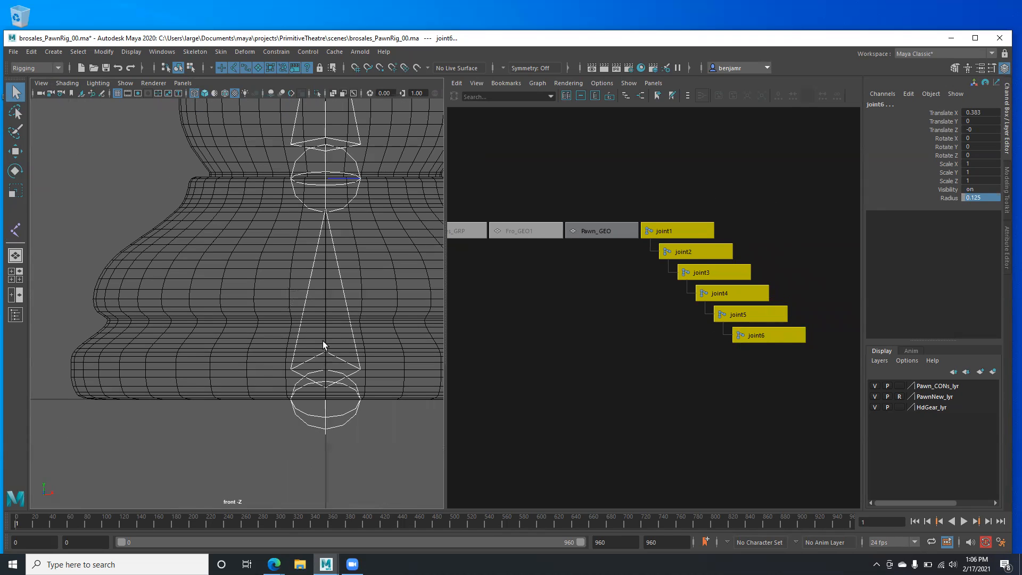
{"action": "right_click_drag", "start_coordinate": [323, 340], "coordinate": [230, 288], "text": "alt"}
{"action": "middle_click_drag", "start_coordinate": [229, 288], "coordinate": [233, 306], "text": "alt"}
{"action": "right_click_drag", "start_coordinate": [233, 307], "coordinate": [275, 325], "text": "alt"}
{"action": "middle_click_drag", "start_coordinate": [274, 325], "coordinate": [258, 367], "text": "alt"}
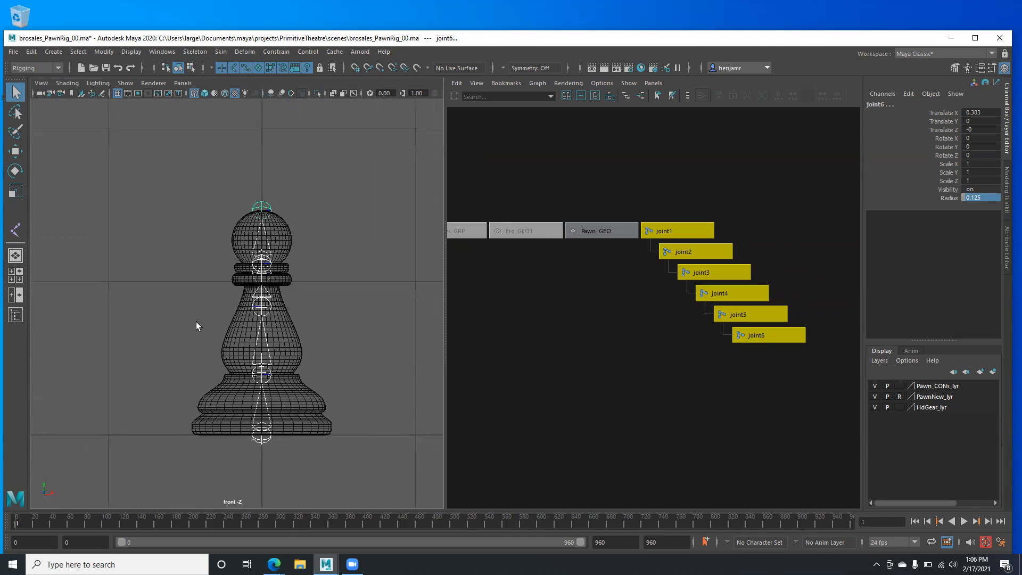
{"action": "right_click_drag", "start_coordinate": [196, 326], "coordinate": [228, 319], "text": "alt"}
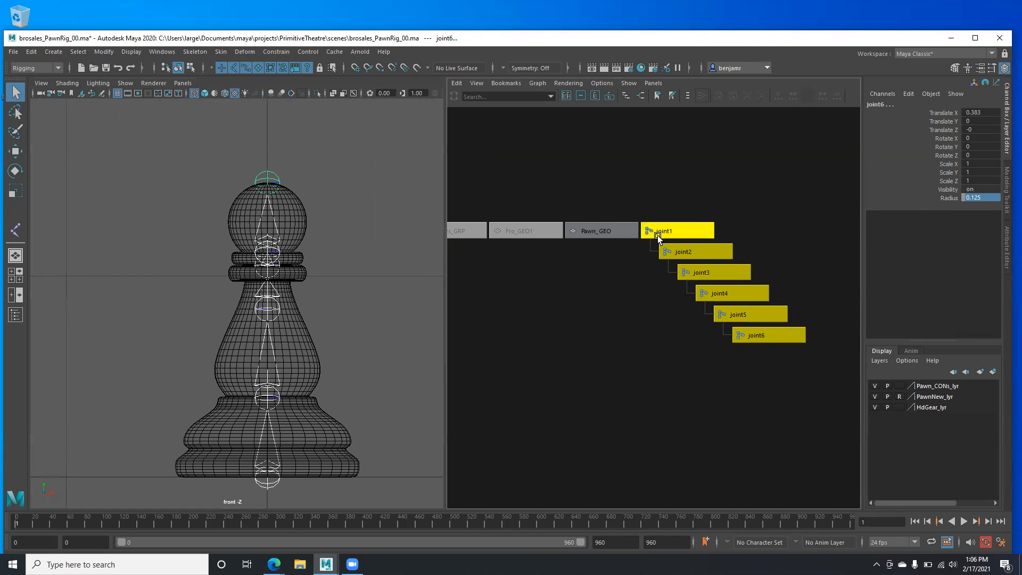
{"action": "left_click", "coordinate": [675, 235]}
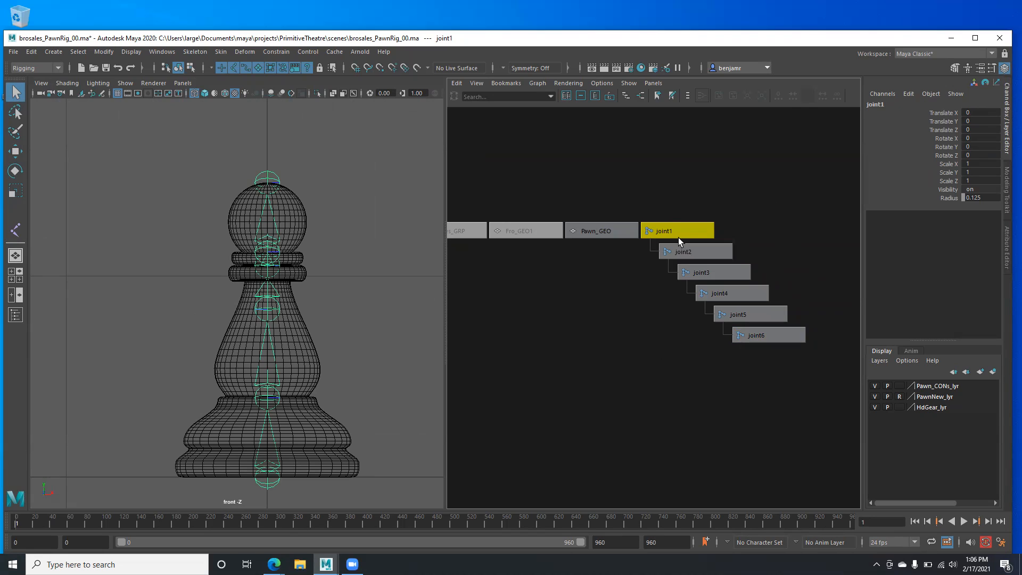
{"action": "left_click", "coordinate": [692, 253]}
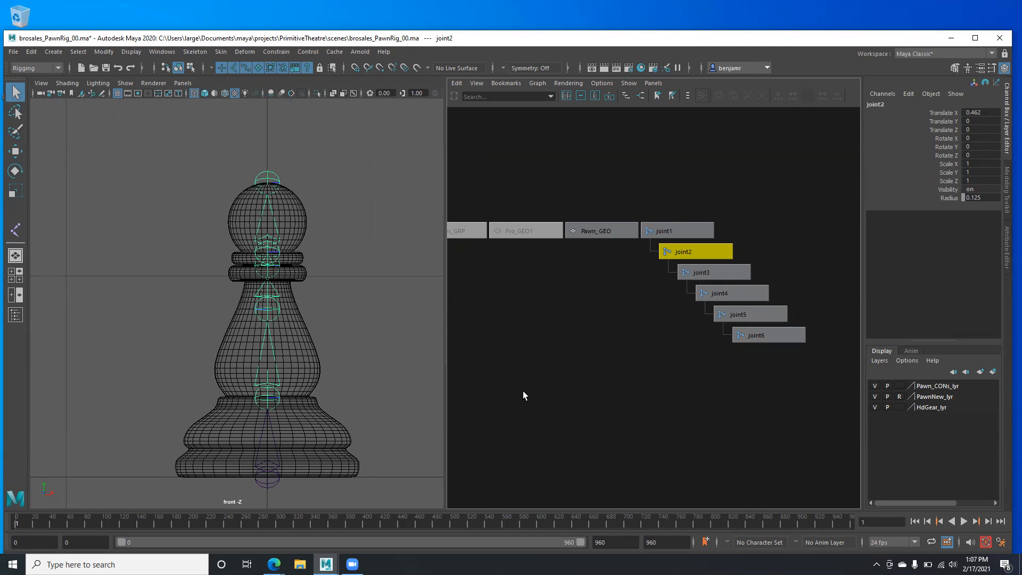
{"action": "key", "text": "Down"}
{"action": "key", "text": "Down"}
{"action": "key", "text": "Down"}
{"action": "key", "text": "Down"}
{"action": "key", "text": "Up"}
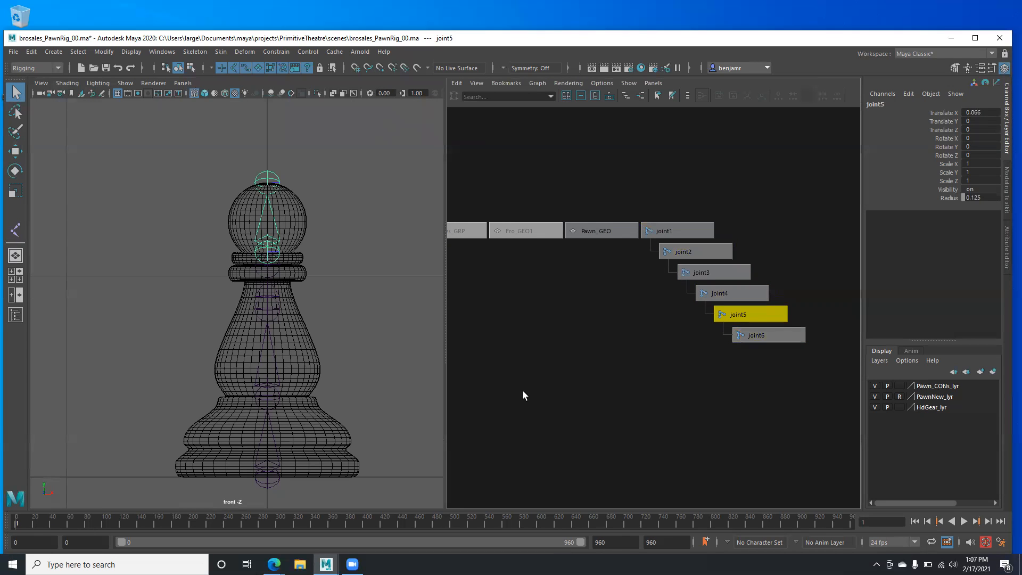
{"action": "key", "text": "Up"}
{"action": "key", "text": "Up"}
{"action": "key", "text": "Up"}
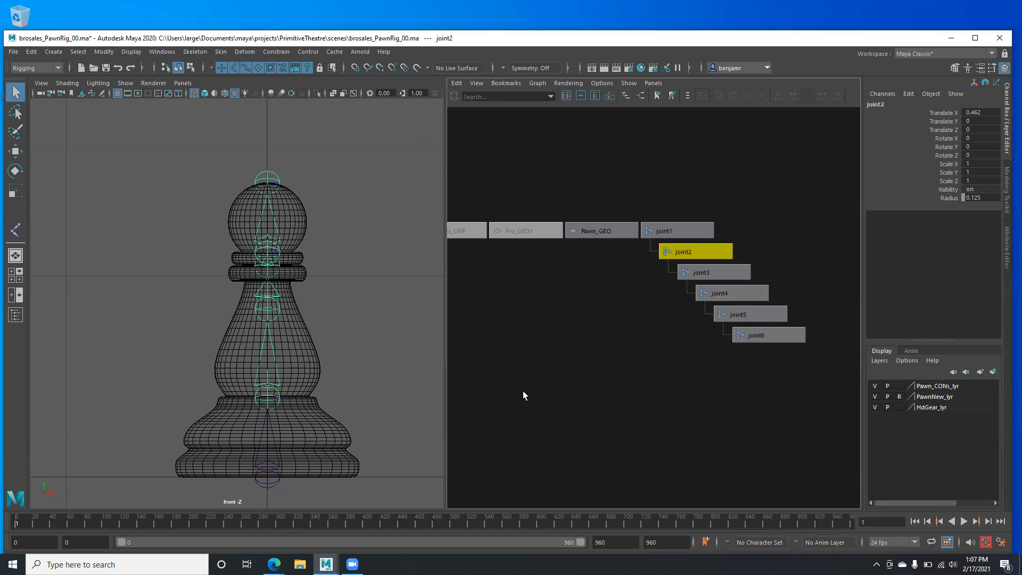
{"action": "key", "text": "Down"}
{"action": "key", "text": "Down"}
{"action": "key", "text": "Down"}
{"action": "key", "text": "Down"}
{"action": "key", "text": "Up"}
{"action": "key", "text": "Up"}
{"action": "key", "text": "Up"}
{"action": "key", "text": "Up"}
{"action": "key", "text": "Up"}
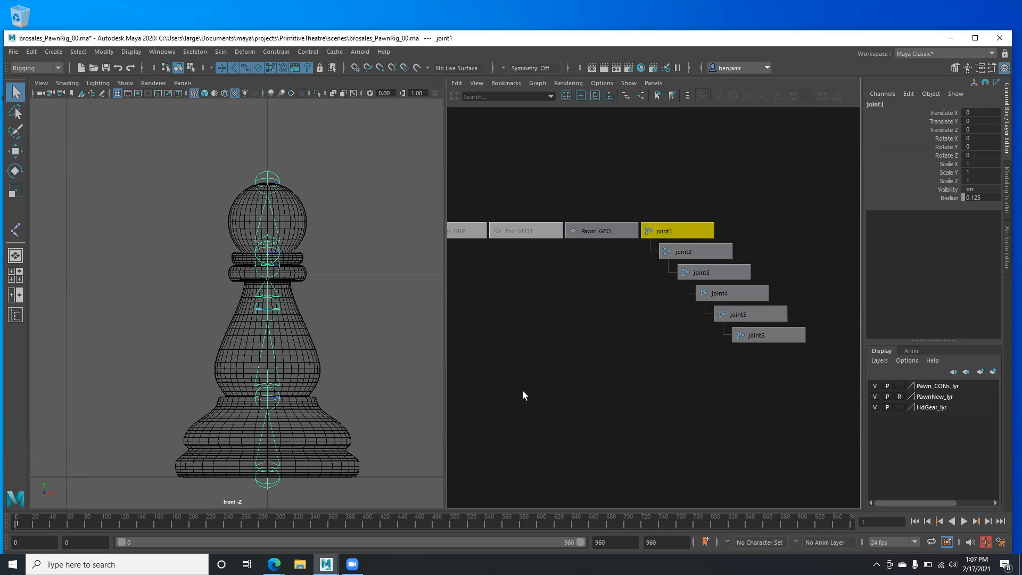
{"action": "key", "text": "Down"}
{"action": "key", "text": "Down"}
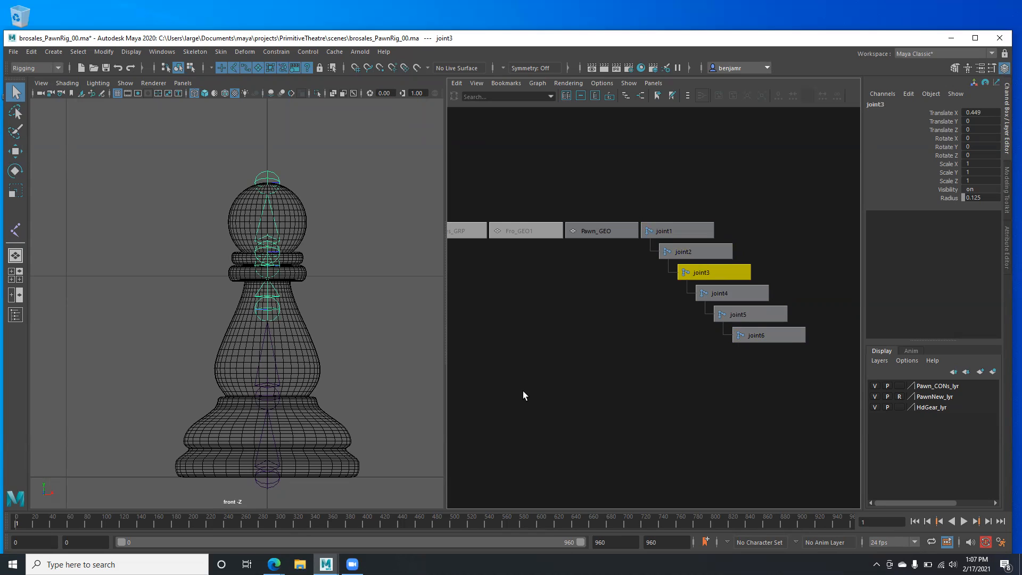
{"action": "key", "text": "Down"}
{"action": "key", "text": "Up"}
{"action": "key", "text": "Up"}
{"action": "key", "text": "Up"}
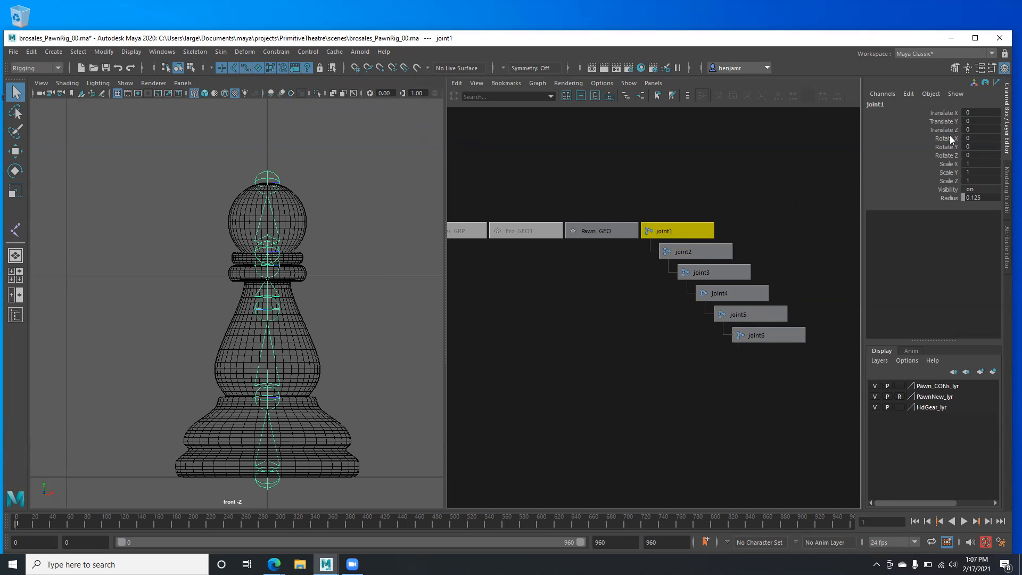
{"action": "key", "text": "Down"}
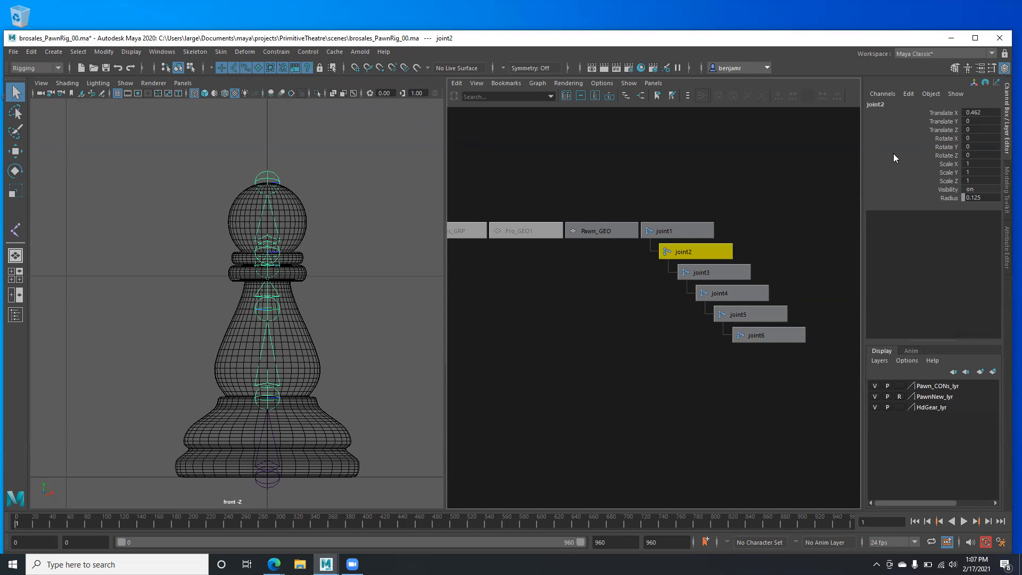
{"action": "key", "text": "Down"}
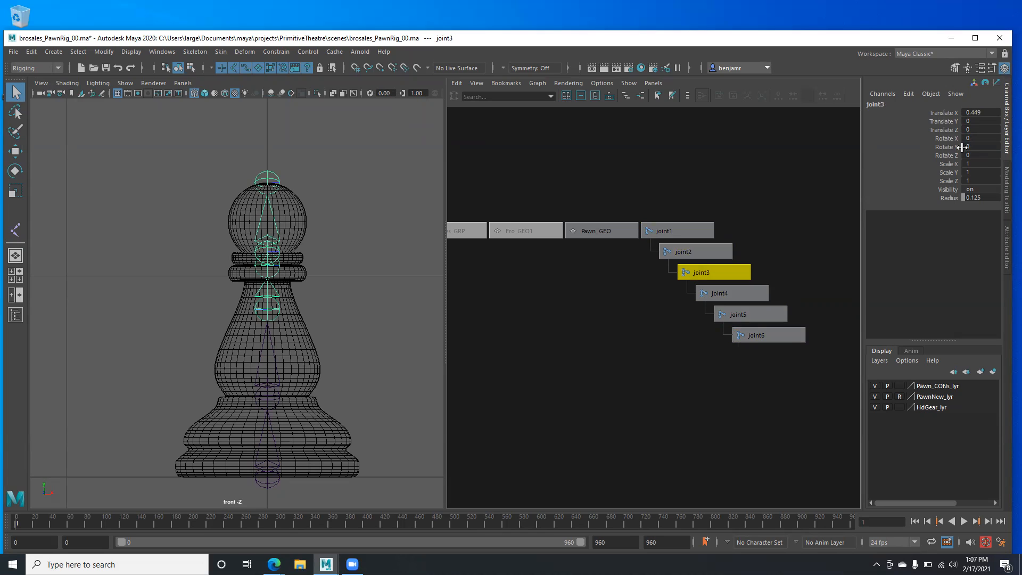
{"action": "key", "text": "Down"}
{"action": "key", "text": "Down"}
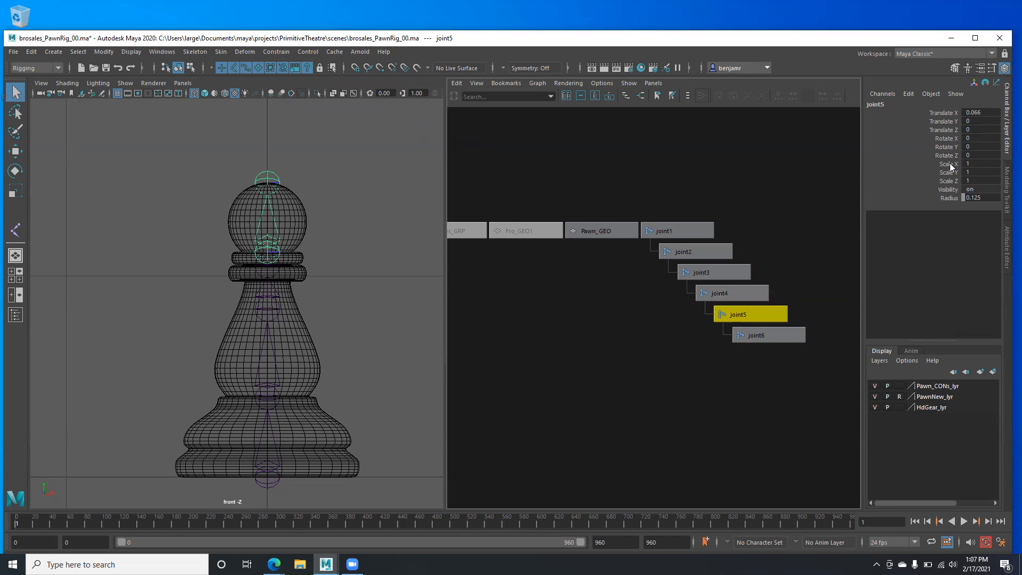
{"action": "left_click", "coordinate": [736, 331]}
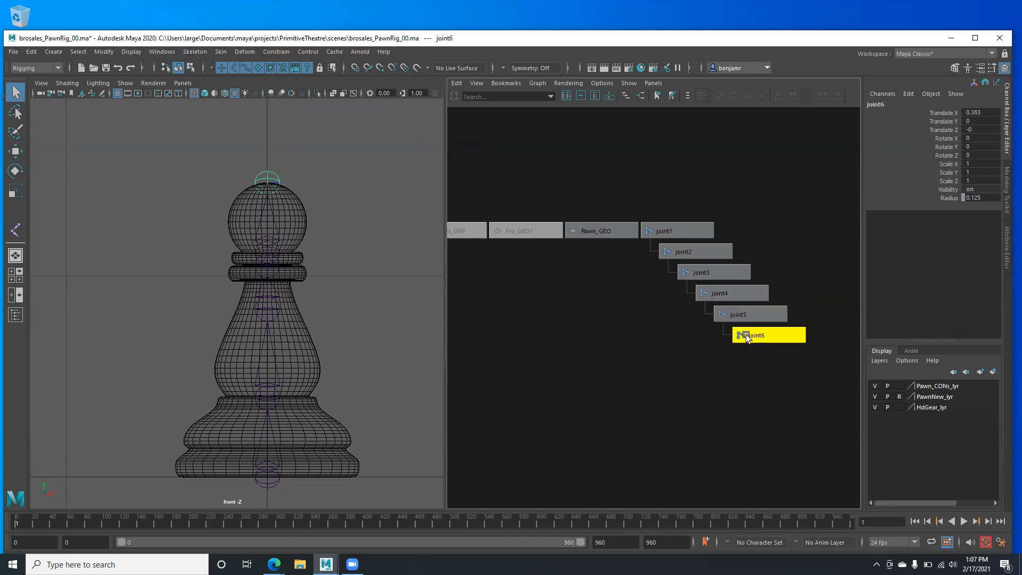
{"action": "middle_click_drag", "start_coordinate": [149, 394], "coordinate": [149, 346], "text": "alt"}
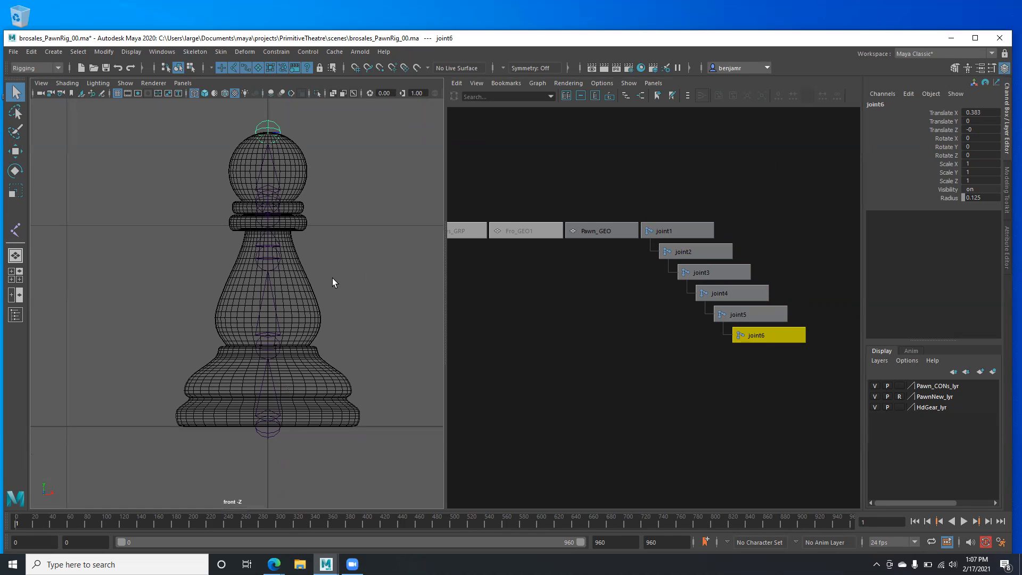
{"action": "key", "text": "space"}
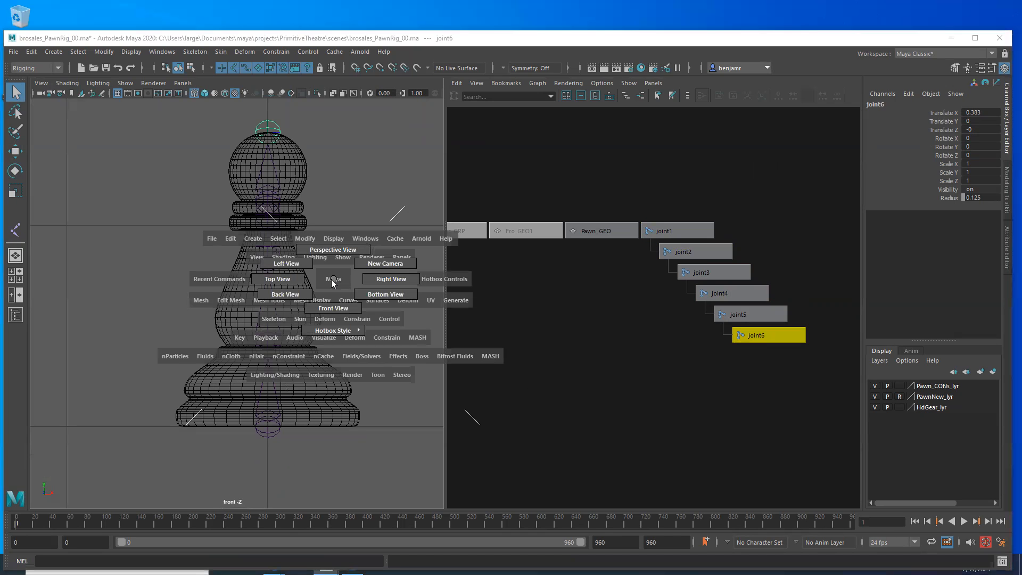
- Switch to the side view and frame the pawn
{"action": "left_click_drag", "start_coordinate": [332, 283], "coordinate": [382, 279]}
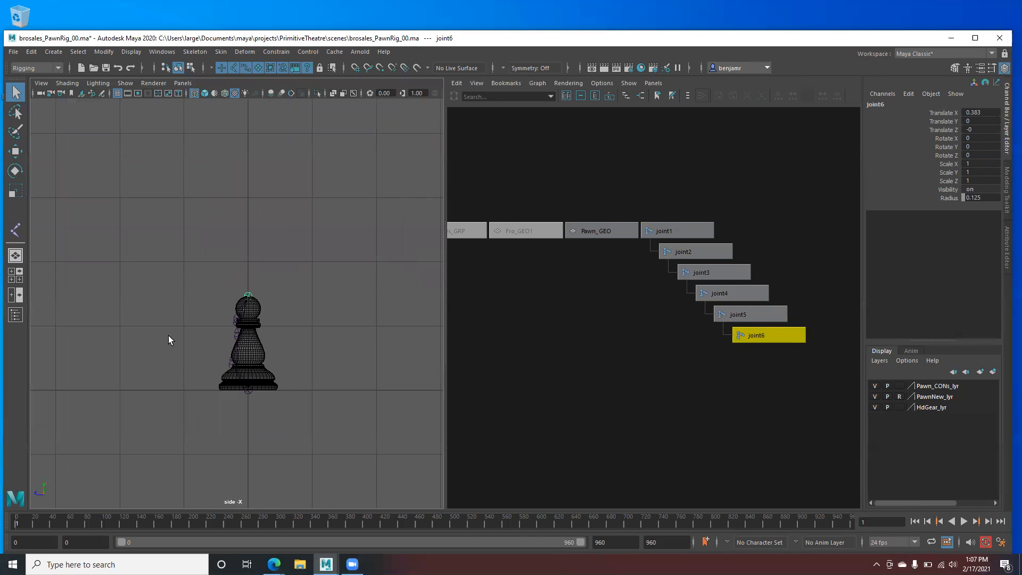
{"action": "middle_click_drag", "start_coordinate": [187, 367], "coordinate": [162, 258], "text": "alt"}
{"action": "right_click_drag", "start_coordinate": [161, 258], "coordinate": [173, 278], "text": "alt"}
{"action": "middle_click_drag", "start_coordinate": [174, 278], "coordinate": [186, 293], "text": "alt"}
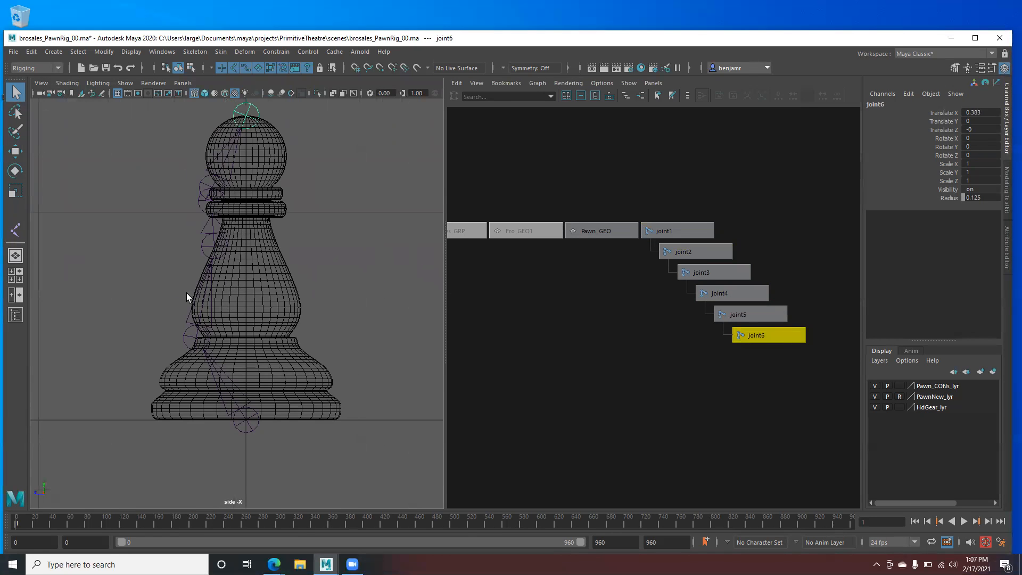
- Step through the joint chain from joint6 up to joint1, ending on joint2
{"action": "key", "text": "Up"}
{"action": "key", "text": "Down"}
{"action": "key", "text": "Up"}
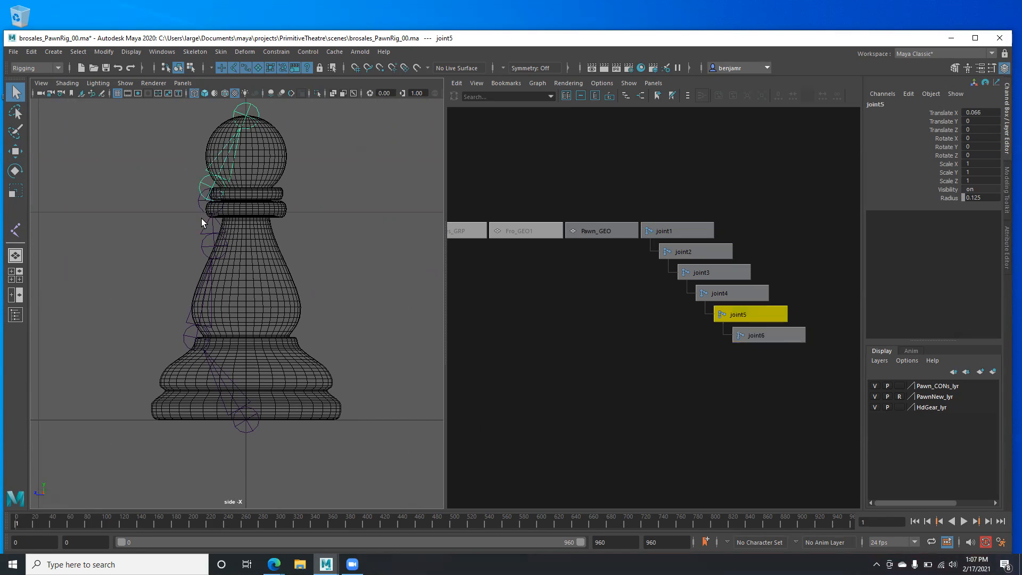
{"action": "key", "text": "Up"}
{"action": "key", "text": "Up"}
{"action": "key", "text": "Up"}
{"action": "key", "text": "Down"}
{"action": "key", "text": "Up"}
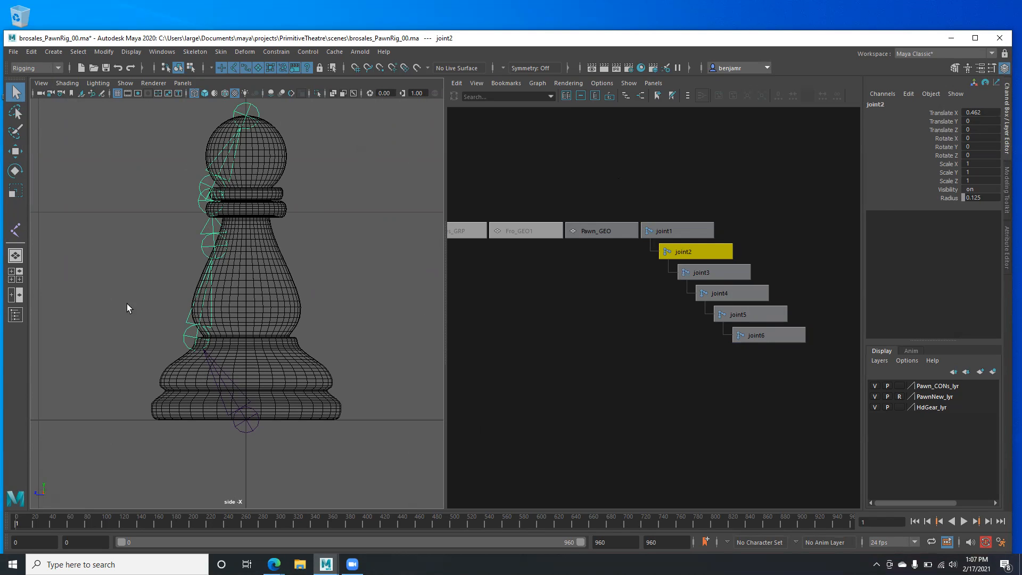
{"action": "key", "text": "Up"}
{"action": "left_click", "coordinate": [663, 250]}
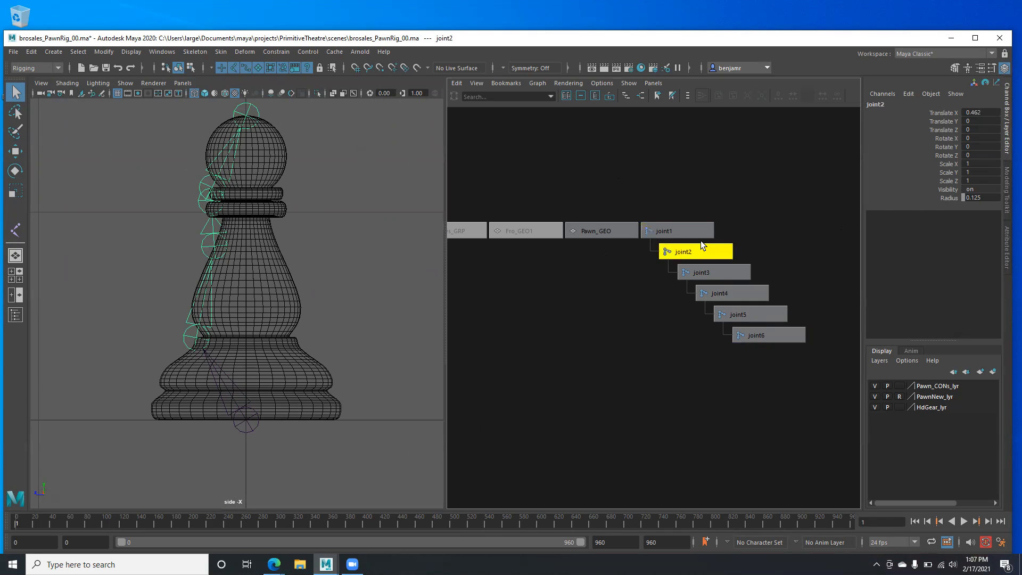
- Test joint2 Translate X of 0, restore it, then select joint1 through joint6
{"action": "left_click", "coordinate": [984, 110]}
{"action": "type", "text": "0"}
{"action": "key", "text": "Return"}
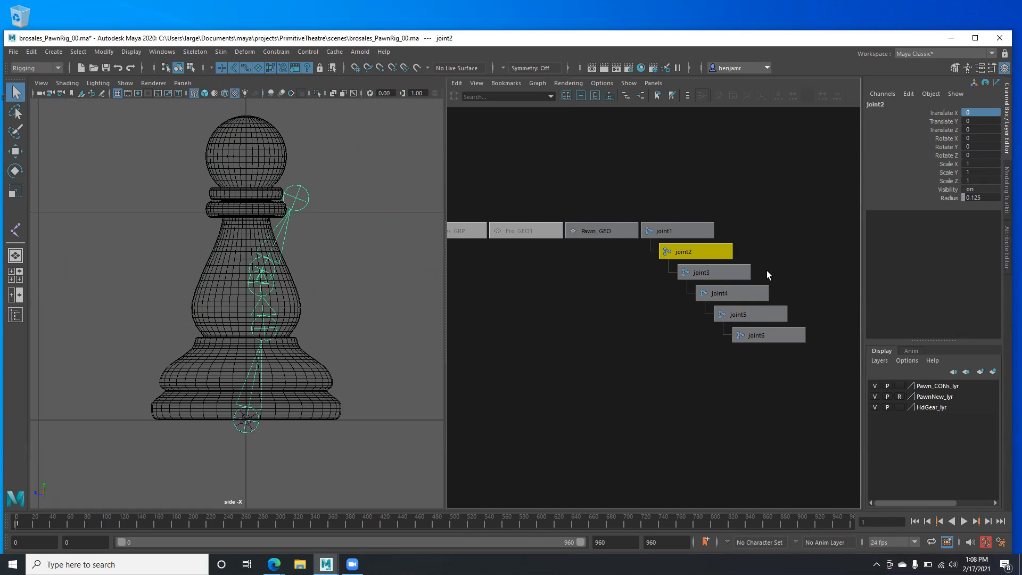
{"action": "key", "text": "ctrl+z"}
{"action": "key", "text": "ctrl+z"}
{"action": "key", "text": "ctrl+y"}
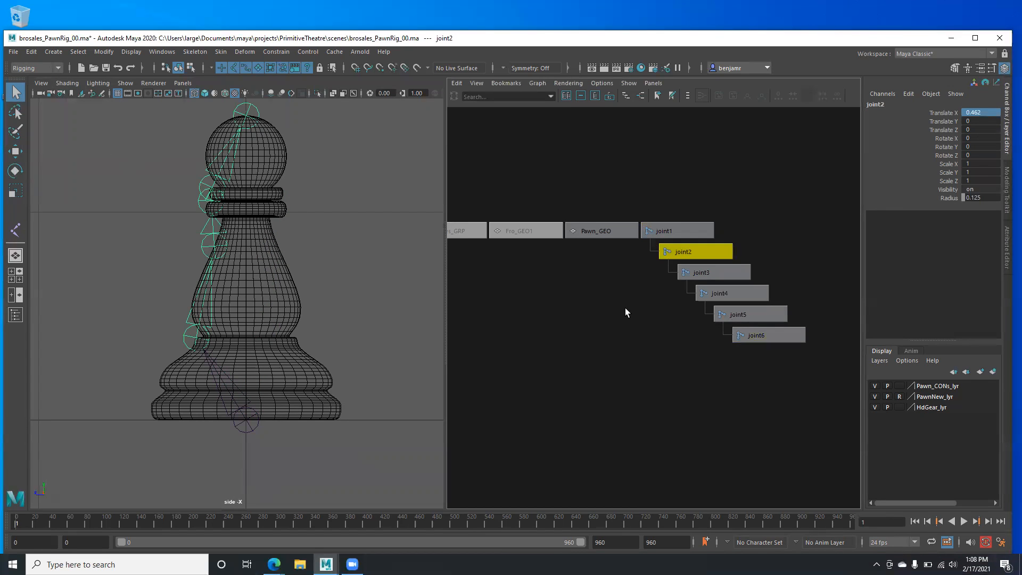
{"action": "key", "text": "Down"}
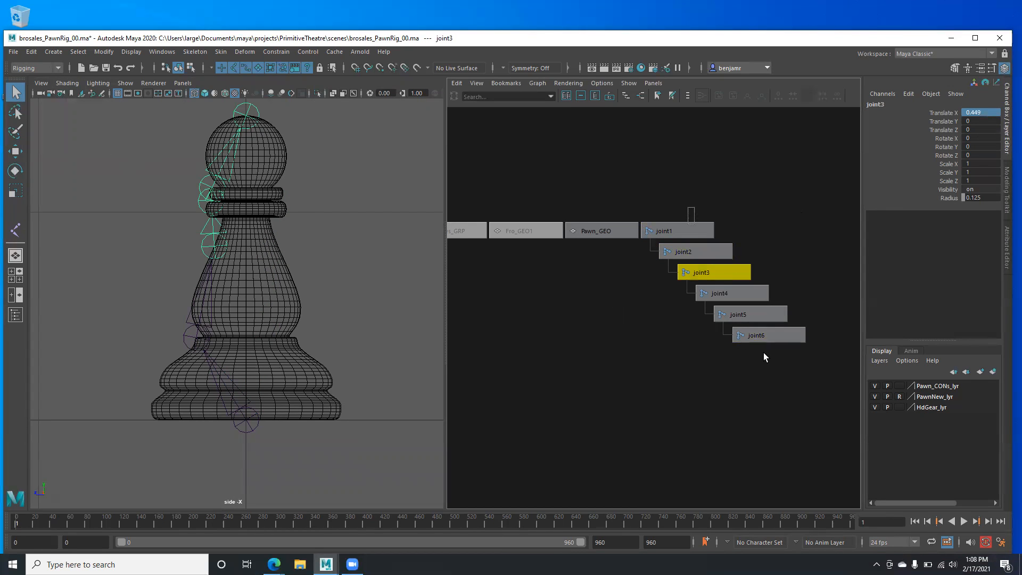
{"action": "left_click_drag", "start_coordinate": [763, 352], "coordinate": [765, 355]}
- Delete the old joint chain and switch the viewport to the front view
{"action": "key", "text": "Delete"}
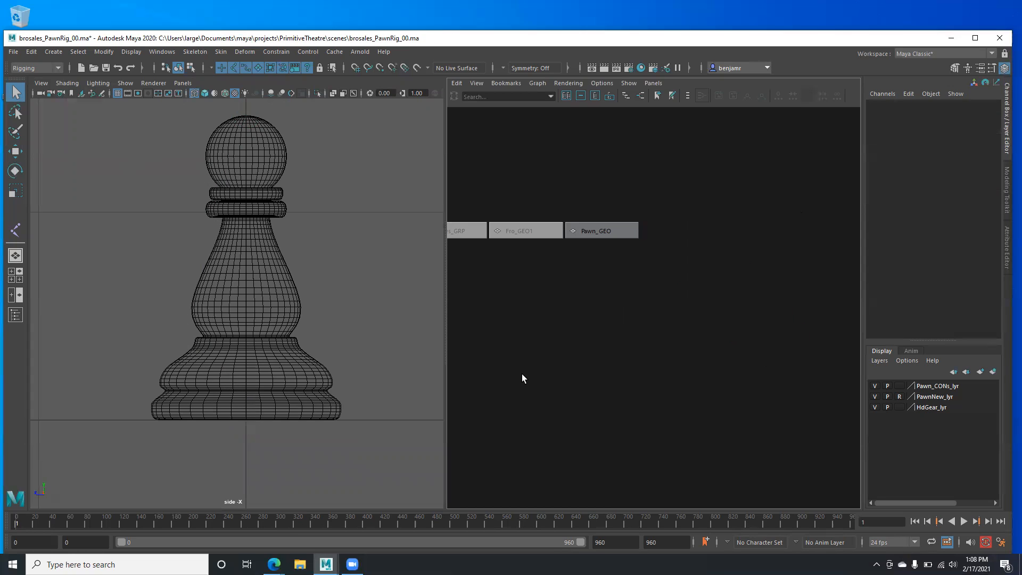
{"action": "key", "text": "space"}
{"action": "left_click_drag", "start_coordinate": [208, 359], "coordinate": [205, 393]}
{"action": "right_click_drag", "start_coordinate": [263, 354], "coordinate": [277, 355], "text": "alt"}
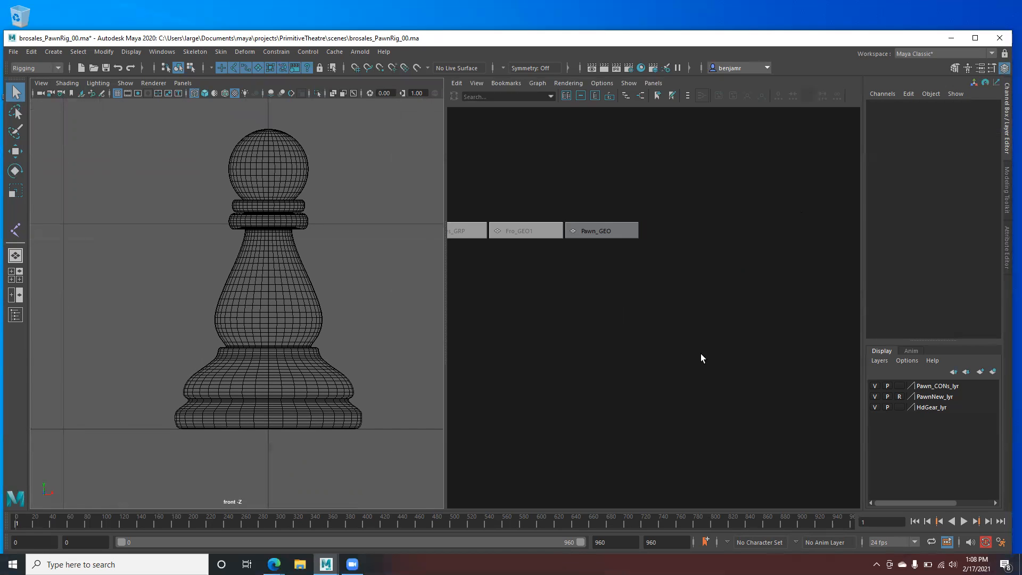
- Set PawnNew_lyr to Template and frame the whole pawn in the front view
{"action": "left_click", "coordinate": [900, 397]}
{"action": "left_click", "coordinate": [899, 397]}
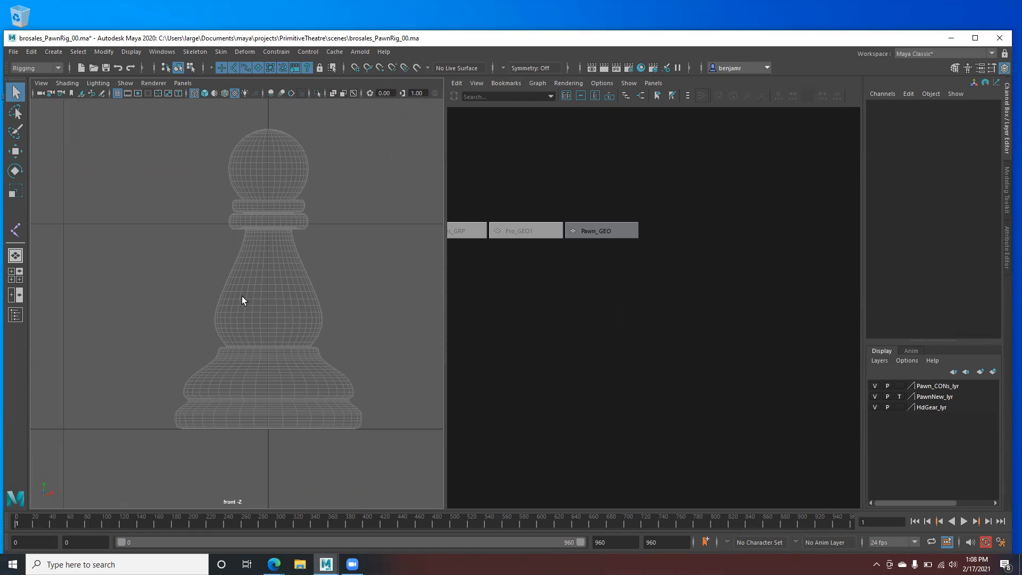
{"action": "right_click_drag", "start_coordinate": [261, 370], "coordinate": [283, 326], "text": "alt"}
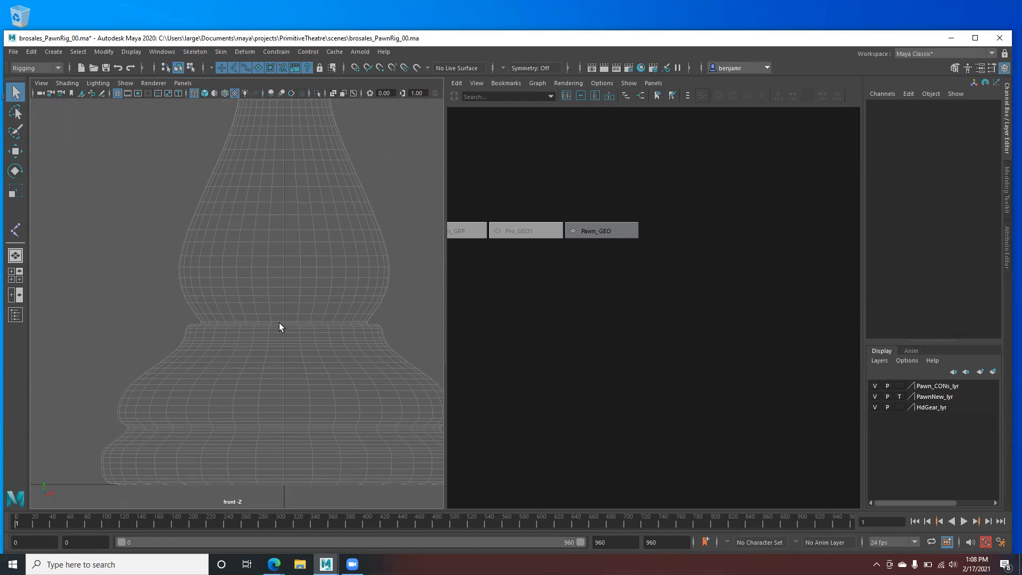
{"action": "middle_click_drag", "start_coordinate": [299, 314], "coordinate": [266, 357], "text": "alt"}
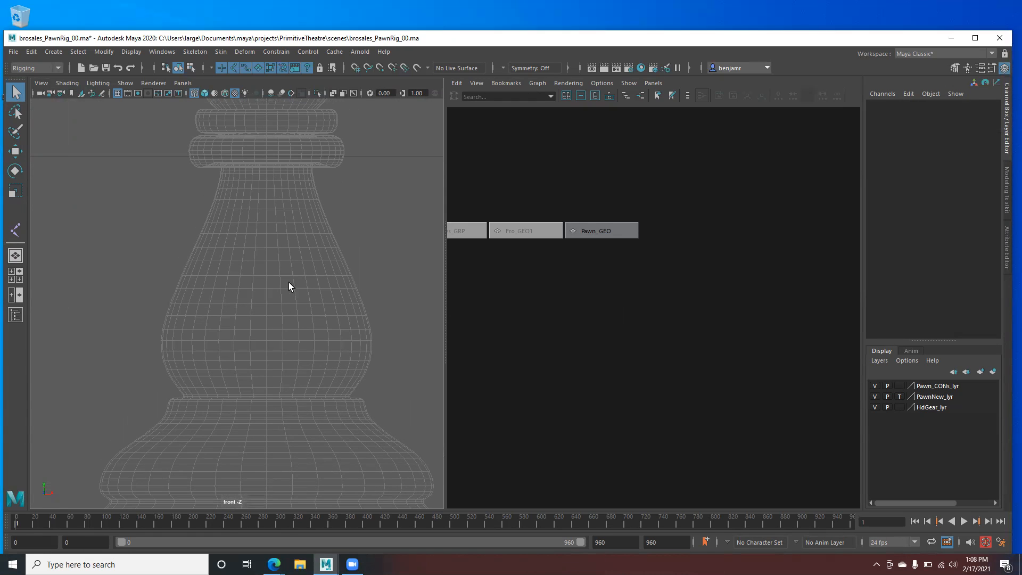
{"action": "right_click_drag", "start_coordinate": [288, 318], "coordinate": [244, 186], "text": "alt"}
{"action": "mouse_move", "coordinate": [235, 355]}
{"action": "middle_mouse_down", "text": "alt"}
{"action": "mouse_move", "coordinate": [245, 376]}
{"action": "mouse_move", "coordinate": [243, 362]}
{"action": "middle_mouse_up", "text": "alt"}
{"action": "right_click_drag", "start_coordinate": [244, 362], "coordinate": [288, 378], "text": "alt"}
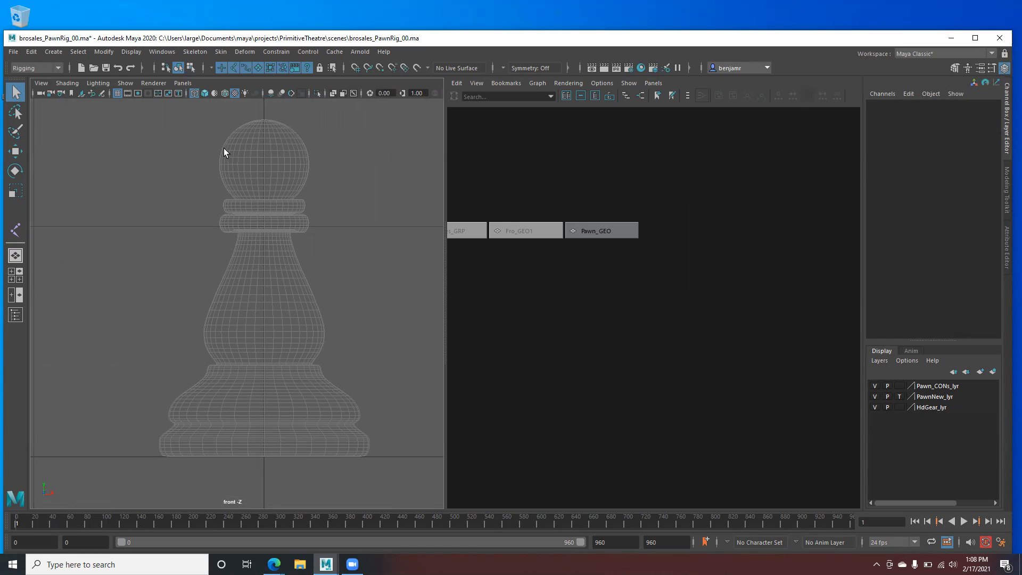
- Start the Create Joints tool and place the first joint at the pawn's base
{"action": "left_click", "coordinate": [186, 54]}
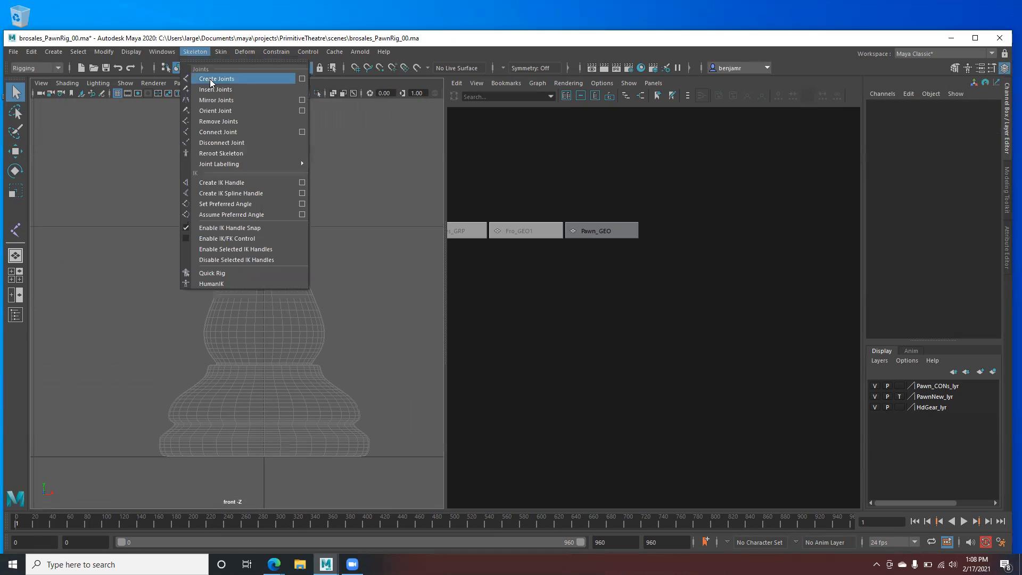
{"action": "left_click", "coordinate": [244, 79]}
{"action": "middle_click_drag", "start_coordinate": [240, 430], "coordinate": [235, 363], "text": "alt"}
{"action": "scroll", "coordinate": [236, 363], "scroll_direction": "up", "scroll_amount": 2}
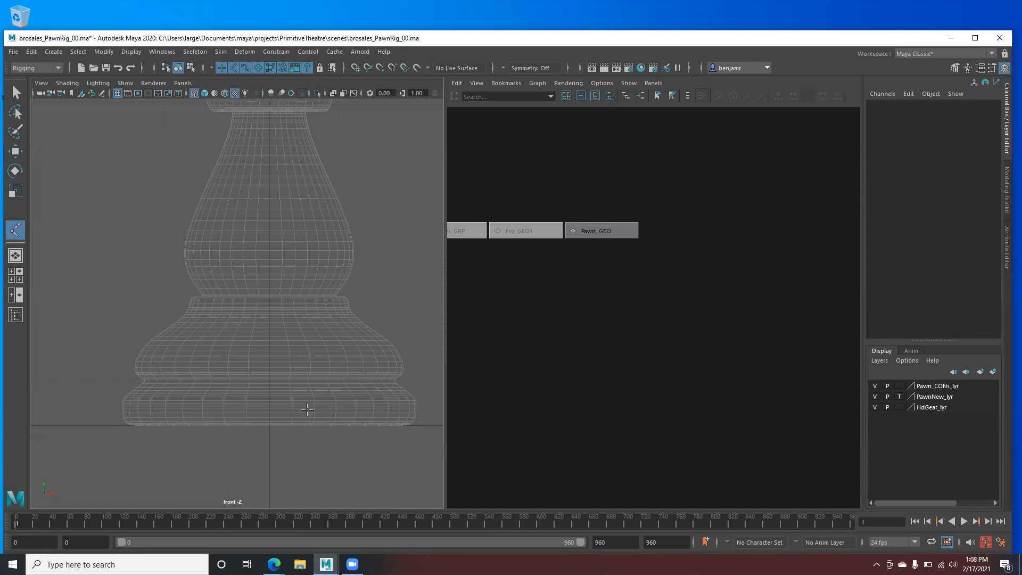
{"action": "left_click", "coordinate": [270, 427]}
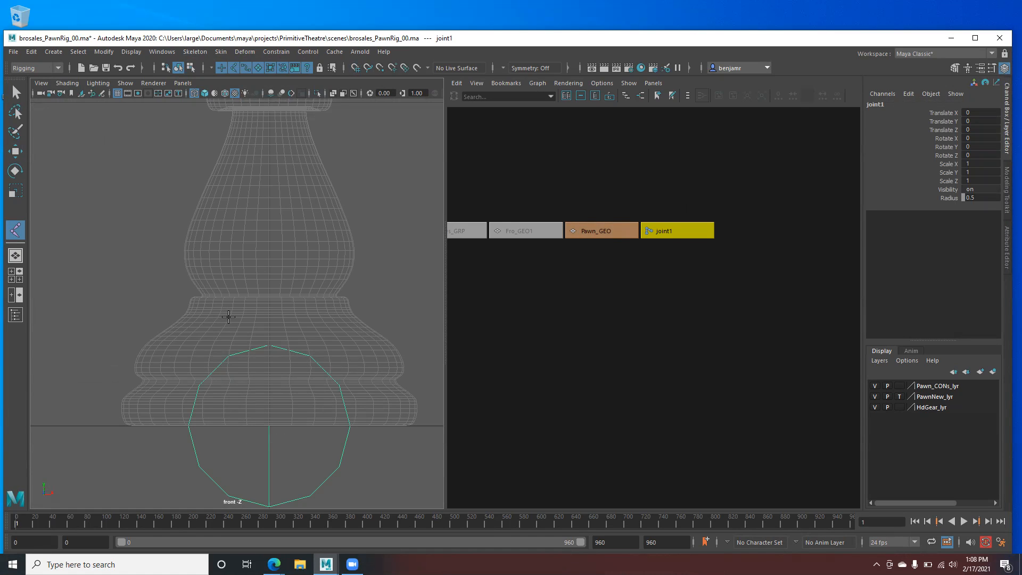
- Try placing a second joint with point snapping, then undo the misplaced joint
{"action": "key", "text": "v"}
{"action": "left_click_drag", "start_coordinate": [268, 322], "coordinate": [275, 303]}
{"action": "middle_click_drag", "start_coordinate": [274, 303], "coordinate": [273, 311]}
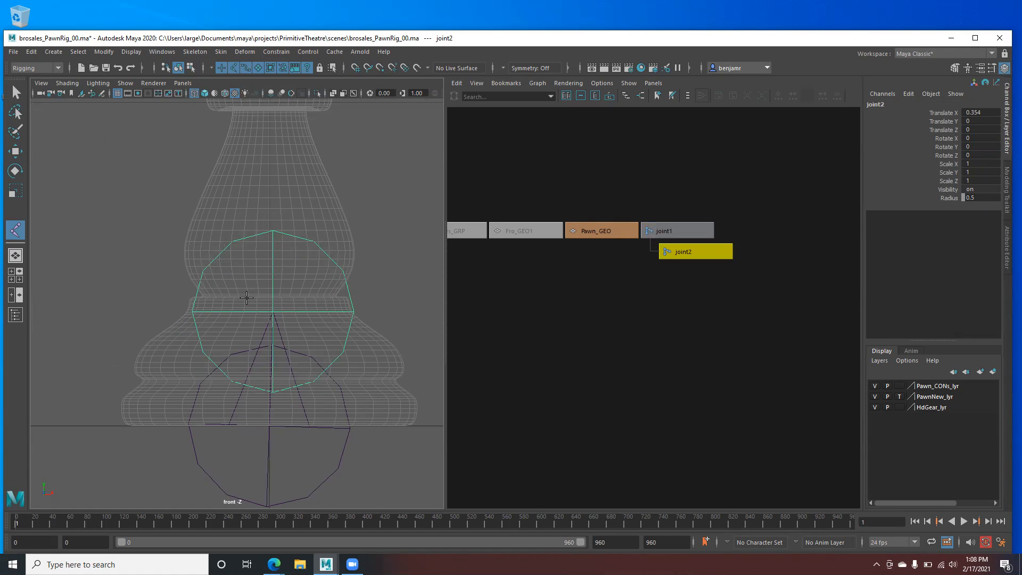
{"action": "key", "text": "ctrl+z"}
{"action": "scroll", "coordinate": [274, 310], "scroll_direction": "down", "scroll_amount": 3}
{"action": "scroll", "coordinate": [282, 315], "scroll_direction": "up", "scroll_amount": 4}
- Place joint2 on a grid point above the base joint
{"action": "key", "text": "x"}
{"action": "left_click", "coordinate": [269, 322]}
{"action": "mouse_move", "coordinate": [272, 253]}
{"action": "left_mouse_down"}
{"action": "mouse_move", "coordinate": [279, 269]}
{"action": "mouse_move", "coordinate": [276, 258]}
{"action": "left_mouse_up"}
{"action": "scroll", "coordinate": [269, 261], "scroll_direction": "down", "scroll_amount": 6}
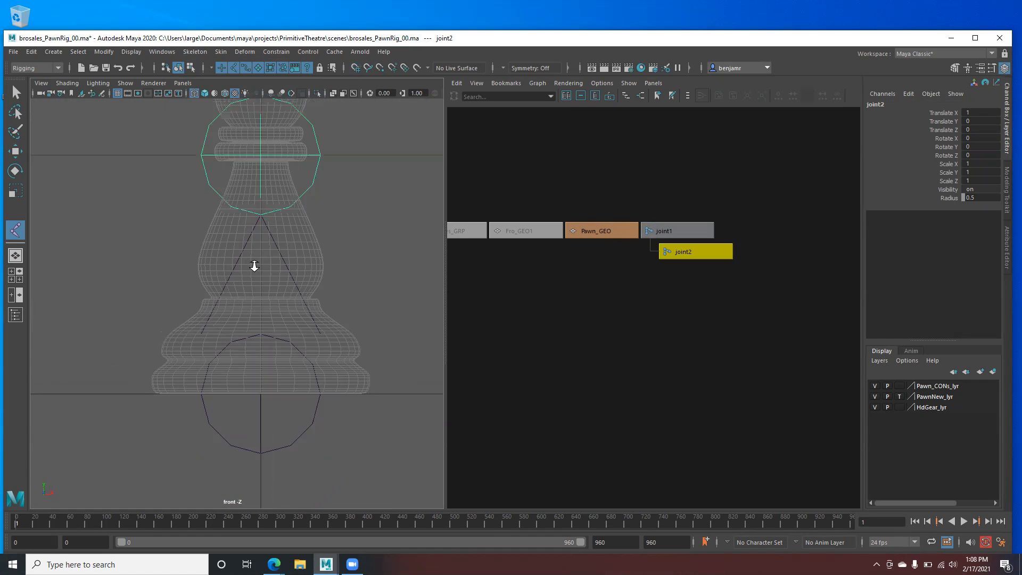
{"action": "middle_click_drag", "start_coordinate": [224, 287], "coordinate": [240, 416], "text": "alt"}
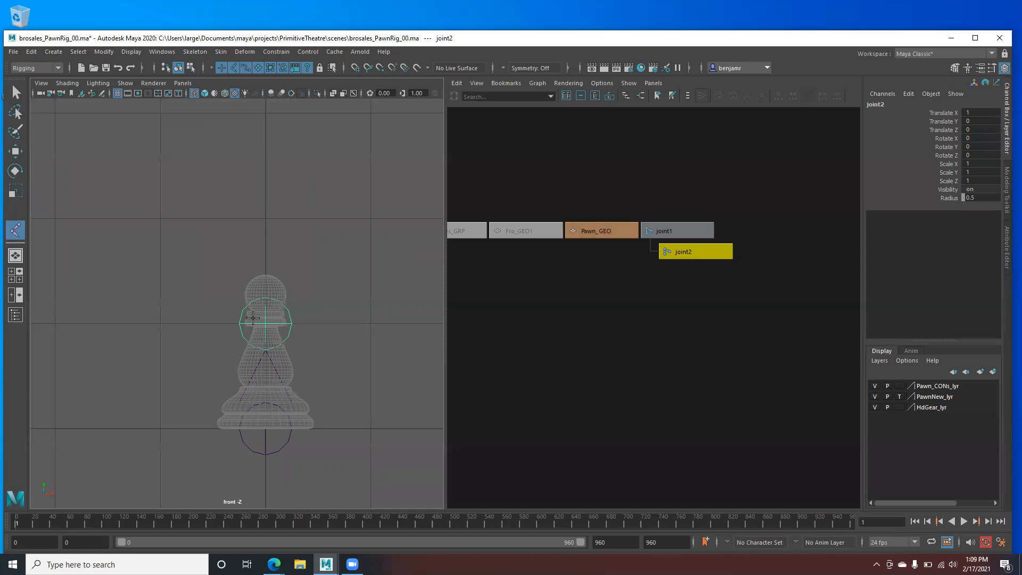
{"action": "scroll", "coordinate": [240, 317], "scroll_direction": "down", "scroll_amount": 2}
{"action": "middle_click_drag", "start_coordinate": [229, 308], "coordinate": [227, 322], "text": "alt"}
- Snap joints 3 through 6 onto grid points rising past the pawn's head, finishing the chain
{"action": "key", "text": "x"}
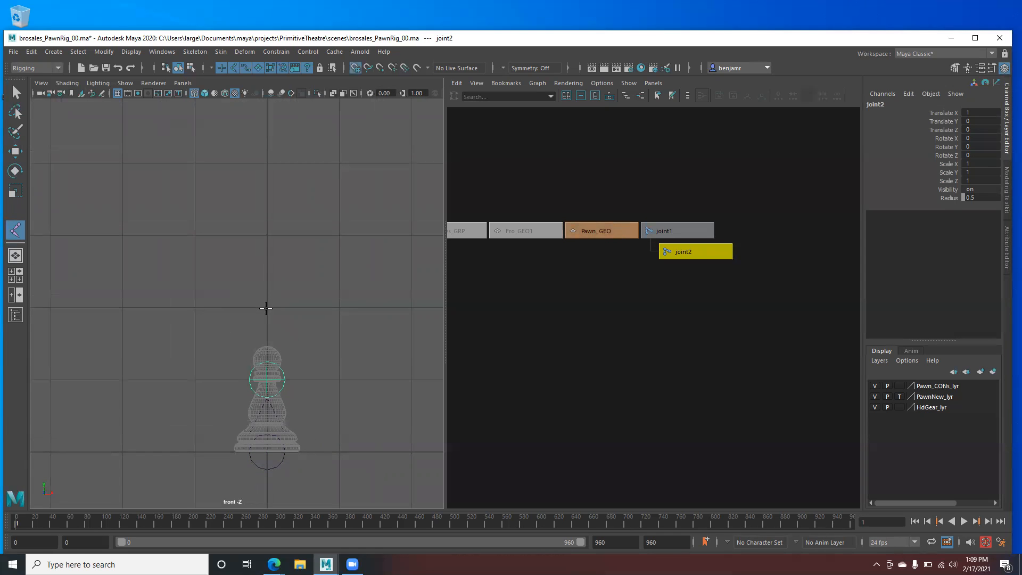
{"action": "left_click", "coordinate": [265, 308]}
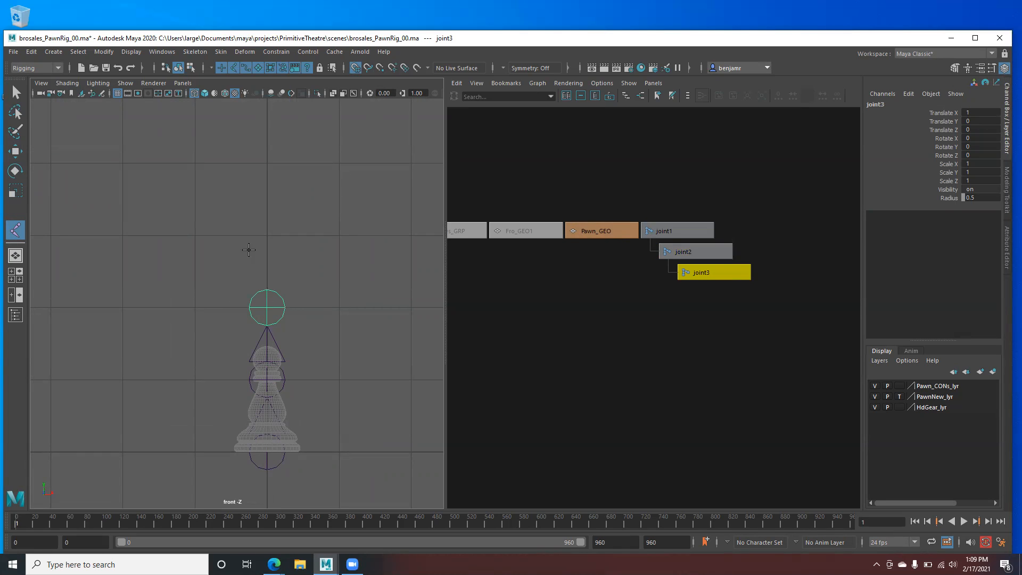
{"action": "left_click", "coordinate": [265, 235]}
{"action": "left_click", "coordinate": [267, 160]}
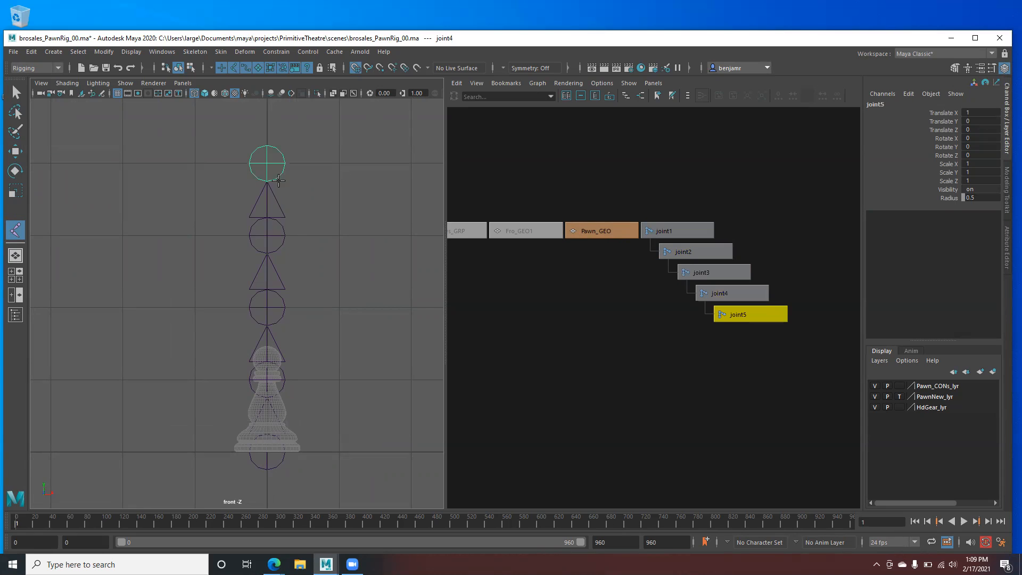
{"action": "middle_click_drag", "start_coordinate": [261, 261], "coordinate": [271, 297], "text": "alt"}
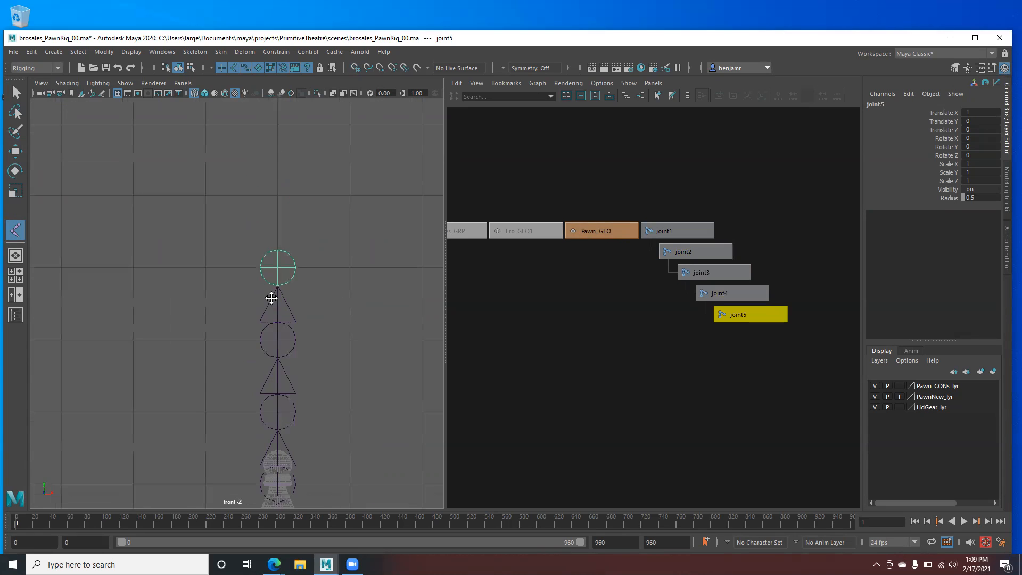
{"action": "left_click", "coordinate": [277, 198]}
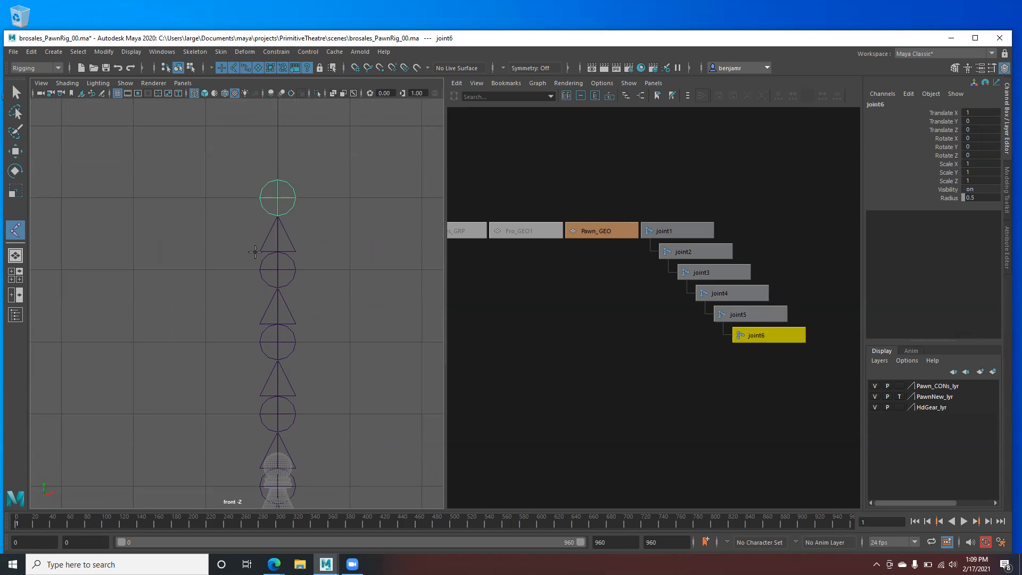
{"action": "key", "text": "w"}
{"action": "middle_click_drag", "start_coordinate": [252, 344], "coordinate": [242, 281], "text": "alt"}
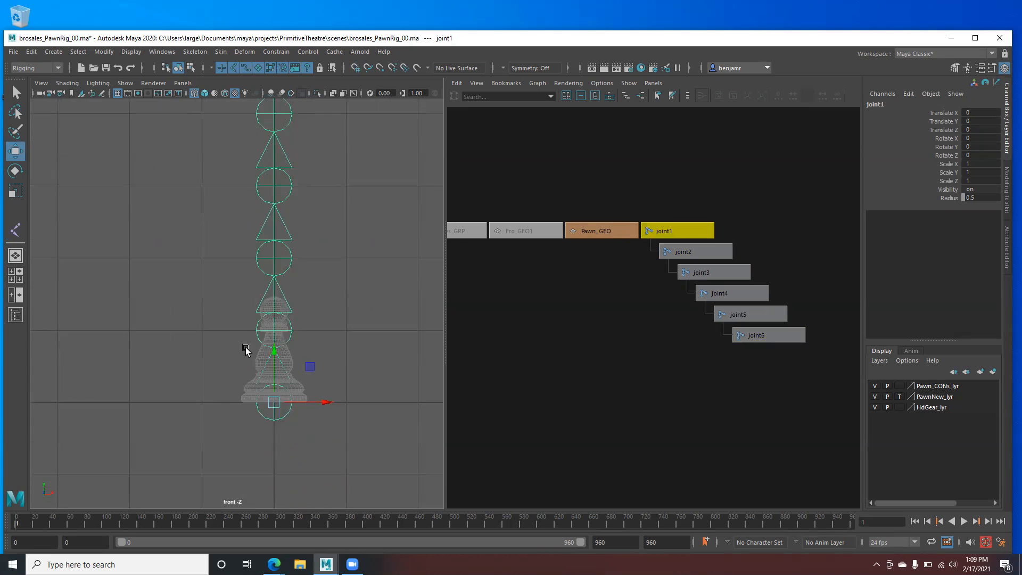
- Try sliding joint2 alone down toward the pawn's neck, then undo the move
{"action": "scroll", "coordinate": [246, 349], "scroll_direction": "up", "scroll_amount": 3}
{"action": "left_click", "coordinate": [271, 347]}
{"action": "middle_click_drag", "start_coordinate": [244, 368], "coordinate": [230, 317], "text": "alt"}
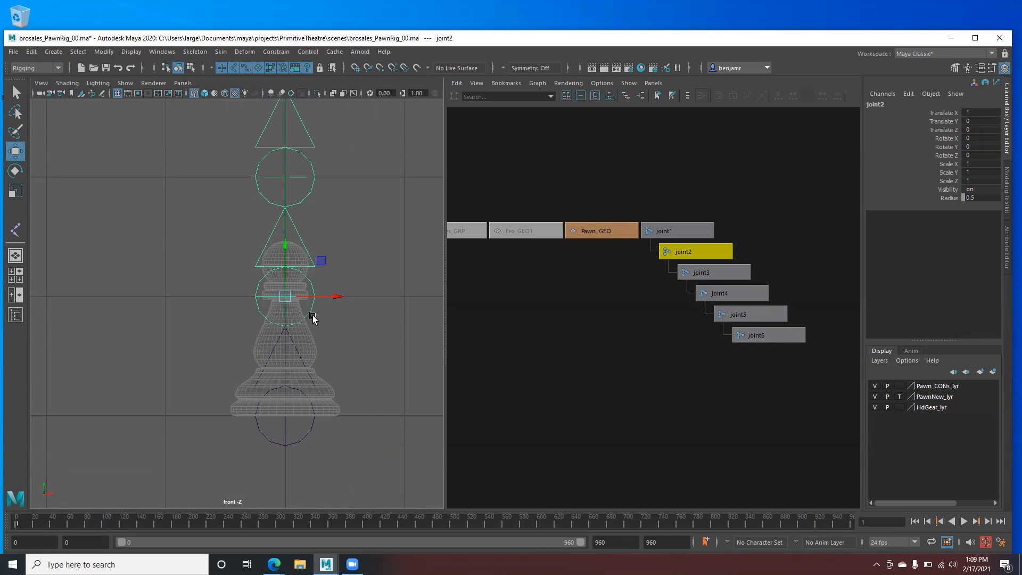
{"action": "key", "text": "d"}
{"action": "key", "text": "x"}
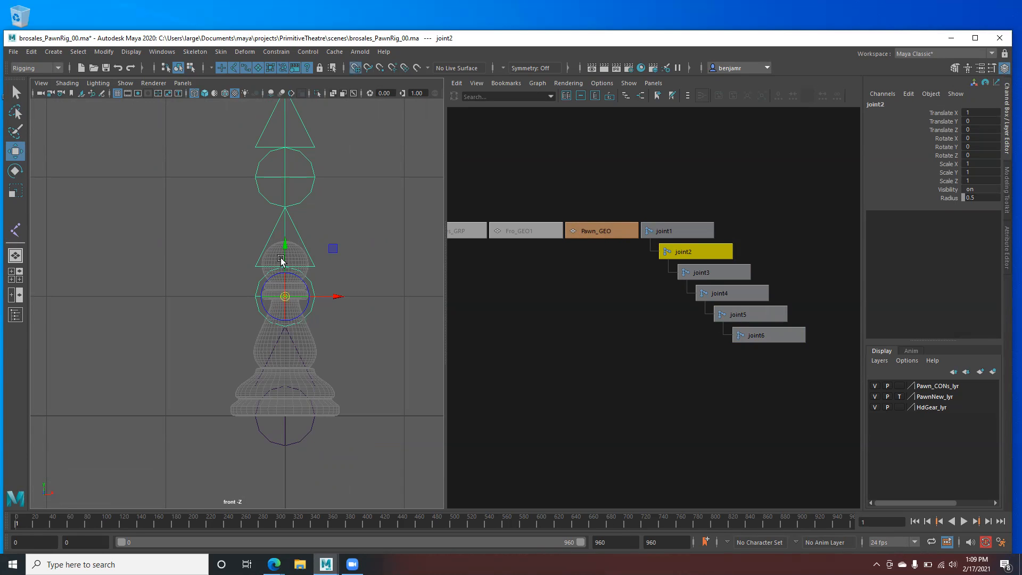
{"action": "mouse_move", "coordinate": [285, 247]}
{"action": "left_mouse_down"}
{"action": "mouse_move", "coordinate": [285, 296]}
{"action": "mouse_move", "coordinate": [286, 249]}
{"action": "mouse_move", "coordinate": [286, 285]}
{"action": "mouse_move", "coordinate": [284, 260]}
{"action": "left_mouse_up"}
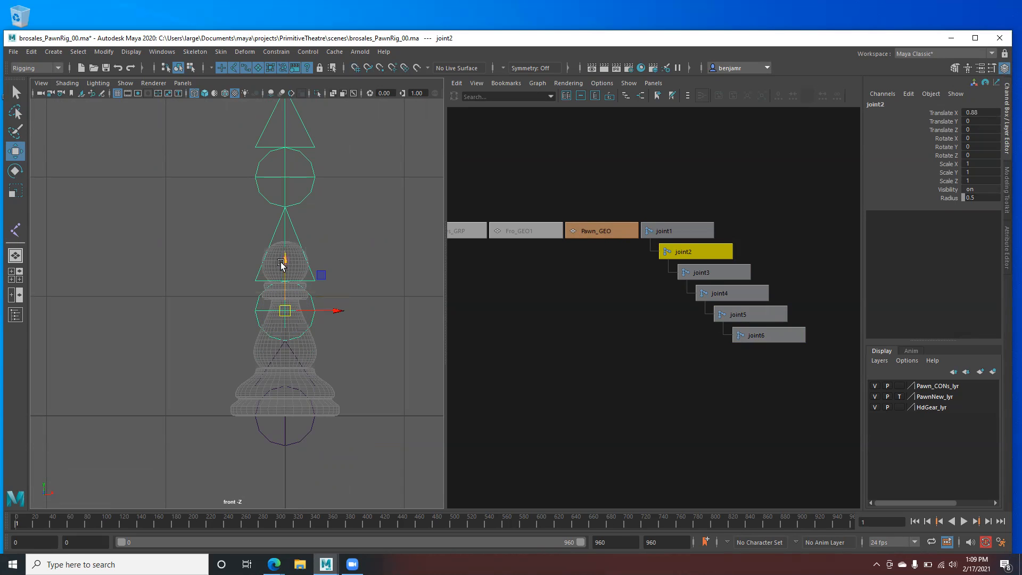
{"action": "key", "text": "ctrl+z"}
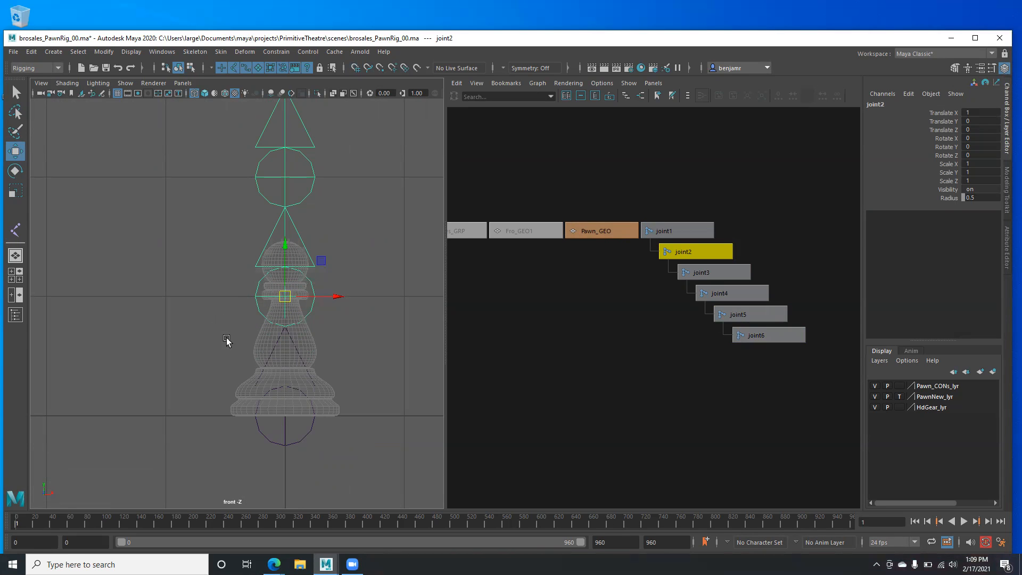
- Marquee-select all six joints in the Node Editor and set their Radius to 0.125
{"action": "left_click_drag", "start_coordinate": [676, 208], "coordinate": [748, 370]}
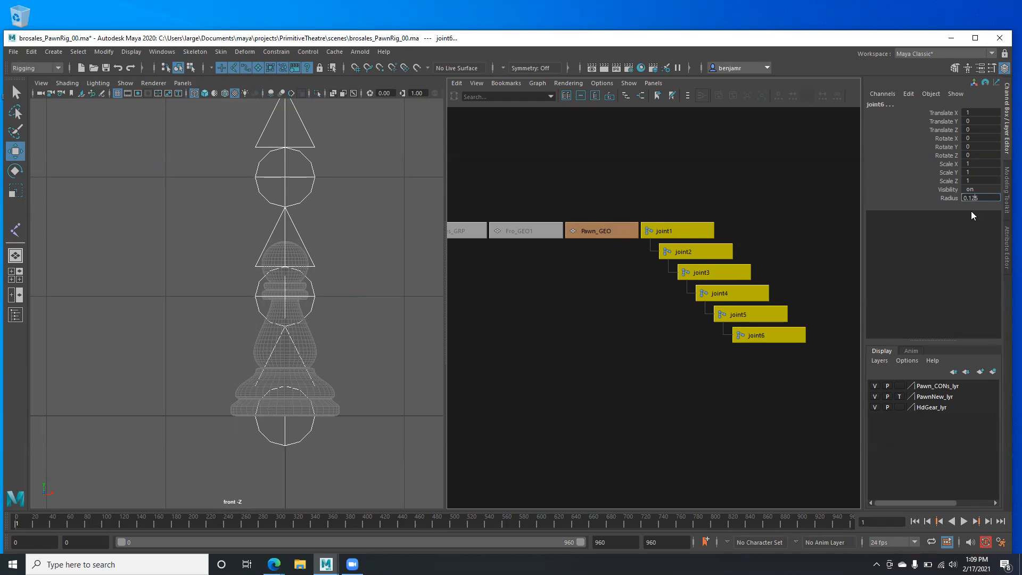
{"action": "key", "text": "Return"}
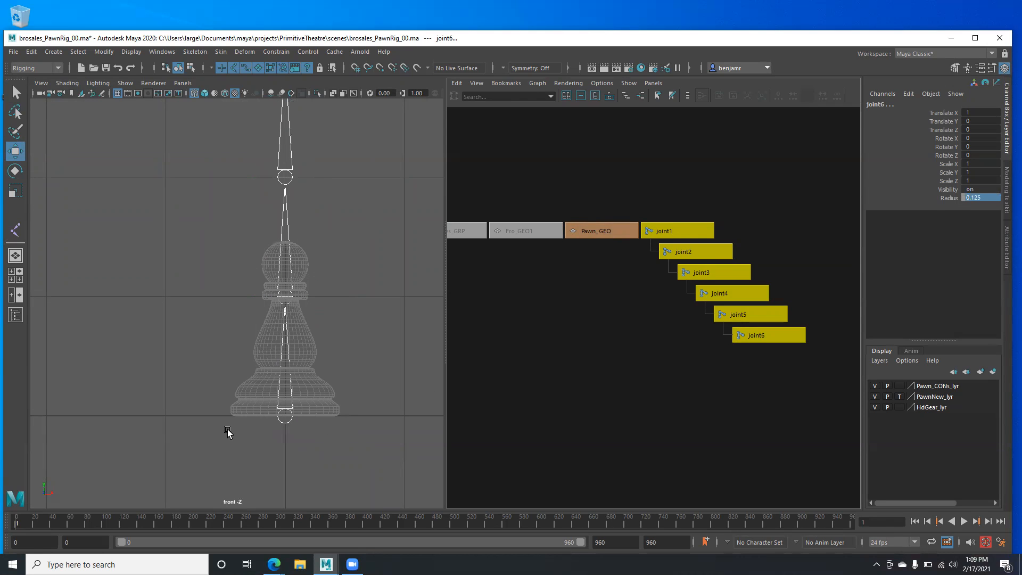
{"action": "scroll", "coordinate": [266, 341], "scroll_direction": "down", "scroll_amount": 3}
{"action": "scroll", "coordinate": [269, 342], "scroll_direction": "up", "scroll_amount": 3}
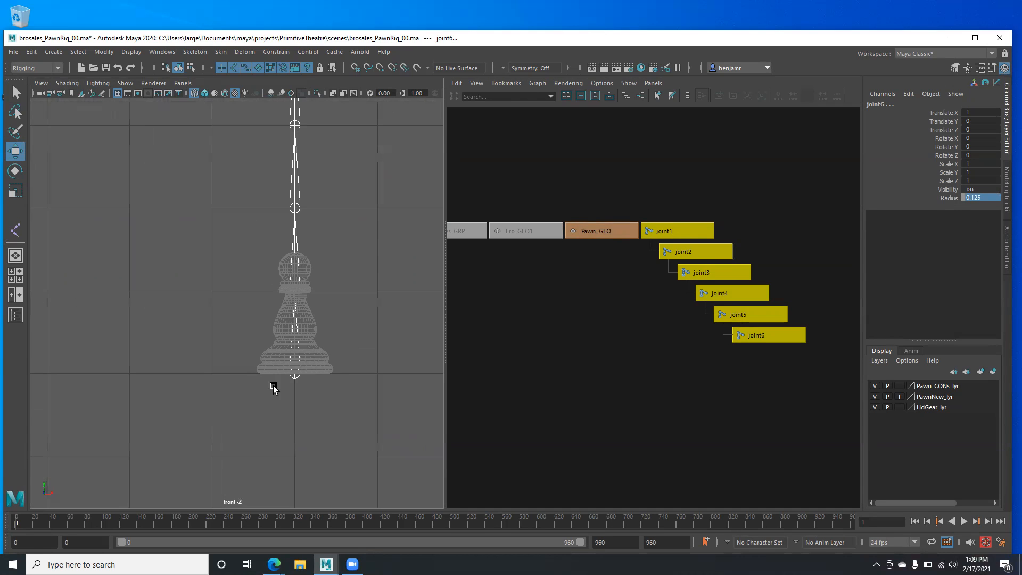
{"action": "right_click_drag", "start_coordinate": [206, 322], "coordinate": [334, 415], "text": "alt"}
- Lower joint2 into the pawn's body while its child joints stay in place
{"action": "left_click", "coordinate": [269, 426]}
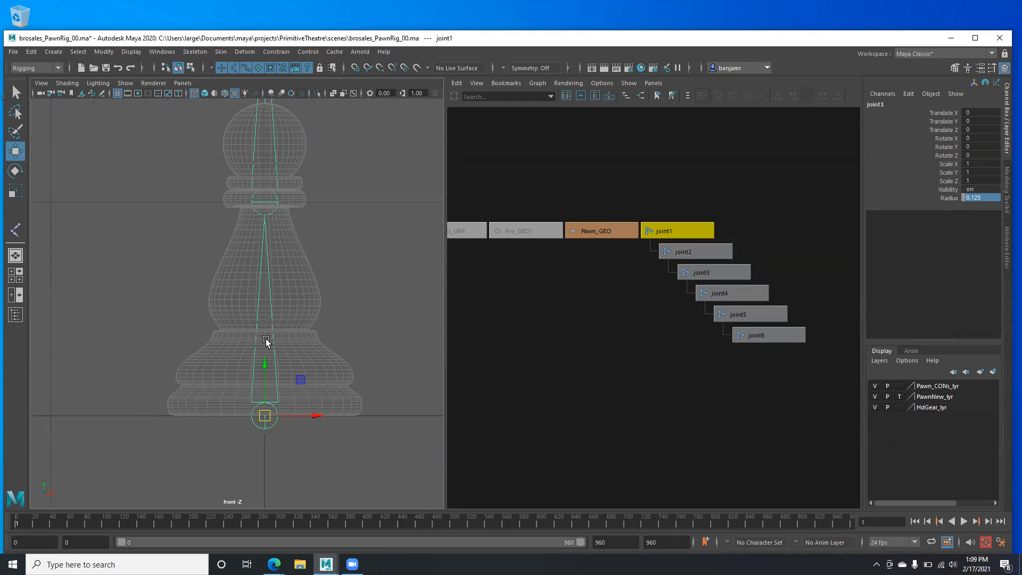
{"action": "left_click", "coordinate": [704, 252]}
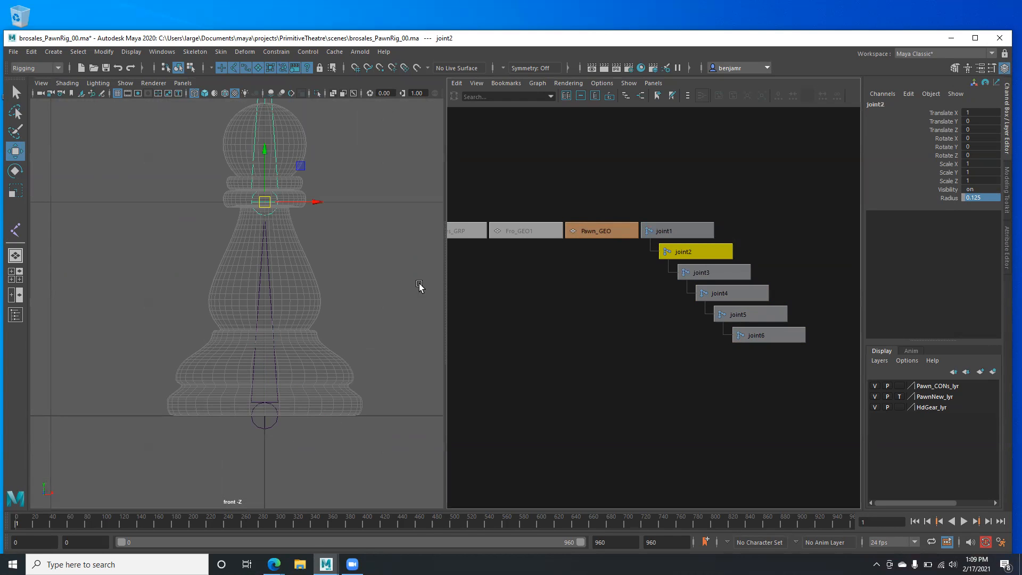
{"action": "middle_click_drag", "start_coordinate": [265, 255], "coordinate": [285, 287], "text": "alt"}
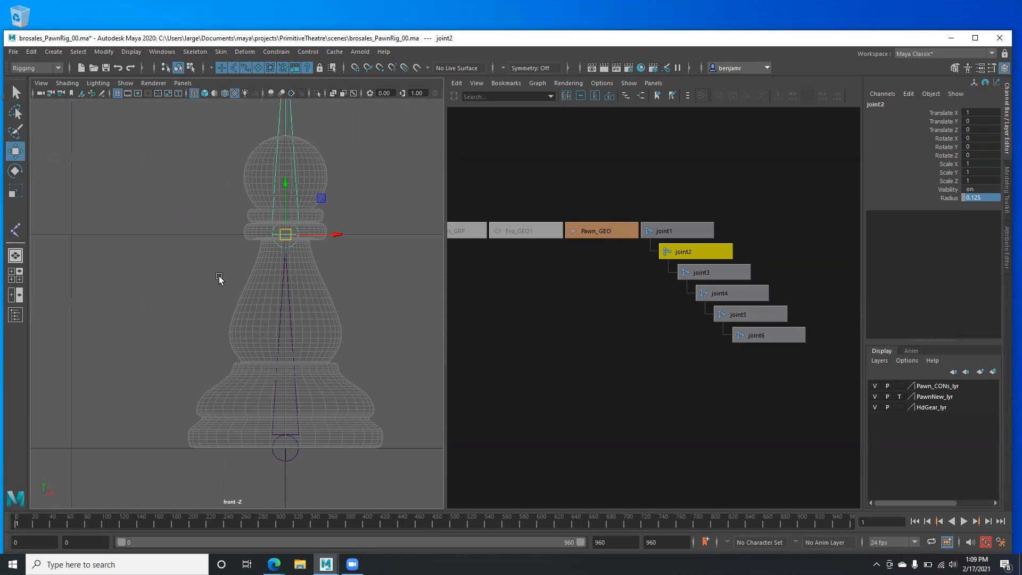
{"action": "middle_click_drag", "start_coordinate": [237, 171], "coordinate": [212, 191], "text": "alt"}
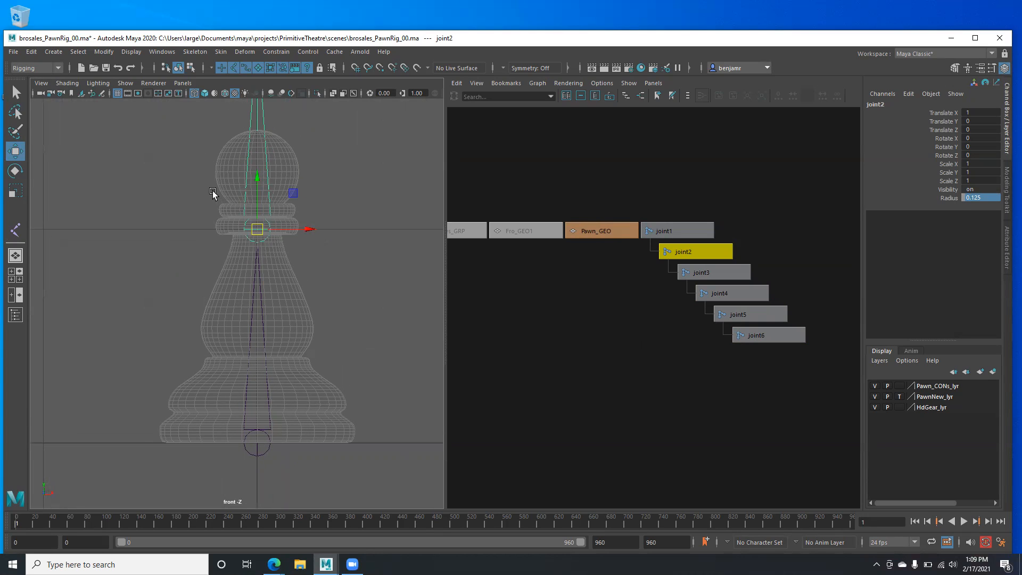
{"action": "key", "text": "d"}
{"action": "left_click_drag", "start_coordinate": [260, 178], "coordinate": [267, 306]}
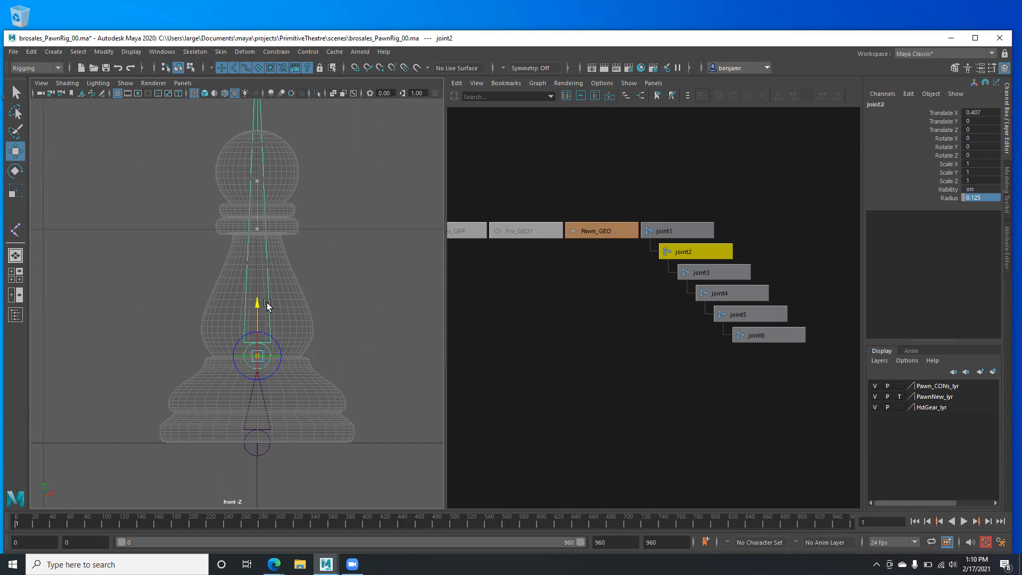
{"action": "left_click_drag", "start_coordinate": [266, 303], "coordinate": [265, 305]}
{"action": "scroll", "coordinate": [234, 287], "scroll_direction": "down", "scroll_amount": 2}
{"action": "scroll", "coordinate": [234, 287], "scroll_direction": "down", "scroll_amount": 2}
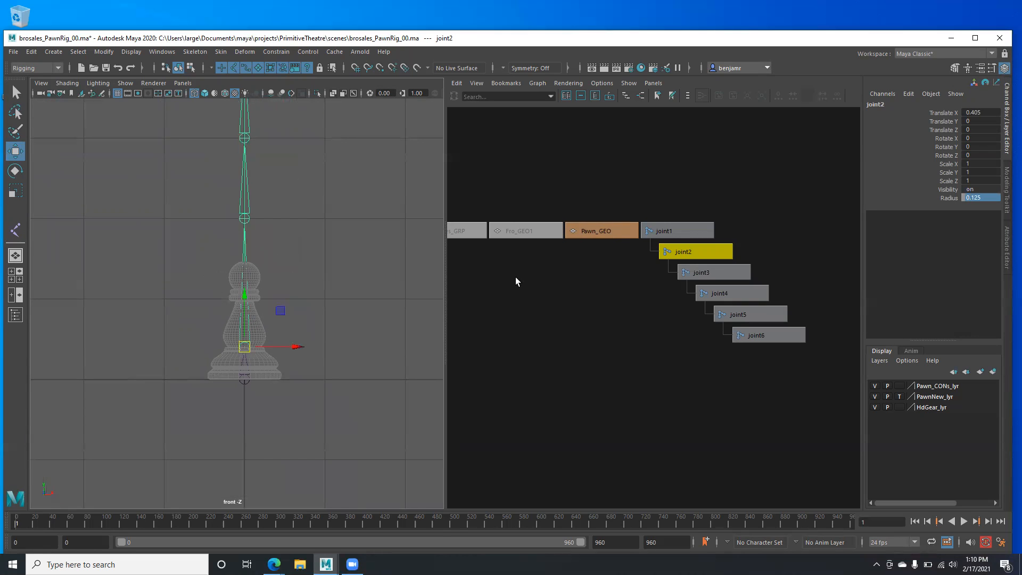
- Lower joint3 just below the collar rings, about 0.405 from joint2, leaving its children
{"action": "key", "text": "Up"}
{"action": "key", "text": "Down"}
{"action": "key", "text": "Down"}
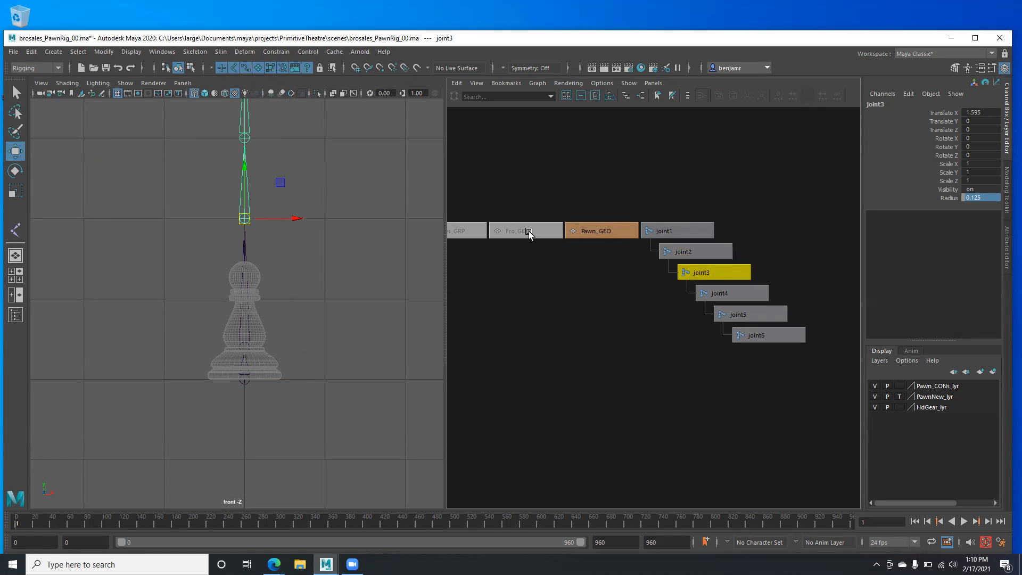
{"action": "scroll", "coordinate": [173, 223], "scroll_direction": "up", "scroll_amount": 3}
{"action": "middle_click_drag", "start_coordinate": [167, 181], "coordinate": [199, 266], "text": "alt"}
{"action": "key", "text": "d"}
{"action": "left_click_drag", "start_coordinate": [281, 186], "coordinate": [305, 350]}
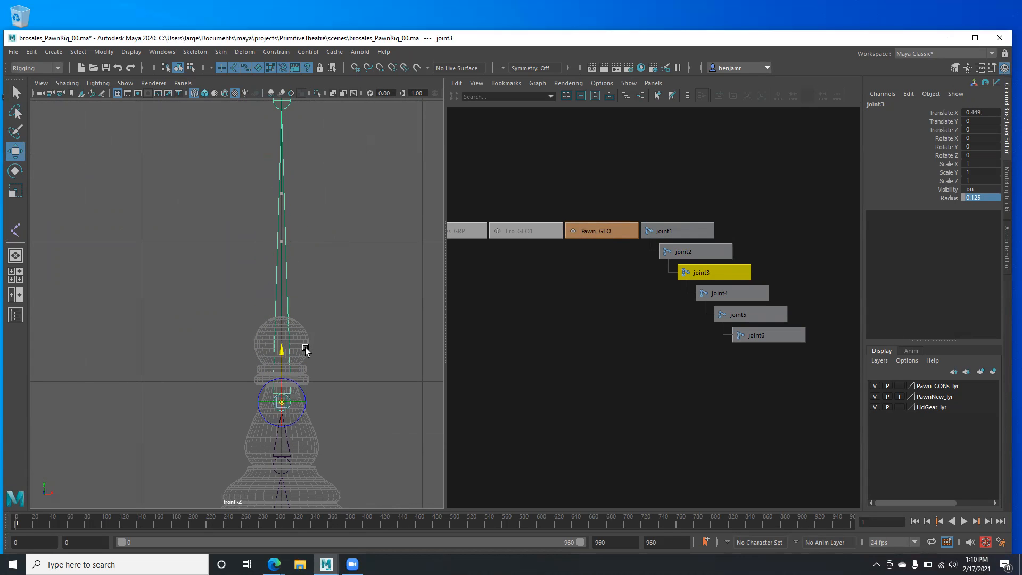
{"action": "key", "text": "d"}
{"action": "middle_click_drag", "start_coordinate": [251, 226], "coordinate": [245, 128], "text": "alt"}
{"action": "right_click_drag", "start_coordinate": [245, 159], "coordinate": [426, 322], "text": "alt"}
{"action": "middle_click_drag", "start_coordinate": [229, 130], "coordinate": [160, 277], "text": "alt"}
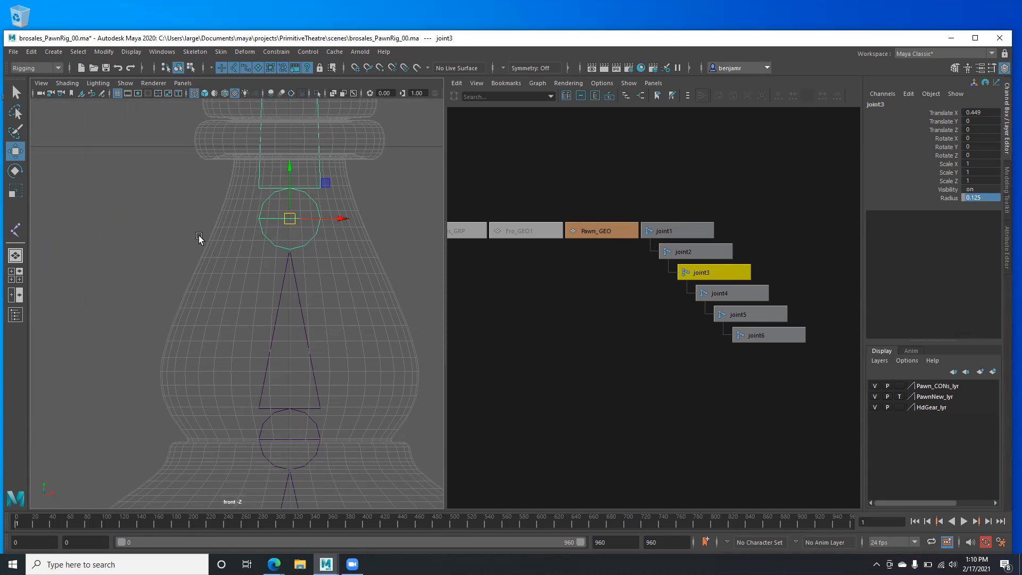
{"action": "key", "text": "d"}
{"action": "left_click_drag", "start_coordinate": [289, 170], "coordinate": [289, 192]}
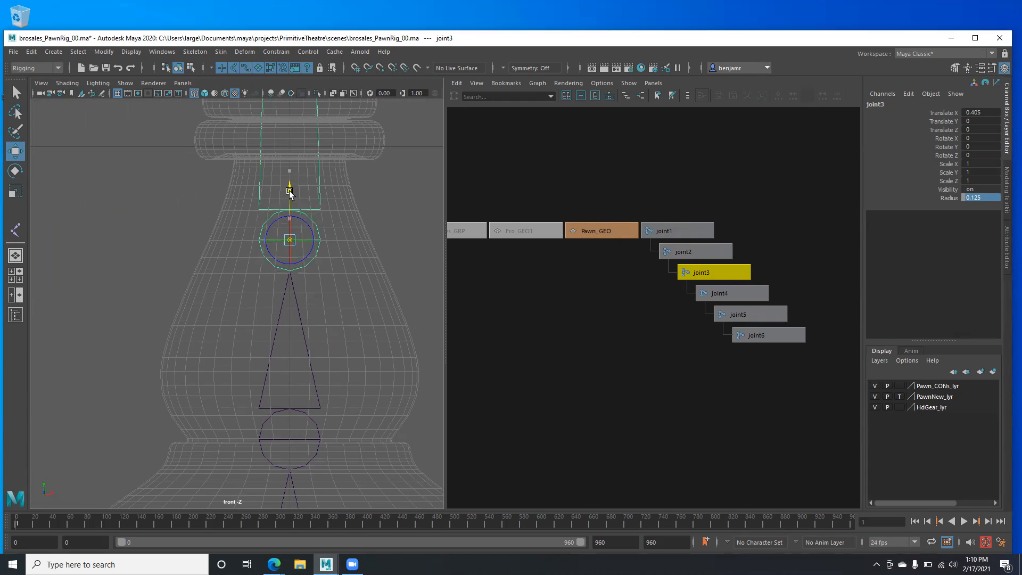
- Lower joint4 to the pawn's collar, leaving the joints above it in place
{"action": "key", "text": "d"}
{"action": "key", "text": "Down"}
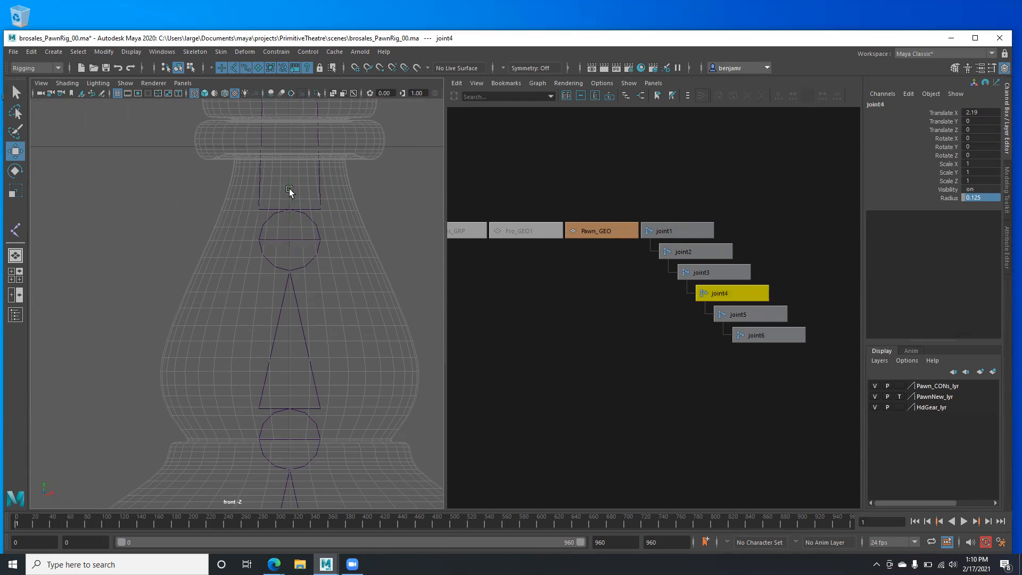
{"action": "scroll", "coordinate": [198, 208], "scroll_direction": "down", "scroll_amount": 5}
{"action": "scroll", "coordinate": [216, 219], "scroll_direction": "up", "scroll_amount": 4}
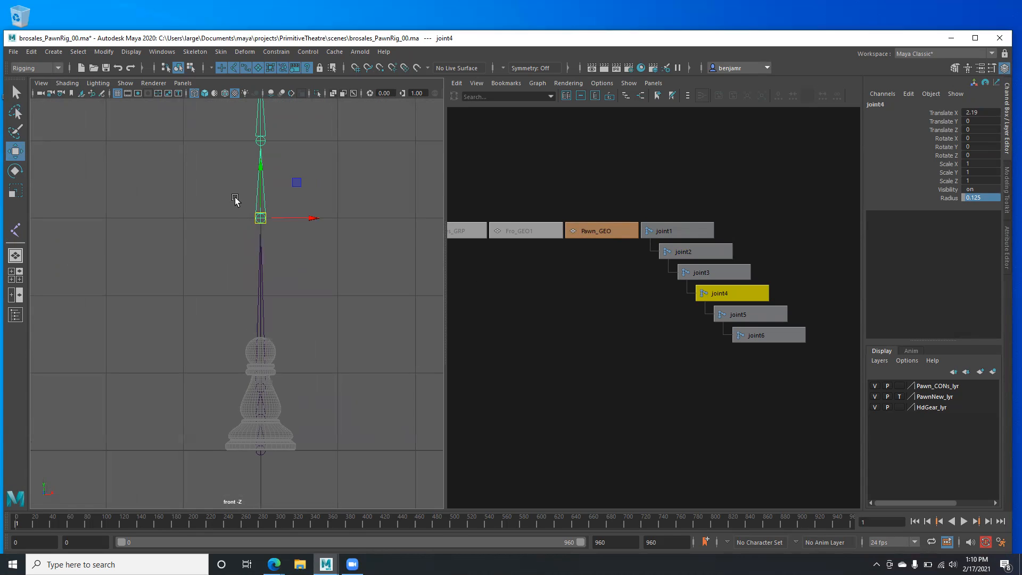
{"action": "left_click_drag", "start_coordinate": [261, 166], "coordinate": [270, 301]}
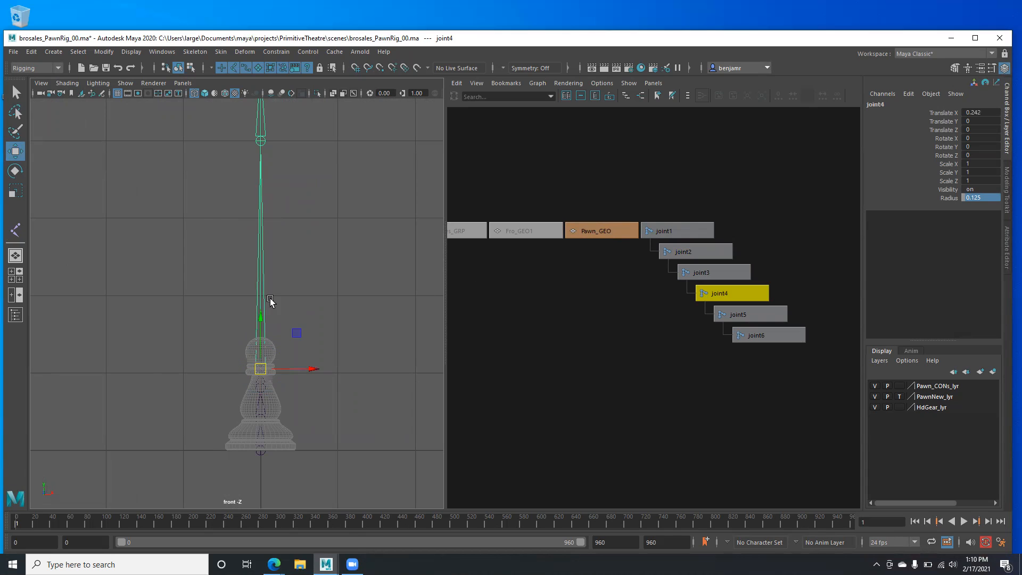
{"action": "scroll", "coordinate": [292, 320], "scroll_direction": "up", "scroll_amount": 10}
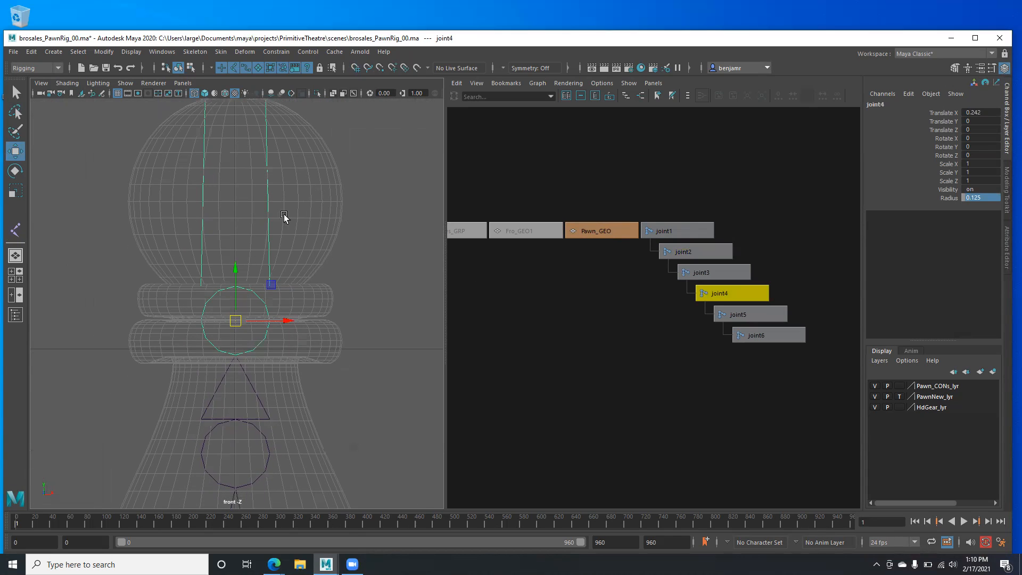
{"action": "scroll", "coordinate": [305, 301], "scroll_direction": "up", "scroll_amount": 2}
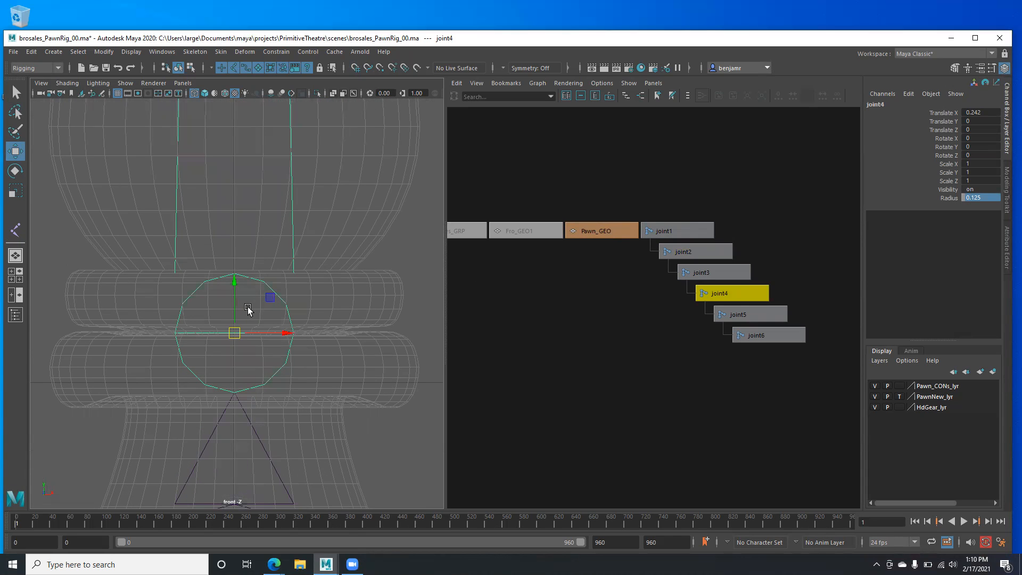
{"action": "key", "text": "d"}
{"action": "left_click_drag", "start_coordinate": [234, 282], "coordinate": [234, 279]}
{"action": "key", "text": "d"}
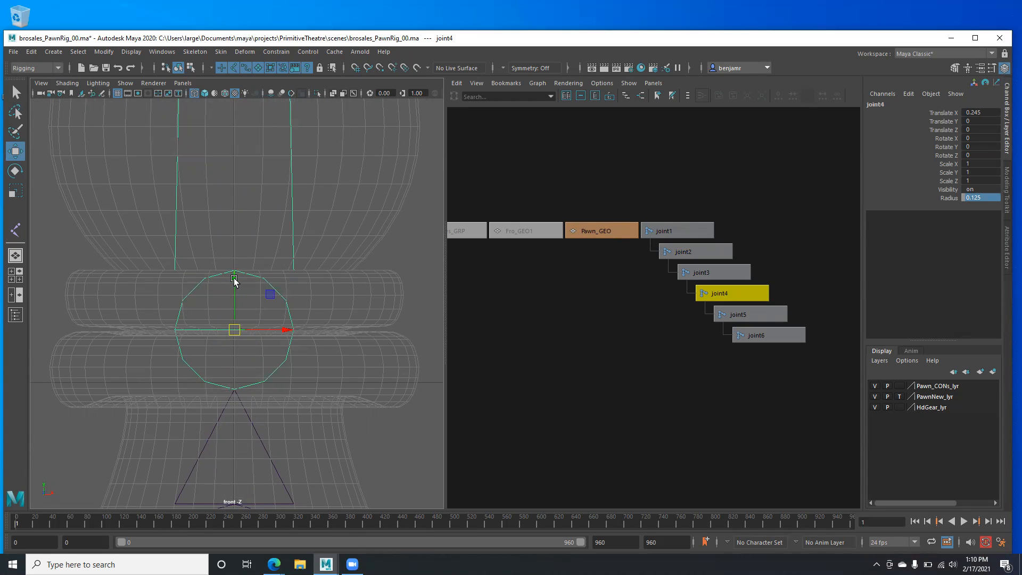
- Lower joint5 into the pawn's head at 0.212 from joint4, keeping joint6 above
{"action": "key", "text": "Down"}
{"action": "scroll", "coordinate": [240, 254], "scroll_direction": "down", "scroll_amount": 3}
{"action": "scroll", "coordinate": [213, 260], "scroll_direction": "down", "scroll_amount": 3}
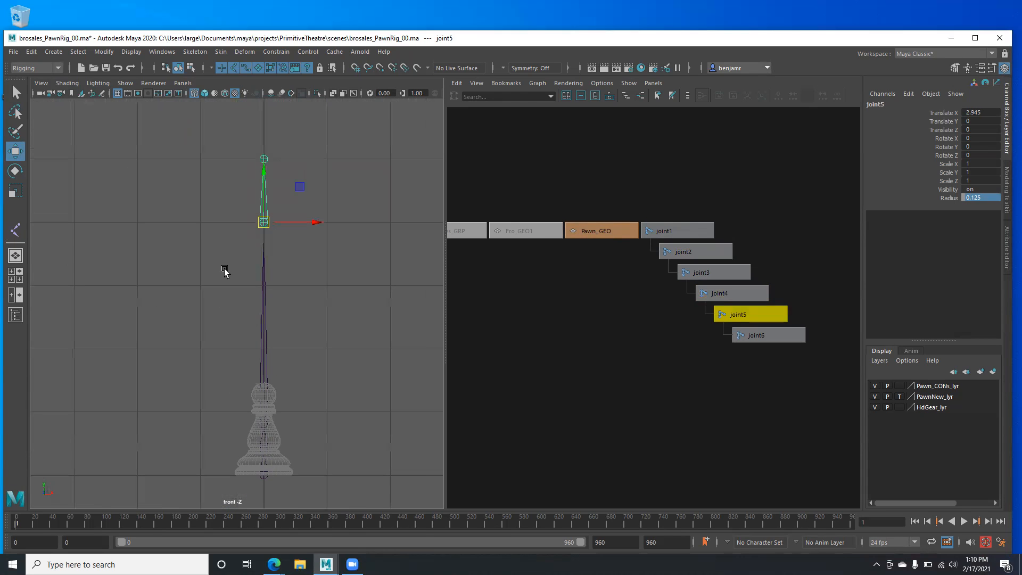
{"action": "key", "text": "d"}
{"action": "left_click_drag", "start_coordinate": [263, 169], "coordinate": [281, 349]}
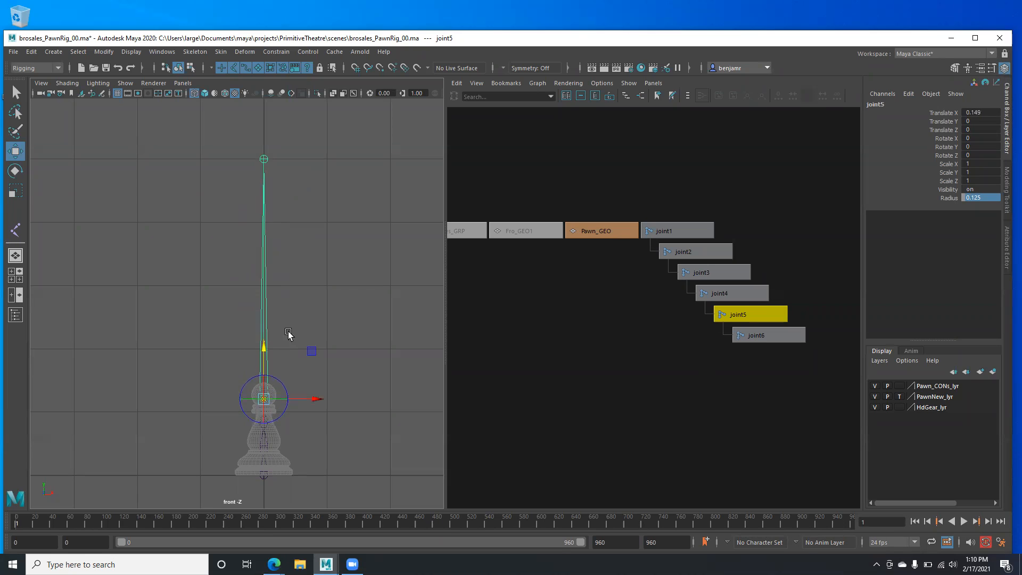
{"action": "scroll", "coordinate": [209, 378], "scroll_direction": "up", "scroll_amount": 6}
{"action": "scroll", "coordinate": [189, 342], "scroll_direction": "up", "scroll_amount": 3}
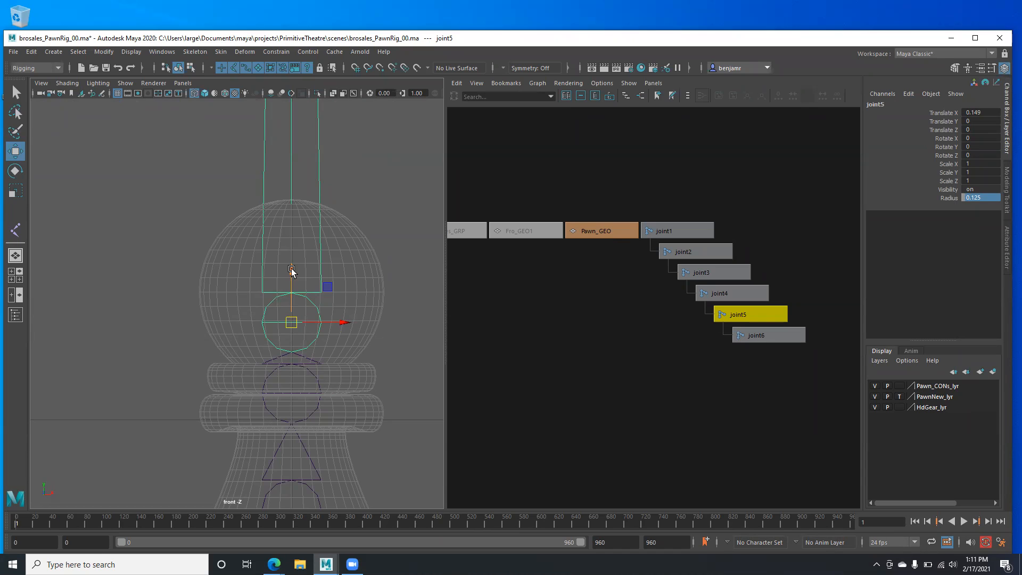
{"action": "left_click_drag", "start_coordinate": [294, 273], "coordinate": [287, 242]}
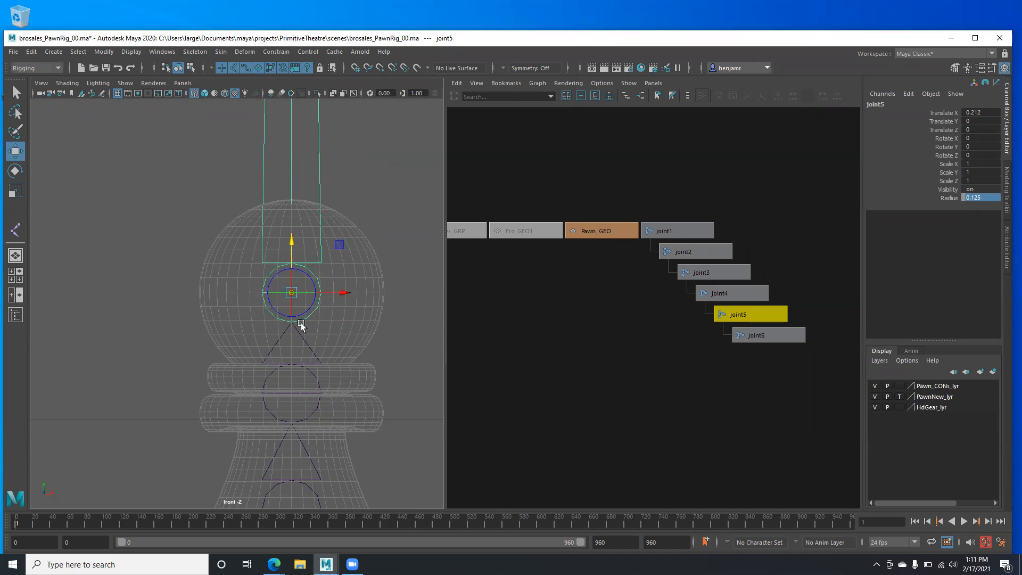
{"action": "scroll", "coordinate": [189, 304], "scroll_direction": "down", "scroll_amount": 5}
{"action": "middle_click_drag", "start_coordinate": [194, 270], "coordinate": [196, 301], "text": "alt"}
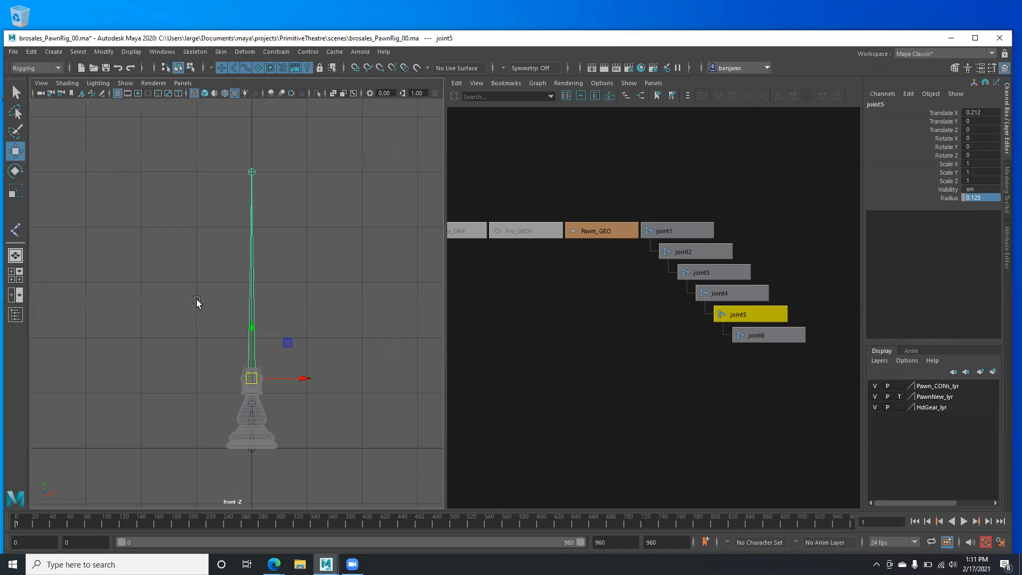
{"action": "key", "text": "Down"}
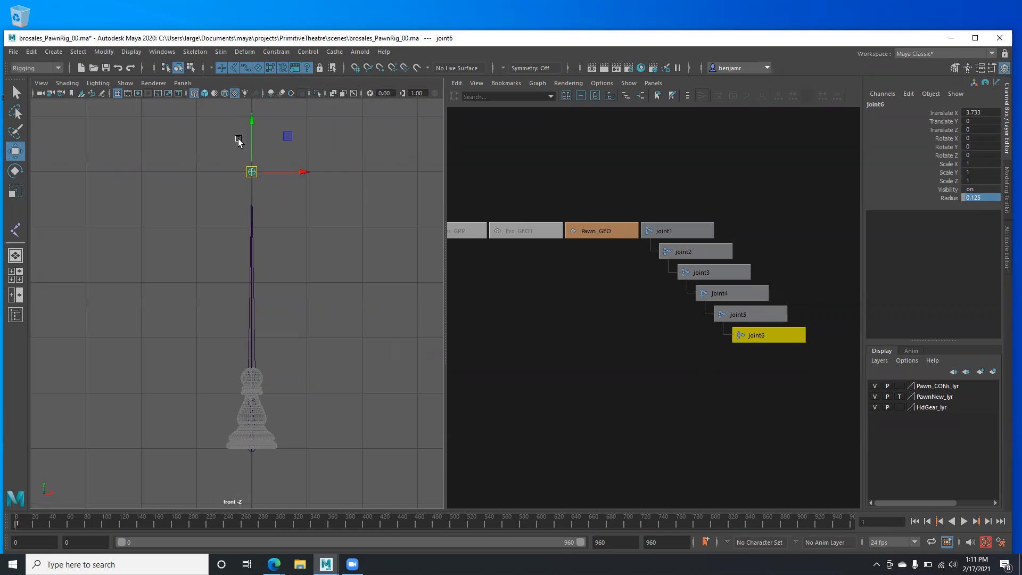
{"action": "left_click_drag", "start_coordinate": [251, 126], "coordinate": [269, 312]}
{"action": "middle_click_drag", "start_coordinate": [217, 365], "coordinate": [225, 269], "text": "alt"}
{"action": "right_click_drag", "start_coordinate": [277, 314], "coordinate": [441, 351], "text": "alt"}
{"action": "middle_click_drag", "start_coordinate": [319, 130], "coordinate": [173, 356], "text": "alt"}
{"action": "right_click_drag", "start_coordinate": [266, 383], "coordinate": [469, 447], "text": "alt"}
{"action": "middle_click_drag", "start_coordinate": [225, 333], "coordinate": [196, 314], "text": "alt"}
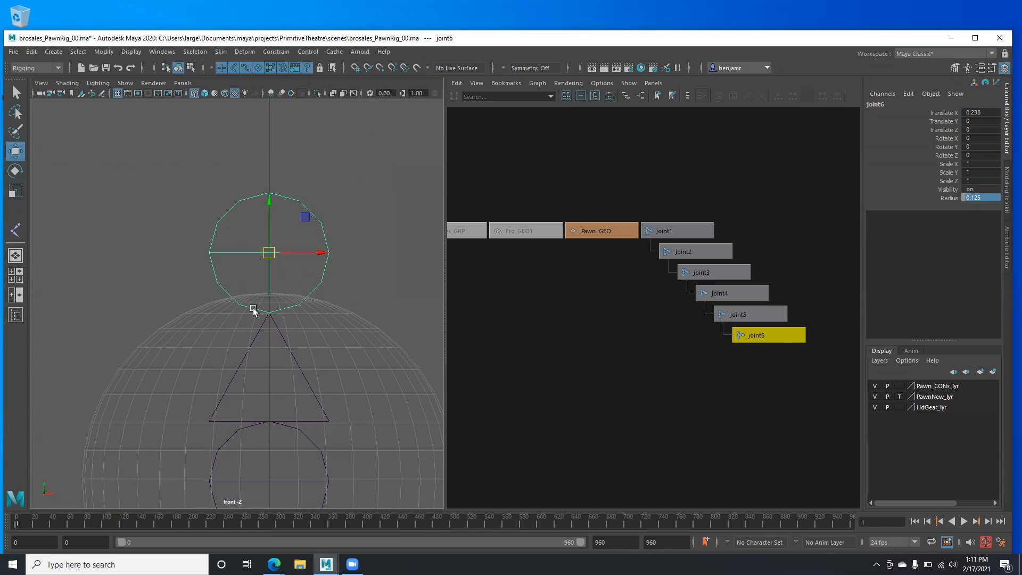
{"action": "left_click_drag", "start_coordinate": [267, 199], "coordinate": [269, 237]}
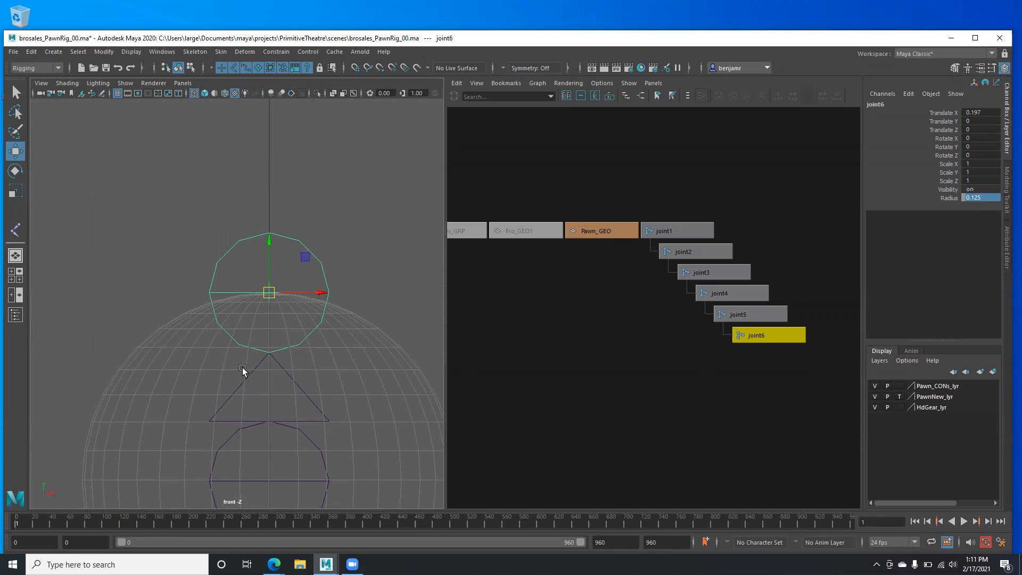
{"action": "scroll", "coordinate": [237, 368], "scroll_direction": "down", "scroll_amount": 4}
{"action": "middle_click_drag", "start_coordinate": [182, 399], "coordinate": [182, 315], "text": "alt"}
{"action": "middle_click_drag", "start_coordinate": [229, 394], "coordinate": [228, 342], "text": "alt"}
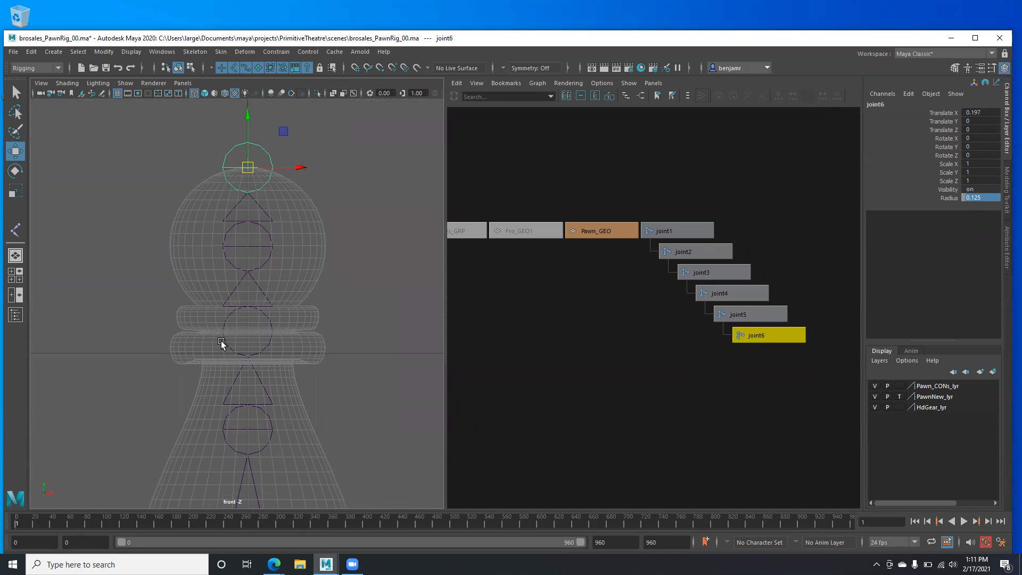
{"action": "scroll", "coordinate": [226, 361], "scroll_direction": "down", "scroll_amount": 5}
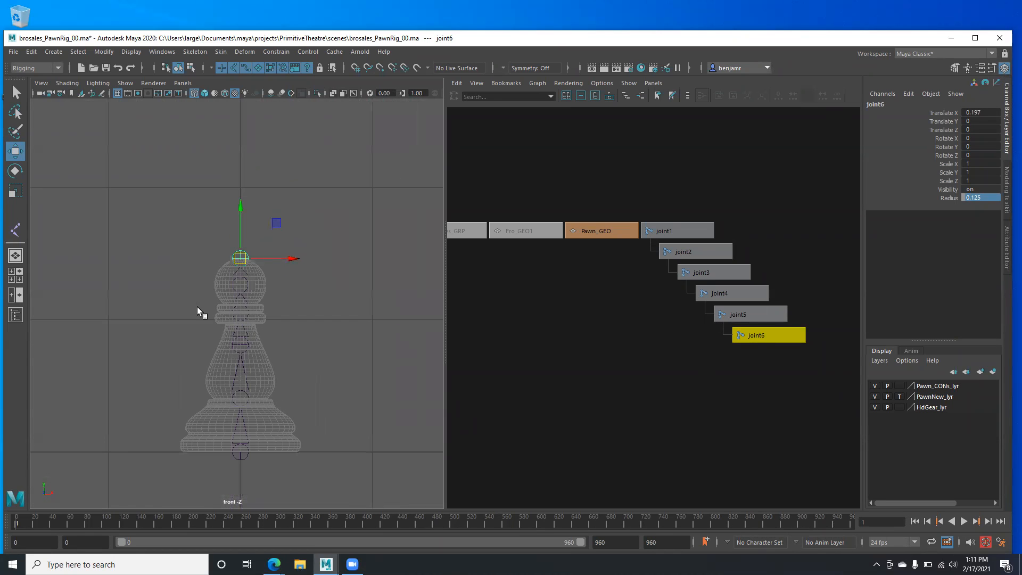
{"action": "key", "text": "space"}
{"action": "left_click_drag", "start_coordinate": [250, 318], "coordinate": [301, 318]}
{"action": "middle_click_drag", "start_coordinate": [219, 178], "coordinate": [238, 256], "text": "alt"}
{"action": "middle_click_drag", "start_coordinate": [191, 310], "coordinate": [192, 290], "text": "alt"}
{"action": "key", "text": "space"}
{"action": "left_click_drag", "start_coordinate": [244, 279], "coordinate": [197, 298]}
{"action": "scroll", "coordinate": [165, 298], "scroll_direction": "up", "scroll_amount": 5}
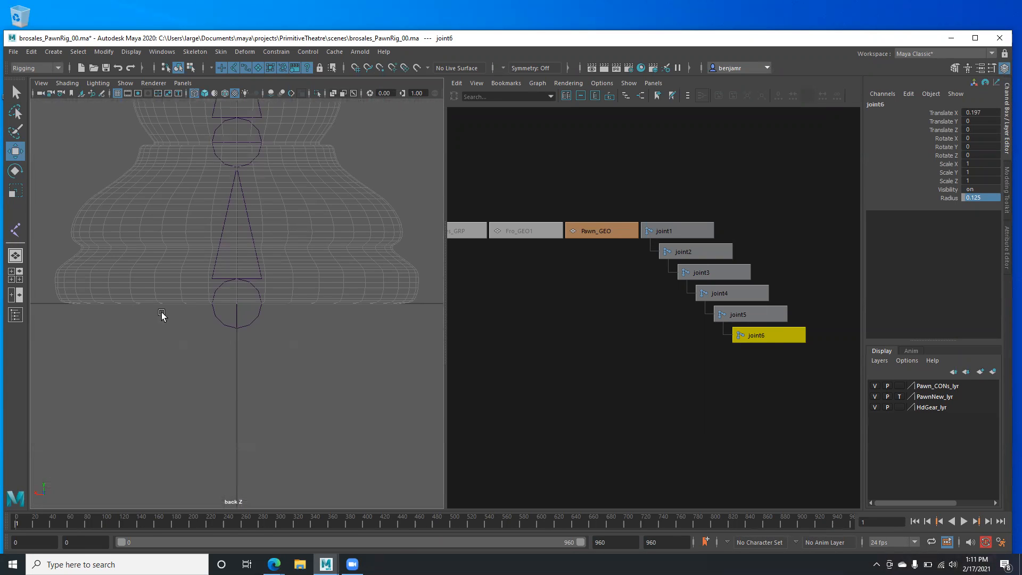
{"action": "scroll", "coordinate": [211, 369], "scroll_direction": "down", "scroll_amount": 5}
{"action": "key", "text": "space"}
{"action": "left_click_drag", "start_coordinate": [200, 321], "coordinate": [196, 267]}
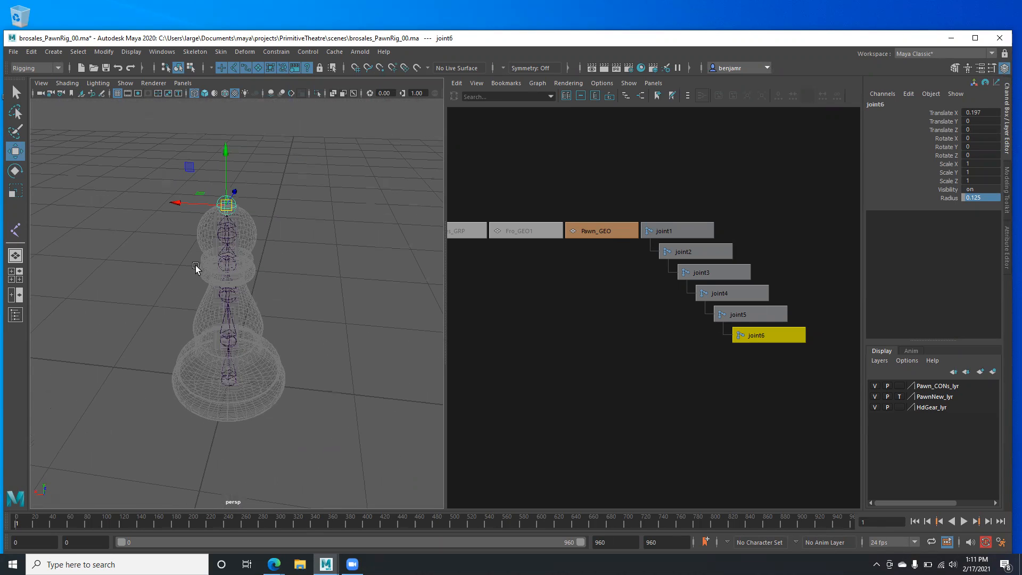
{"action": "key", "text": "space"}
{"action": "left_click_drag", "start_coordinate": [207, 344], "coordinate": [205, 370]}
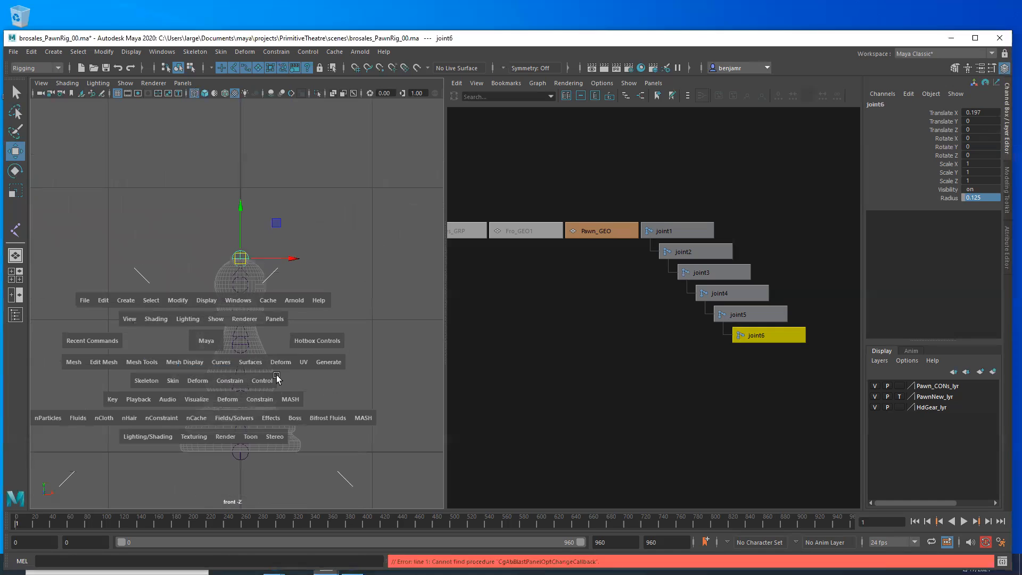
{"action": "key", "text": "a"}
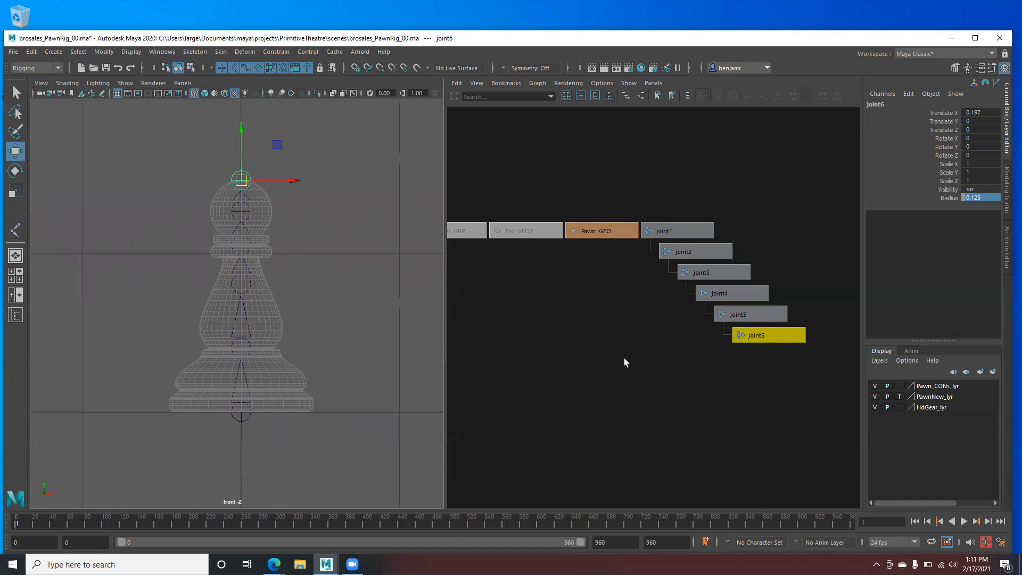
{"action": "middle_click_drag", "start_coordinate": [592, 312], "coordinate": [562, 324], "text": "alt"}
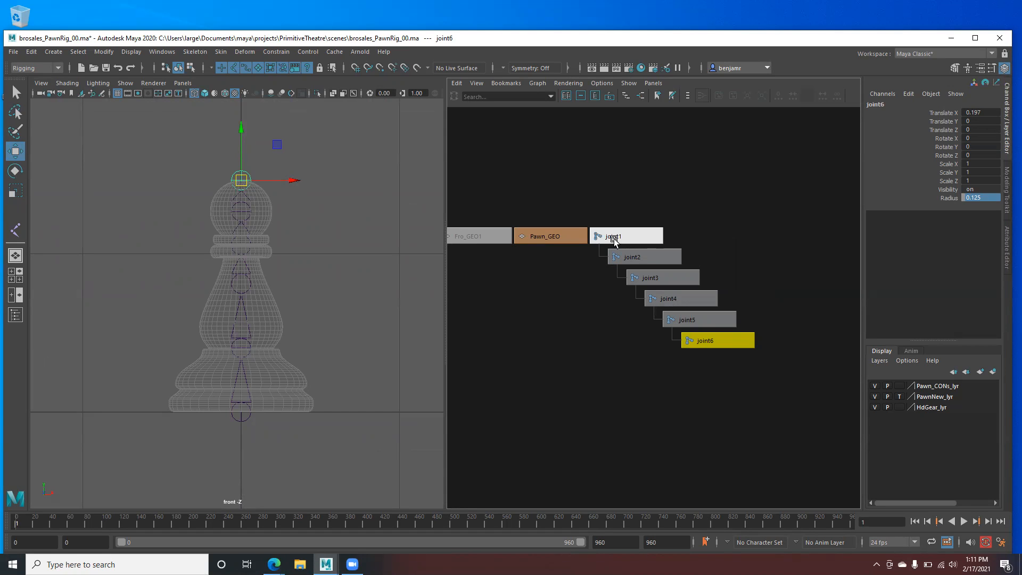
{"action": "right_click_drag", "start_coordinate": [134, 258], "coordinate": [198, 319], "text": "alt"}
{"action": "middle_click_drag", "start_coordinate": [196, 381], "coordinate": [198, 548], "text": "alt"}
{"action": "right_click_drag", "start_coordinate": [210, 343], "coordinate": [325, 392], "text": "alt"}
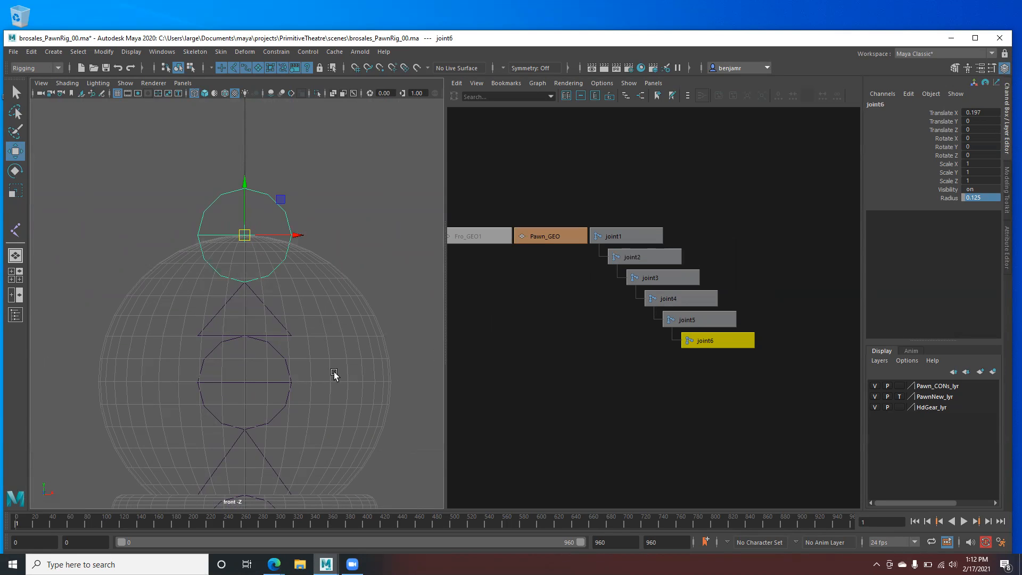
{"action": "left_click", "coordinate": [701, 317]}
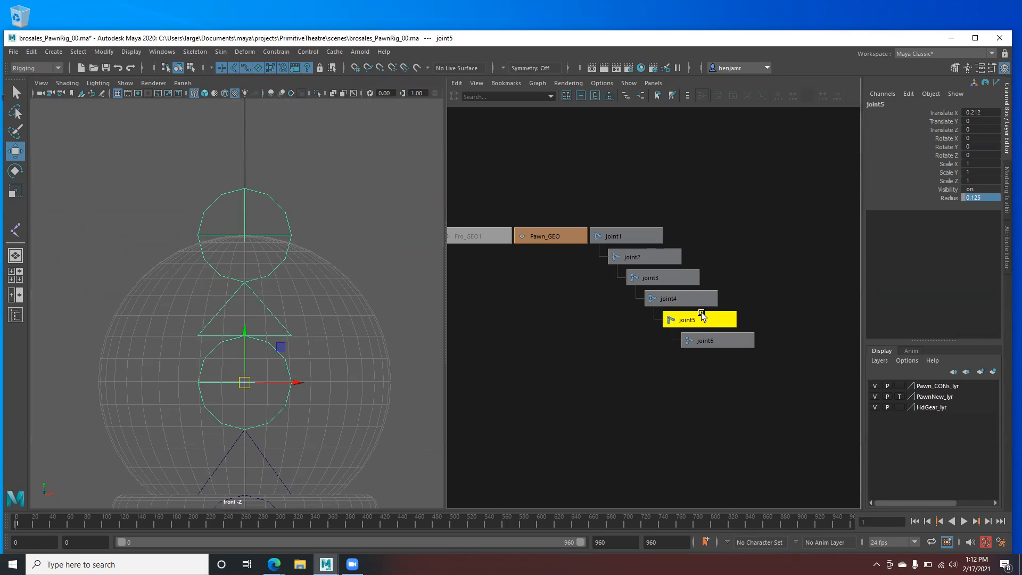
{"action": "left_click", "coordinate": [691, 305]}
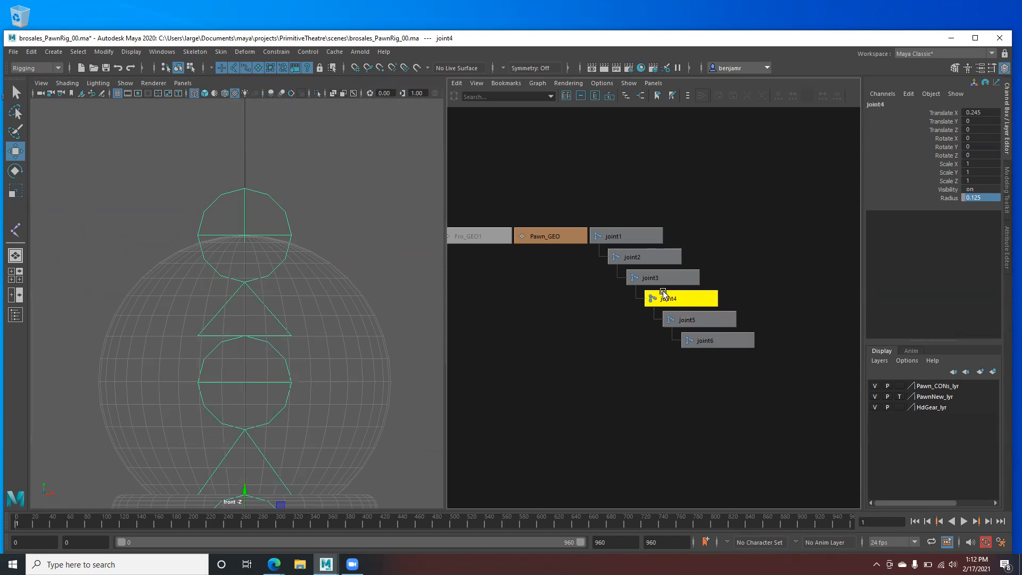
{"action": "left_click", "coordinate": [653, 276]}
{"action": "left_click", "coordinate": [628, 237]}
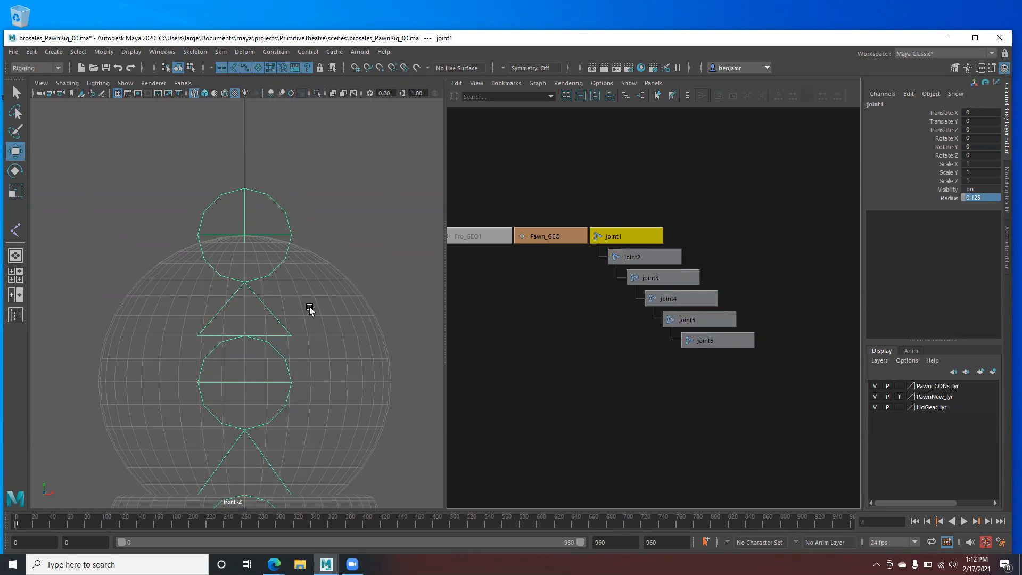
{"action": "key", "text": "space"}
{"action": "left_click_drag", "start_coordinate": [191, 317], "coordinate": [216, 326]}
{"action": "middle_click_drag", "start_coordinate": [195, 342], "coordinate": [159, 245], "text": "alt"}
{"action": "key", "text": "Down"}
{"action": "scroll", "coordinate": [159, 244], "scroll_direction": "up", "scroll_amount": 5}
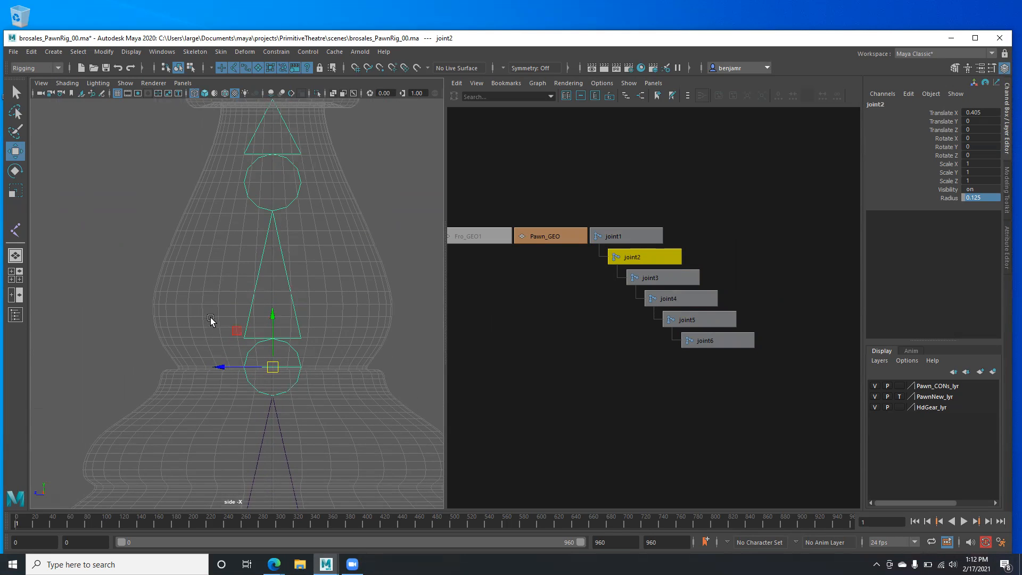
{"action": "key", "text": "Up"}
{"action": "key", "text": "Down"}
{"action": "key", "text": "Down"}
{"action": "key", "text": "Down"}
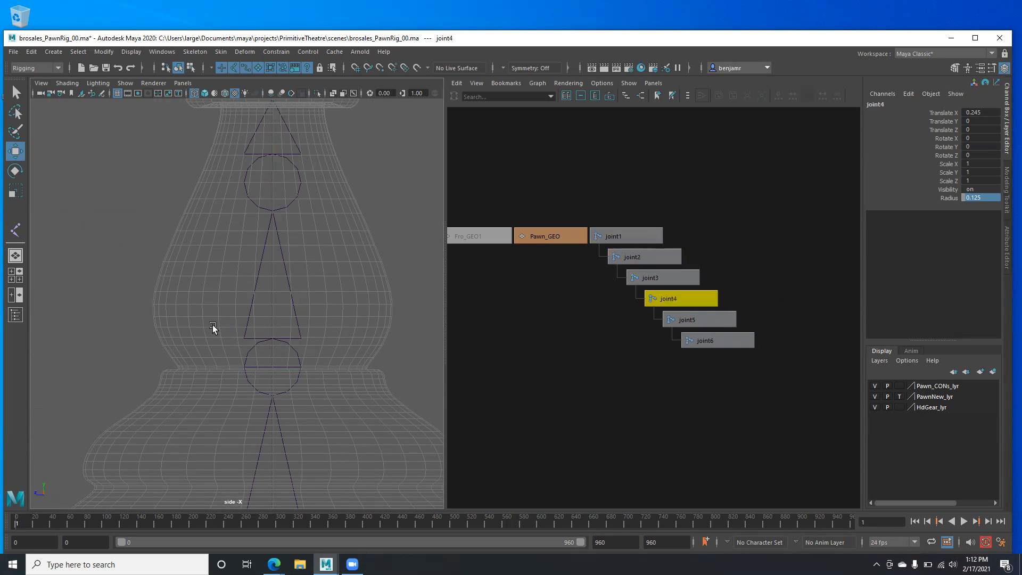
{"action": "key", "text": "f"}
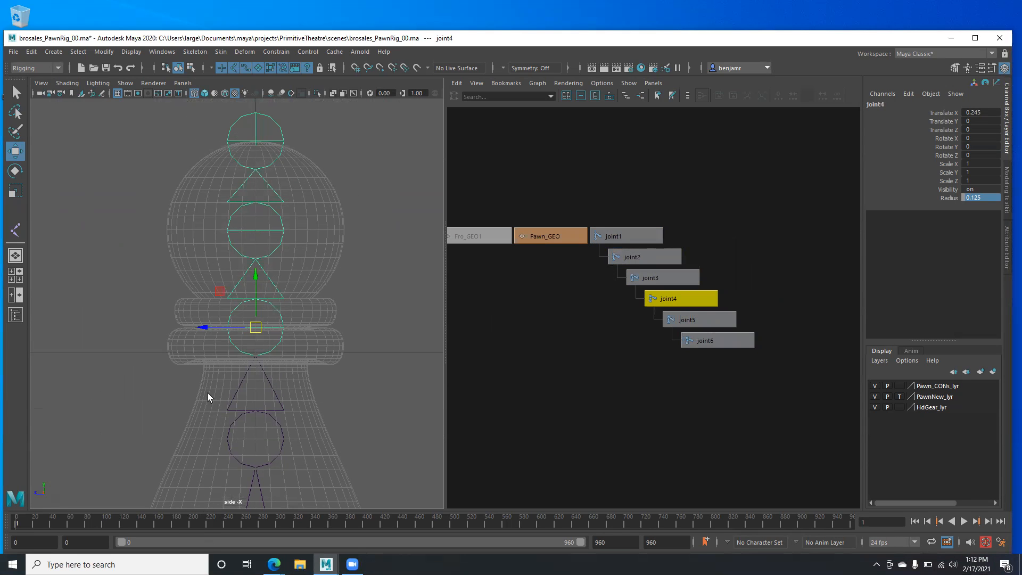
{"action": "key", "text": "Down"}
{"action": "key", "text": "Down"}
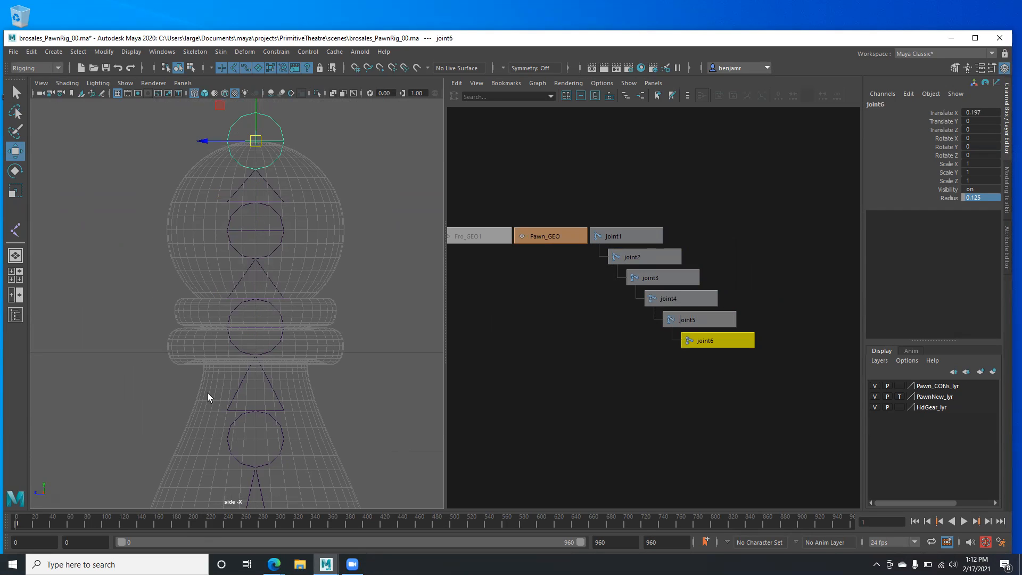
{"action": "key", "text": "x"}
{"action": "left_click", "coordinate": [670, 319]}
{"action": "key", "text": "x"}
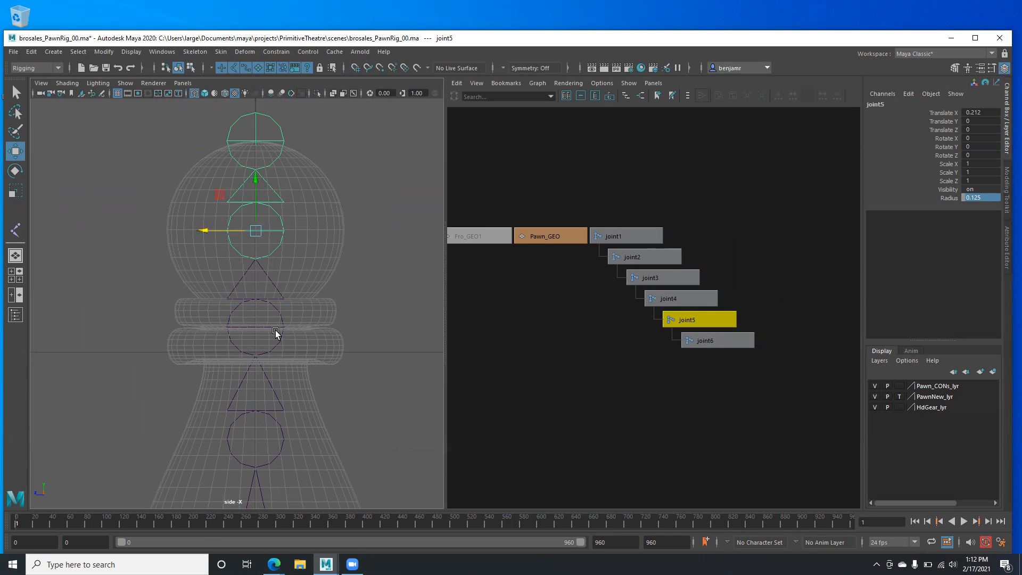
{"action": "left_click", "coordinate": [251, 353]}
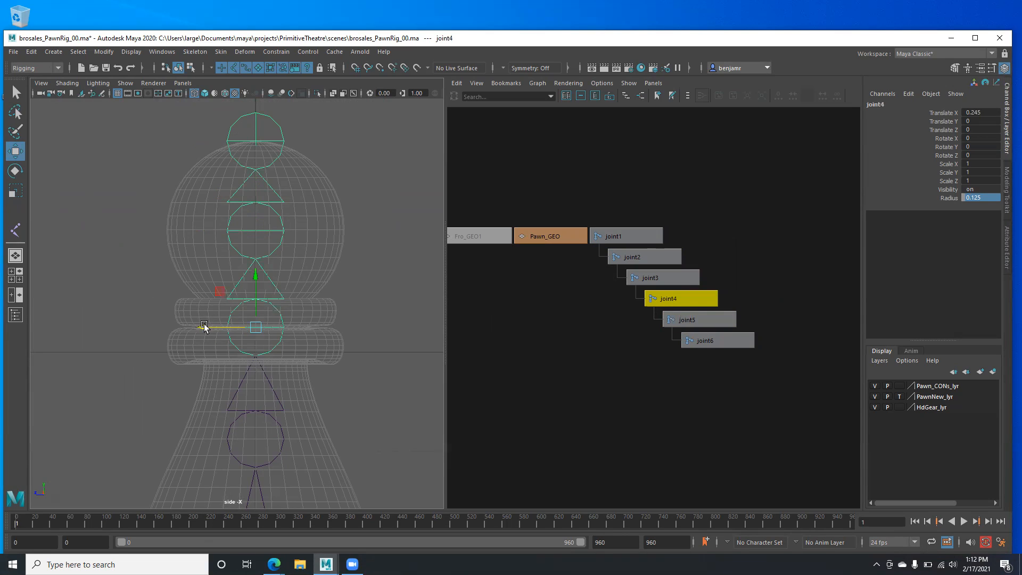
{"action": "key", "text": "x"}
{"action": "left_click_drag", "start_coordinate": [201, 327], "coordinate": [164, 325]}
{"action": "scroll", "coordinate": [166, 365], "scroll_direction": "down", "scroll_amount": 5}
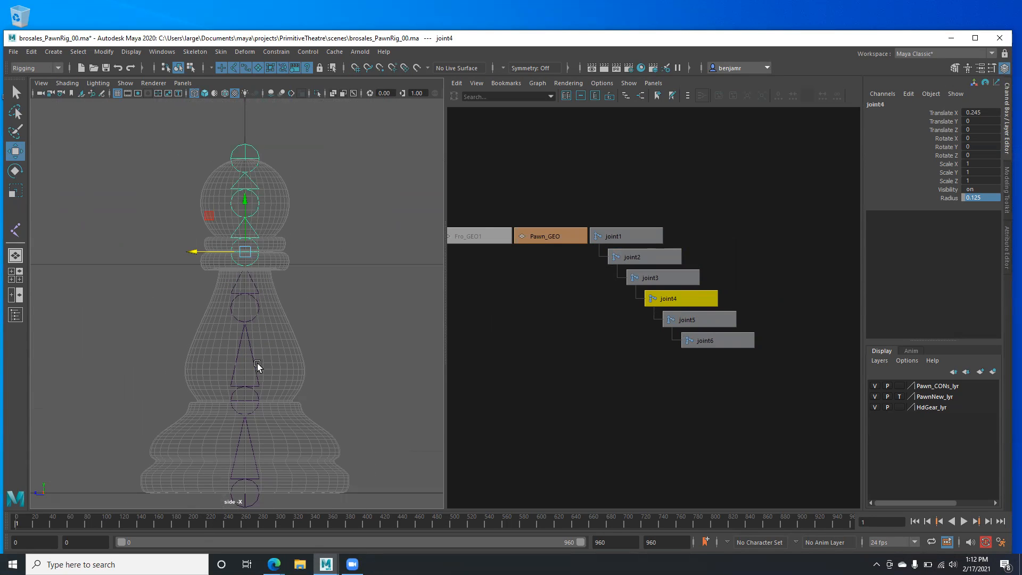
{"action": "middle_click_drag", "start_coordinate": [226, 389], "coordinate": [229, 344], "text": "alt"}
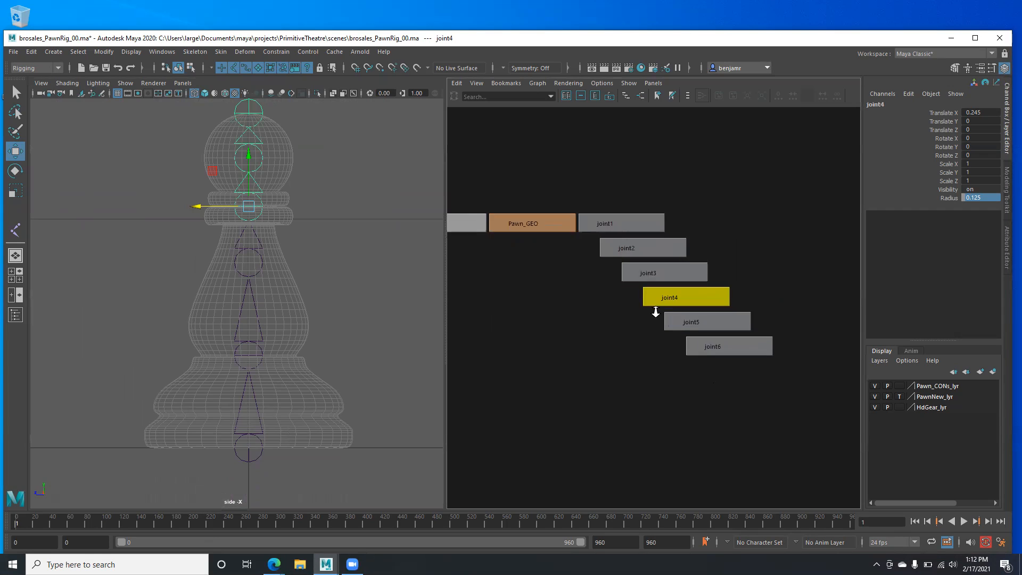
{"action": "scroll", "coordinate": [653, 304], "scroll_direction": "up", "scroll_amount": 2}
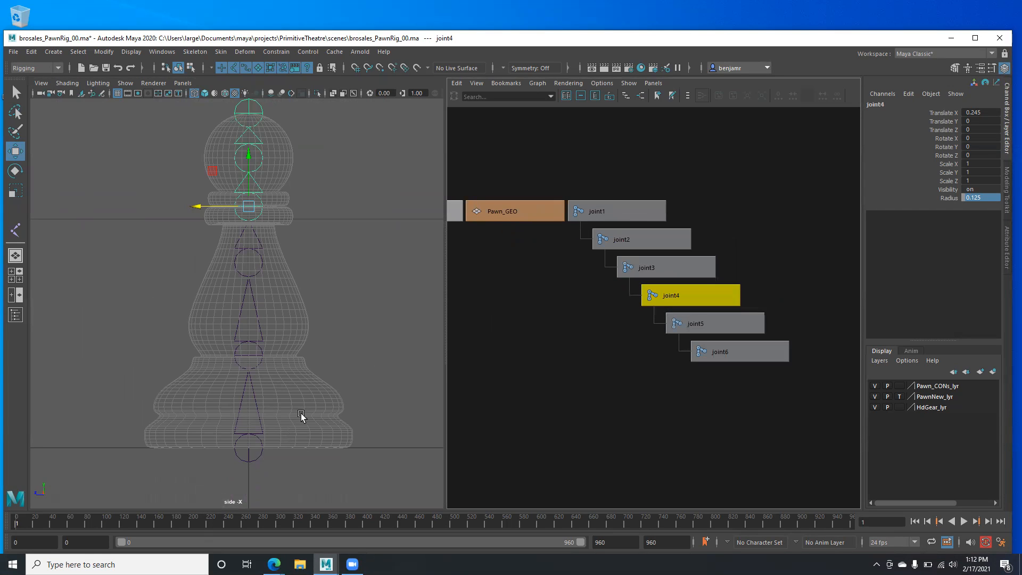
{"action": "left_click", "coordinate": [241, 459]}
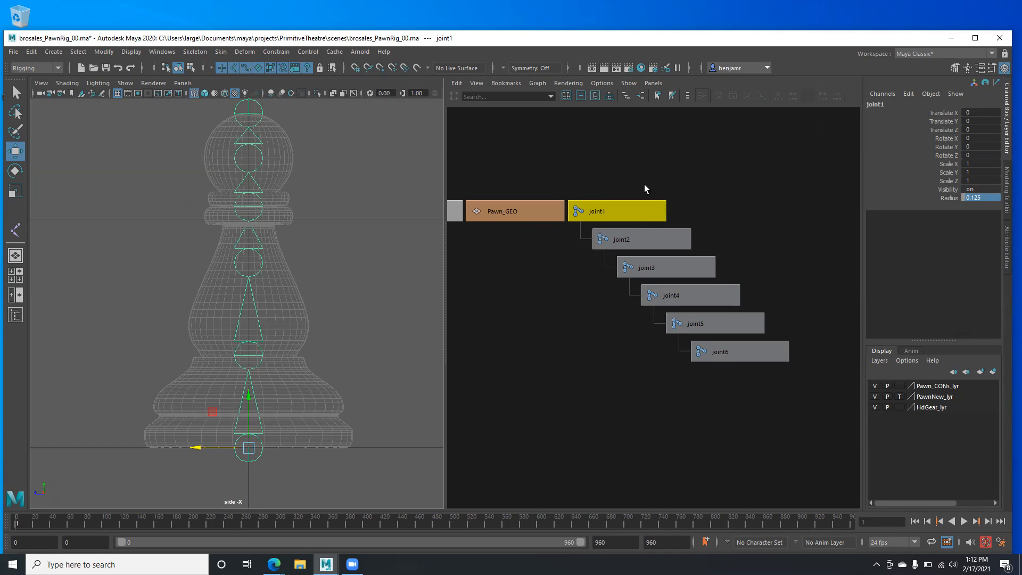
{"action": "left_click", "coordinate": [628, 206]}
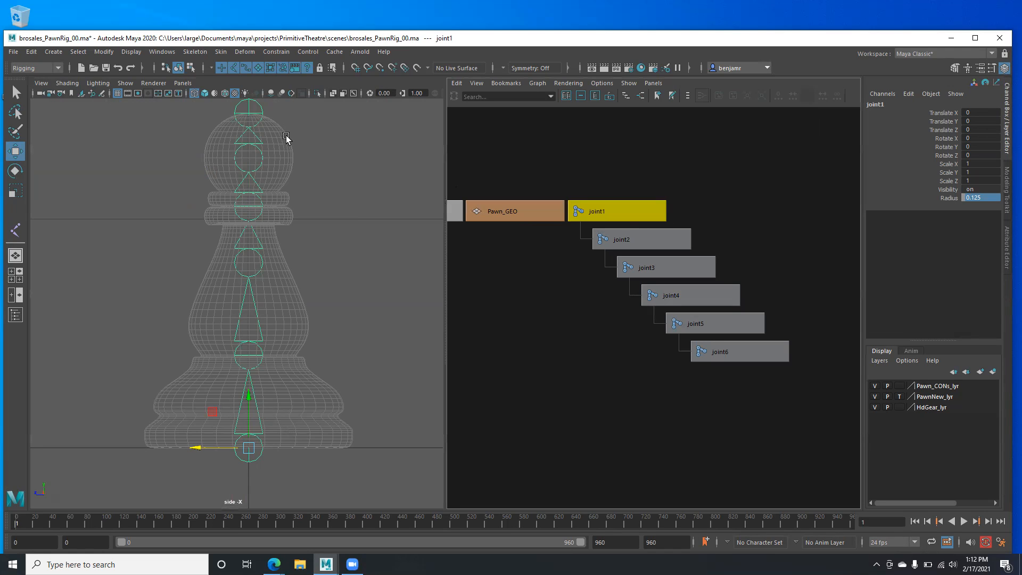
{"action": "middle_click_drag", "start_coordinate": [260, 176], "coordinate": [260, 232], "text": "alt"}
{"action": "left_click", "coordinate": [247, 167]}
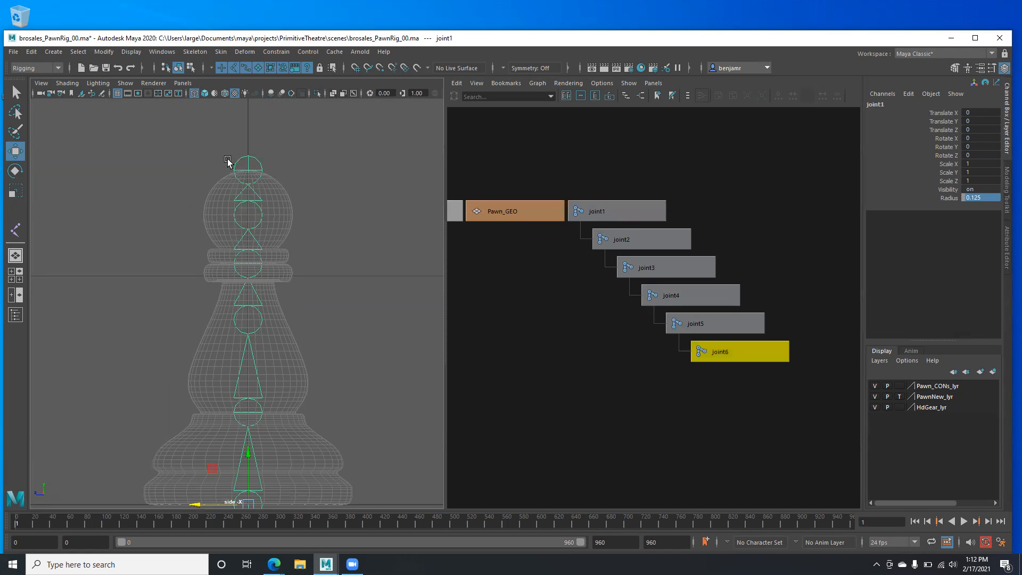
{"action": "middle_click_drag", "start_coordinate": [228, 159], "coordinate": [201, 129], "text": "alt"}
{"action": "scroll", "coordinate": [224, 245], "scroll_direction": "down", "scroll_amount": 4}
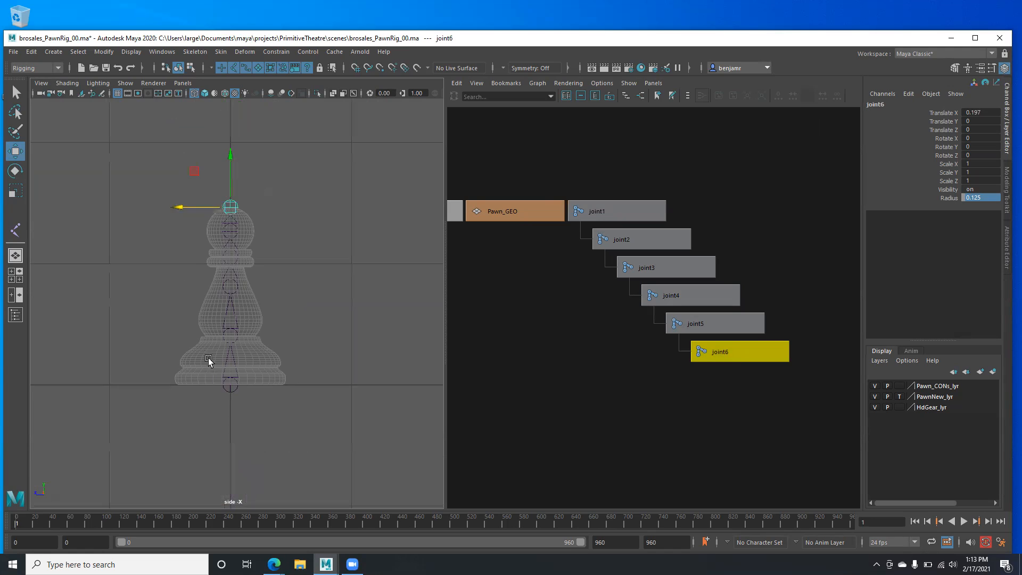
{"action": "middle_click_drag", "start_coordinate": [208, 353], "coordinate": [210, 320], "text": "alt"}
{"action": "scroll", "coordinate": [216, 283], "scroll_direction": "up", "scroll_amount": 1}
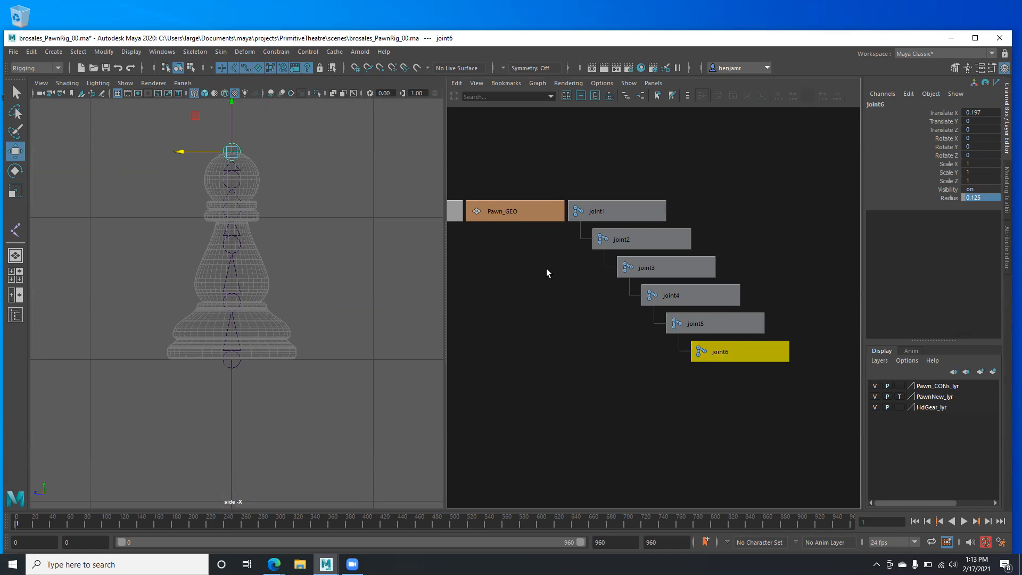
{"action": "left_click", "coordinate": [229, 364]}
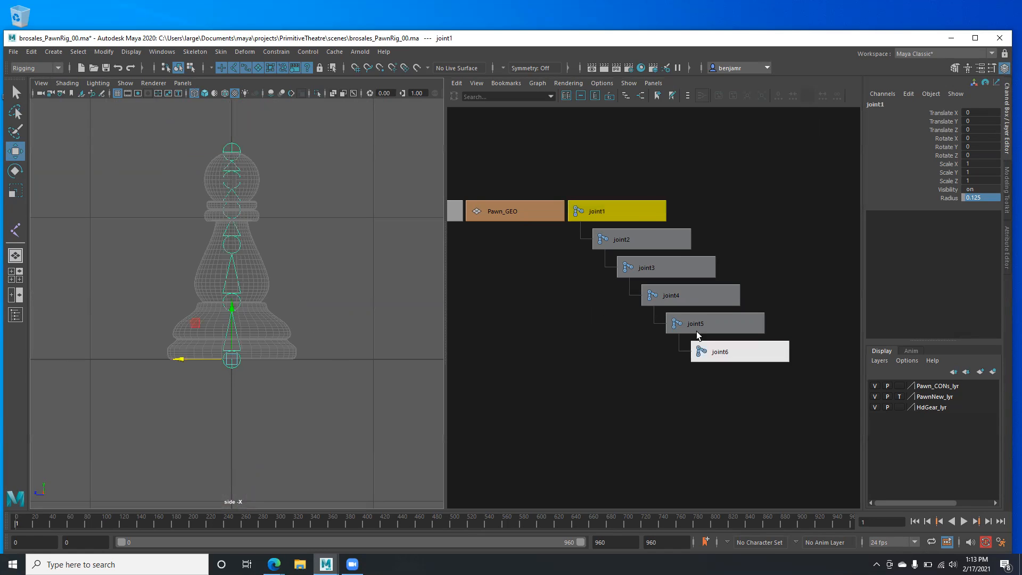
- Rename joint1 to Base_JNT and joint2 to Waist_JNT
{"action": "left_click", "coordinate": [876, 105]}
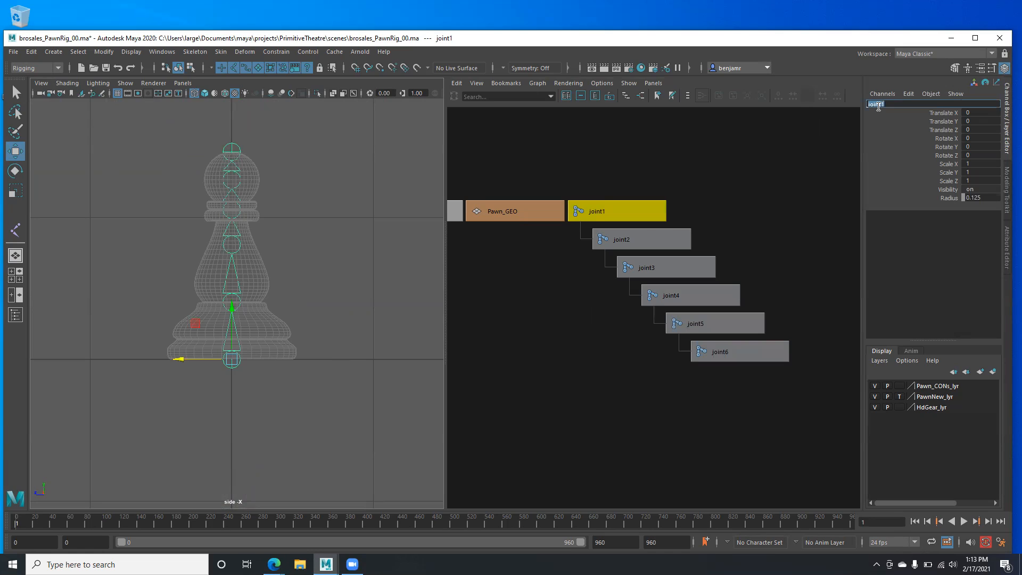
{"action": "type", "text": "Base_JNT"}
{"action": "left_click_drag", "start_coordinate": [892, 103], "coordinate": [882, 104]}
{"action": "key", "text": "Return"}
{"action": "left_click", "coordinate": [632, 235]}
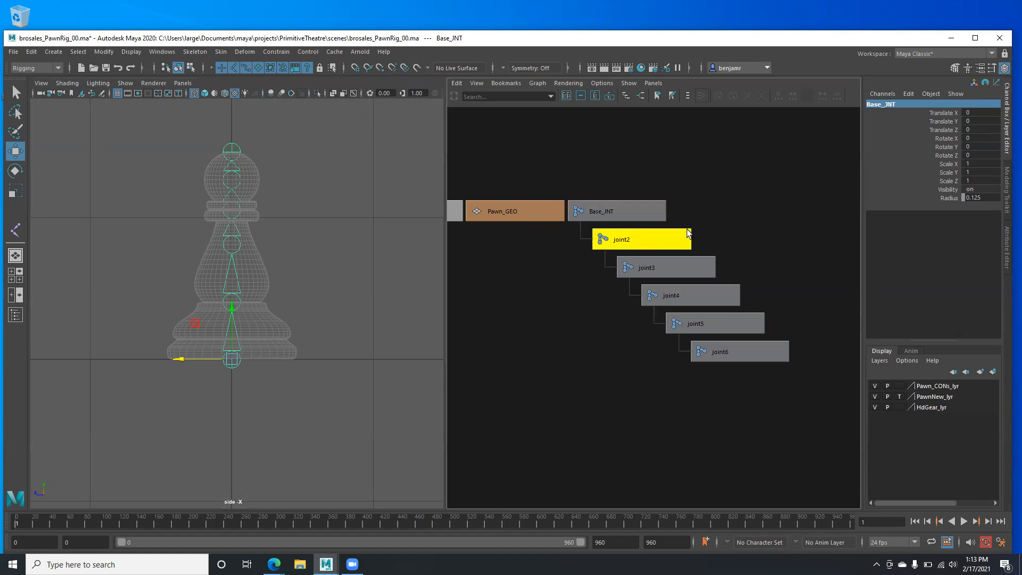
{"action": "left_click", "coordinate": [882, 106]}
{"action": "left_click", "coordinate": [882, 105]}
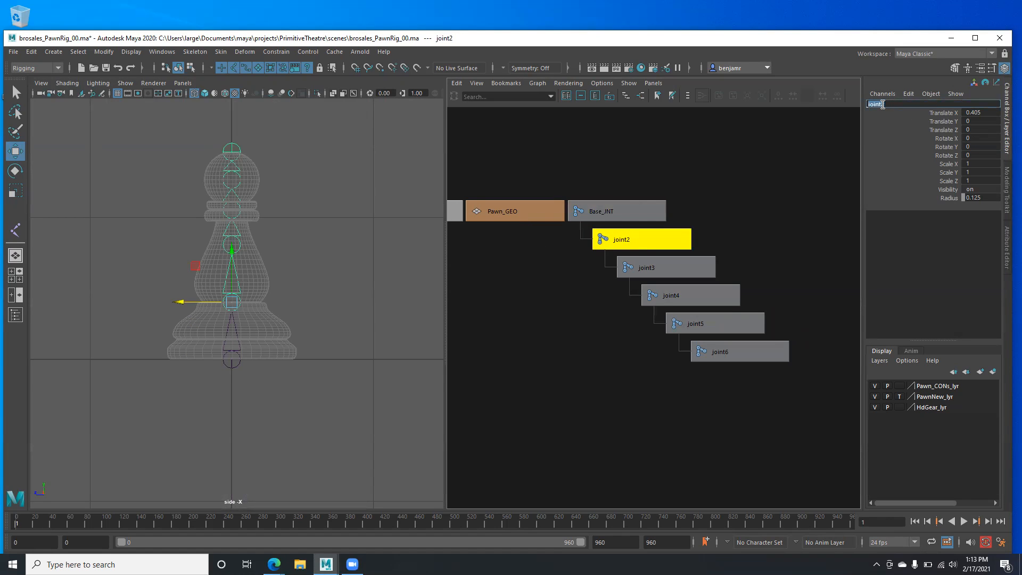
{"action": "type", "text": "Wi"}
{"action": "type", "text": "ist_JNT"}
{"action": "key", "text": "Return"}
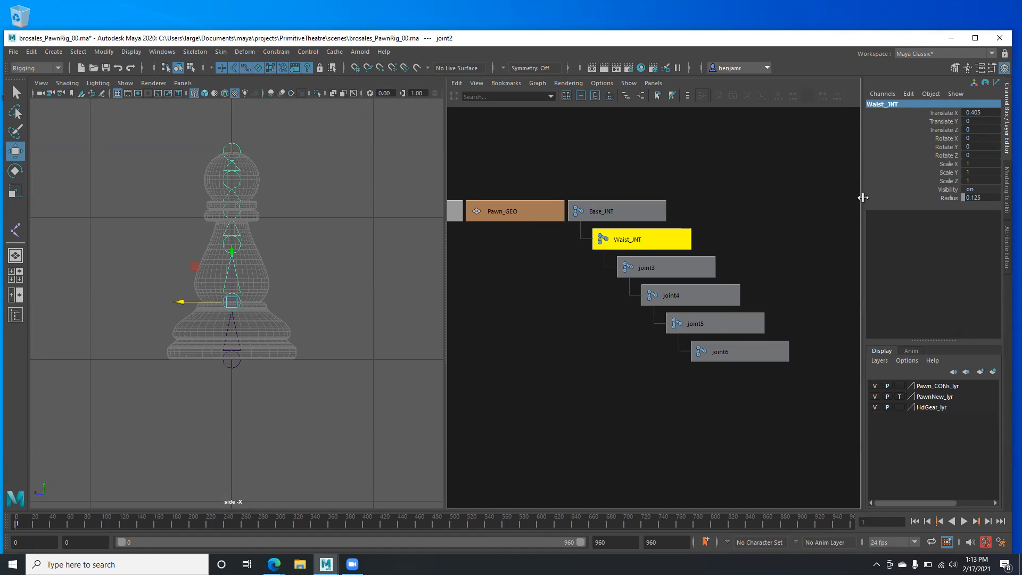
- Rename joint3 to Chest_JNT and joint4 to Neck_JNT
{"action": "left_click", "coordinate": [652, 268]}
{"action": "double_click", "coordinate": [873, 104]}
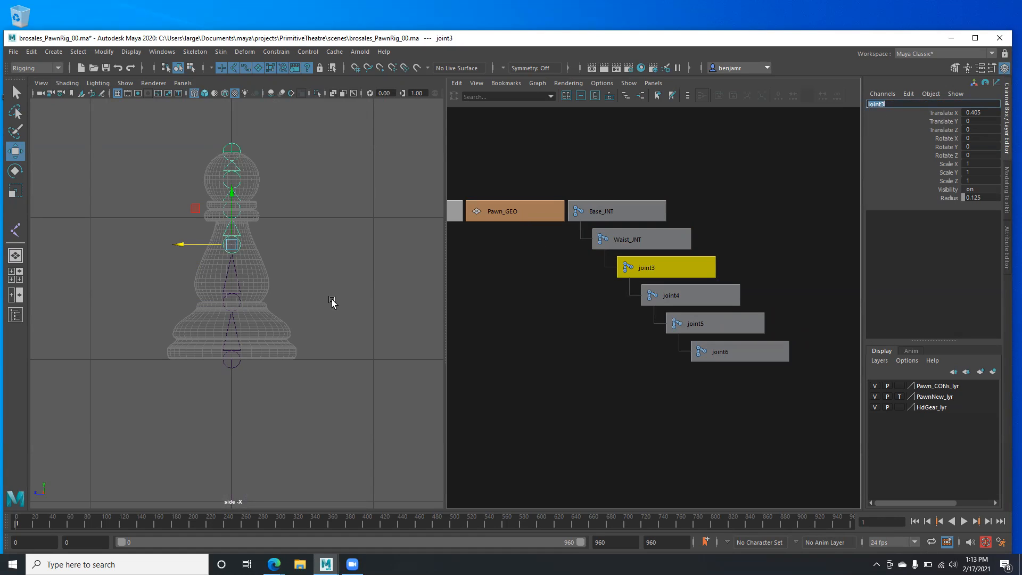
{"action": "type", "text": "Chest_JNT"}
{"action": "key", "text": "Return"}
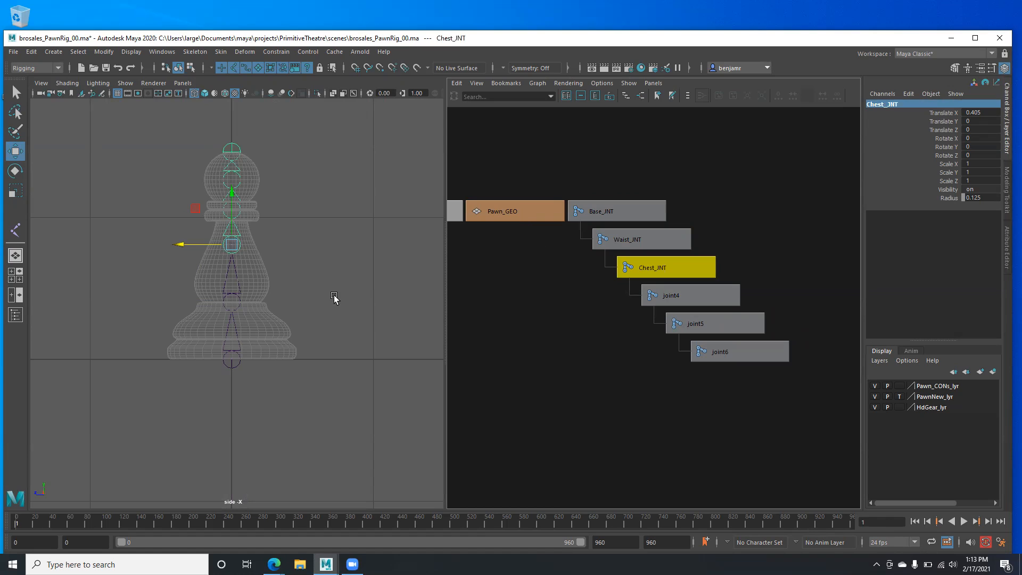
{"action": "left_click", "coordinate": [669, 296]}
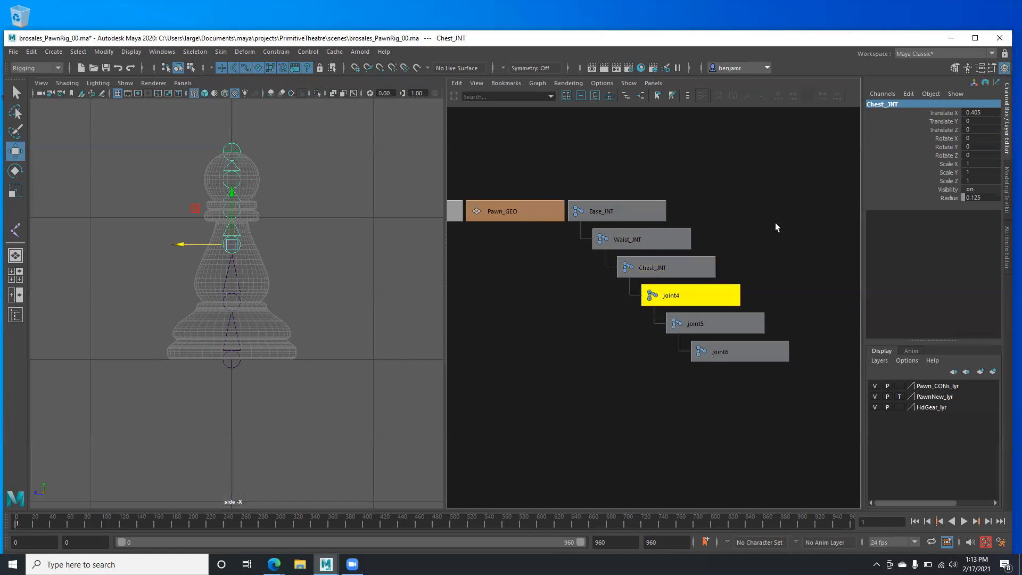
{"action": "double_click", "coordinate": [884, 104]}
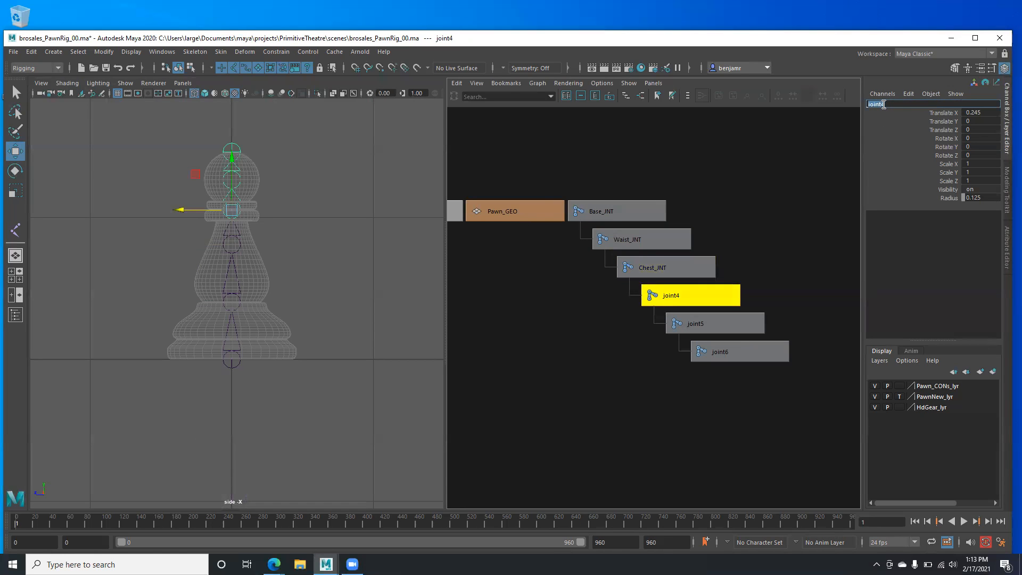
{"action": "type", "text": "Neck_JNT"}
{"action": "key", "text": "Return"}
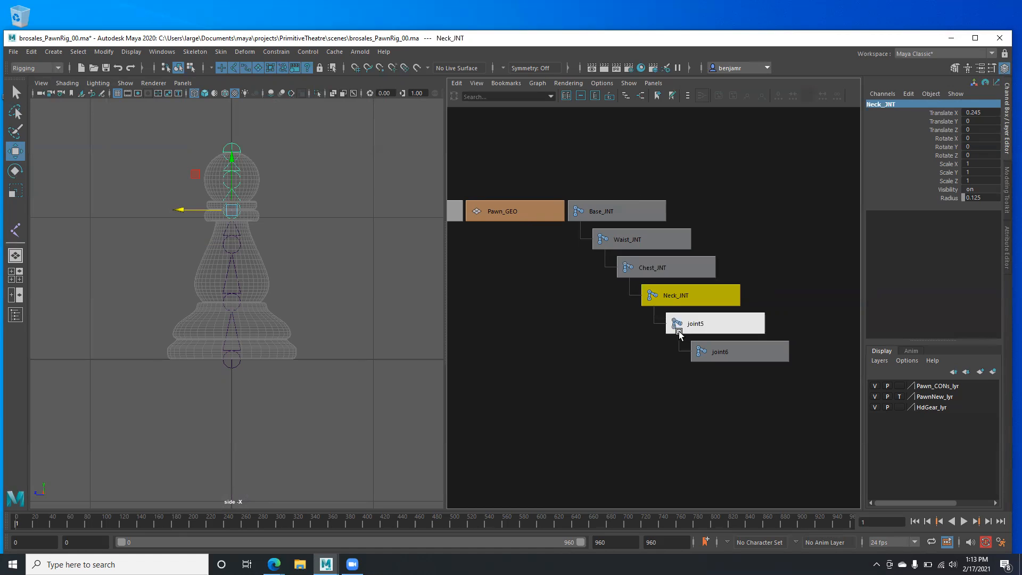
- Rename joint5 to Head_JNT and joint6 to Top_JNT
{"action": "left_click", "coordinate": [715, 319]}
{"action": "double_click", "coordinate": [881, 103]}
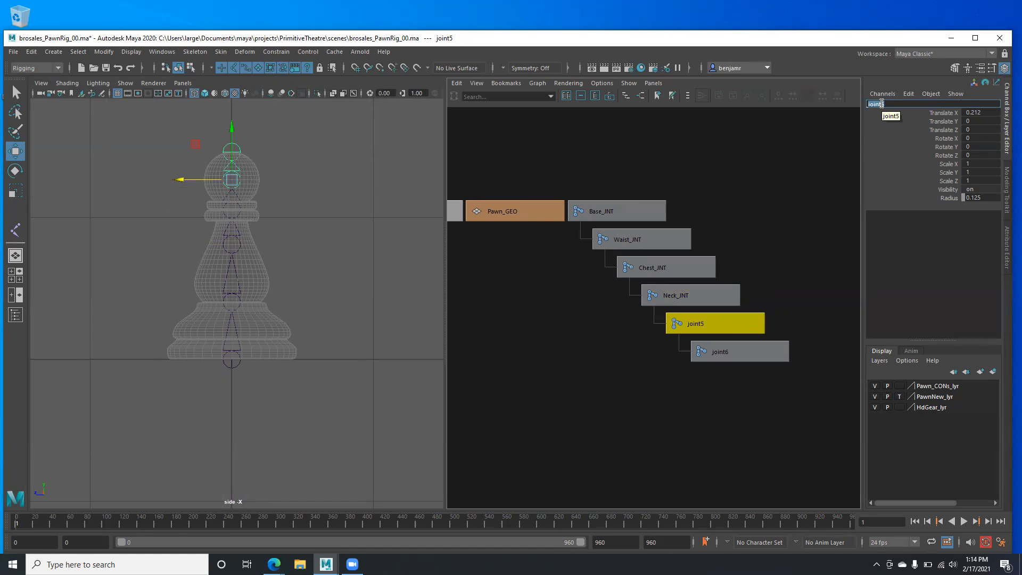
{"action": "type", "text": "Head_JNT"}
{"action": "key", "text": "Return"}
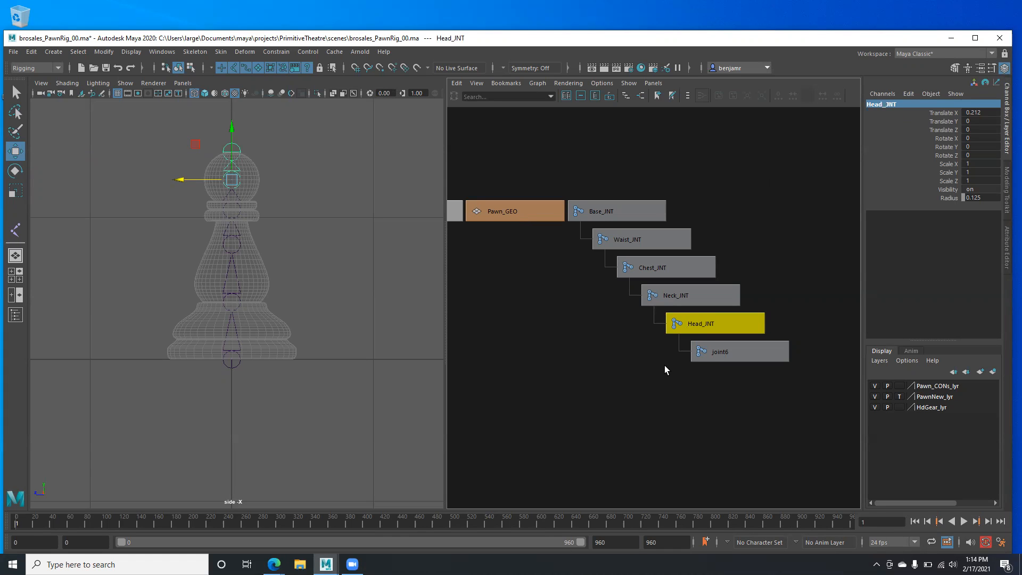
{"action": "left_click", "coordinate": [712, 357]}
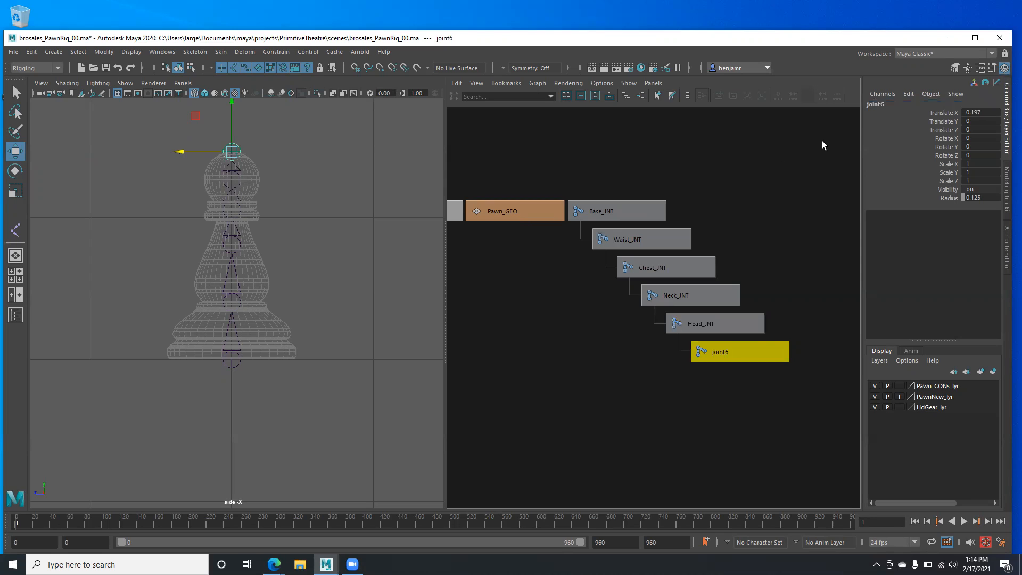
{"action": "double_click", "coordinate": [880, 105]}
{"action": "type", "text": "Top_"}
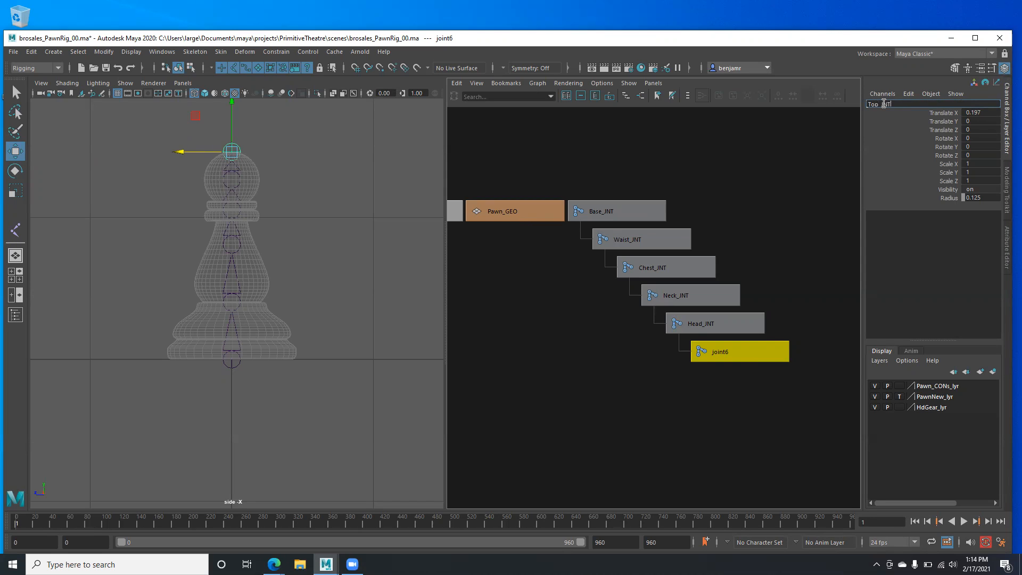
{"action": "type", "text": "JNT"}
{"action": "key", "text": "Return"}
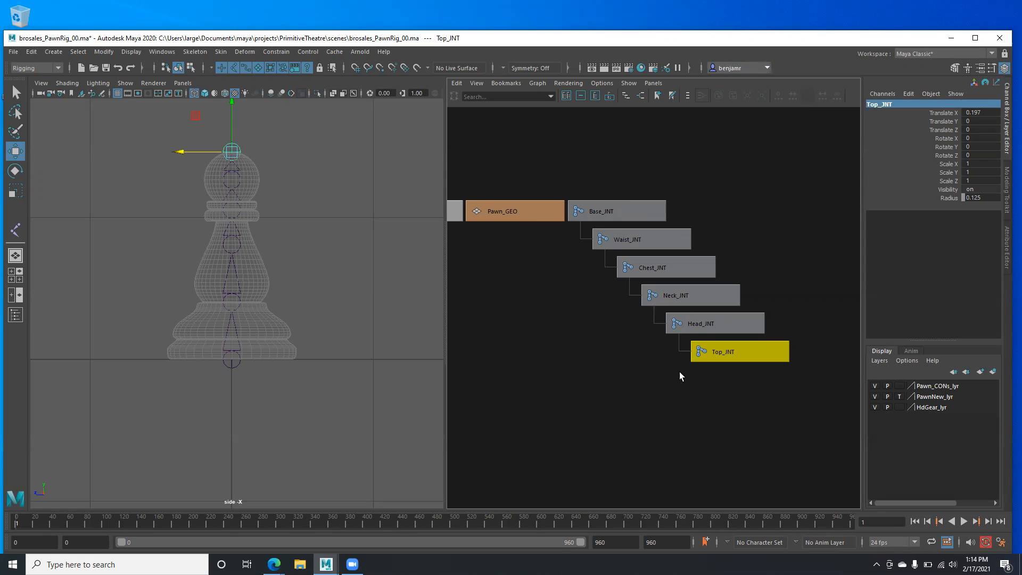
- Frame the pawn in the side view and select all six joints in the Node Editor, then clear the selection
{"action": "middle_click_drag", "start_coordinate": [210, 245], "coordinate": [209, 295], "text": "alt"}
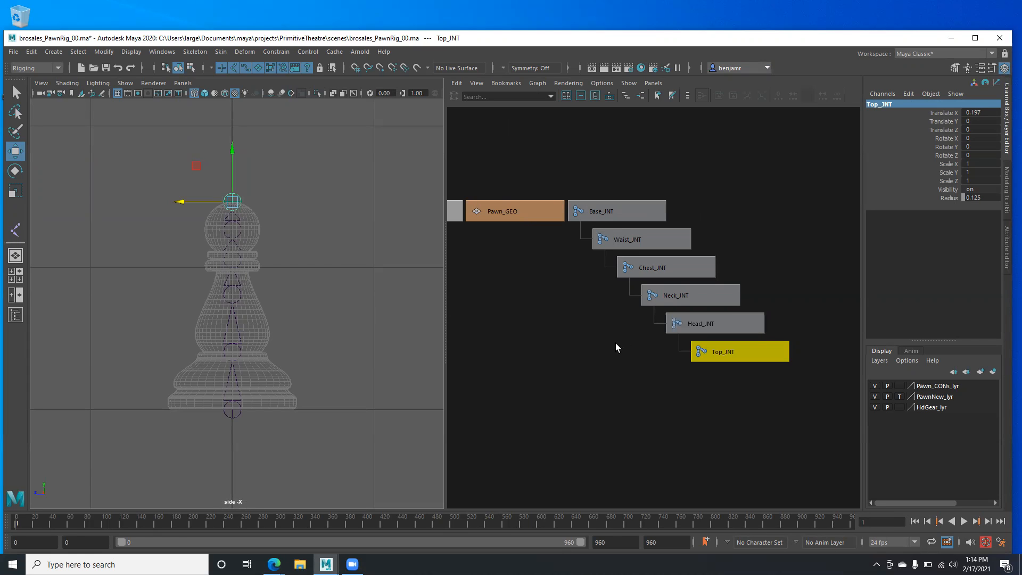
{"action": "right_click_drag", "start_coordinate": [297, 319], "coordinate": [349, 358], "text": "alt"}
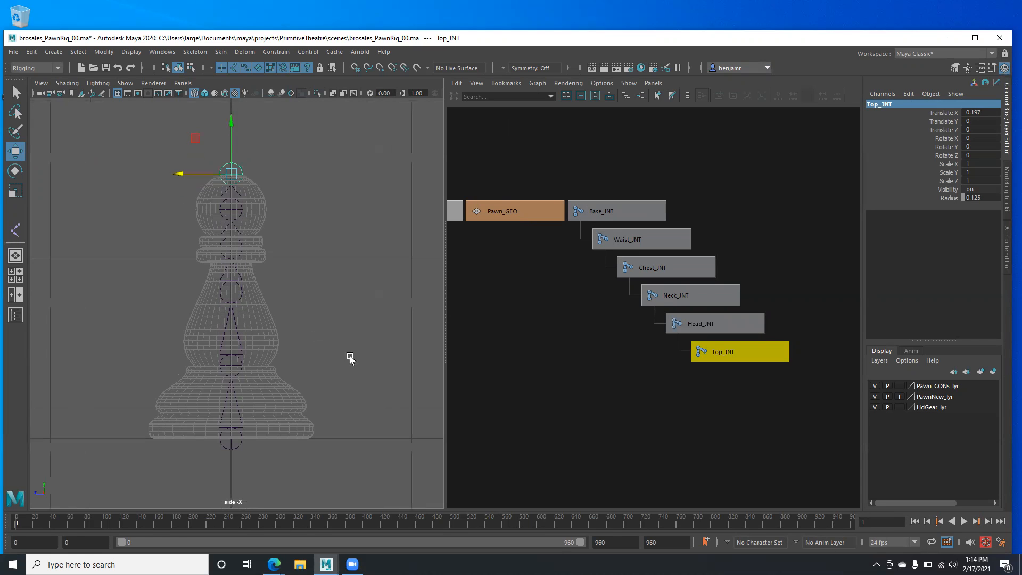
{"action": "left_click", "coordinate": [609, 168]}
{"action": "left_click_drag", "start_coordinate": [609, 168], "coordinate": [702, 389]}
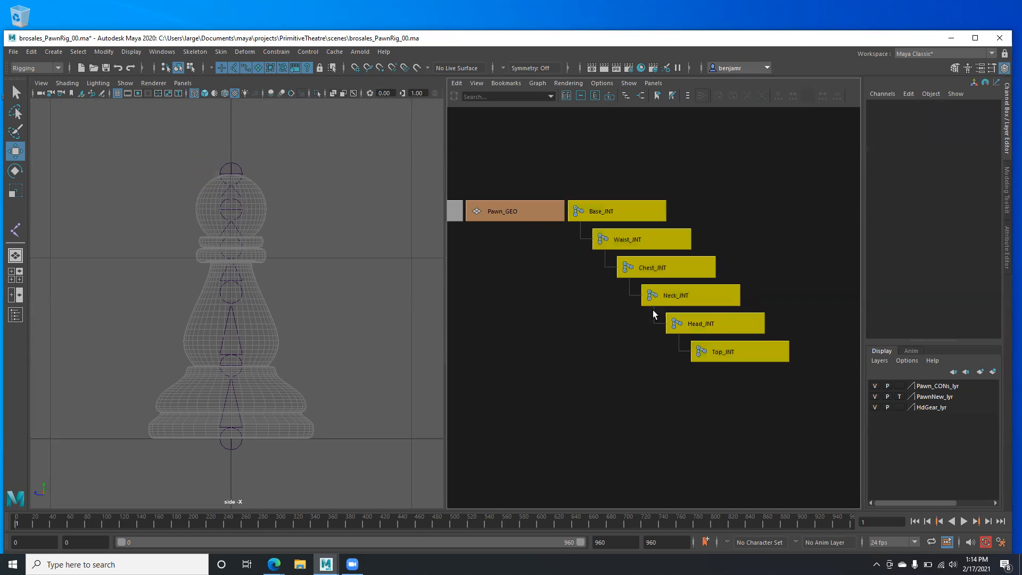
{"action": "middle_click_drag", "start_coordinate": [586, 274], "coordinate": [561, 276], "text": "alt"}
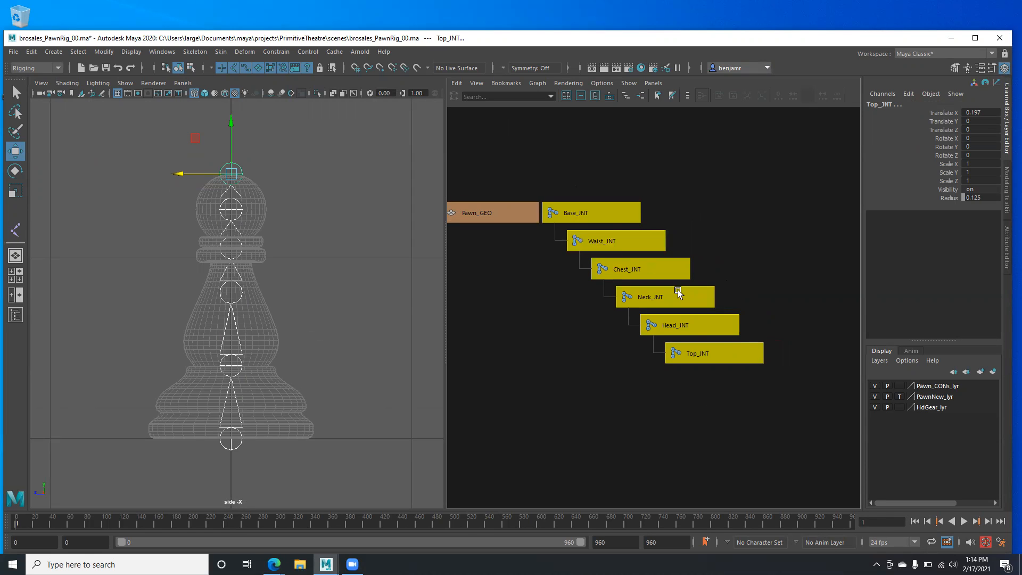
{"action": "left_click", "coordinate": [640, 349]}
- Unparent Top_JNT from Head_JNT, then undo it
{"action": "left_click", "coordinate": [730, 354]}
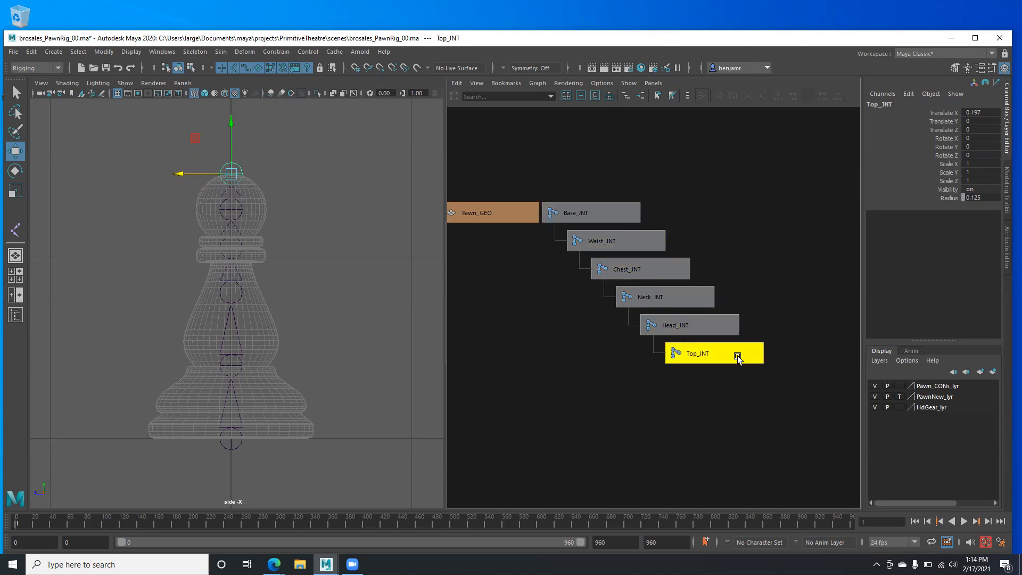
{"action": "key", "text": "shift+p"}
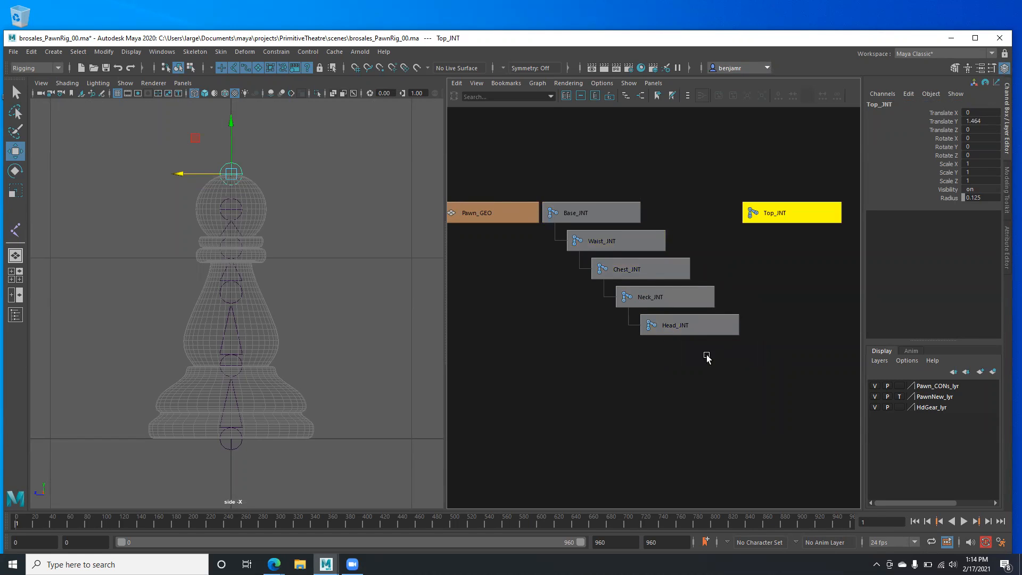
{"action": "left_click", "coordinate": [692, 327]}
{"action": "left_click", "coordinate": [691, 328]}
{"action": "key", "text": "ctrl+z"}
{"action": "key", "text": "ctrl+z"}
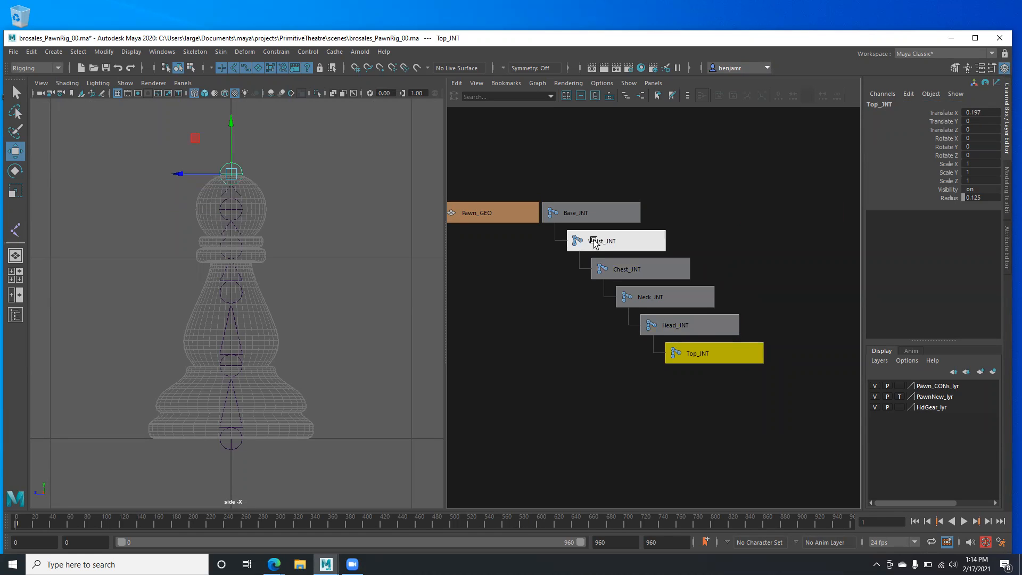
- Unparent Waist_JNT, Chest_JNT and Neck_JNT to the world
{"action": "left_click", "coordinate": [594, 242]}
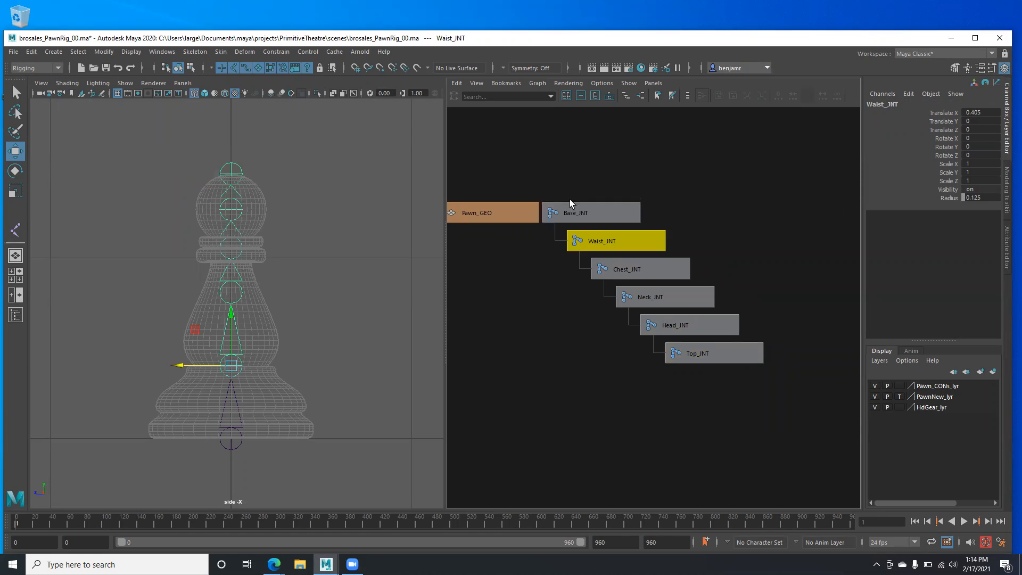
{"action": "key", "text": "shift+p"}
{"action": "left_click", "coordinate": [692, 242]}
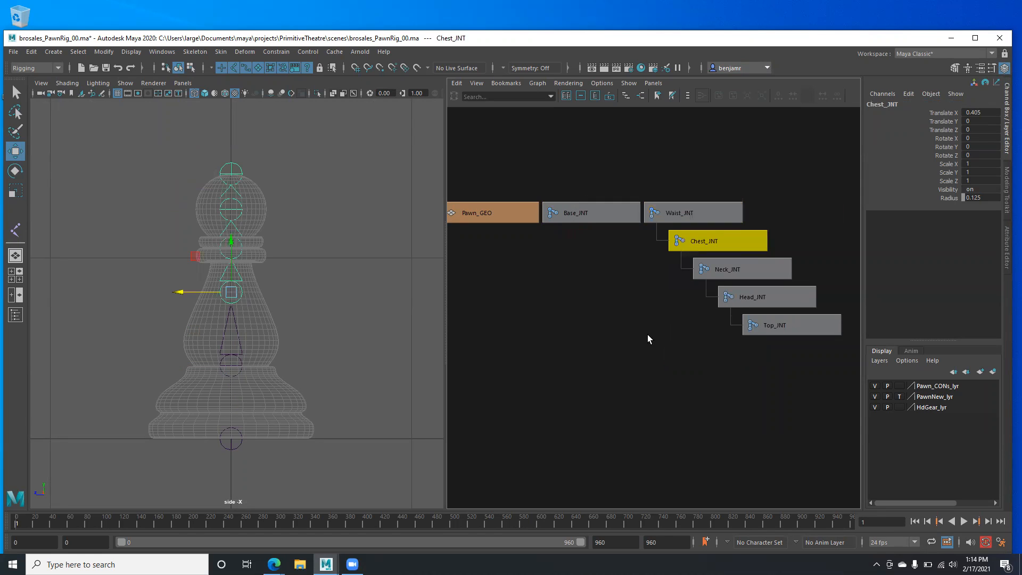
{"action": "key", "text": "shift+p"}
{"action": "middle_click_drag", "start_coordinate": [658, 330], "coordinate": [495, 351], "text": "alt"}
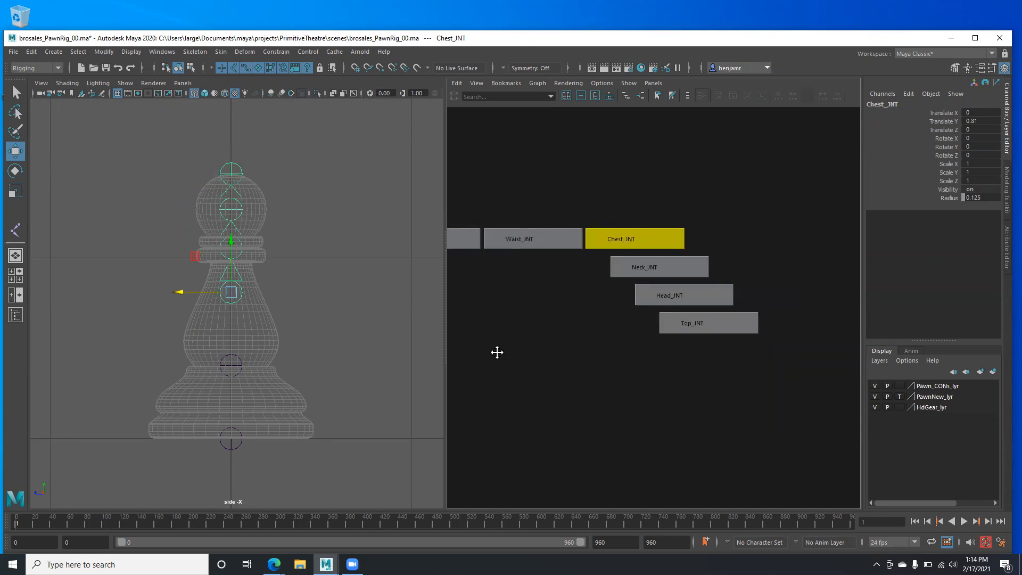
{"action": "left_click", "coordinate": [640, 264]}
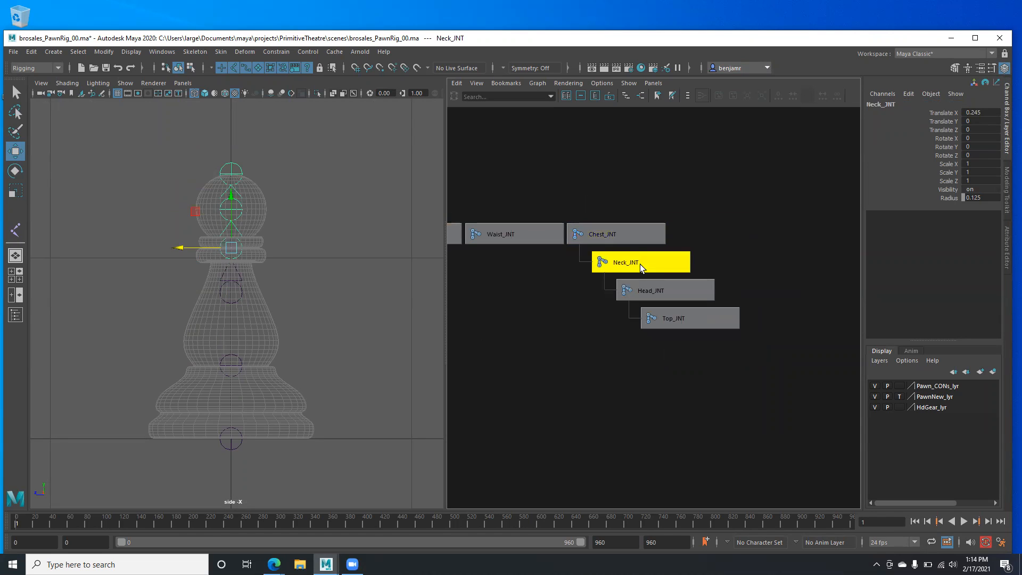
{"action": "key", "text": "shift+p"}
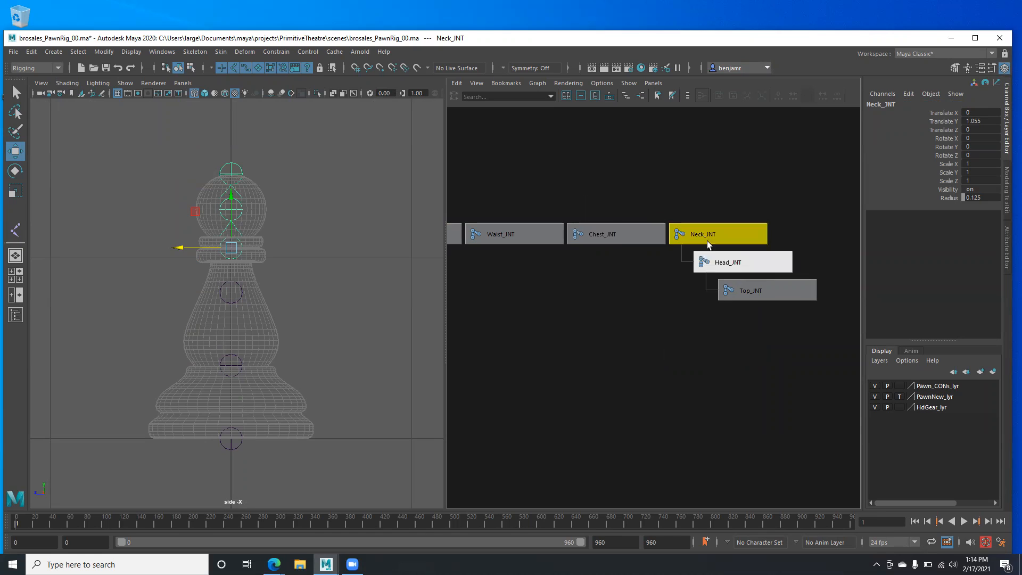
- Select each joint from Top_JNT down to Base_JNT to check the hierarchy
{"action": "left_click", "coordinate": [756, 296]}
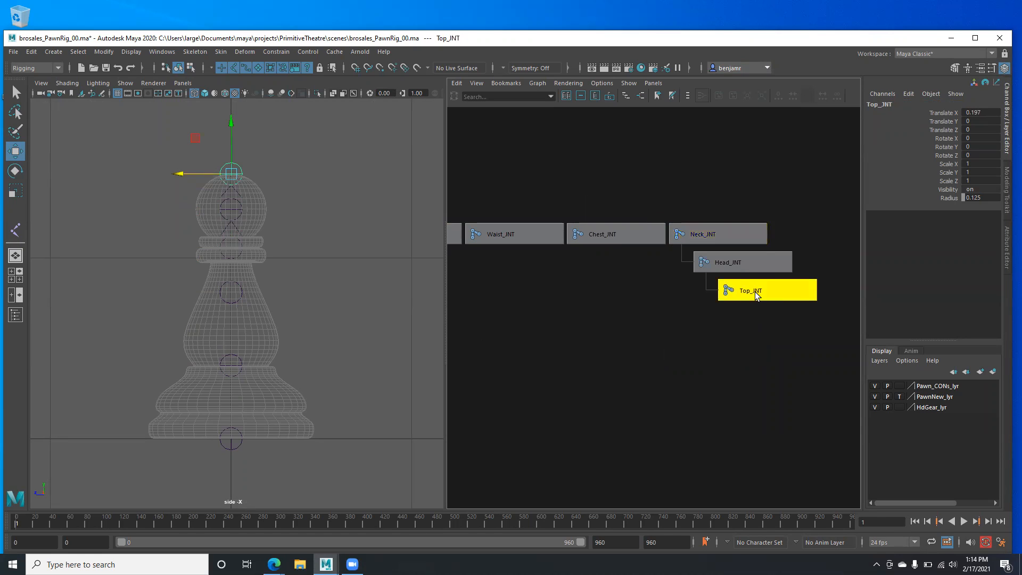
{"action": "left_click", "coordinate": [738, 261]}
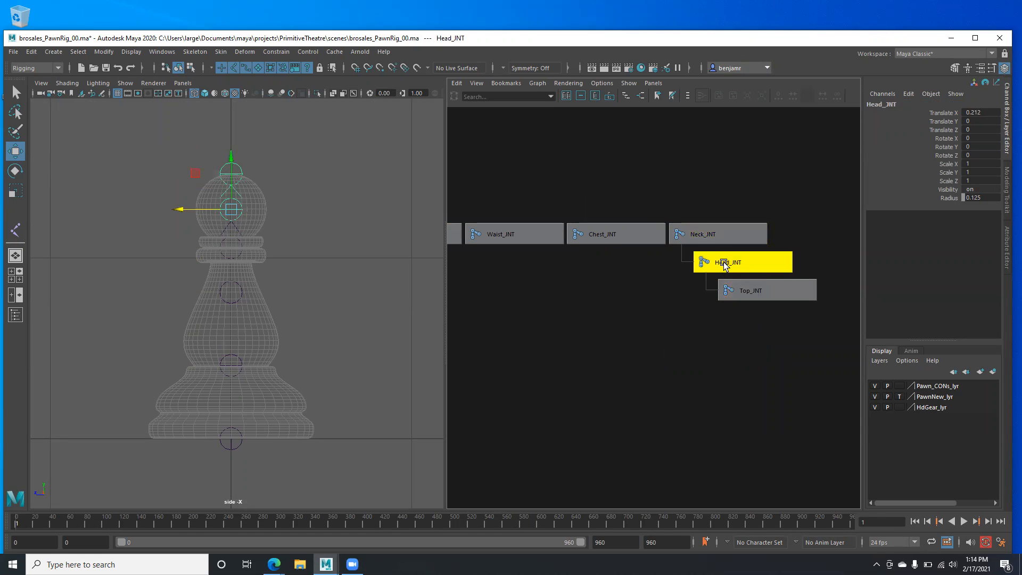
{"action": "left_click", "coordinate": [697, 236]}
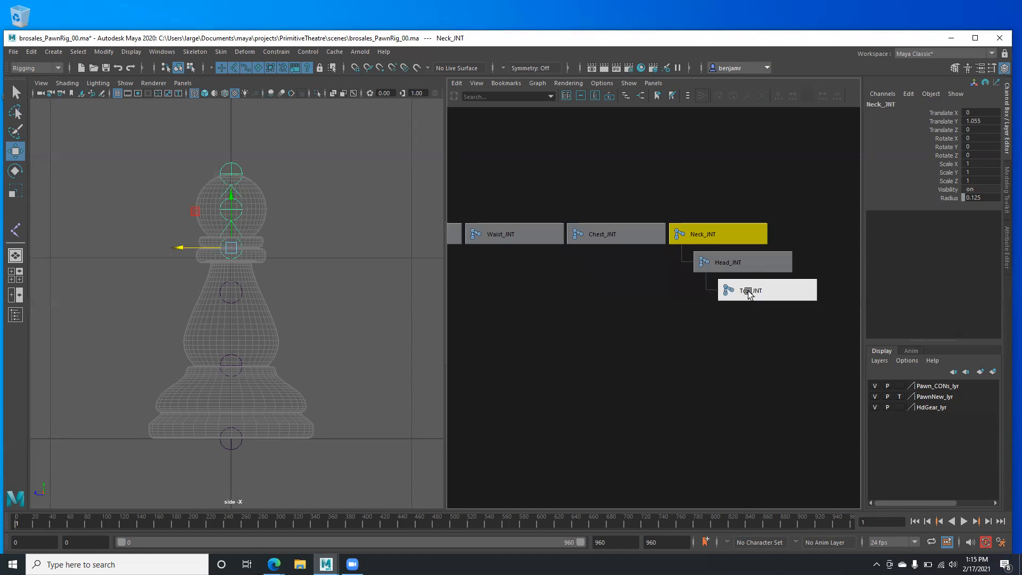
{"action": "left_click", "coordinate": [728, 263]}
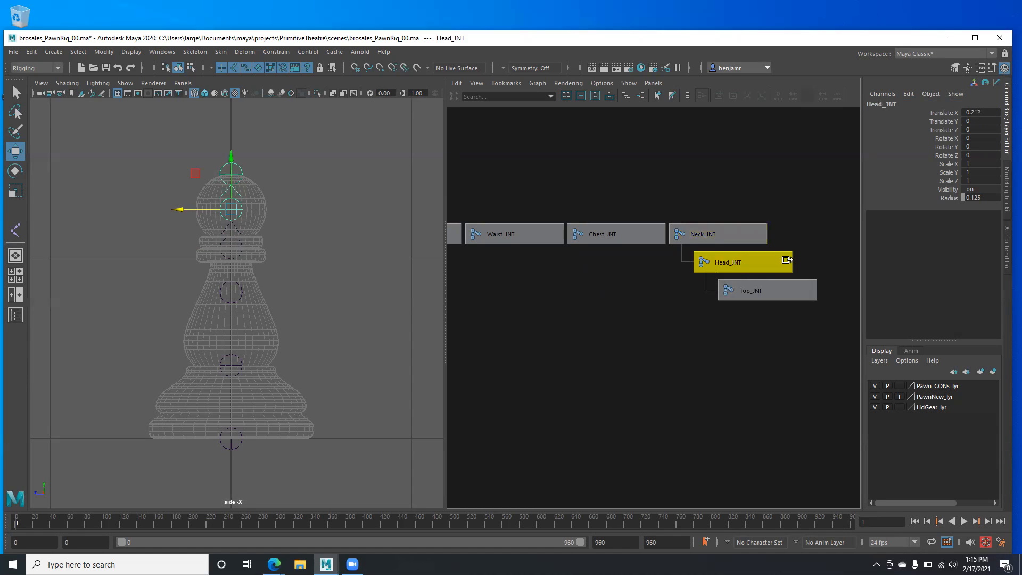
{"action": "left_click", "coordinate": [765, 291]}
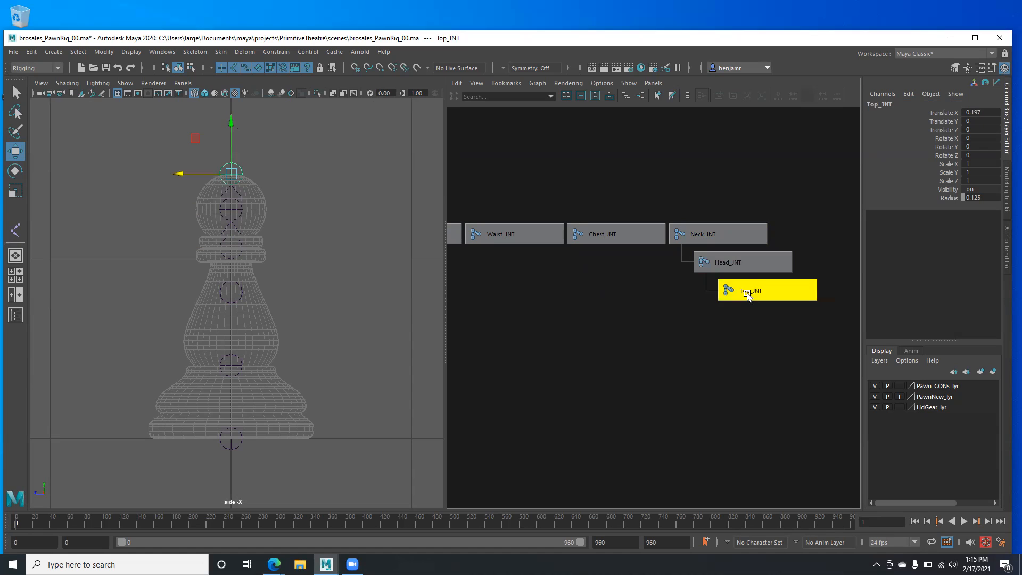
{"action": "left_click", "coordinate": [695, 235]}
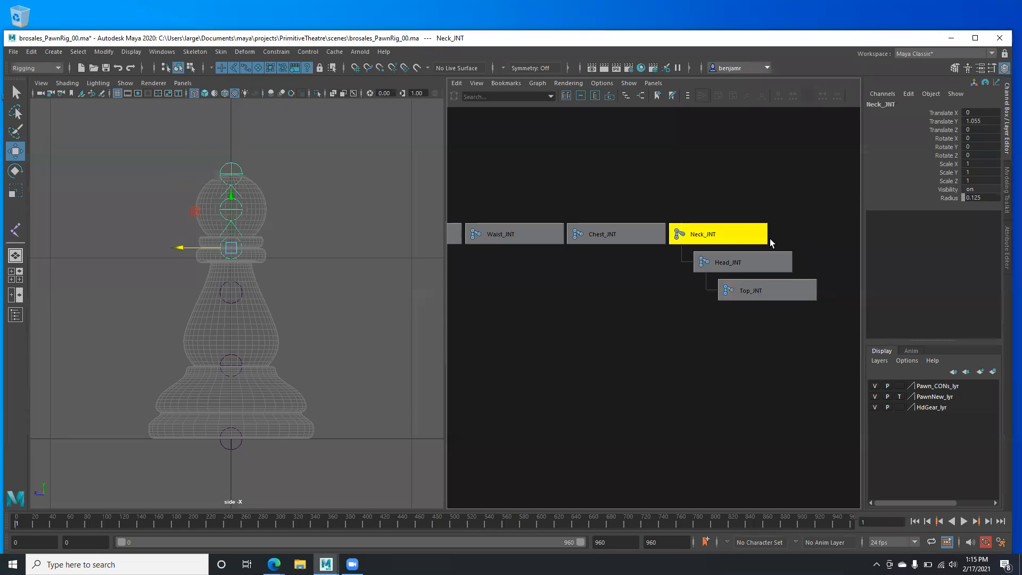
{"action": "left_click", "coordinate": [633, 232]}
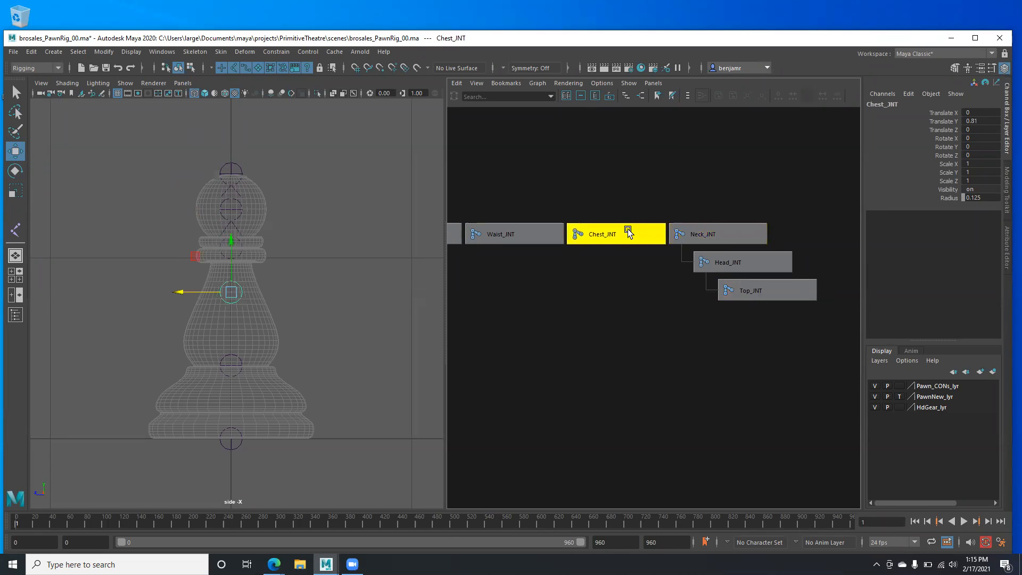
{"action": "left_click", "coordinate": [533, 234]}
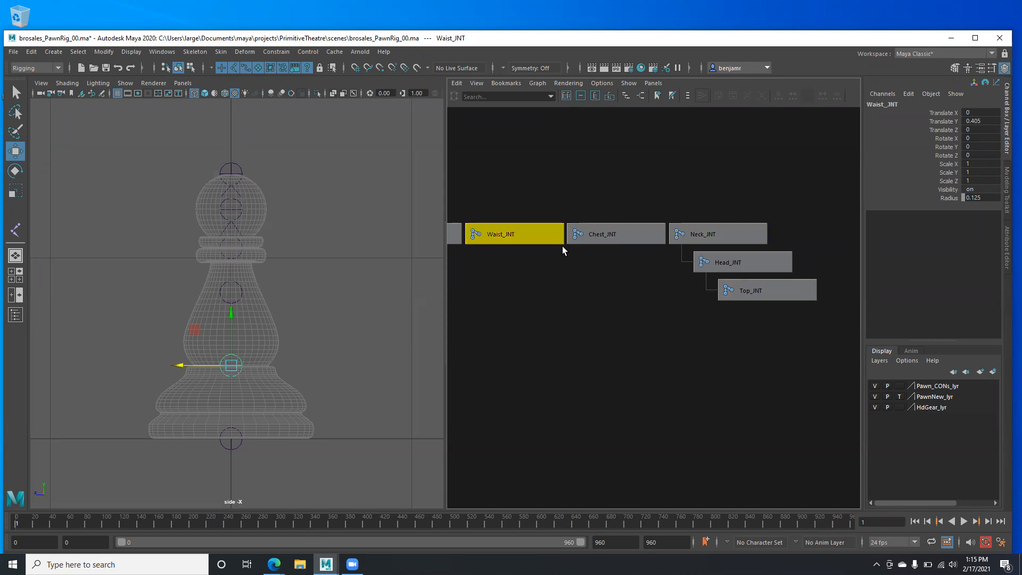
{"action": "middle_click_drag", "start_coordinate": [618, 255], "coordinate": [774, 260], "text": "alt"}
{"action": "left_click", "coordinate": [591, 237]}
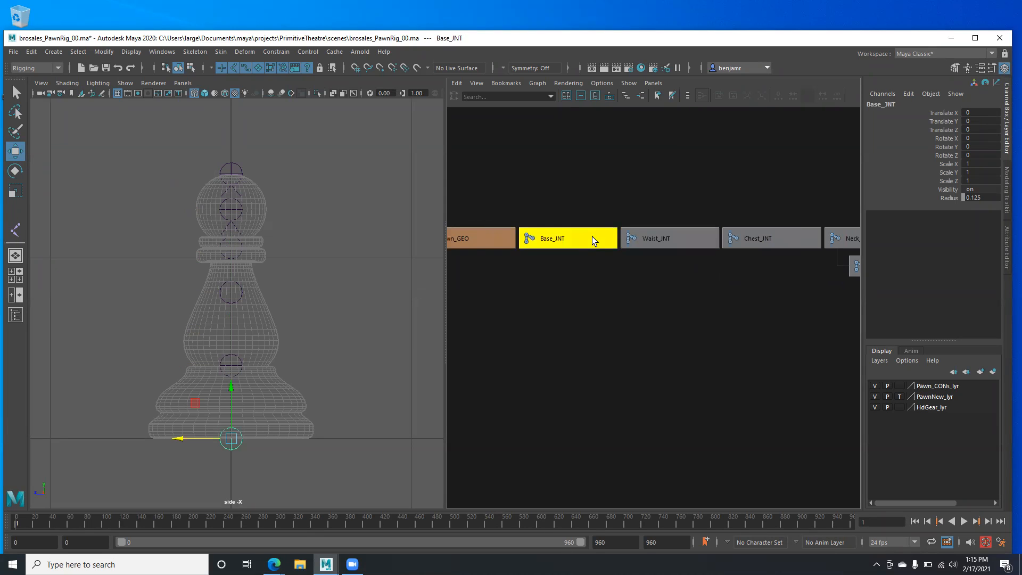
- Unparent Top_JNT from Head_JNT so all joints stand alone in one row
{"action": "middle_click_drag", "start_coordinate": [767, 290], "coordinate": [688, 283], "text": "alt"}
{"action": "right_click_drag", "start_coordinate": [684, 283], "coordinate": [643, 274], "text": "alt"}
{"action": "middle_click_drag", "start_coordinate": [642, 274], "coordinate": [554, 288], "text": "alt"}
{"action": "left_click", "coordinate": [707, 275]}
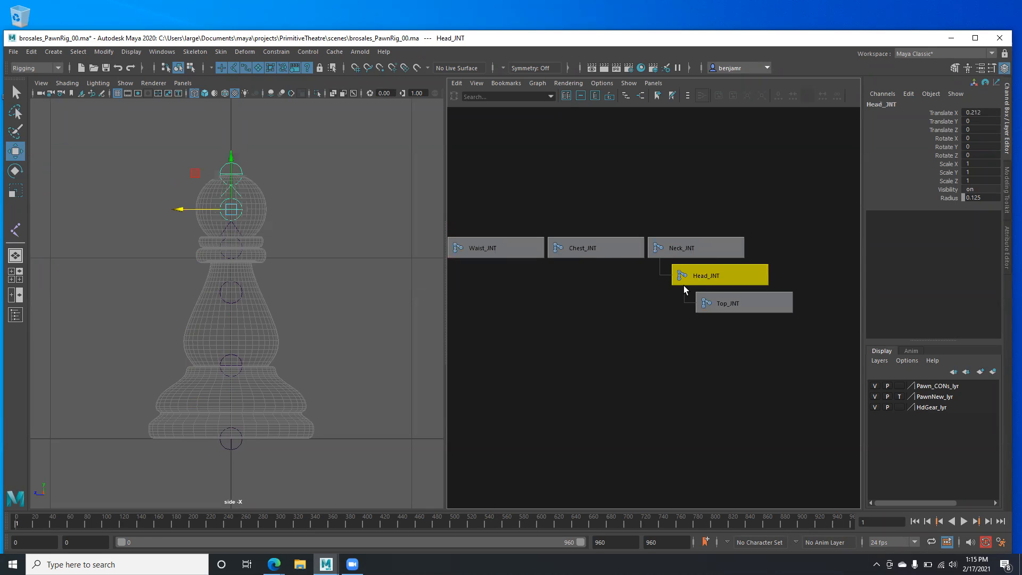
{"action": "left_click", "coordinate": [792, 280]}
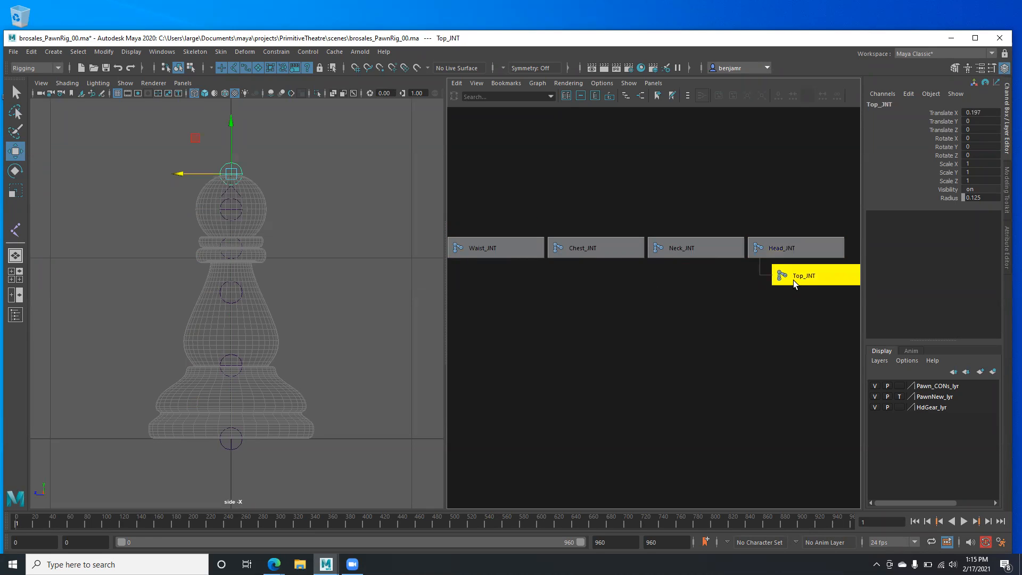
{"action": "key", "text": "shift+p"}
{"action": "right_click_drag", "start_coordinate": [711, 325], "coordinate": [615, 319], "text": "alt"}
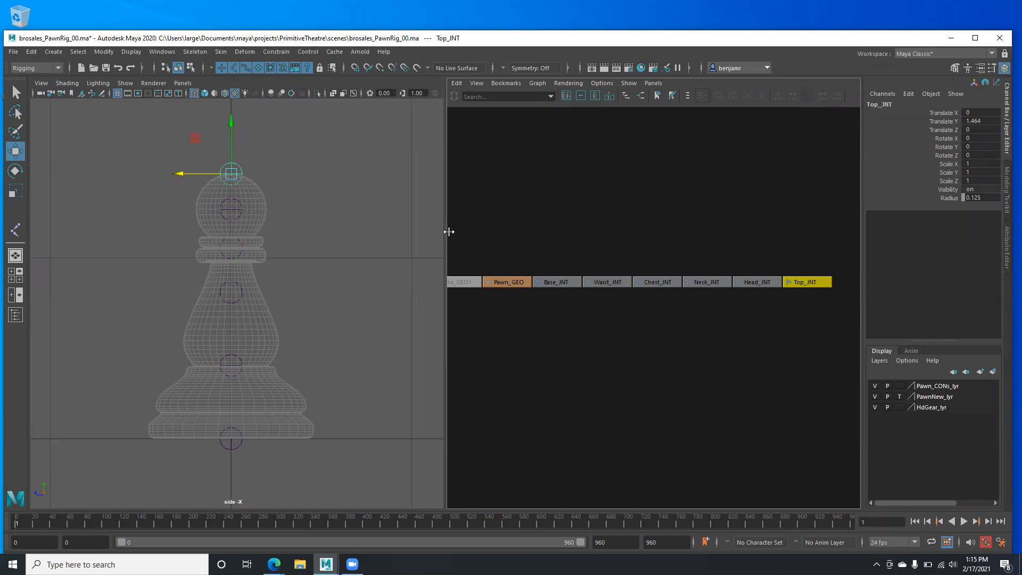
{"action": "left_click_drag", "start_coordinate": [448, 232], "coordinate": [455, 232]}
{"action": "left_click_drag", "start_coordinate": [546, 244], "coordinate": [827, 317]}
{"action": "left_click_drag", "start_coordinate": [199, 313], "coordinate": [199, 354]}
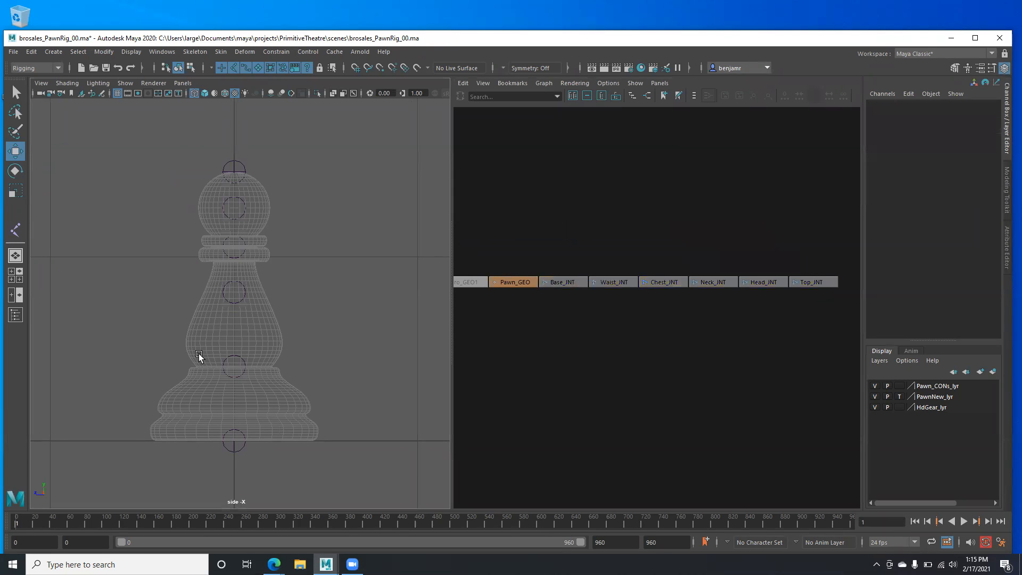
{"action": "left_click_drag", "start_coordinate": [214, 155], "coordinate": [235, 165]}
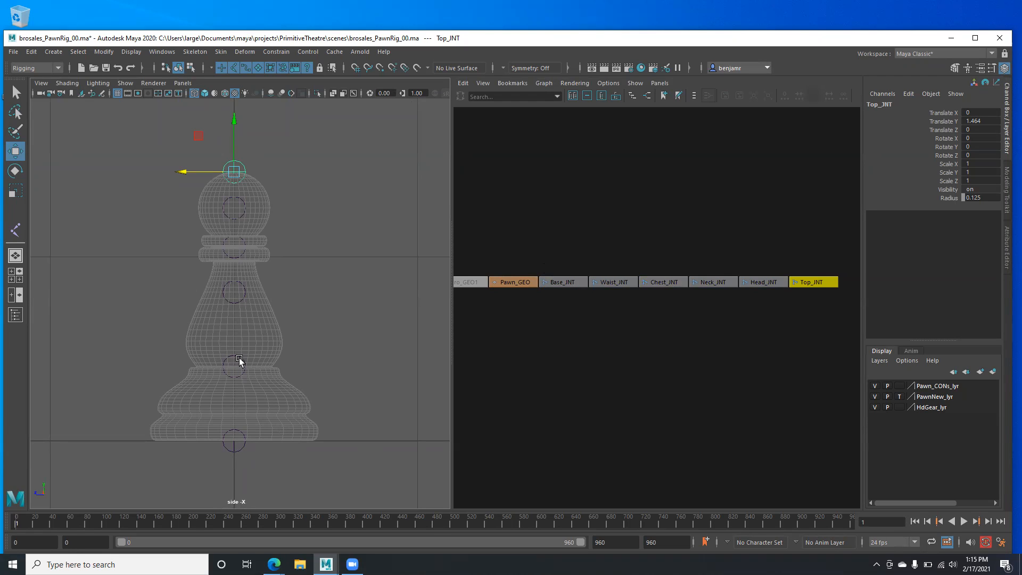
- Deselect the joint and create a NURBS circle around the pawn's base
{"action": "left_click", "coordinate": [78, 128]}
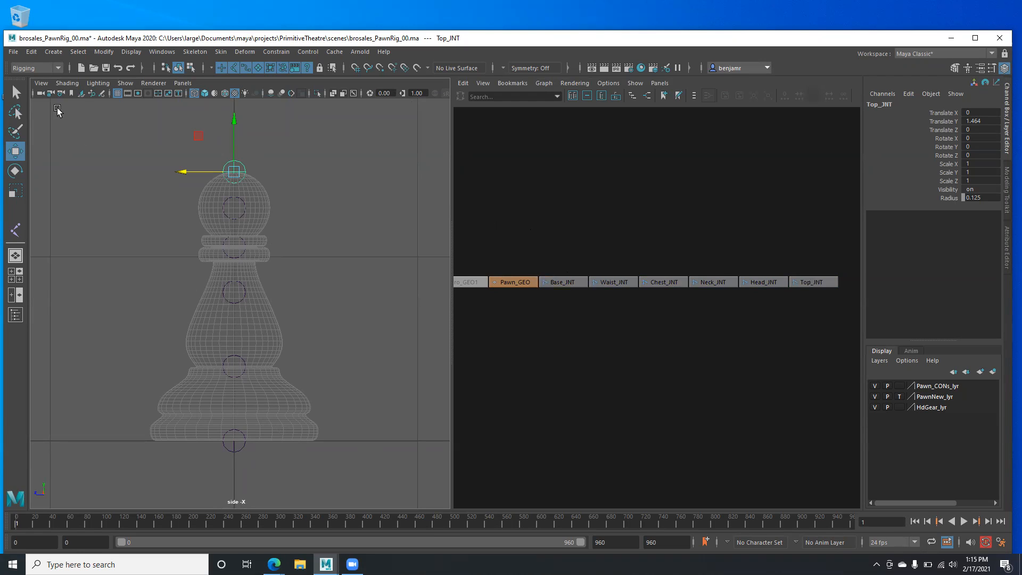
{"action": "left_click", "coordinate": [53, 52]}
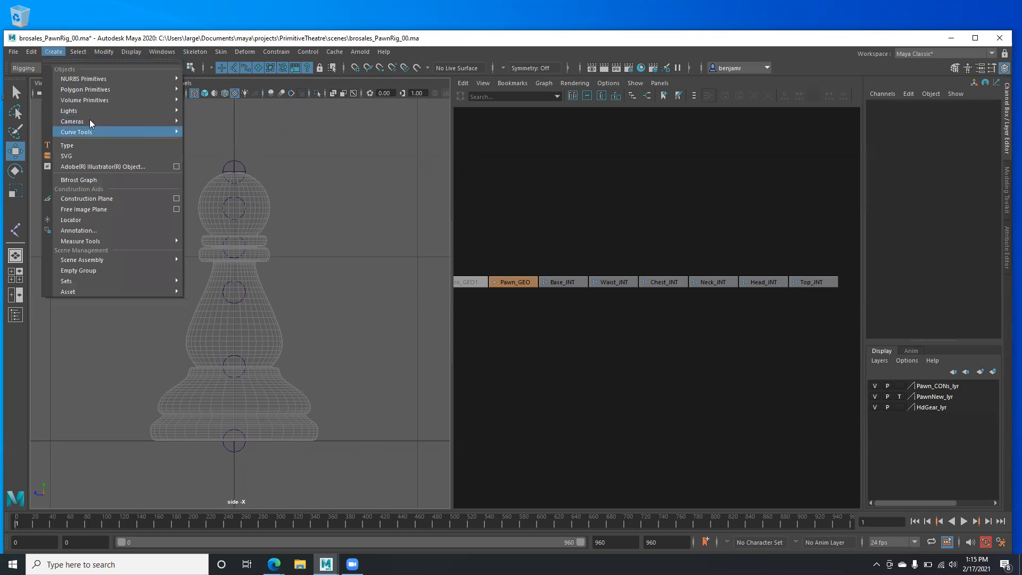
{"action": "mouse_move", "coordinate": [180, 86]}
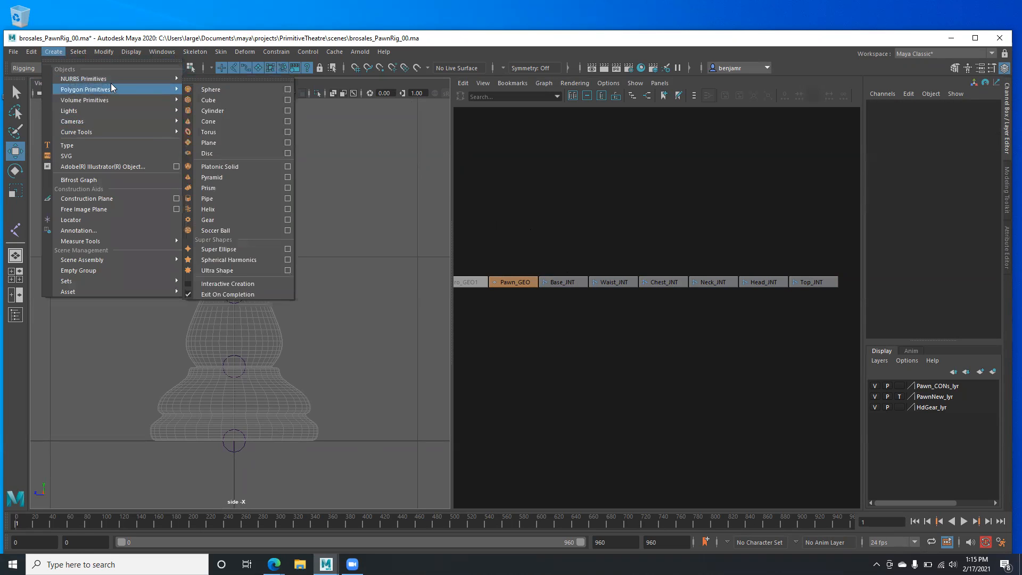
{"action": "mouse_move", "coordinate": [106, 79]}
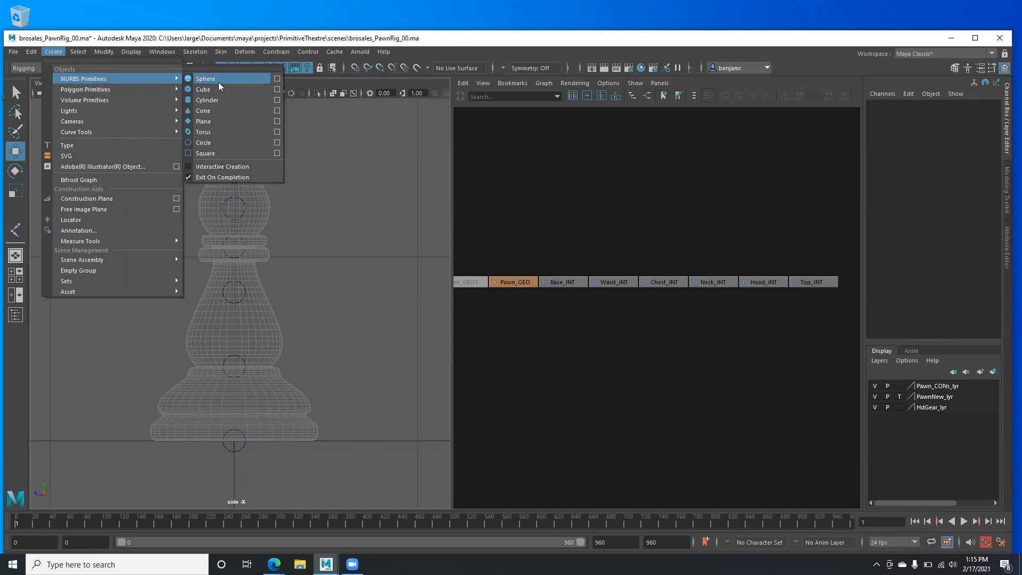
{"action": "left_click", "coordinate": [203, 144]}
{"action": "scroll", "coordinate": [255, 405], "scroll_direction": "down", "scroll_amount": 5}
- Switch to Perspective view and duplicate the base circle in place with Ctrl+D
{"action": "key", "text": "space"}
{"action": "left_click_drag", "start_coordinate": [250, 409], "coordinate": [359, 360]}
{"action": "middle_click_drag", "start_coordinate": [267, 394], "coordinate": [245, 383], "text": "alt"}
{"action": "mouse_move", "coordinate": [698, 364]}
{"action": "middle_mouse_down", "text": "alt"}
{"action": "mouse_move", "coordinate": [645, 362]}
{"action": "mouse_move", "coordinate": [691, 357]}
{"action": "middle_mouse_up", "text": "alt"}
{"action": "right_click_drag", "start_coordinate": [698, 357], "coordinate": [670, 356], "text": "alt"}
{"action": "middle_click_drag", "start_coordinate": [140, 466], "coordinate": [208, 413], "text": "alt"}
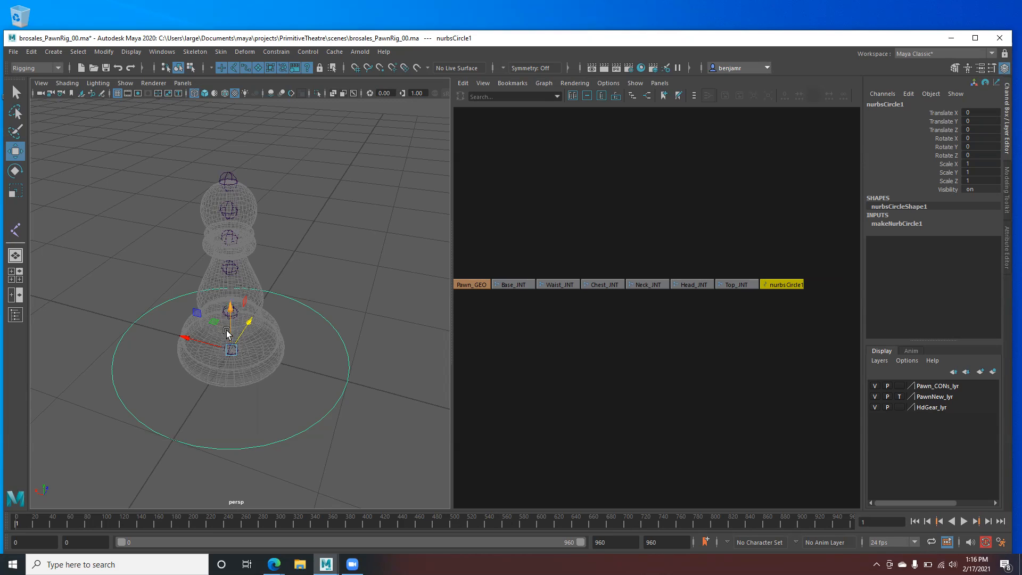
{"action": "key", "text": "ctrl+d"}
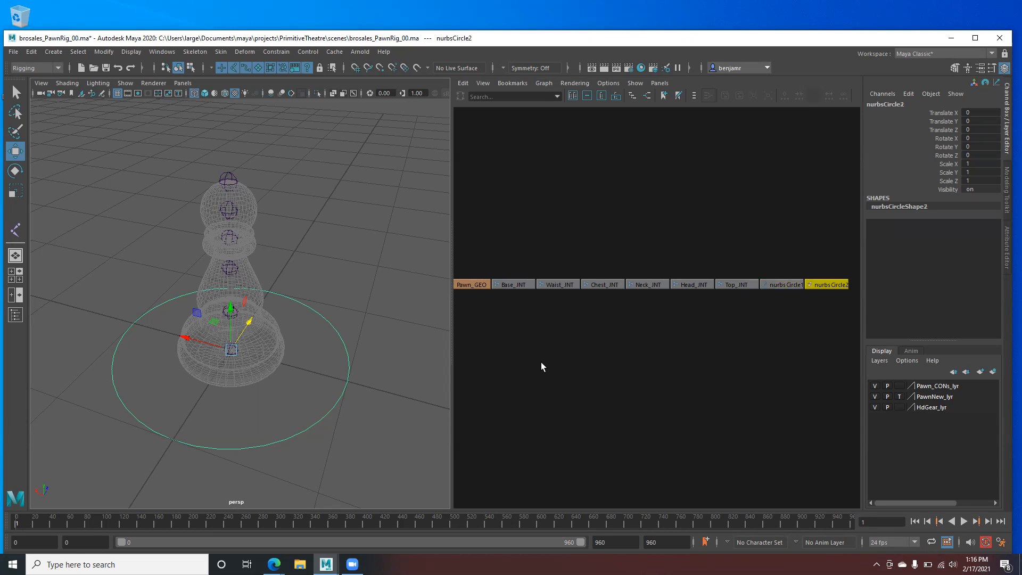
{"action": "left_click_drag", "start_coordinate": [276, 408], "coordinate": [268, 378], "text": "alt"}
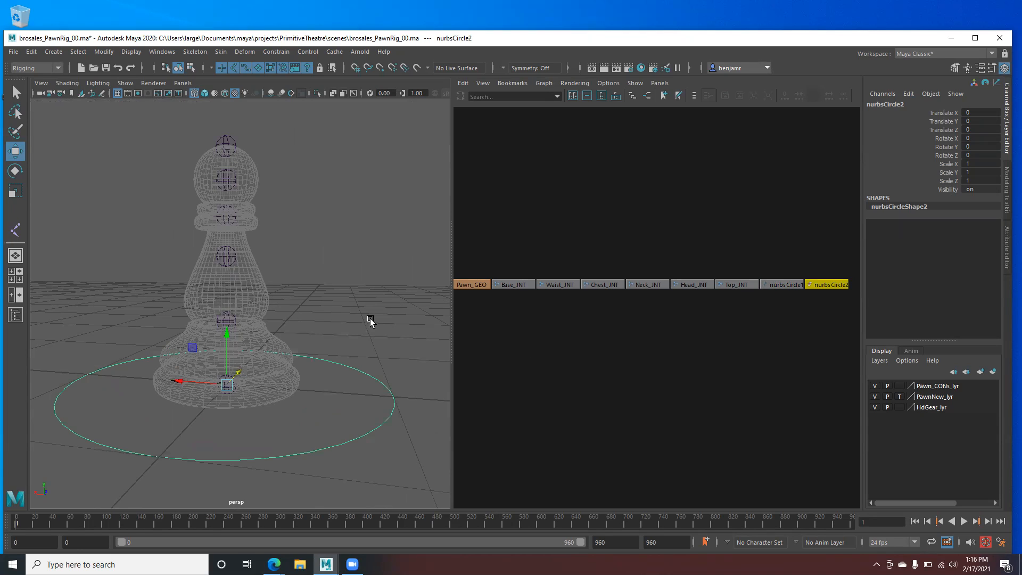
- Hide the pawn mesh layer and V-snap the duplicate circle up onto the next joint
{"action": "left_click", "coordinate": [876, 396]}
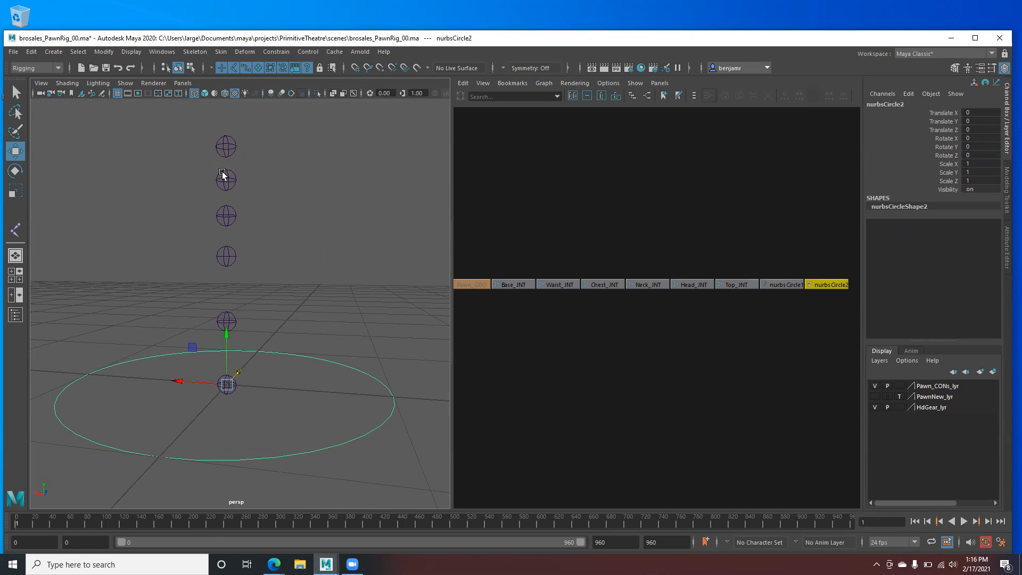
{"action": "left_click_drag", "start_coordinate": [234, 371], "coordinate": [223, 366], "text": "alt"}
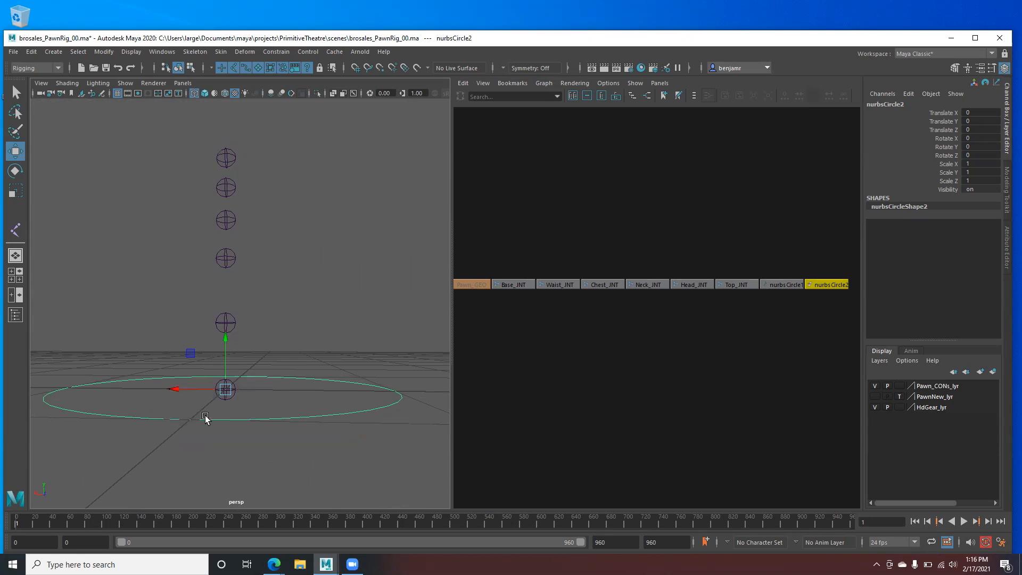
{"action": "middle_click_drag", "start_coordinate": [756, 330], "coordinate": [630, 311], "text": "alt"}
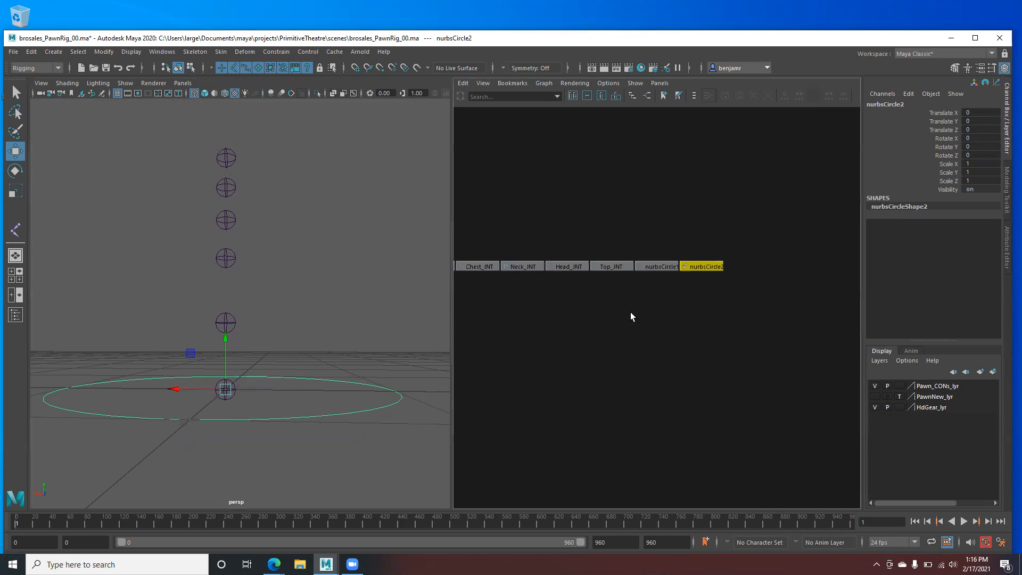
{"action": "scroll", "coordinate": [630, 312], "scroll_direction": "up", "scroll_amount": 3}
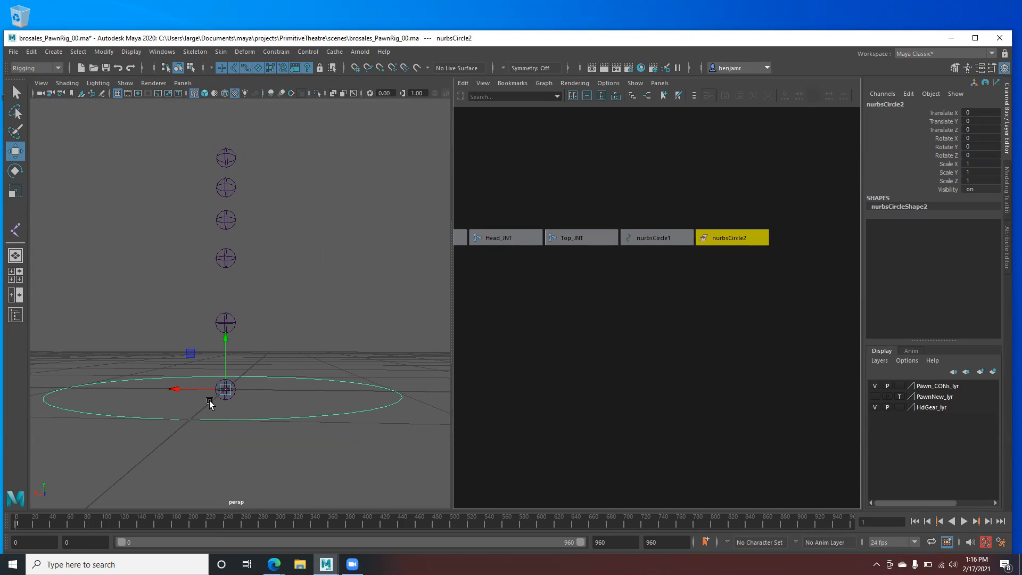
{"action": "key", "text": "v"}
{"action": "left_click_drag", "start_coordinate": [225, 339], "coordinate": [225, 321]}
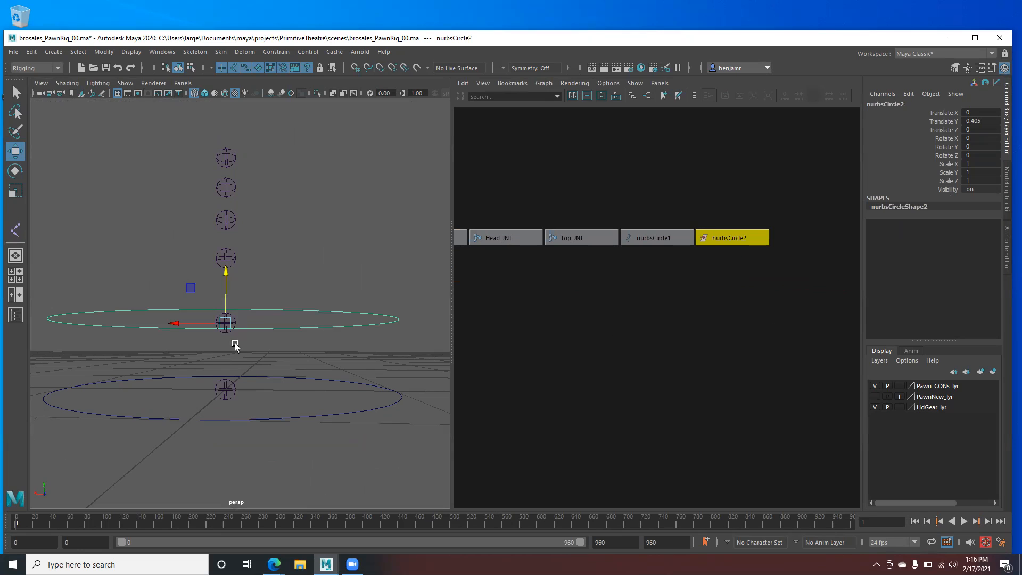
{"action": "left_click_drag", "start_coordinate": [192, 346], "coordinate": [208, 365], "text": "alt"}
- Duplicate nurbsCircle3 and nurbsCircle4 and snap each up to the next joint
{"action": "key", "text": "ctrl+d"}
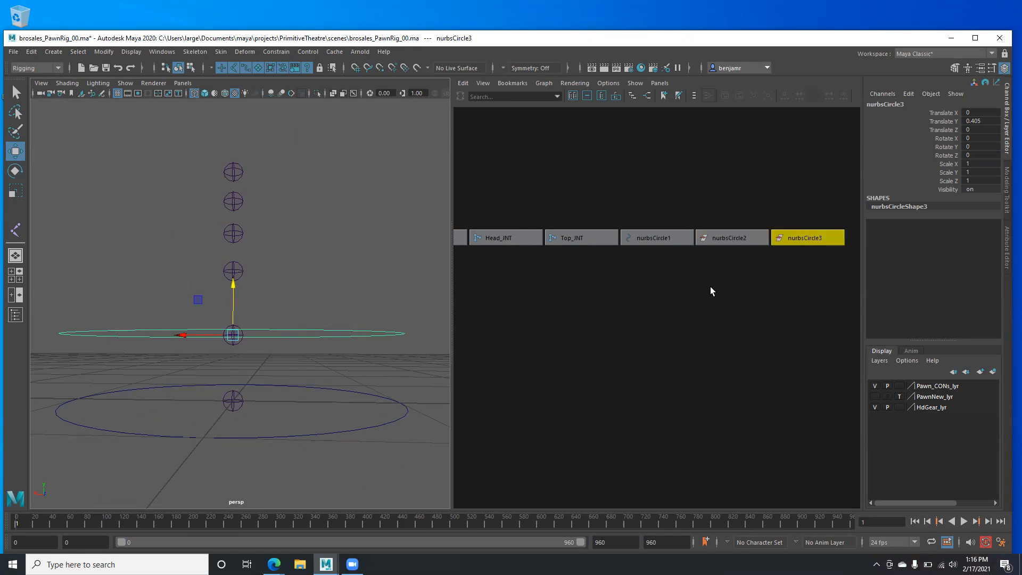
{"action": "middle_click_drag", "start_coordinate": [710, 286], "coordinate": [678, 294], "text": "alt"}
{"action": "key", "text": "v"}
{"action": "left_click_drag", "start_coordinate": [233, 285], "coordinate": [233, 269]}
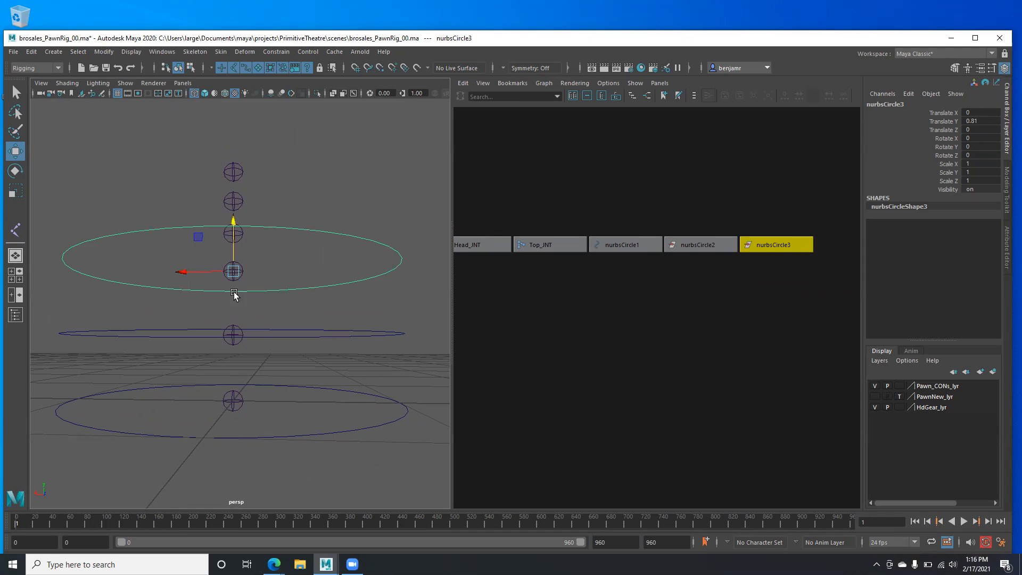
{"action": "left_click_drag", "start_coordinate": [213, 318], "coordinate": [207, 318], "text": "alt"}
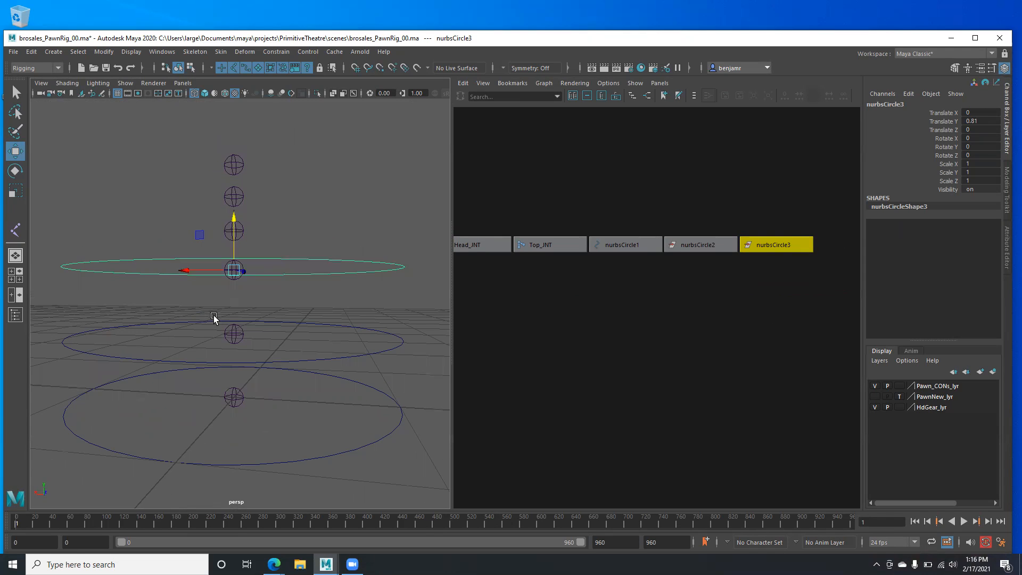
{"action": "key", "text": "ctrl+d"}
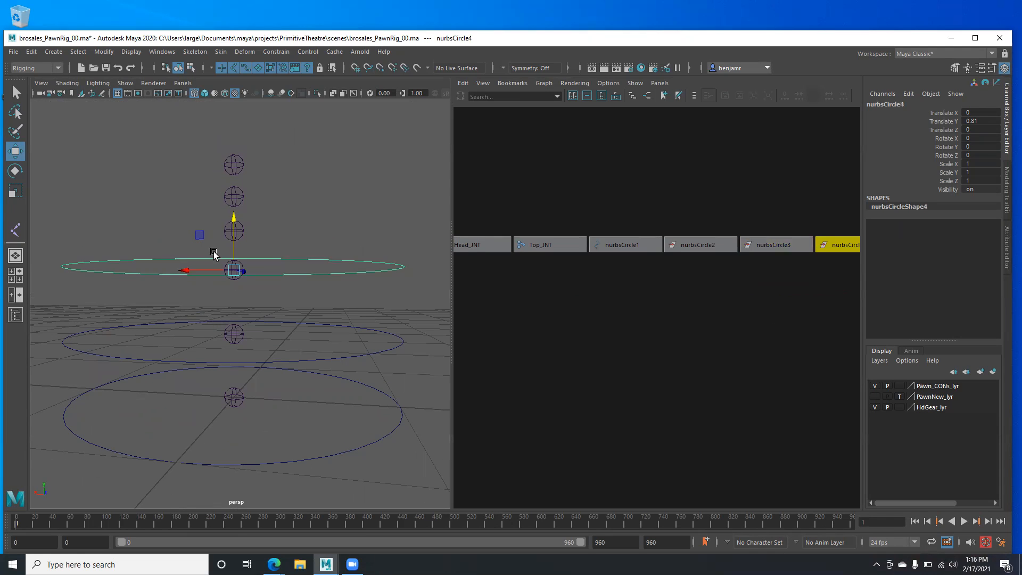
{"action": "left_click_drag", "start_coordinate": [232, 226], "coordinate": [233, 187]}
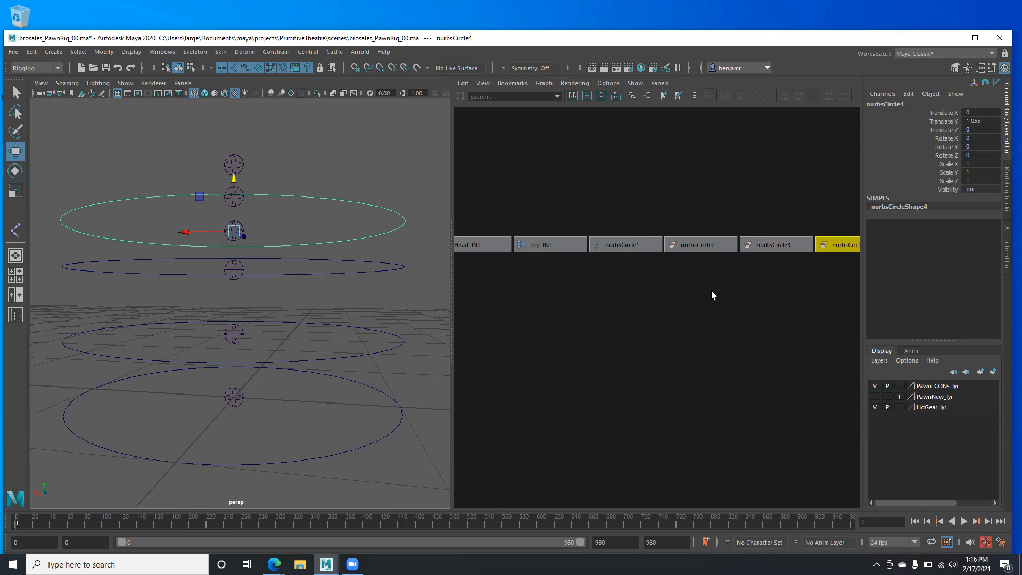
{"action": "left_click_drag", "start_coordinate": [256, 331], "coordinate": [242, 343], "text": "alt"}
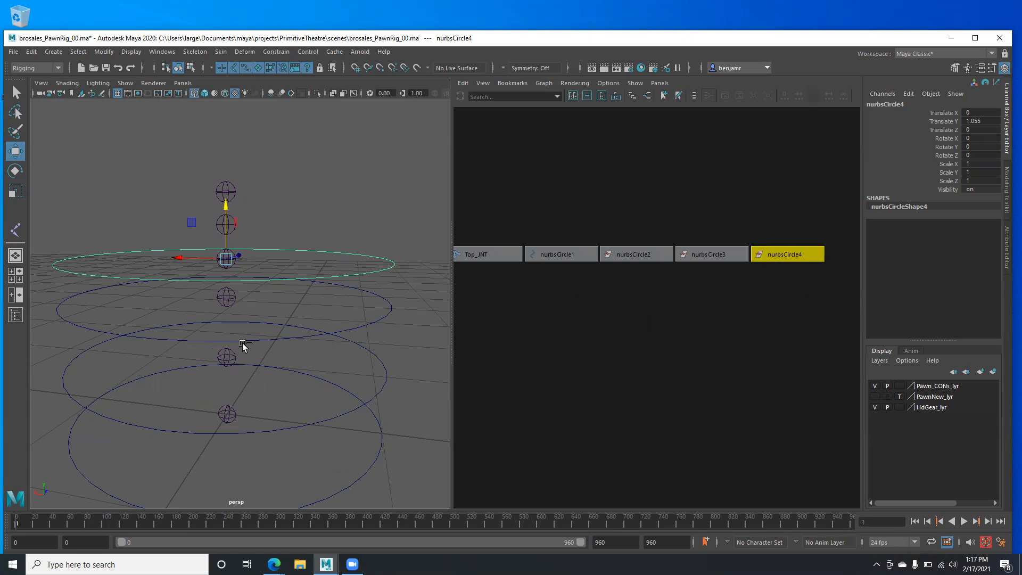
- Duplicate nurbsCircle5, snap it to the top joint, and frame the circle nodes in the graph
{"action": "key", "text": "ctrl+d"}
{"action": "key", "text": "v"}
{"action": "left_click_drag", "start_coordinate": [225, 206], "coordinate": [234, 225]}
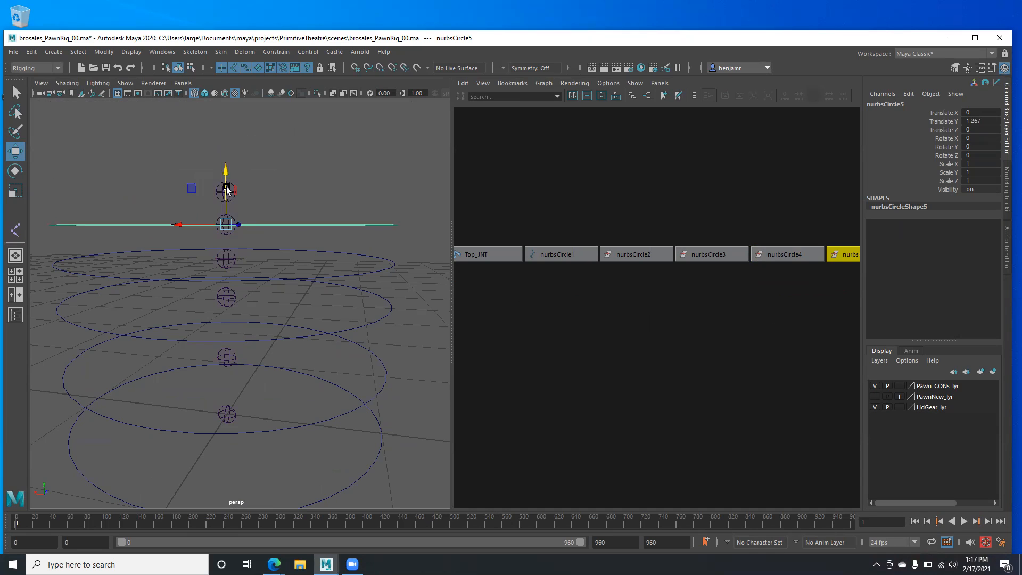
{"action": "scroll", "coordinate": [263, 184], "scroll_direction": "down", "scroll_amount": 1}
{"action": "right_click_drag", "start_coordinate": [722, 366], "coordinate": [677, 350], "text": "alt"}
{"action": "middle_click_drag", "start_coordinate": [701, 350], "coordinate": [679, 354], "text": "alt"}
{"action": "right_click_drag", "start_coordinate": [679, 354], "coordinate": [616, 349], "text": "alt"}
{"action": "middle_click_drag", "start_coordinate": [616, 349], "coordinate": [616, 337], "text": "alt"}
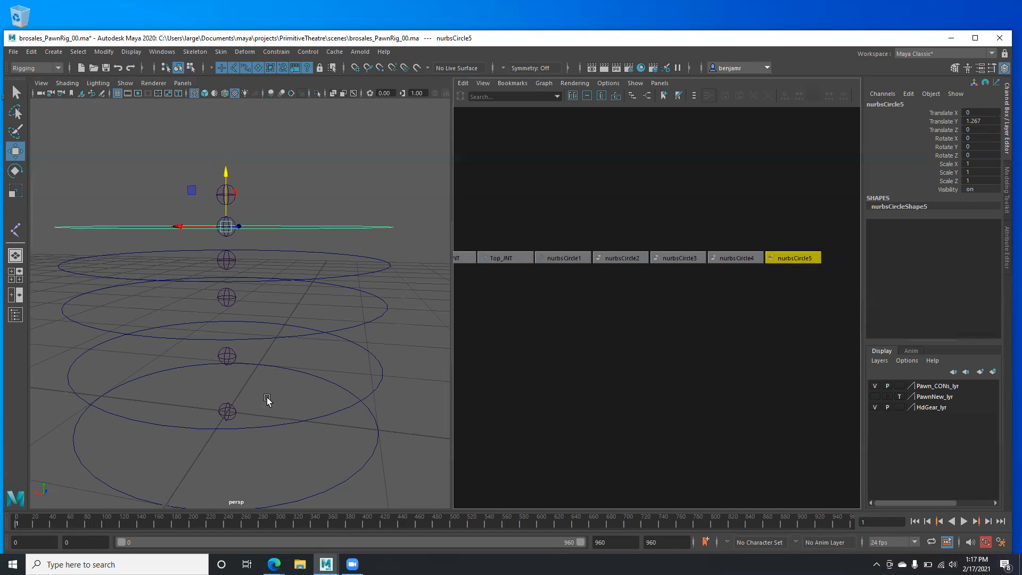
{"action": "scroll", "coordinate": [232, 369], "scroll_direction": "down", "scroll_amount": 2}
{"action": "right_click_drag", "start_coordinate": [559, 367], "coordinate": [505, 363], "text": "alt"}
{"action": "middle_click_drag", "start_coordinate": [552, 356], "coordinate": [609, 352], "text": "alt"}
{"action": "right_click_drag", "start_coordinate": [609, 352], "coordinate": [556, 357], "text": "alt"}
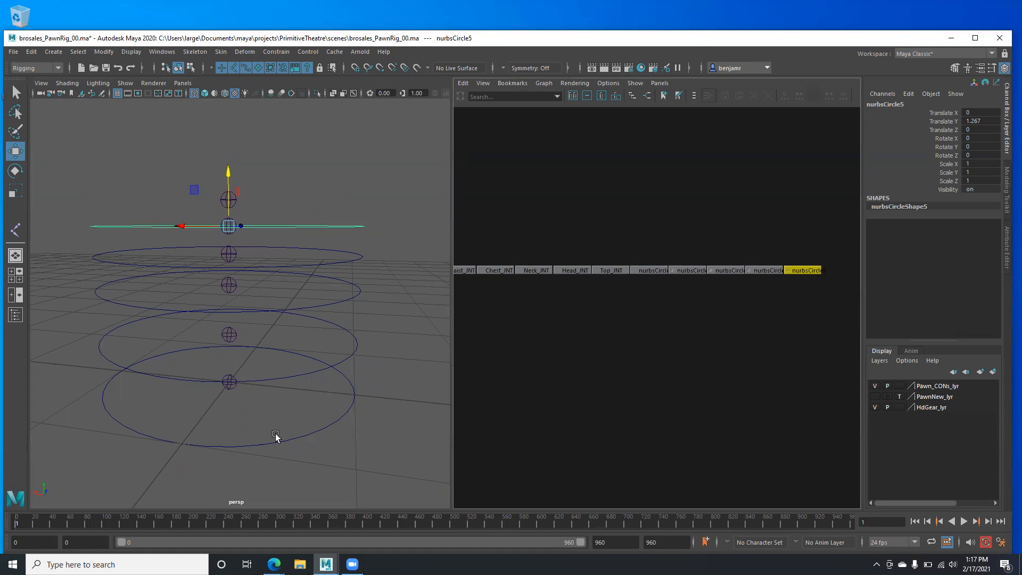
- Show the pawn mesh again and scale nurbsCircle2 to 0.463 and nurbsCircle3 to 0.361
{"action": "left_click", "coordinate": [874, 396]}
{"action": "left_click_drag", "start_coordinate": [126, 390], "coordinate": [117, 292], "text": "alt"}
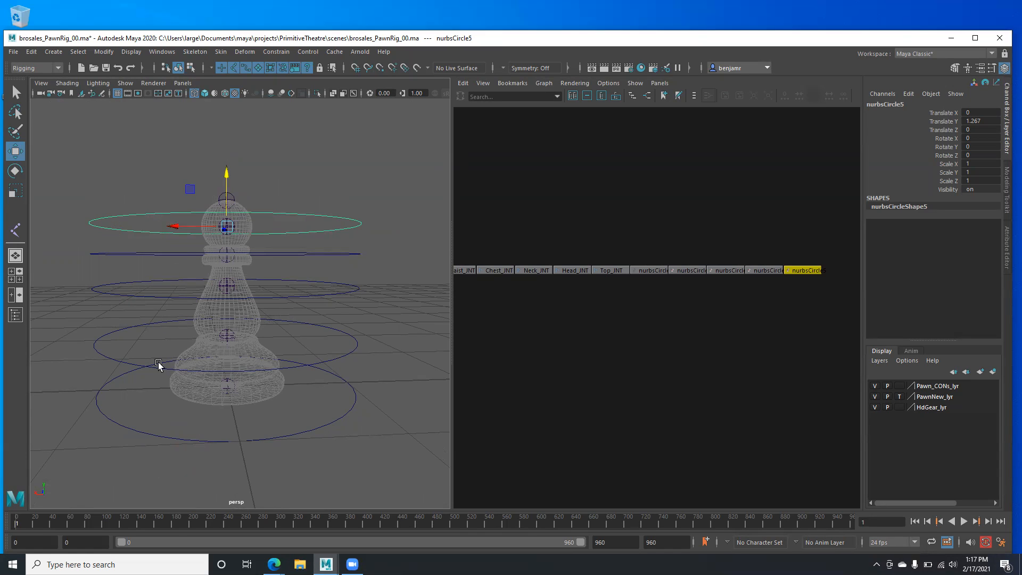
{"action": "left_click_drag", "start_coordinate": [150, 332], "coordinate": [79, 320], "text": "alt"}
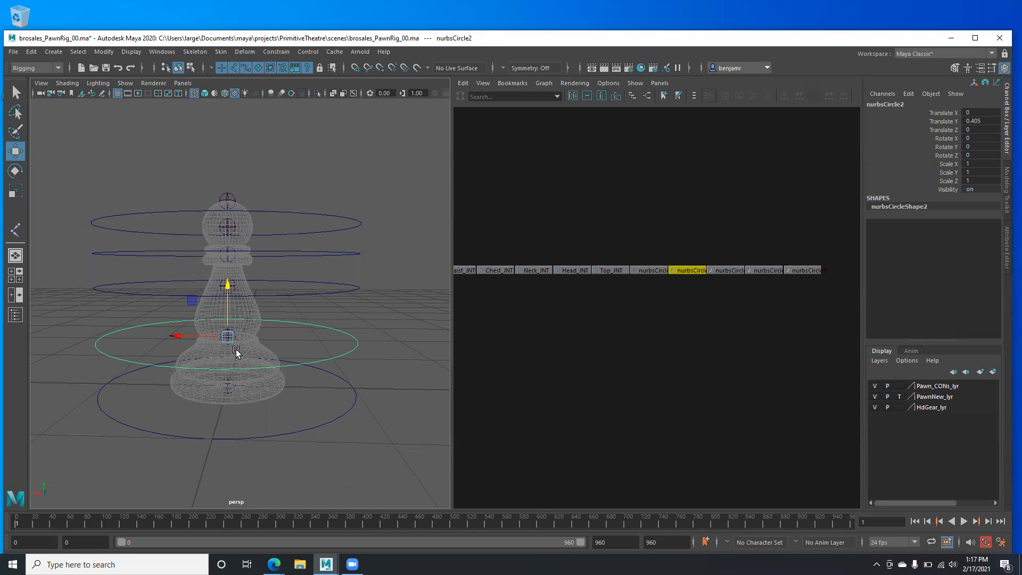
{"action": "key", "text": "r"}
{"action": "left_click_drag", "start_coordinate": [227, 338], "coordinate": [120, 355]}
{"action": "left_click_drag", "start_coordinate": [181, 349], "coordinate": [102, 293], "text": "alt"}
{"action": "left_click", "coordinate": [129, 285]}
{"action": "left_click_drag", "start_coordinate": [148, 231], "coordinate": [160, 276], "text": "alt"}
- Scale nurbsCircle4 to 0.302 and nurbsCircle5 to 0.416 around the neck and head, then deselect
{"action": "left_click", "coordinate": [135, 300]}
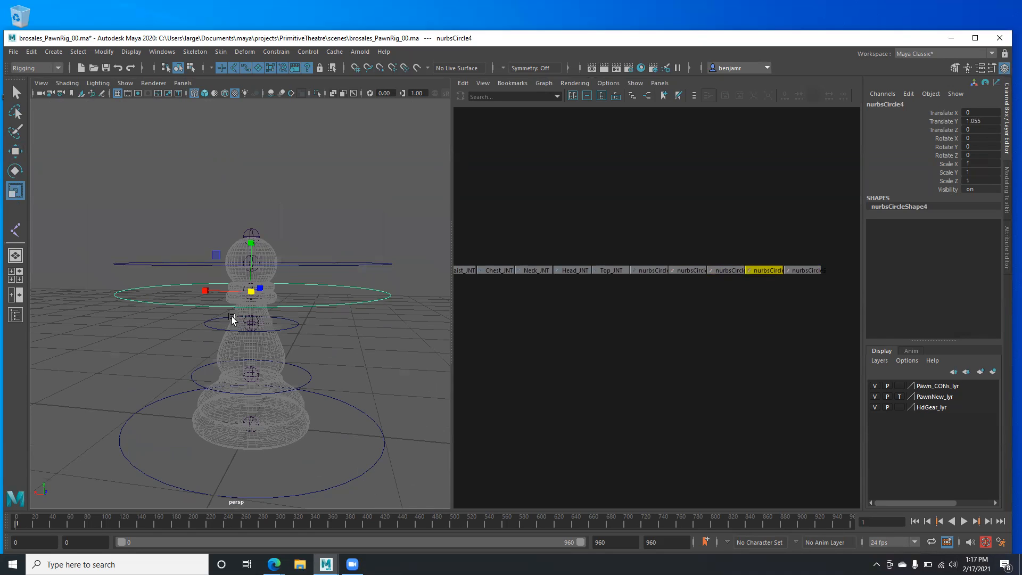
{"action": "left_click_drag", "start_coordinate": [251, 292], "coordinate": [123, 290]}
{"action": "left_click_drag", "start_coordinate": [157, 247], "coordinate": [137, 314]}
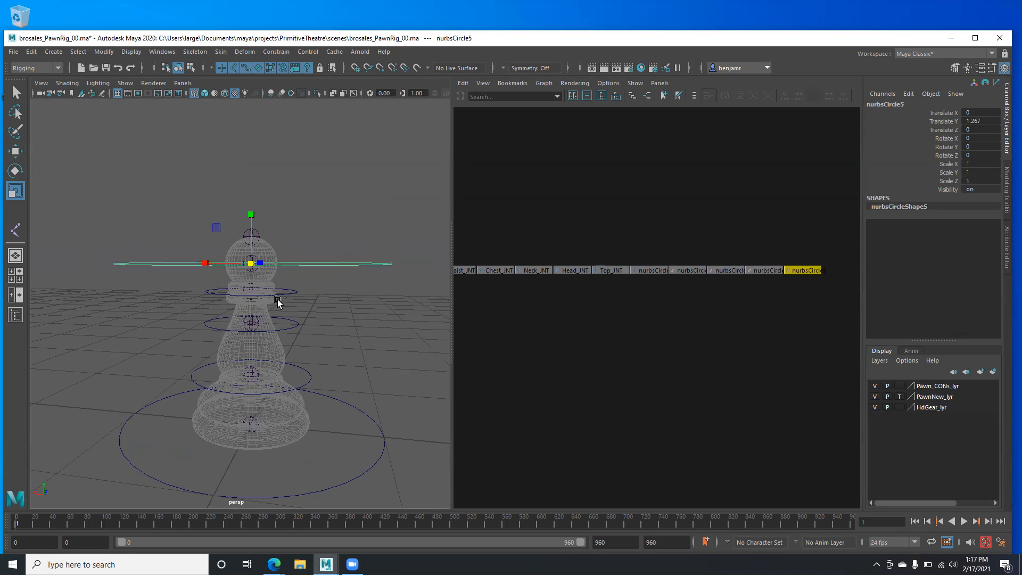
{"action": "left_click_drag", "start_coordinate": [249, 262], "coordinate": [121, 244], "text": "alt"}
{"action": "left_click_drag", "start_coordinate": [149, 291], "coordinate": [227, 380], "text": "alt"}
{"action": "left_click_drag", "start_coordinate": [203, 301], "coordinate": [274, 226], "text": "alt"}
{"action": "left_click_drag", "start_coordinate": [215, 270], "coordinate": [219, 243], "text": "alt"}
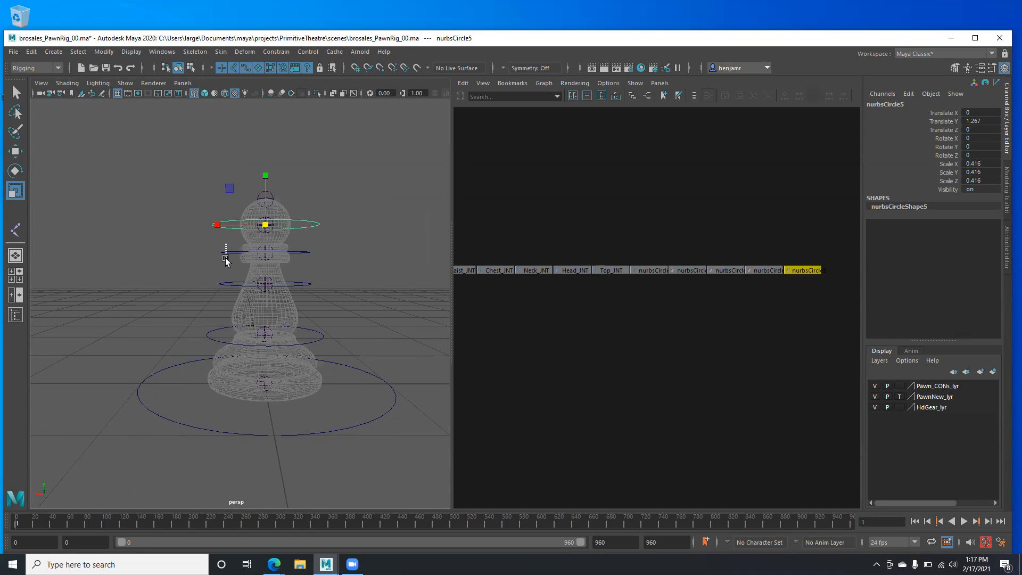
{"action": "left_click", "coordinate": [226, 258]}
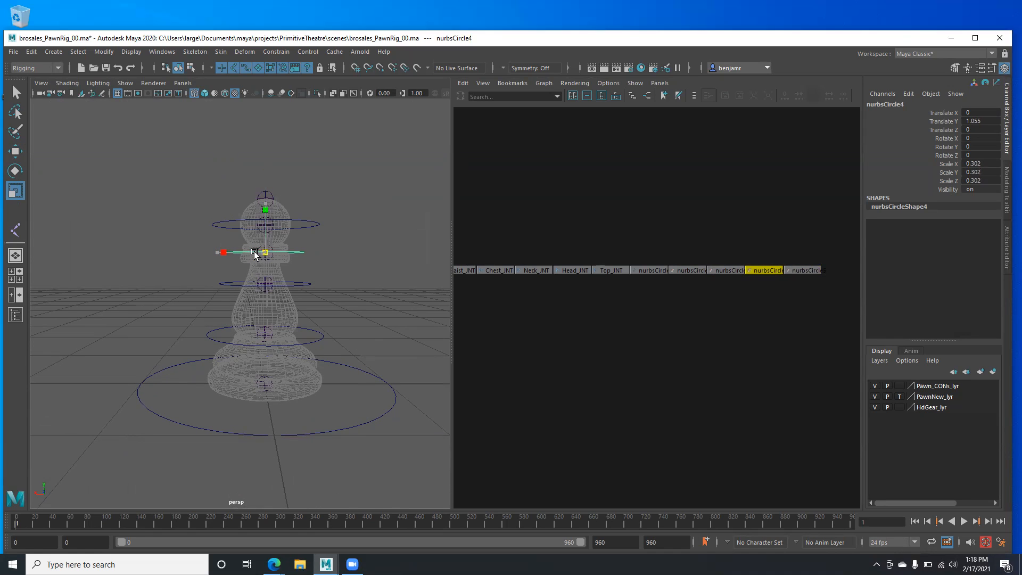
{"action": "left_click", "coordinate": [137, 312]}
{"action": "left_click_drag", "start_coordinate": [137, 313], "coordinate": [149, 303], "text": "alt"}
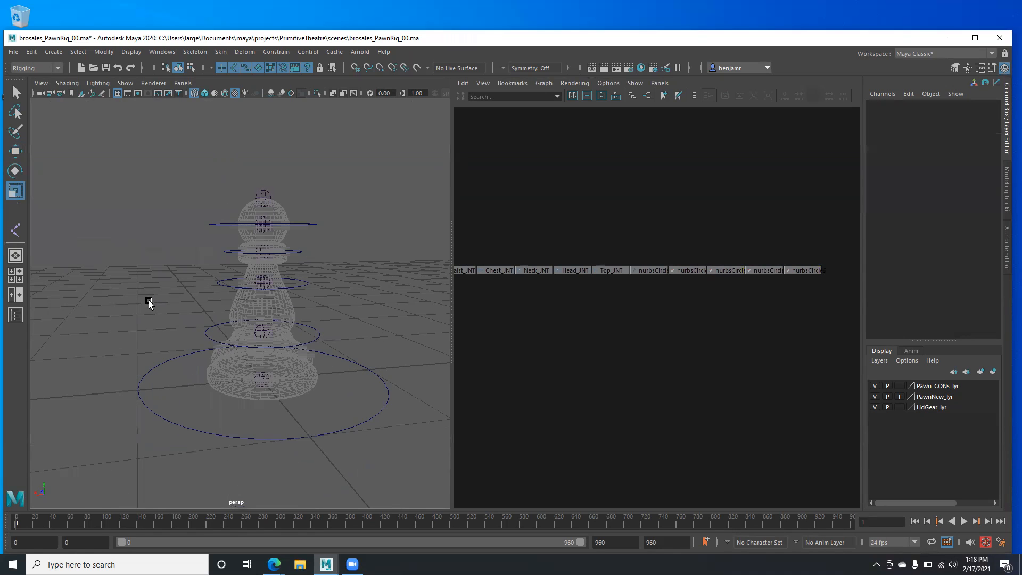
- Scale nurbsCircle3 uniformly to 0.364
{"action": "left_click", "coordinate": [214, 288]}
{"action": "left_click_drag", "start_coordinate": [245, 285], "coordinate": [265, 283], "text": "alt"}
{"action": "right_click_drag", "start_coordinate": [265, 285], "coordinate": [222, 318], "text": "alt"}
{"action": "left_click_drag", "start_coordinate": [222, 324], "coordinate": [248, 332], "text": "alt"}
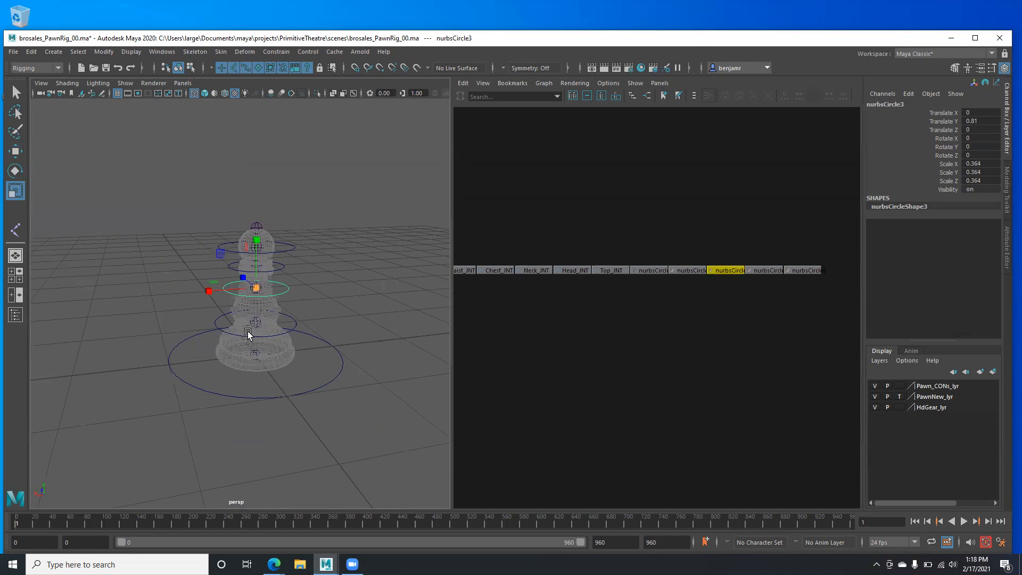
- Select base circle nurbsCircle1 with the Move tool and check the pawn in Front view
{"action": "left_click", "coordinate": [247, 395]}
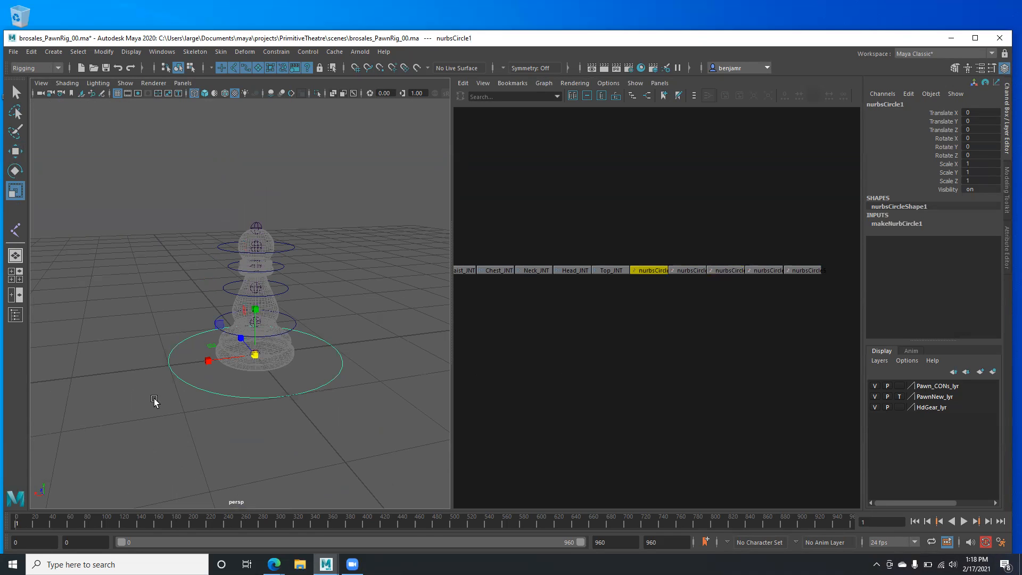
{"action": "left_click_drag", "start_coordinate": [183, 405], "coordinate": [238, 402], "text": "alt"}
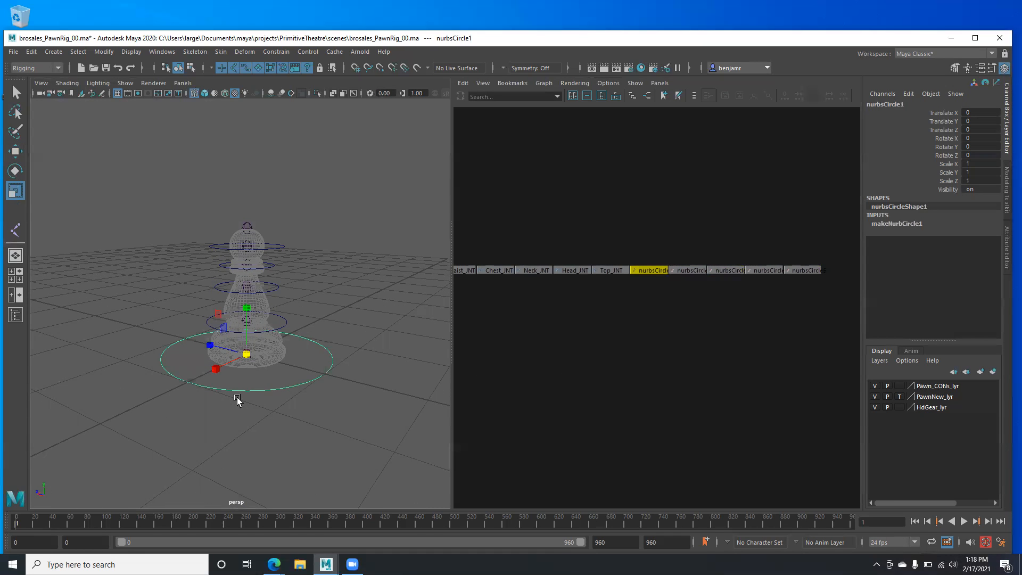
{"action": "key", "text": "w"}
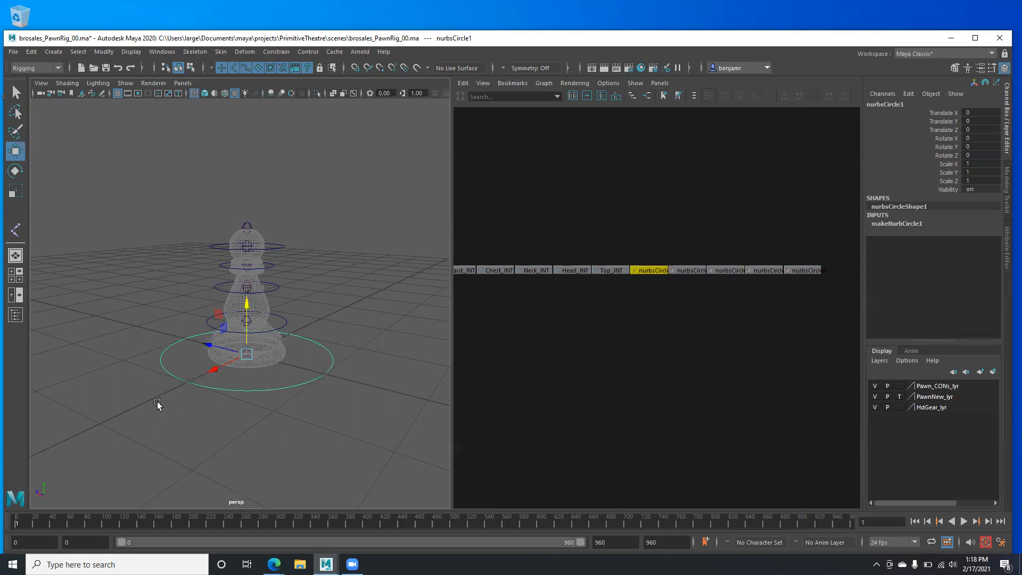
{"action": "left_click_drag", "start_coordinate": [157, 406], "coordinate": [293, 406], "text": "alt"}
{"action": "key", "text": "space"}
{"action": "left_click_drag", "start_coordinate": [148, 378], "coordinate": [210, 406]}
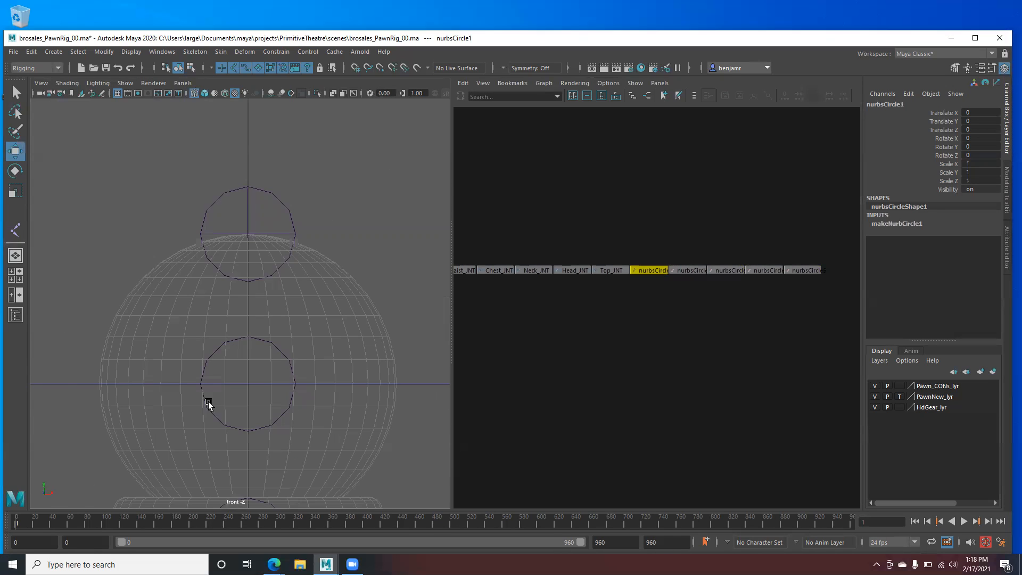
{"action": "middle_click_drag", "start_coordinate": [240, 401], "coordinate": [248, 294], "text": "alt"}
{"action": "right_click_drag", "start_coordinate": [249, 294], "coordinate": [380, 415], "text": "alt"}
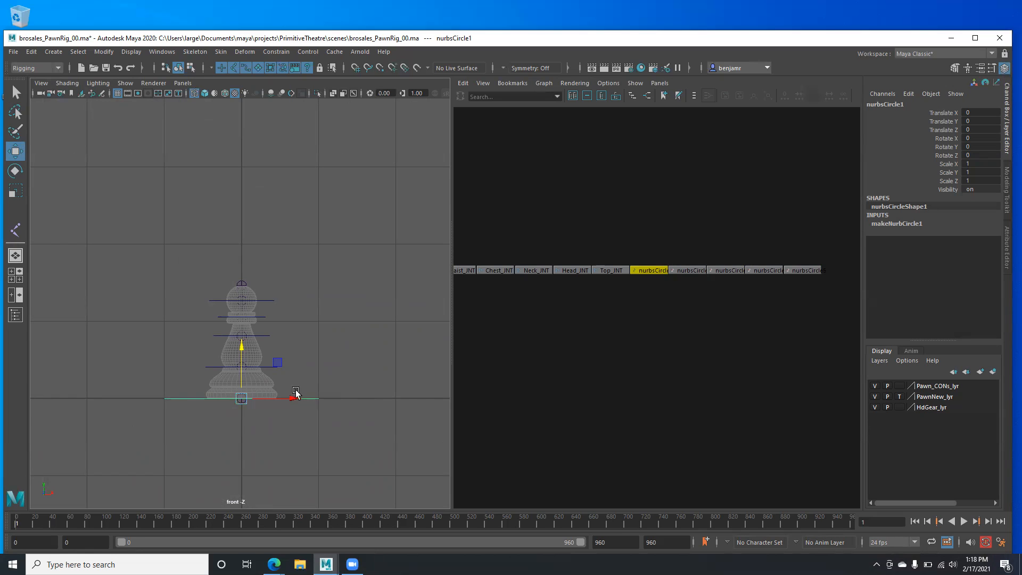
- Return to Perspective view and frame the whole pawn
{"action": "key", "text": "space"}
{"action": "left_click_drag", "start_coordinate": [354, 377], "coordinate": [347, 340]}
{"action": "left_click_drag", "start_coordinate": [212, 368], "coordinate": [213, 366], "text": "alt"}
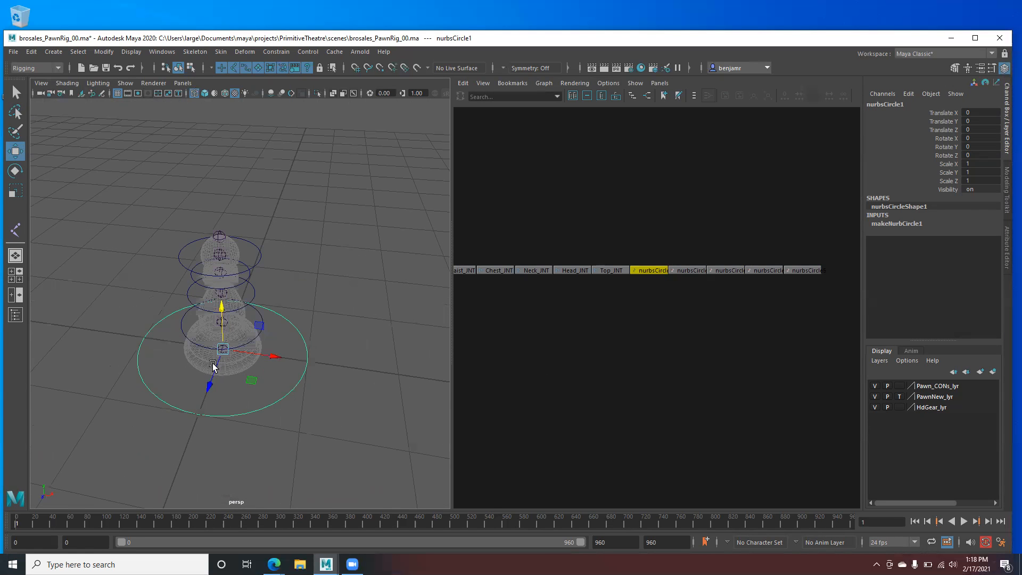
{"action": "middle_click_drag", "start_coordinate": [206, 373], "coordinate": [204, 339], "text": "alt"}
{"action": "scroll", "coordinate": [197, 352], "scroll_direction": "up", "scroll_amount": 5}
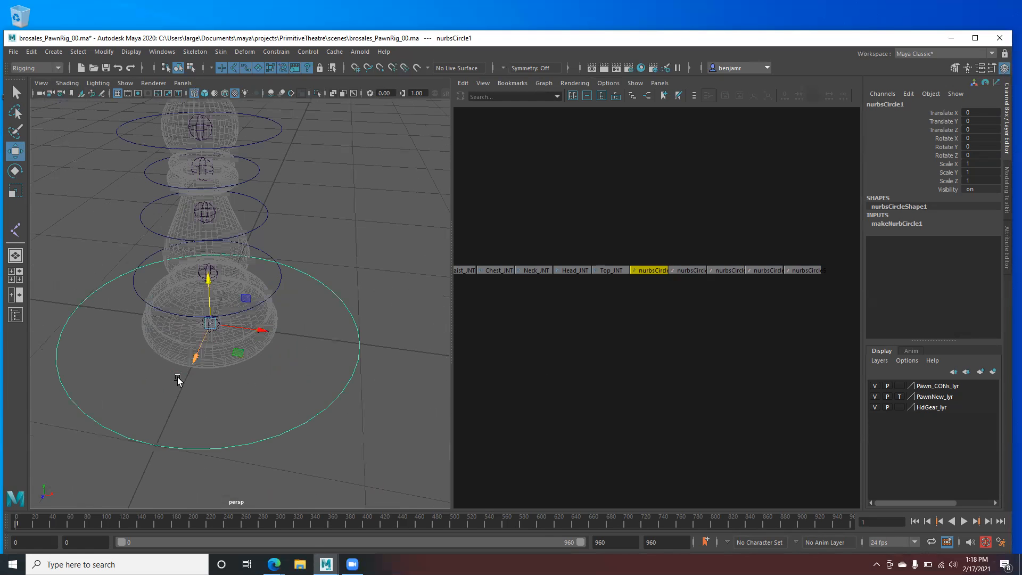
{"action": "left_click_drag", "start_coordinate": [181, 362], "coordinate": [228, 446], "text": "alt"}
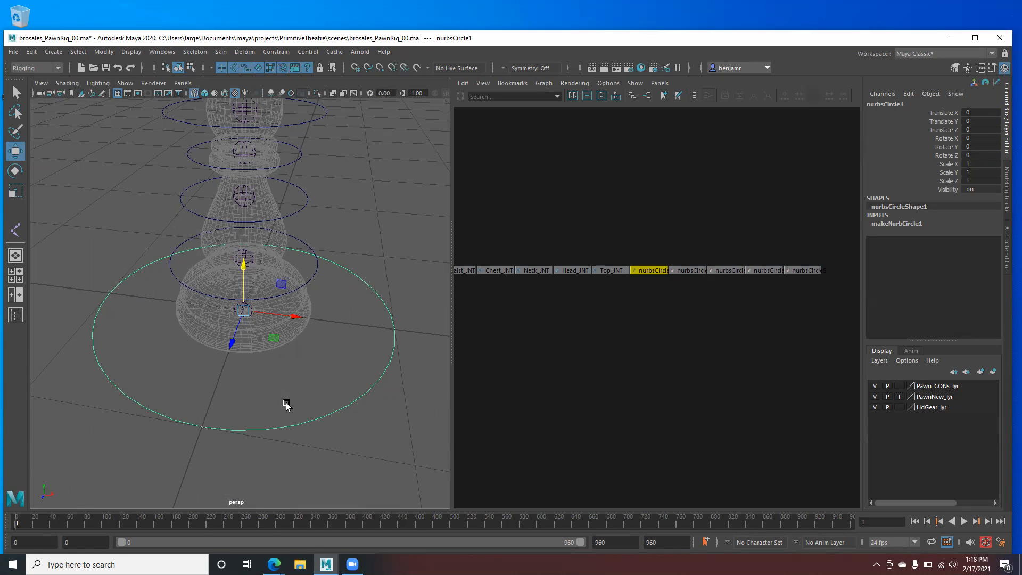
- Put nurbsCircle1 into Control Vertex mode in a full-window perspective view
{"action": "right_click", "coordinate": [303, 425]}
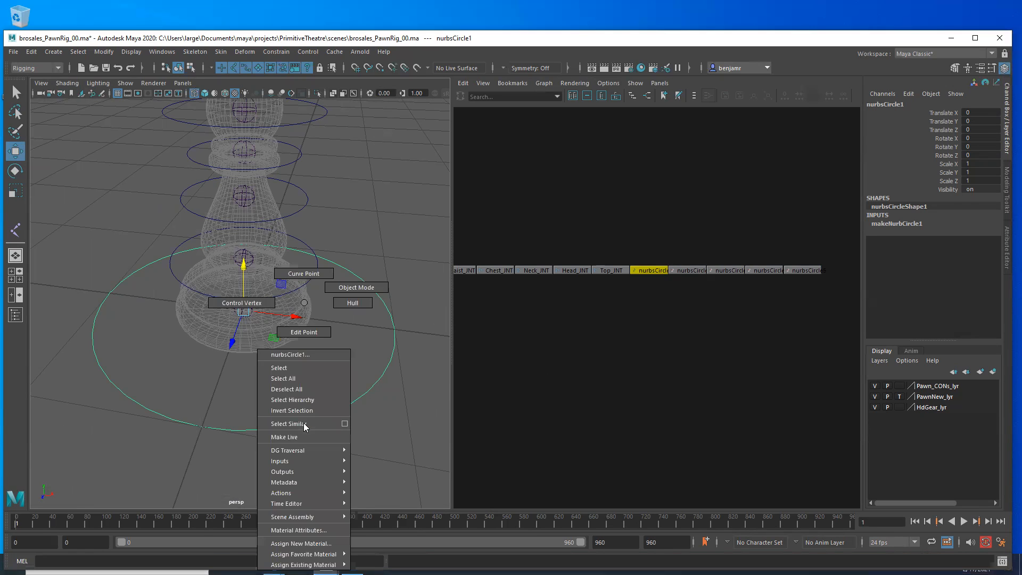
{"action": "left_click", "coordinate": [233, 305]}
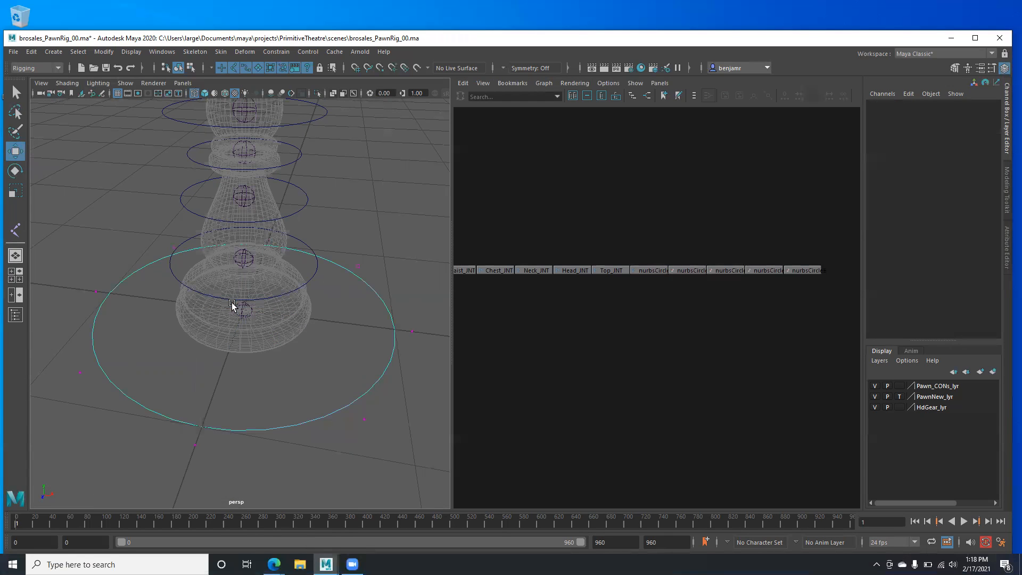
{"action": "key", "text": "space"}
{"action": "mouse_move", "coordinate": [378, 365]}
{"action": "right_mouse_down", "text": "alt"}
{"action": "mouse_move", "coordinate": [305, 305]}
{"action": "mouse_move", "coordinate": [372, 365]}
{"action": "right_mouse_up", "text": "alt"}
{"action": "left_click_drag", "start_coordinate": [372, 366], "coordinate": [331, 351], "text": "alt"}
{"action": "mouse_move", "coordinate": [256, 334]}
{"action": "right_mouse_down", "text": "alt"}
{"action": "mouse_move", "coordinate": [356, 349]}
{"action": "mouse_move", "coordinate": [392, 383]}
{"action": "mouse_move", "coordinate": [242, 323]}
{"action": "right_mouse_up", "text": "alt"}
- Marquee-select individual CVs around the base circle to find the right ones
{"action": "left_click_drag", "start_coordinate": [240, 335], "coordinate": [279, 380]}
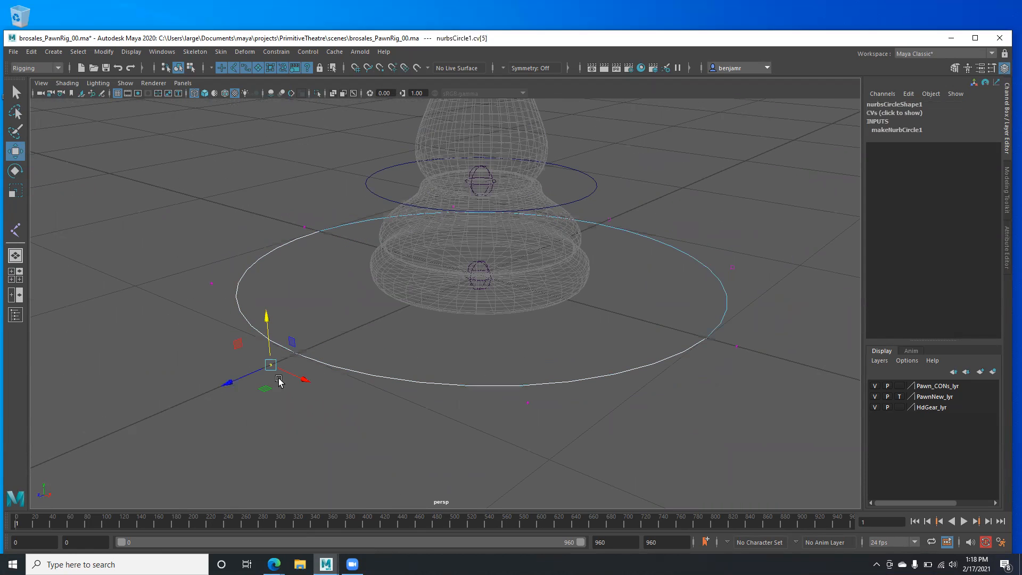
{"action": "left_click", "coordinate": [541, 398]}
{"action": "left_click_drag", "start_coordinate": [683, 332], "coordinate": [759, 399]}
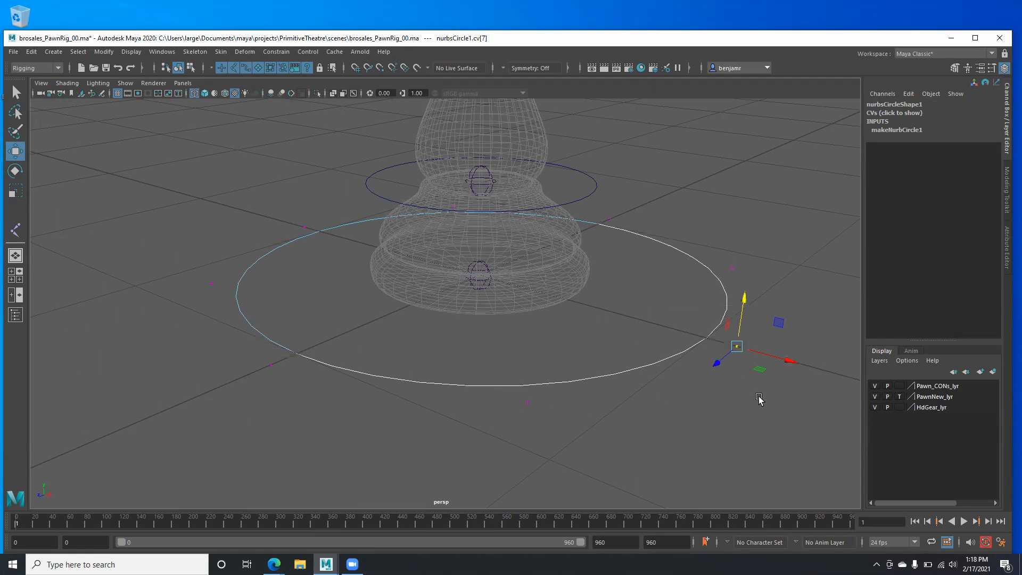
{"action": "left_click_drag", "start_coordinate": [672, 224], "coordinate": [741, 269]}
{"action": "left_click_drag", "start_coordinate": [606, 205], "coordinate": [638, 248]}
{"action": "left_click_drag", "start_coordinate": [269, 211], "coordinate": [314, 243]}
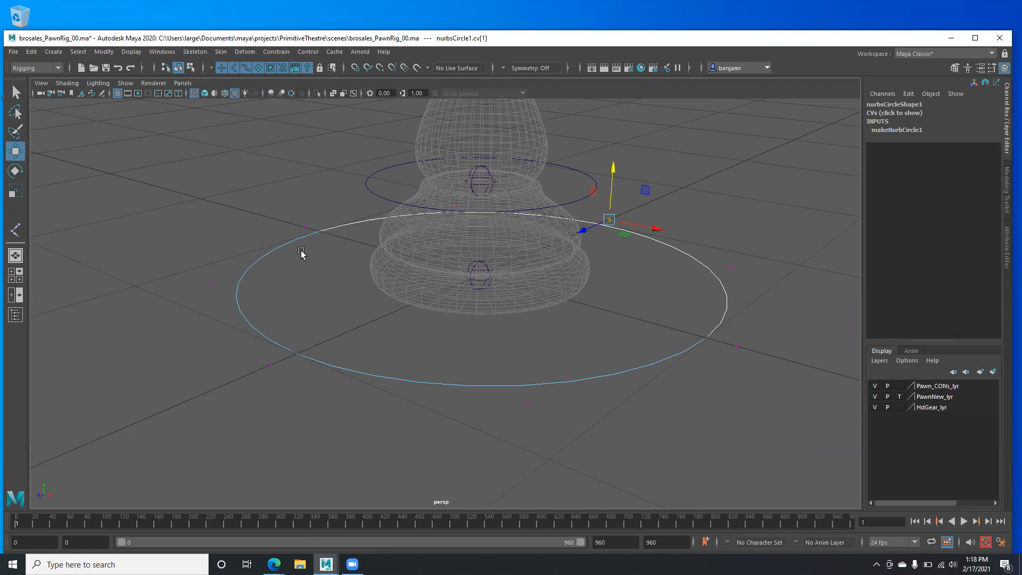
{"action": "left_click_drag", "start_coordinate": [187, 270], "coordinate": [244, 226], "text": "alt"}
{"action": "left_click_drag", "start_coordinate": [257, 170], "coordinate": [292, 211]}
{"action": "left_click_drag", "start_coordinate": [353, 306], "coordinate": [440, 388], "text": "alt"}
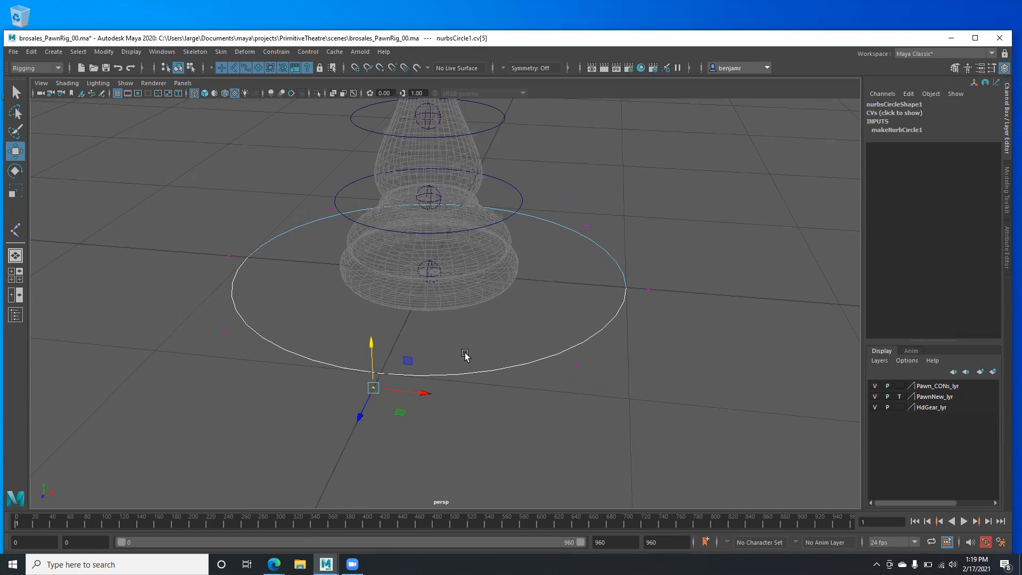
{"action": "left_click_drag", "start_coordinate": [237, 381], "coordinate": [313, 423], "text": "alt"}
{"action": "left_click_drag", "start_coordinate": [322, 343], "coordinate": [258, 468], "text": "alt"}
{"action": "left_click_drag", "start_coordinate": [311, 391], "coordinate": [318, 394], "text": "alt"}
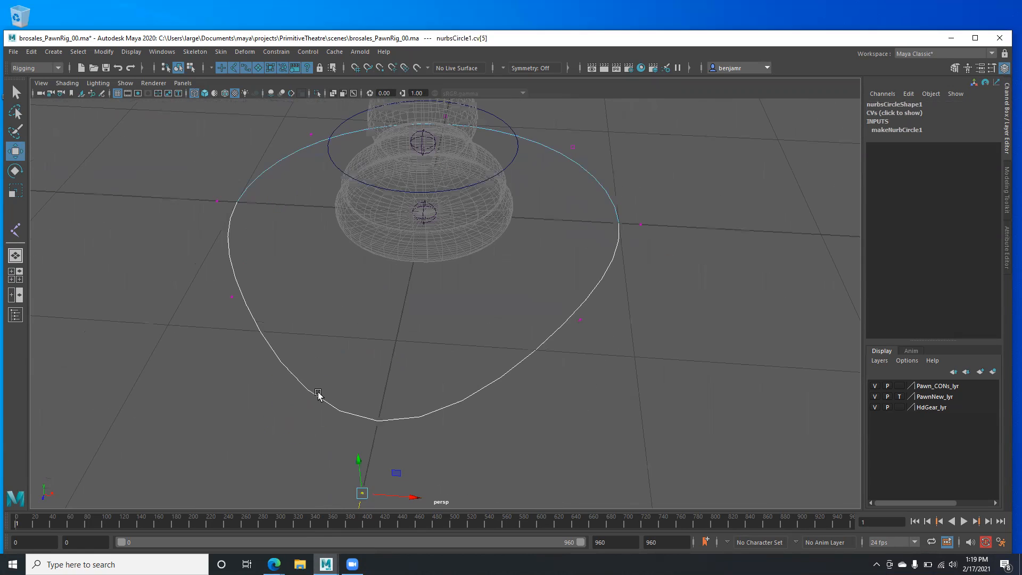
- Select the two side CVs and scale them along one axis
{"action": "left_click_drag", "start_coordinate": [222, 287], "coordinate": [602, 346]}
{"action": "key", "text": "r"}
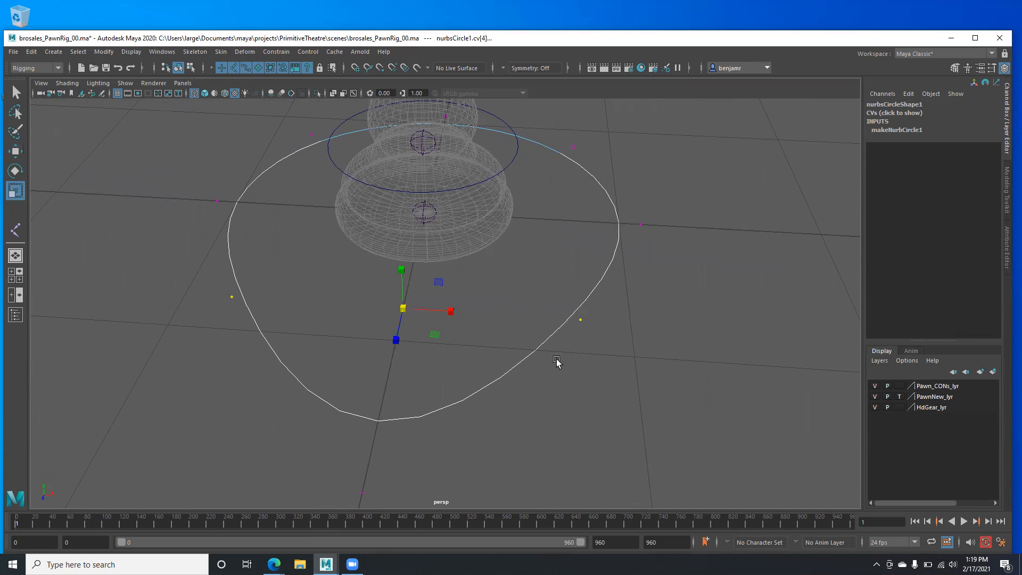
{"action": "left_click_drag", "start_coordinate": [451, 310], "coordinate": [433, 312]}
{"action": "left_click_drag", "start_coordinate": [268, 349], "coordinate": [214, 276], "text": "alt"}
- Pull the tip CV cv[5] outward into a point, then return to Object Mode
{"action": "left_click_drag", "start_coordinate": [166, 226], "coordinate": [242, 269]}
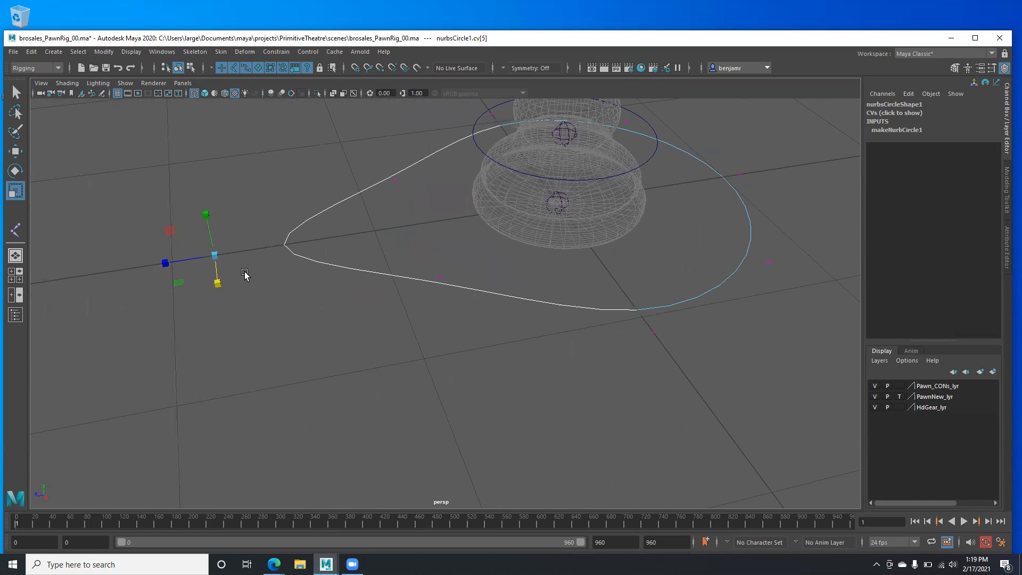
{"action": "key", "text": "q"}
{"action": "key", "text": "w"}
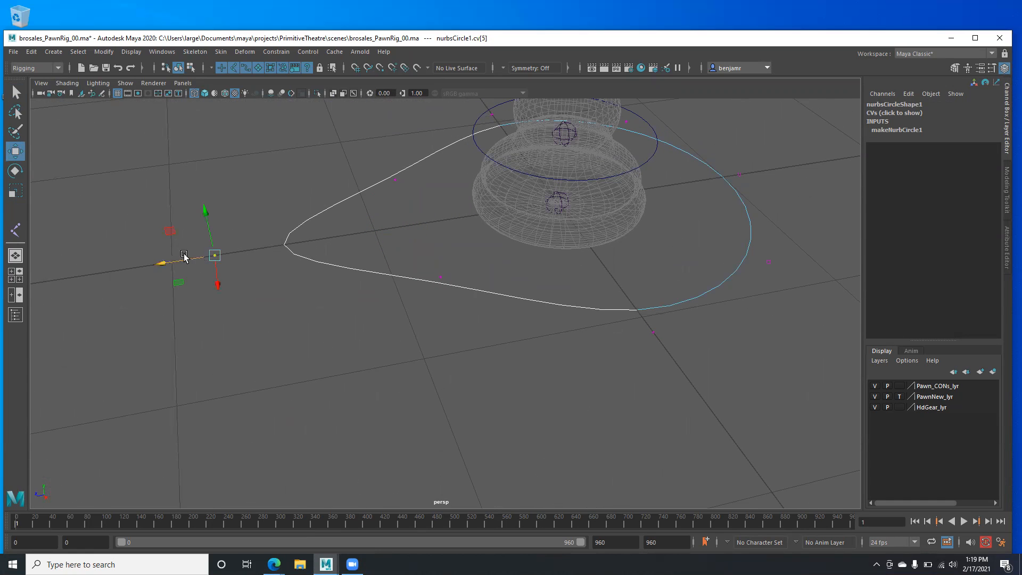
{"action": "left_click_drag", "start_coordinate": [168, 261], "coordinate": [212, 262]}
{"action": "left_click_drag", "start_coordinate": [298, 329], "coordinate": [365, 280], "text": "alt"}
{"action": "right_click_drag", "start_coordinate": [358, 275], "coordinate": [394, 261]}
{"action": "left_click", "coordinate": [397, 319]}
- Select the teardrop base curve, then marquee-select each ring control up the pawn to check it
{"action": "left_click", "coordinate": [344, 315]}
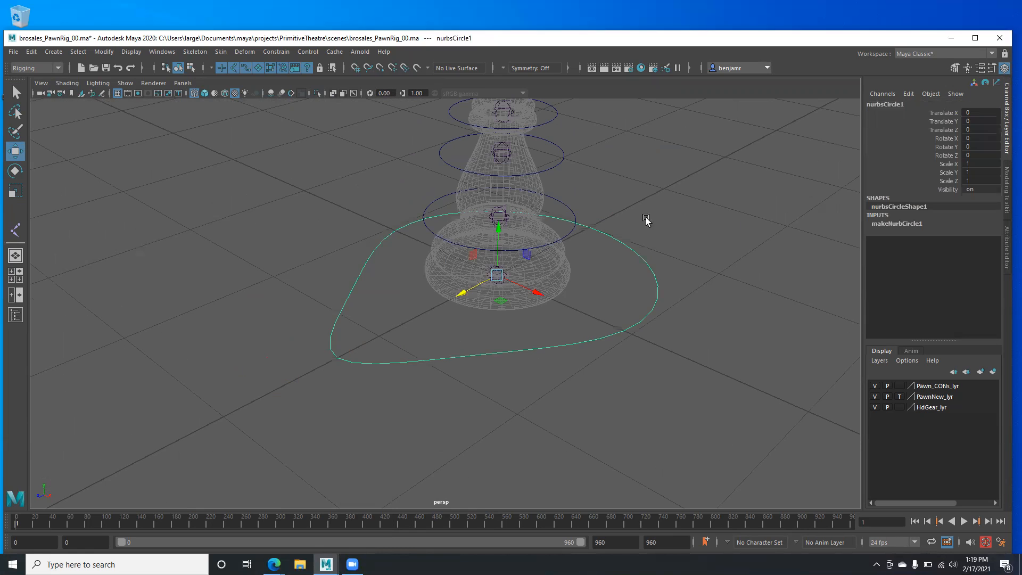
{"action": "left_click_drag", "start_coordinate": [489, 210], "coordinate": [447, 157], "text": "alt"}
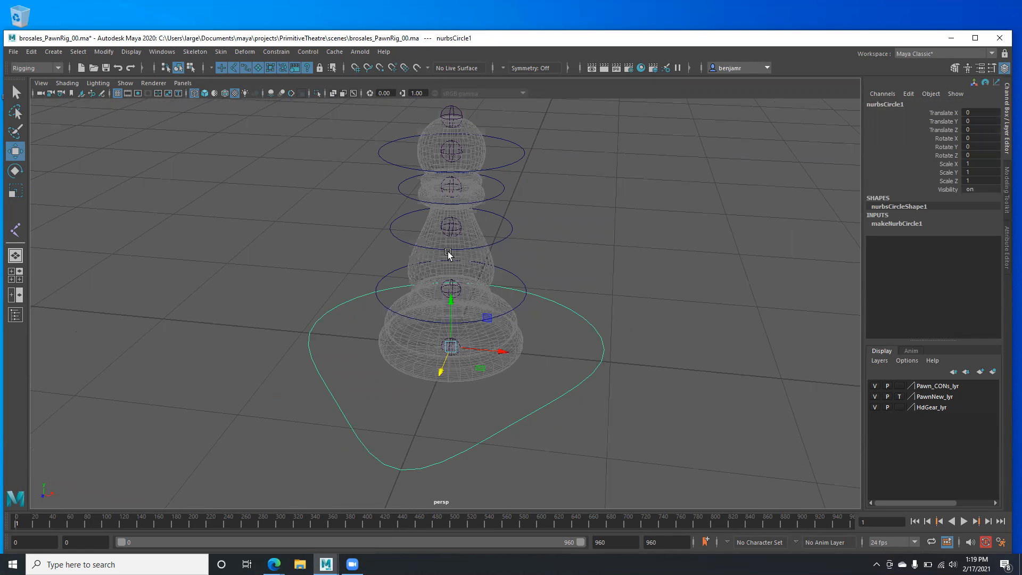
{"action": "left_click_drag", "start_coordinate": [388, 348], "coordinate": [410, 345], "text": "alt"}
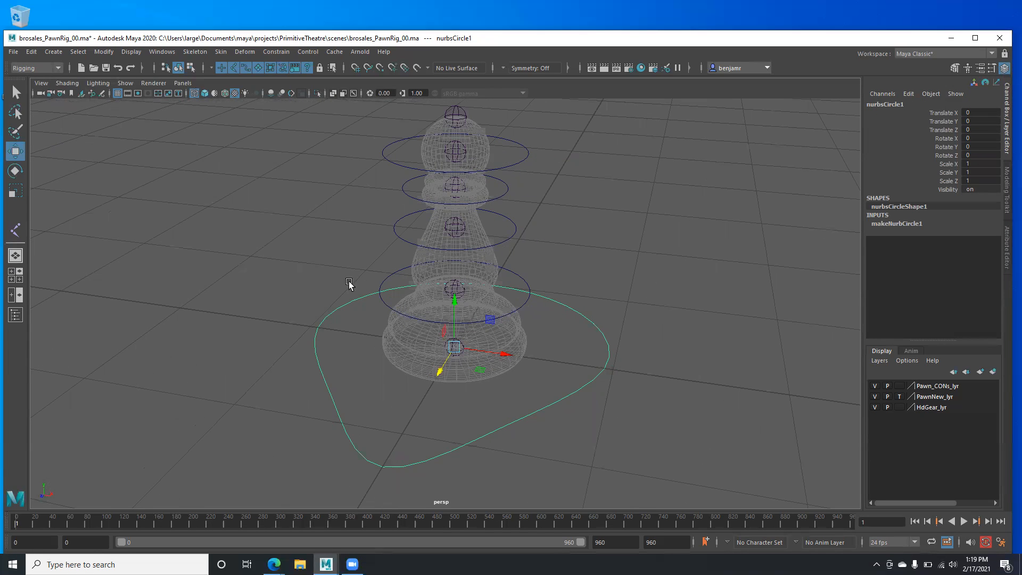
{"action": "left_click_drag", "start_coordinate": [395, 275], "coordinate": [386, 270]}
{"action": "left_click_drag", "start_coordinate": [405, 223], "coordinate": [383, 183]}
{"action": "left_click_drag", "start_coordinate": [393, 139], "coordinate": [367, 180]}
{"action": "left_click_drag", "start_coordinate": [321, 229], "coordinate": [416, 302], "text": "alt"}
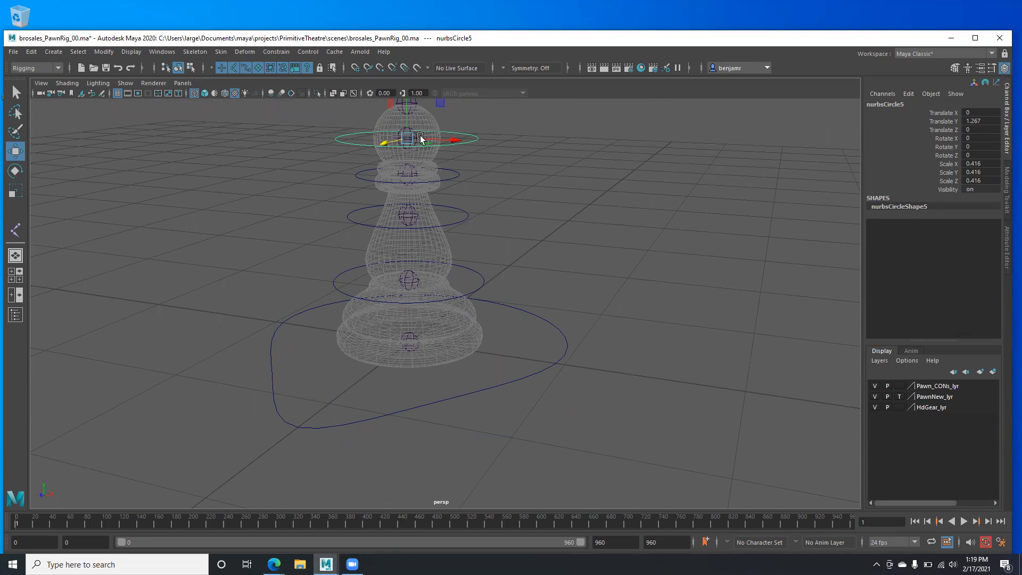
{"action": "left_click_drag", "start_coordinate": [450, 169], "coordinate": [465, 186]}
- Restore the split layout with the node graph and select the teardrop base control
{"action": "key", "text": "space"}
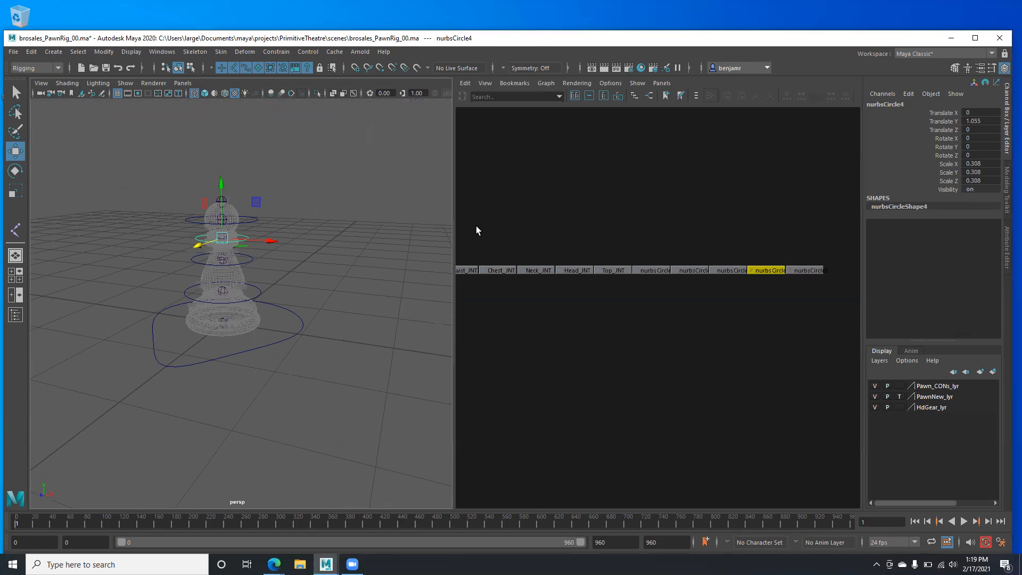
{"action": "right_click_drag", "start_coordinate": [304, 318], "coordinate": [365, 297], "text": "alt"}
{"action": "middle_click_drag", "start_coordinate": [364, 299], "coordinate": [401, 329], "text": "alt"}
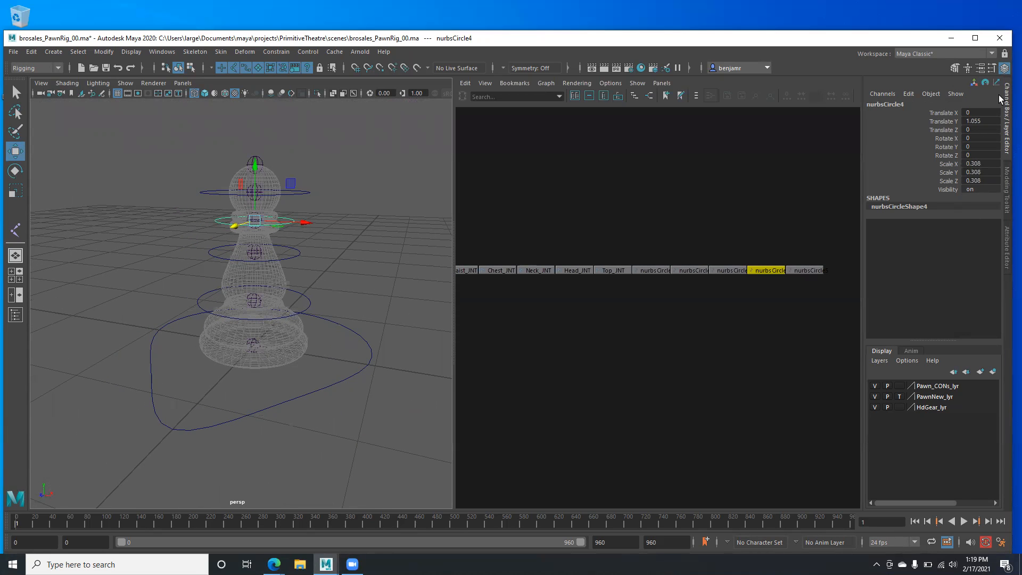
{"action": "left_click", "coordinate": [368, 368]}
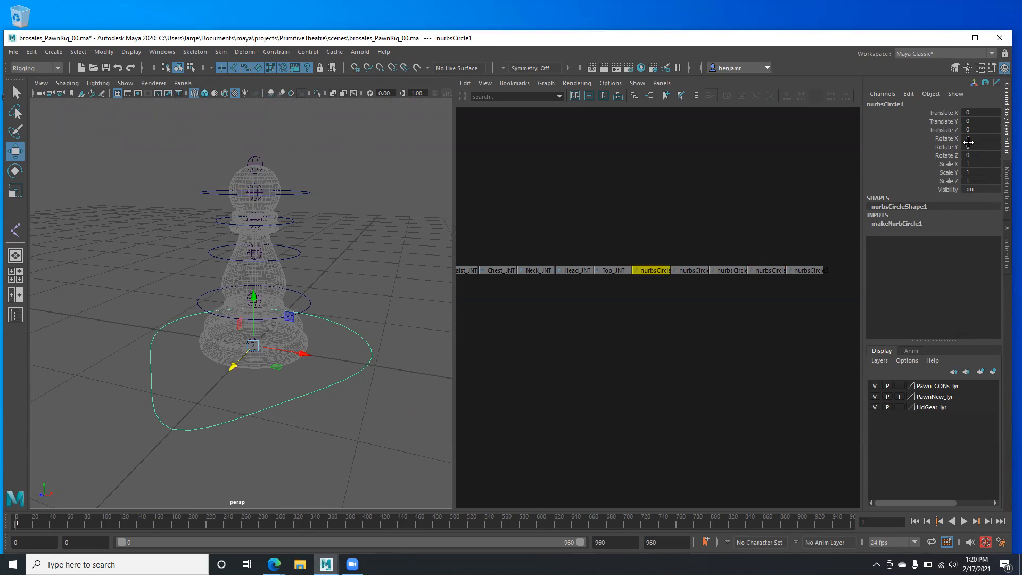
{"action": "left_click_drag", "start_coordinate": [194, 388], "coordinate": [163, 386], "text": "alt"}
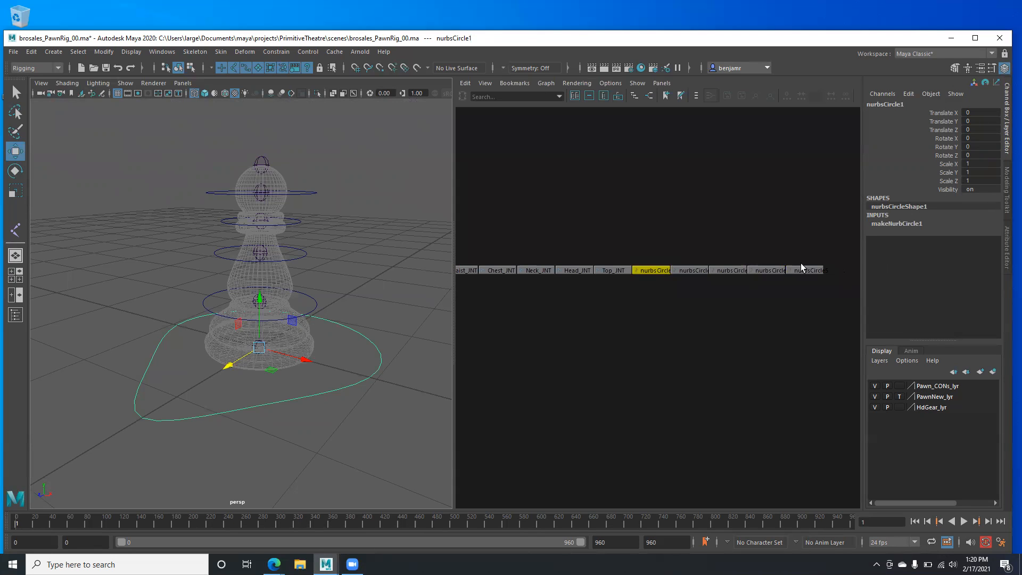
- Select nurbsCircle2 and Shift-add nurbsCircle3, nurbsCircle4 and nurbsCircle5
{"action": "left_click", "coordinate": [315, 302]}
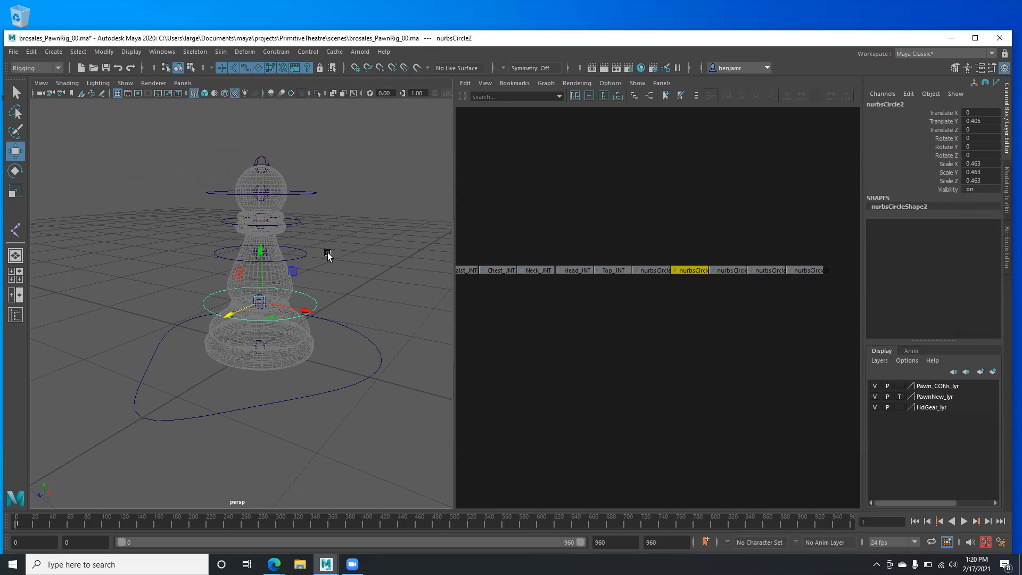
{"action": "left_click_drag", "start_coordinate": [296, 249], "coordinate": [314, 260]}
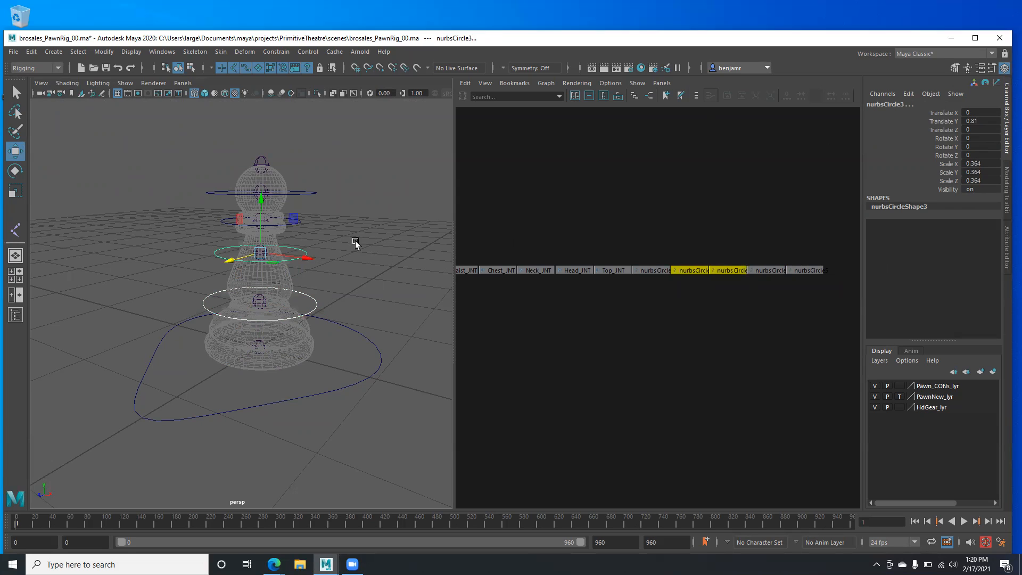
{"action": "left_click_drag", "start_coordinate": [211, 213], "coordinate": [232, 235], "text": "shift"}
{"action": "left_click_drag", "start_coordinate": [200, 181], "coordinate": [216, 210], "text": "shift"}
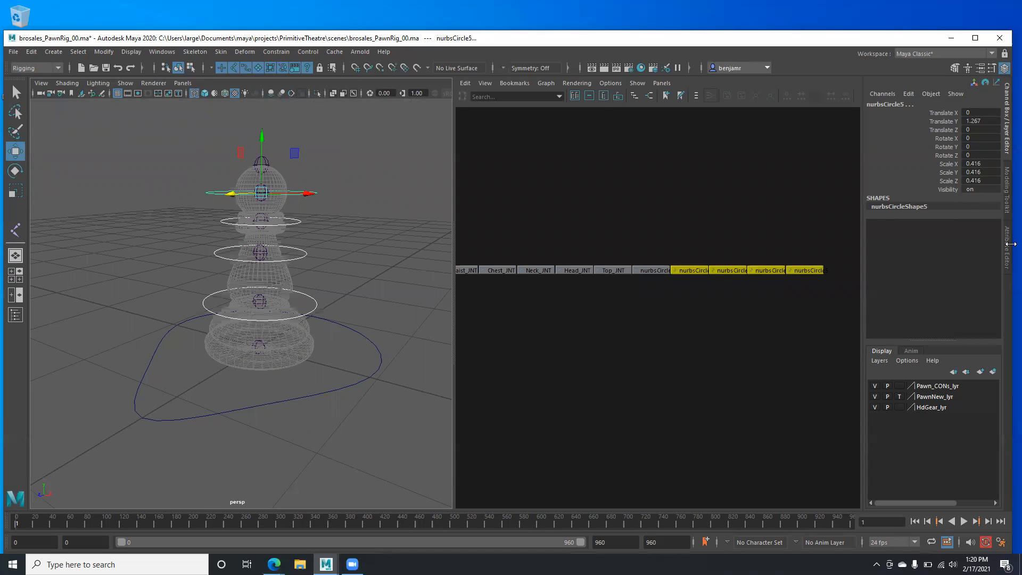
- Freeze the transforms of the five selected control circles
{"action": "left_click_drag", "start_coordinate": [1010, 244], "coordinate": [886, 239]}
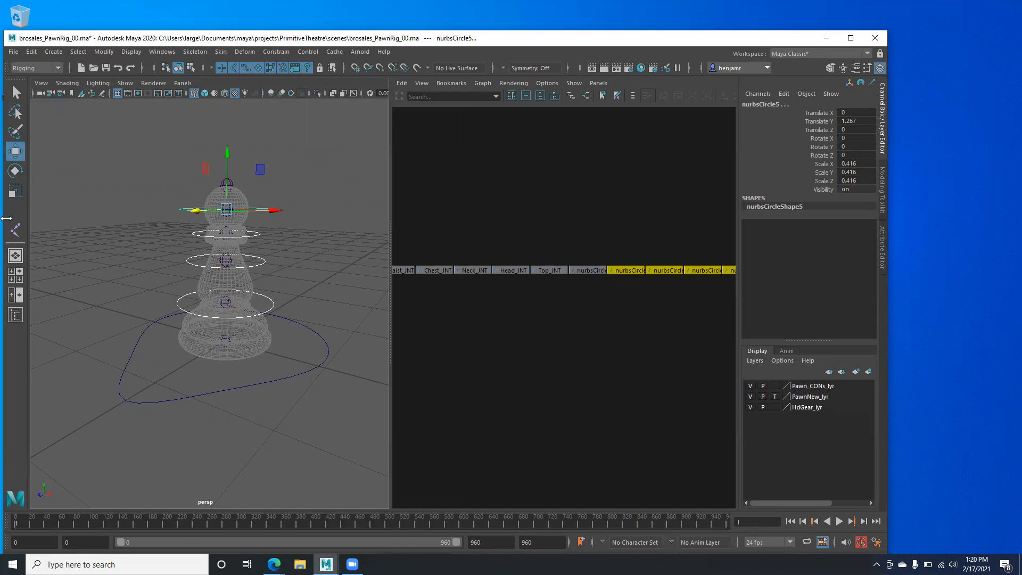
{"action": "left_click_drag", "start_coordinate": [5, 213], "coordinate": [7, 213]}
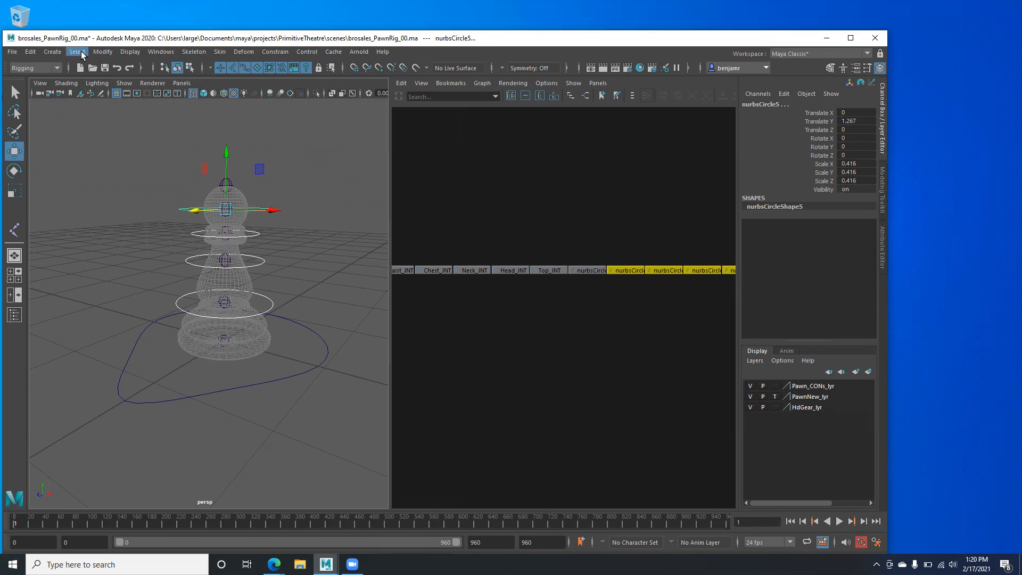
{"action": "left_click", "coordinate": [101, 52]}
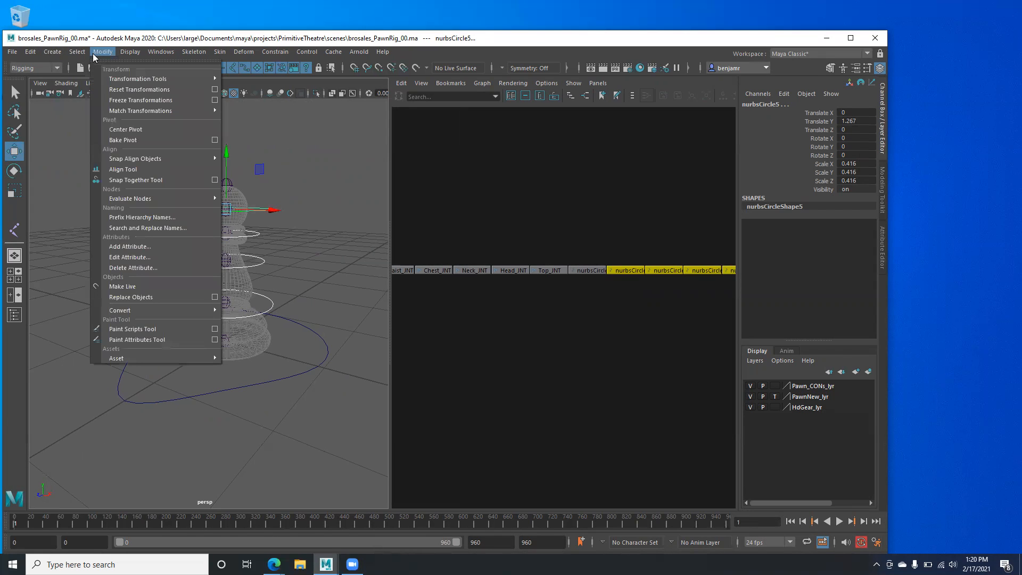
{"action": "left_click", "coordinate": [126, 105]}
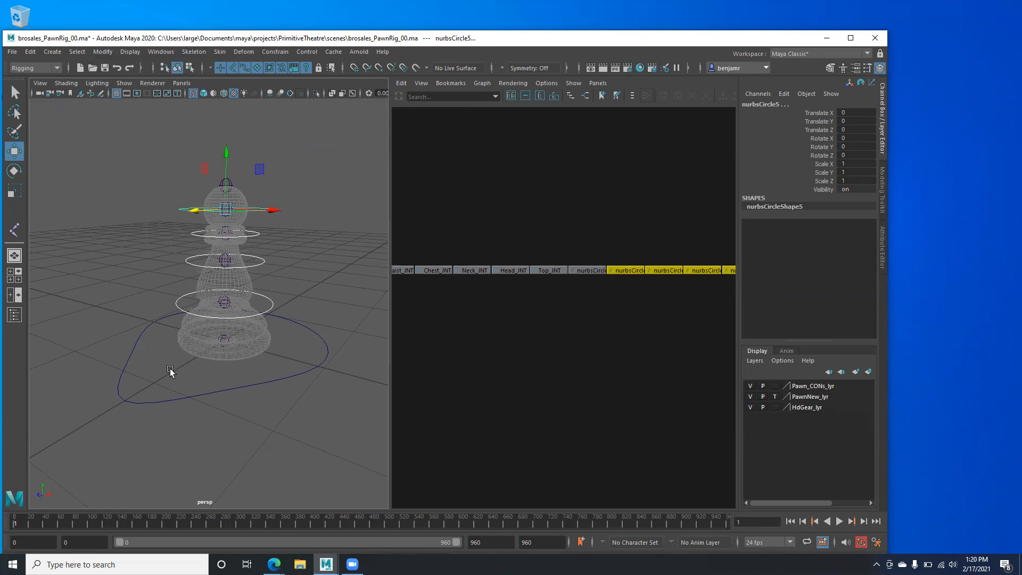
- Select all five nurbsCircle nodes and delete their construction history
{"action": "left_click_drag", "start_coordinate": [204, 378], "coordinate": [216, 434]}
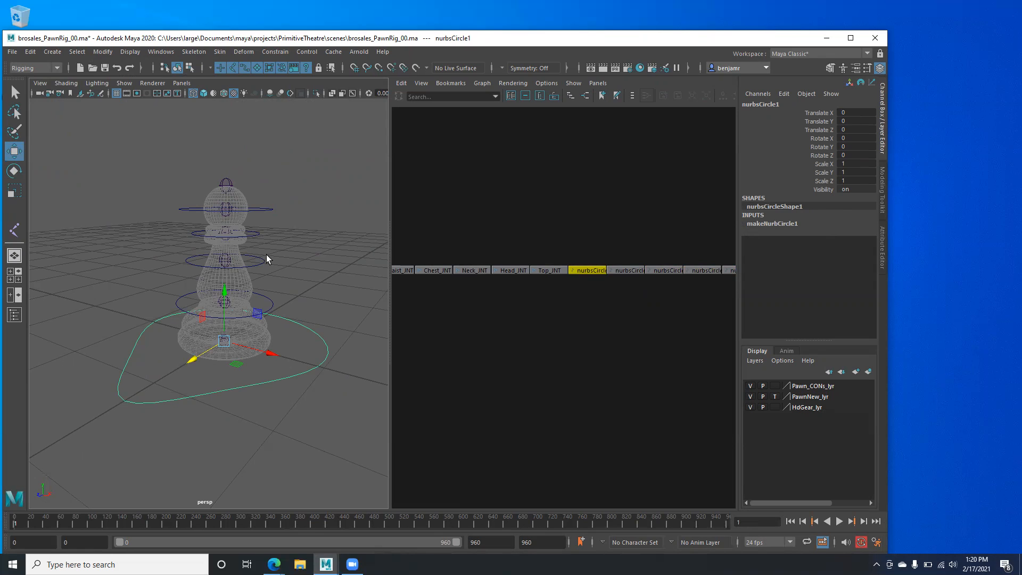
{"action": "middle_click_drag", "start_coordinate": [551, 248], "coordinate": [447, 242], "text": "alt"}
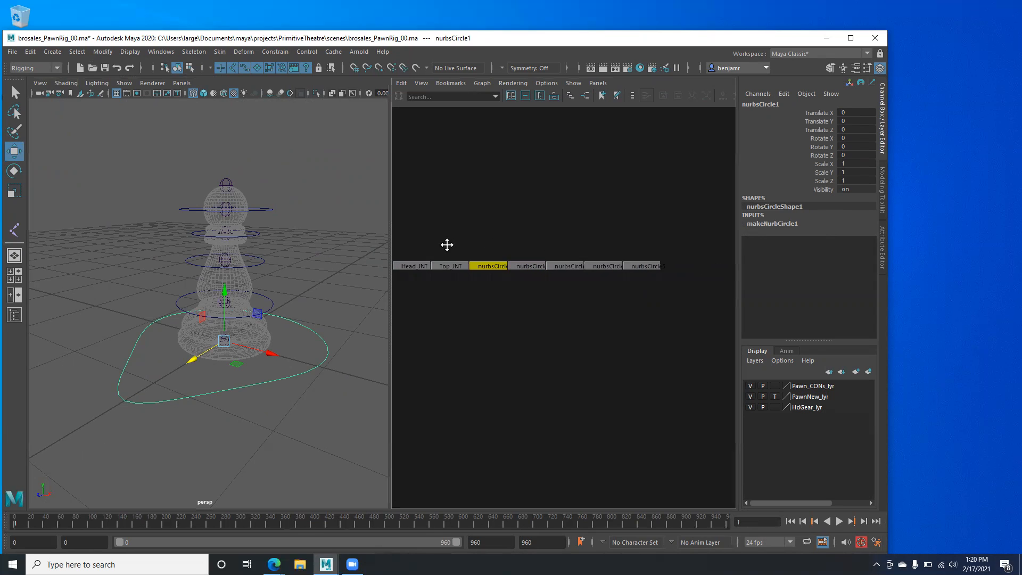
{"action": "left_click_drag", "start_coordinate": [469, 242], "coordinate": [657, 284]}
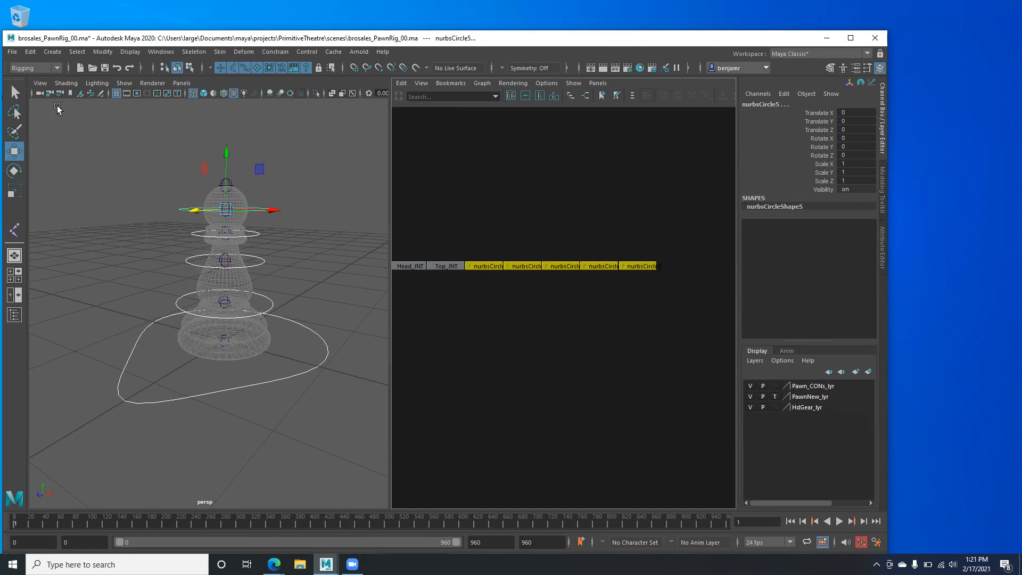
{"action": "left_click", "coordinate": [29, 53]}
{"action": "mouse_move", "coordinate": [69, 181]}
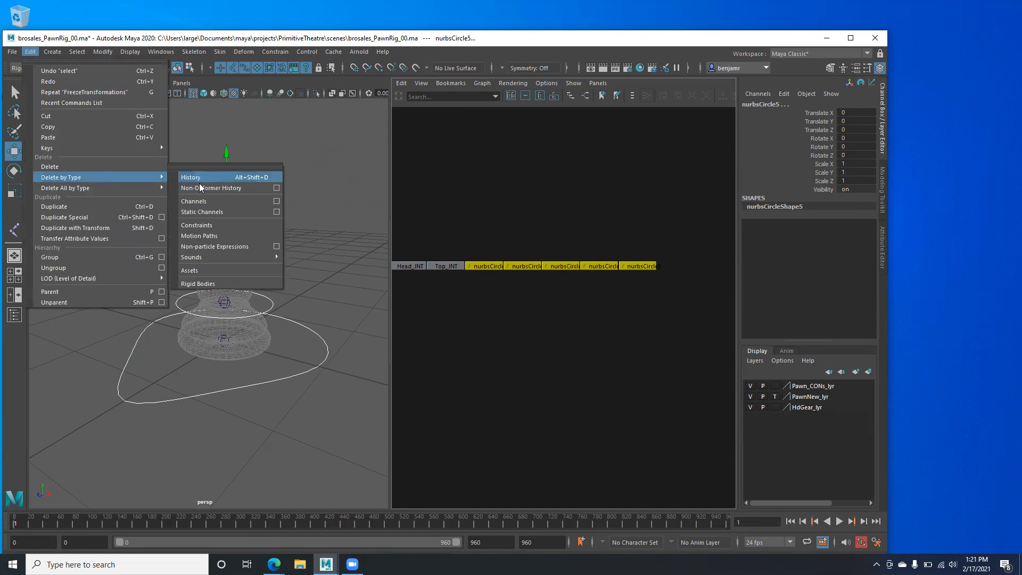
{"action": "left_click", "coordinate": [196, 179]}
- Check the base and top control circles, then shift the node graph view
{"action": "left_click", "coordinate": [304, 409]}
{"action": "left_click_drag", "start_coordinate": [285, 354], "coordinate": [303, 404]}
{"action": "left_click_drag", "start_coordinate": [257, 188], "coordinate": [278, 227]}
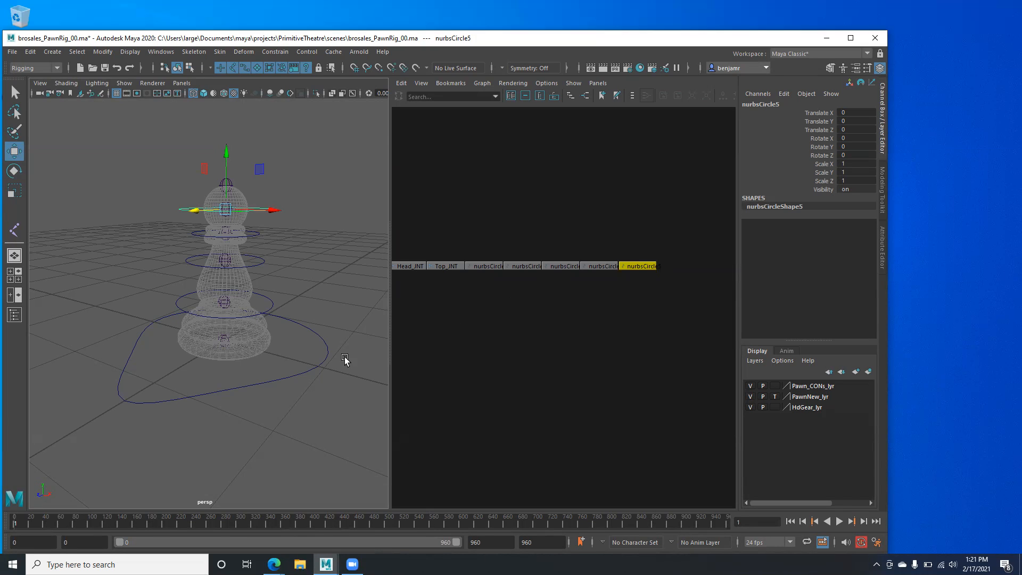
{"action": "scroll", "coordinate": [451, 304], "scroll_direction": "up", "scroll_amount": 2}
{"action": "middle_click_drag", "start_coordinate": [486, 285], "coordinate": [568, 289], "text": "alt"}
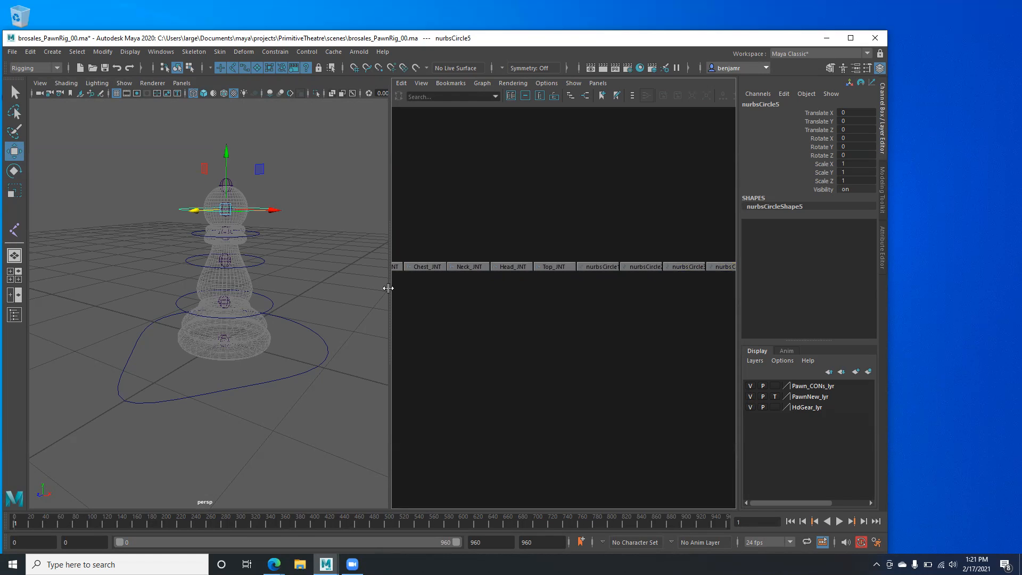
- Group nurbsCircle1, nurbsCircle2 and nurbsCircle3 each on its own with Ctrl+G
{"action": "left_click_drag", "start_coordinate": [388, 290], "coordinate": [294, 296]}
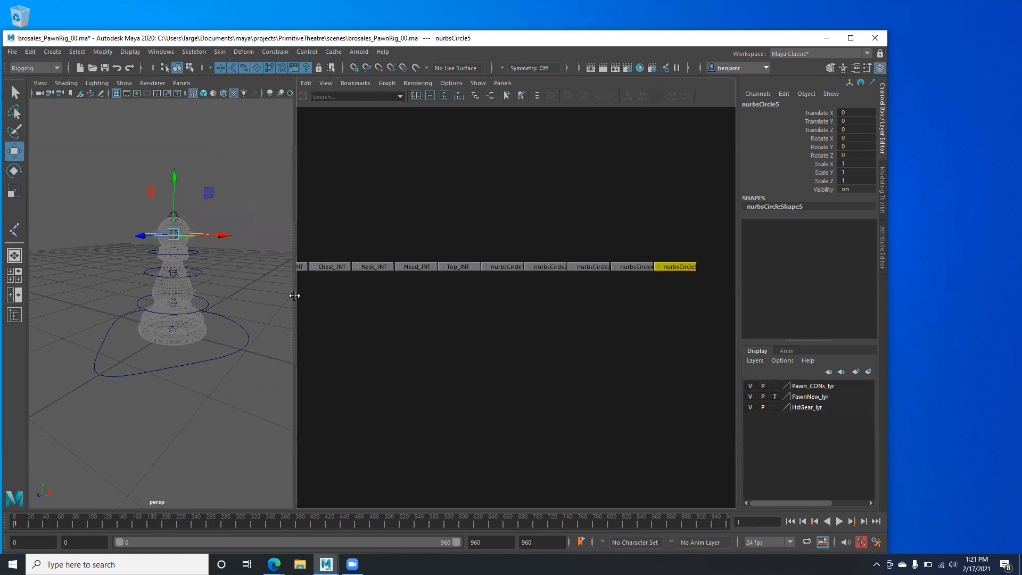
{"action": "middle_click_drag", "start_coordinate": [356, 302], "coordinate": [388, 307], "text": "alt"}
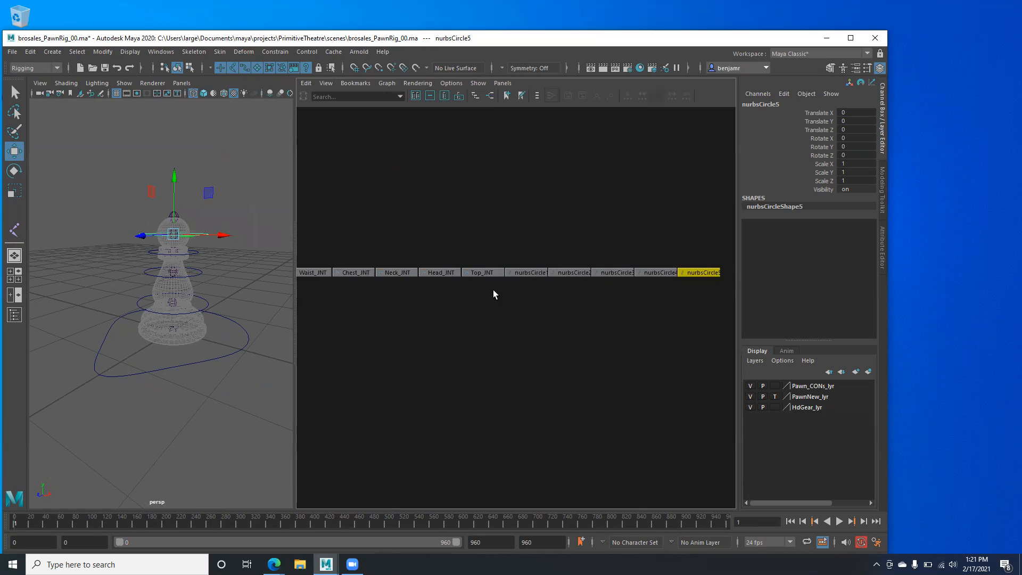
{"action": "left_click", "coordinate": [519, 273]}
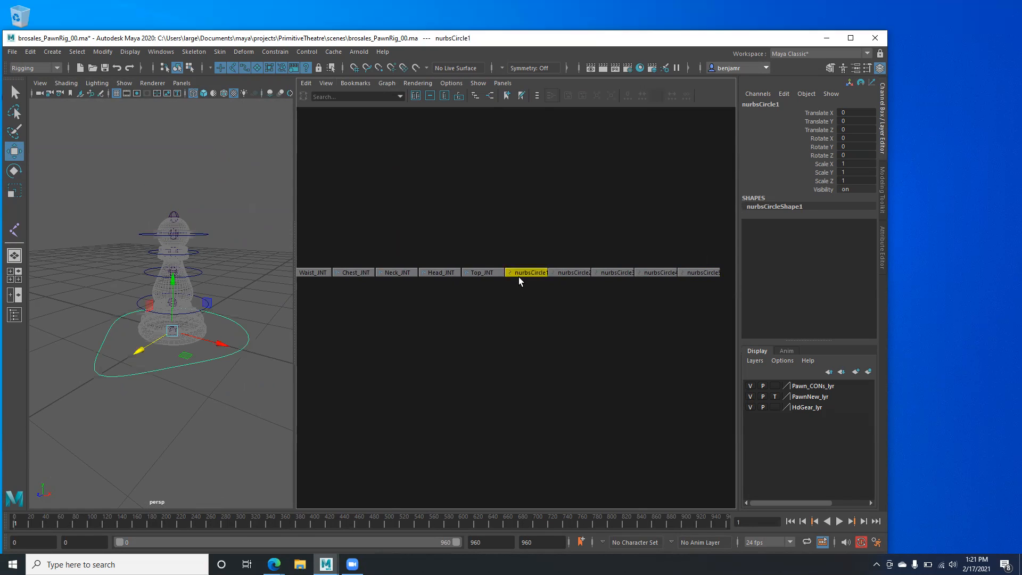
{"action": "middle_click_drag", "start_coordinate": [476, 305], "coordinate": [437, 302], "text": "alt"}
{"action": "right_click_drag", "start_coordinate": [443, 308], "coordinate": [542, 347], "text": "alt"}
{"action": "middle_click_drag", "start_coordinate": [443, 309], "coordinate": [455, 343], "text": "alt"}
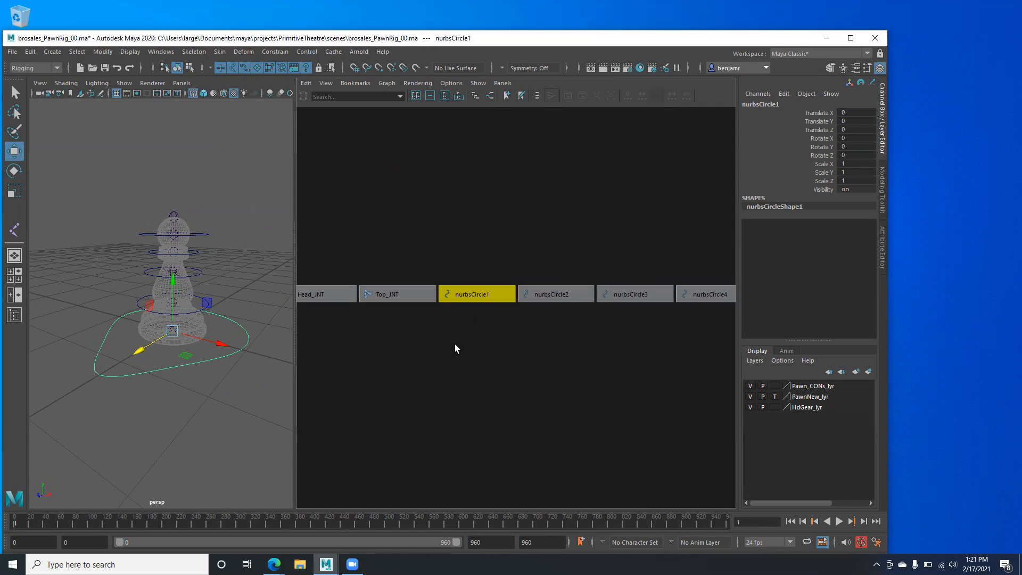
{"action": "key", "text": "ctrl+g"}
{"action": "left_click", "coordinate": [468, 294]}
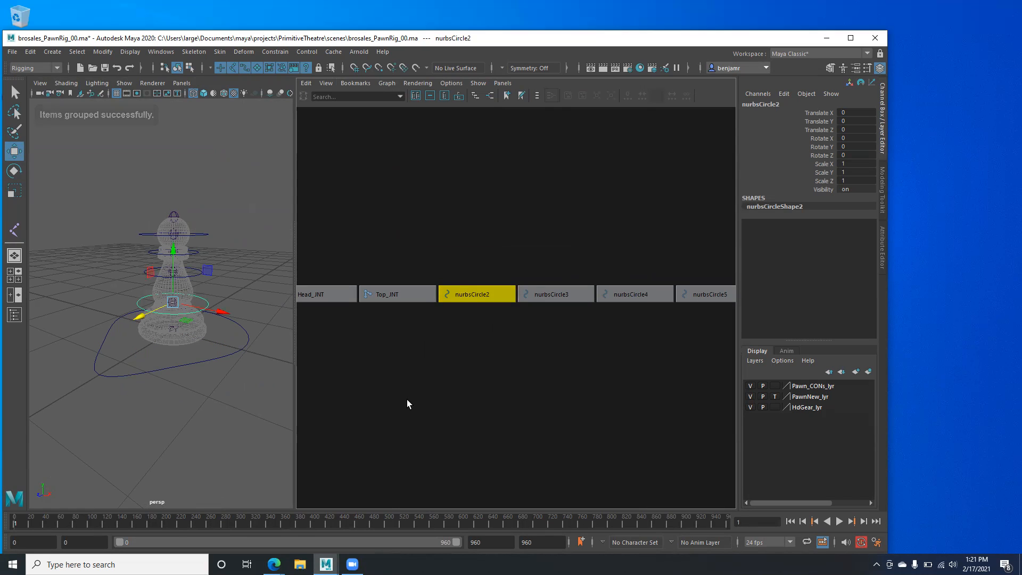
{"action": "key", "text": "ctrl+g"}
{"action": "left_click", "coordinate": [465, 294]}
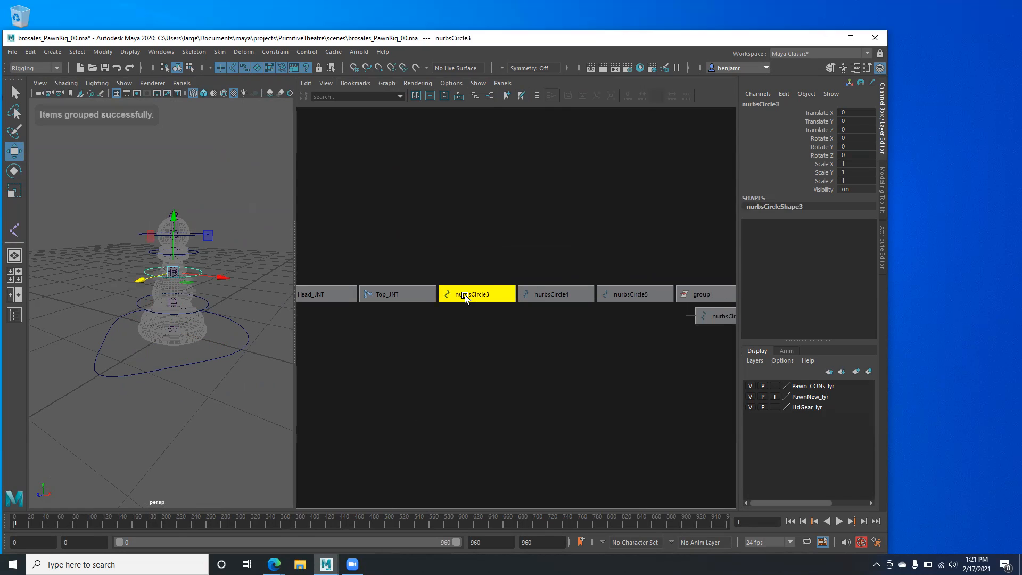
{"action": "key", "text": "ctrl+g"}
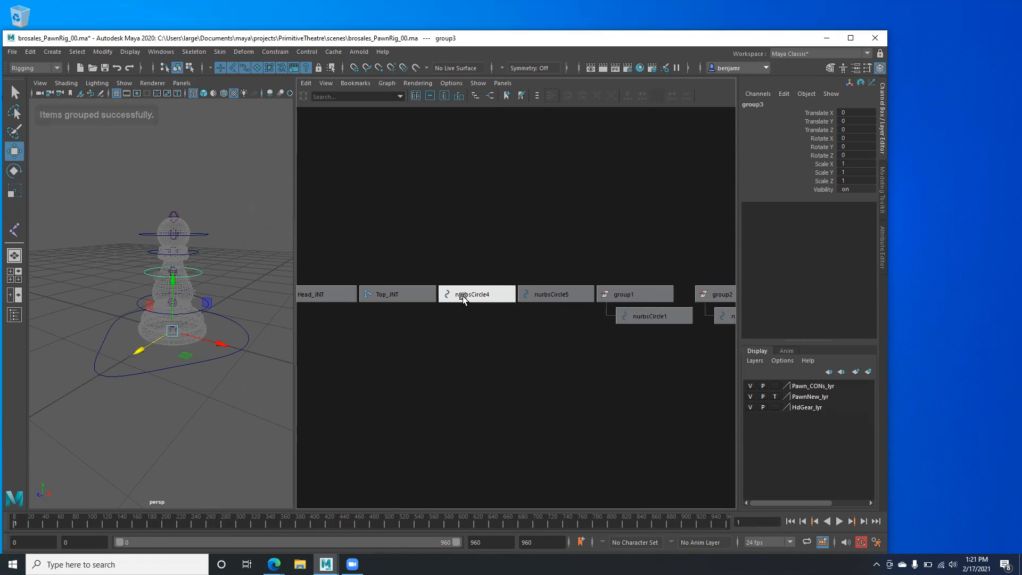
- Group nurbsCircle4 and nurbsCircle5 individually, then frame group1–group5 and select group1
{"action": "left_click", "coordinate": [462, 296]}
{"action": "key", "text": "ctrl+g"}
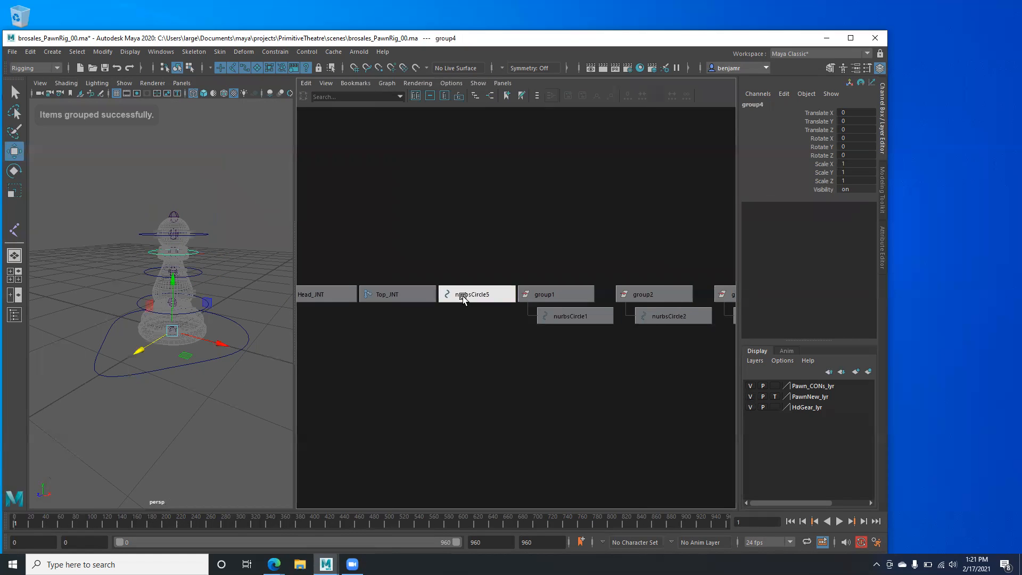
{"action": "left_click", "coordinate": [462, 296]}
{"action": "key", "text": "ctrl+g"}
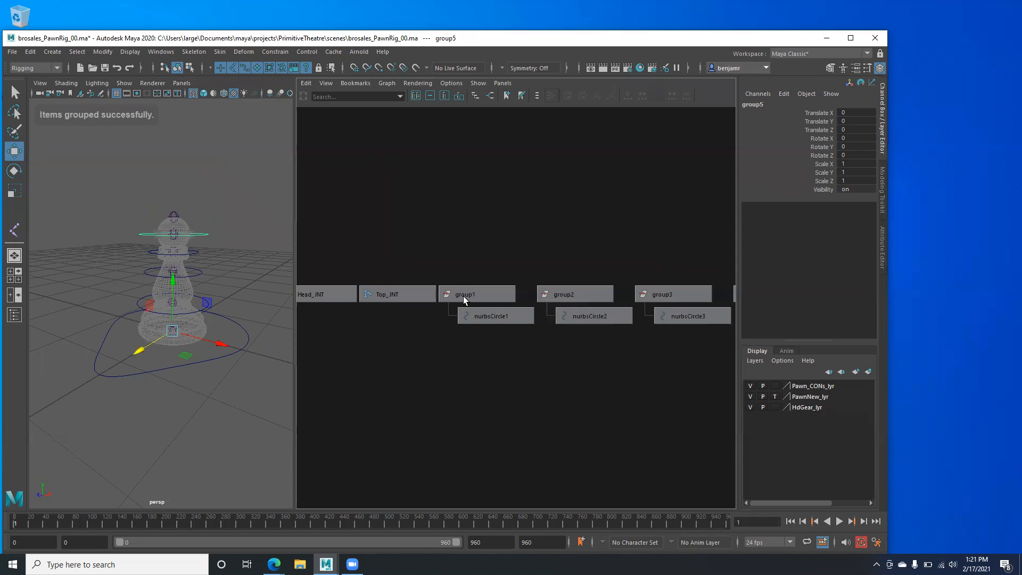
{"action": "right_click_drag", "start_coordinate": [515, 338], "coordinate": [449, 323], "text": "alt"}
{"action": "middle_click_drag", "start_coordinate": [427, 317], "coordinate": [378, 310], "text": "alt"}
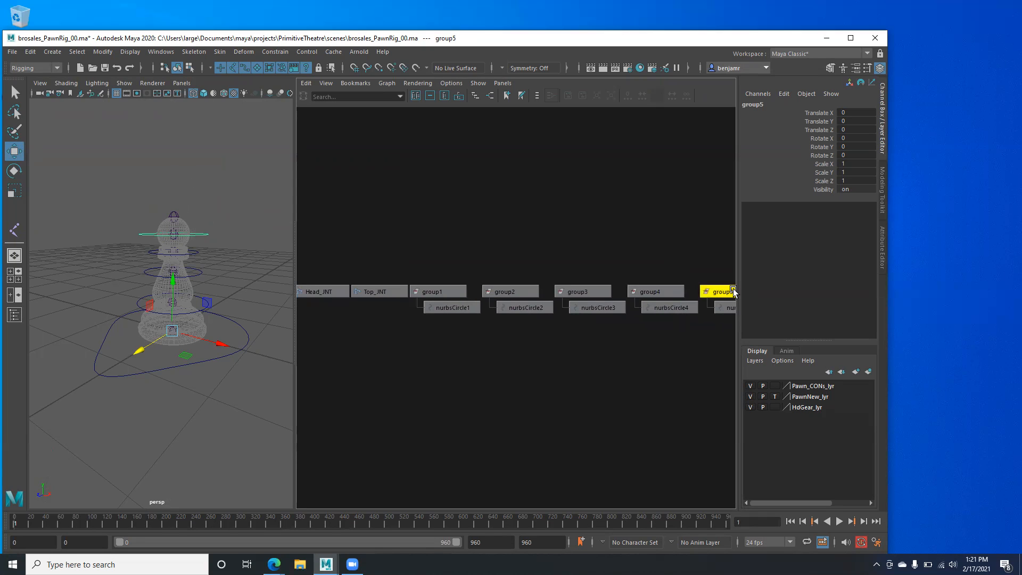
{"action": "middle_click_drag", "start_coordinate": [619, 326], "coordinate": [409, 309], "text": "alt"}
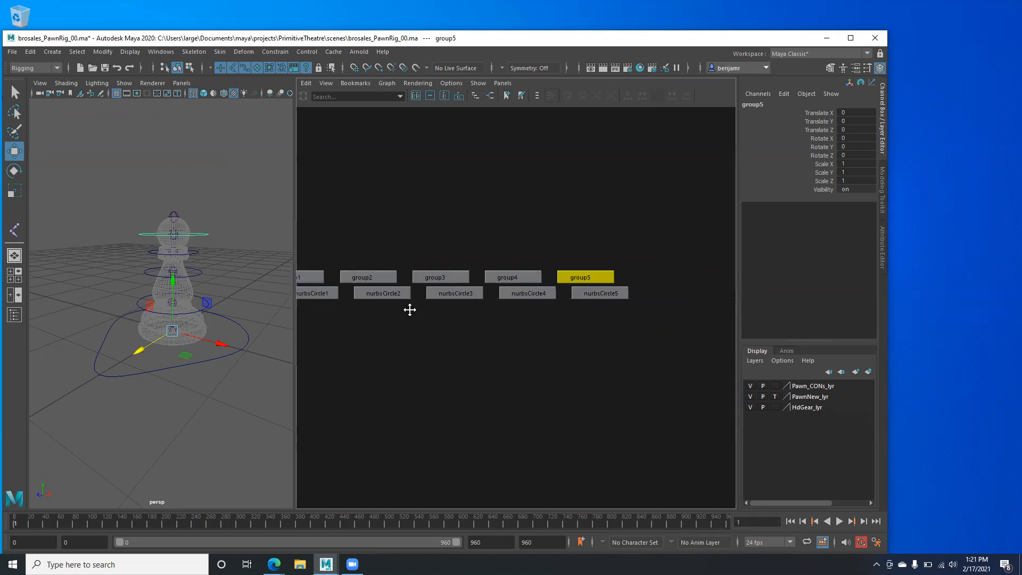
{"action": "middle_click_drag", "start_coordinate": [481, 322], "coordinate": [583, 333], "text": "alt"}
{"action": "right_click_drag", "start_coordinate": [489, 353], "coordinate": [472, 354], "text": "alt"}
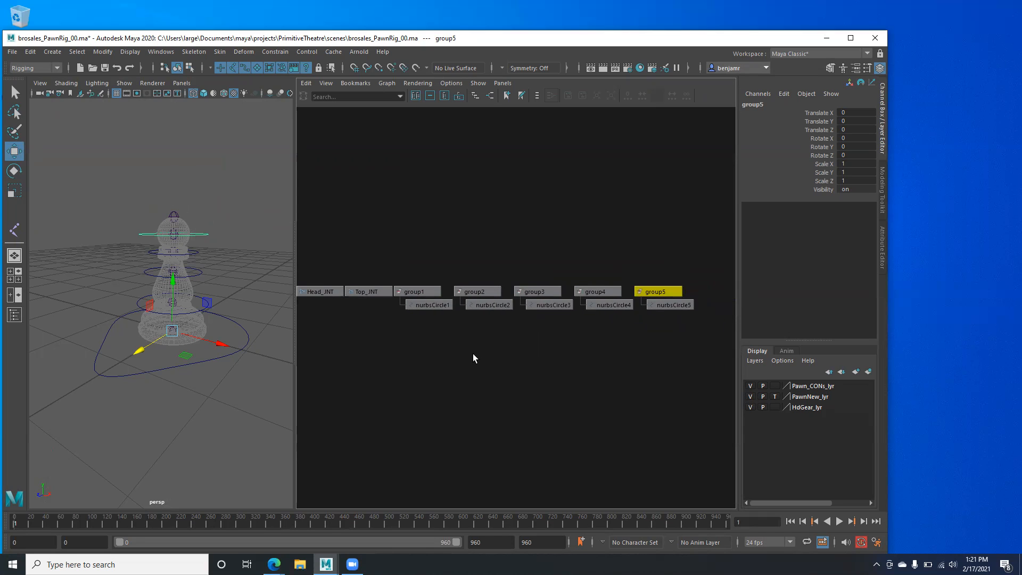
{"action": "left_click_drag", "start_coordinate": [425, 267], "coordinate": [431, 325]}
{"action": "key", "text": "Right"}
{"action": "key", "text": "Right"}
{"action": "key", "text": "Right"}
{"action": "key", "text": "Right"}
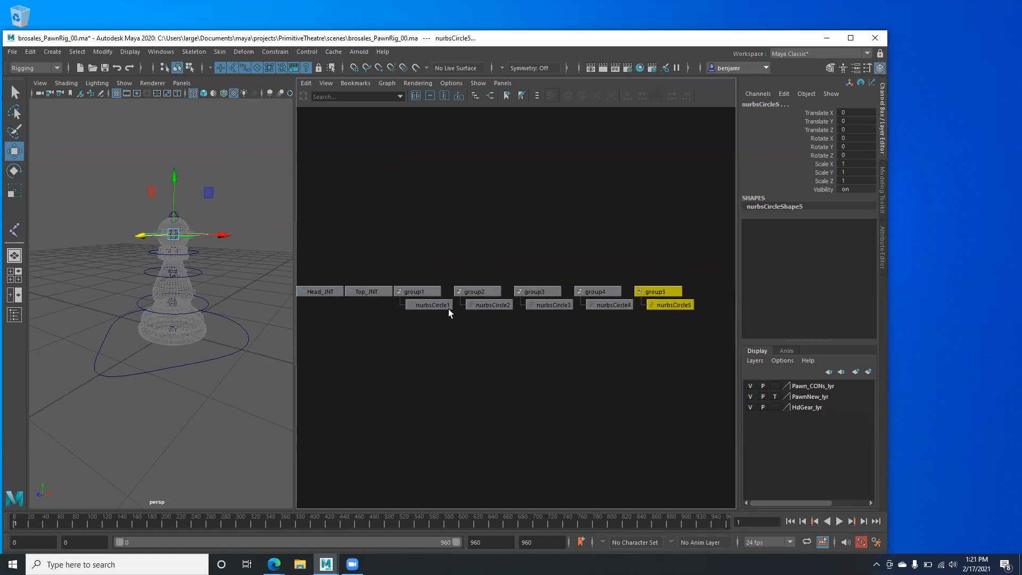
- Parent Base_JNT under the nurbsCircle1 control curve inside group1
{"action": "middle_click_drag", "start_coordinate": [449, 311], "coordinate": [563, 285], "text": "alt"}
{"action": "middle_click_drag", "start_coordinate": [447, 303], "coordinate": [561, 306], "text": "alt"}
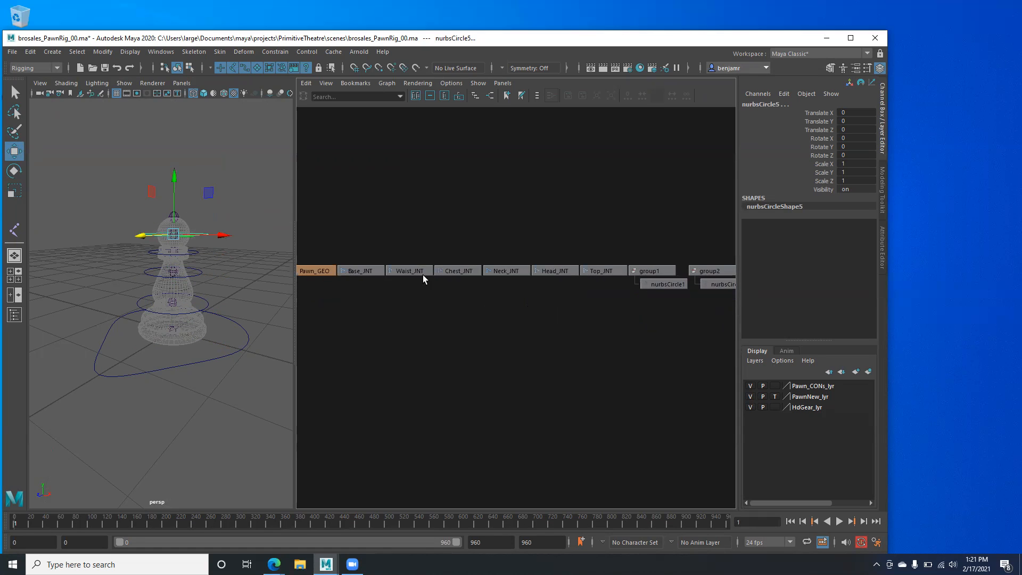
{"action": "left_click", "coordinate": [345, 271]}
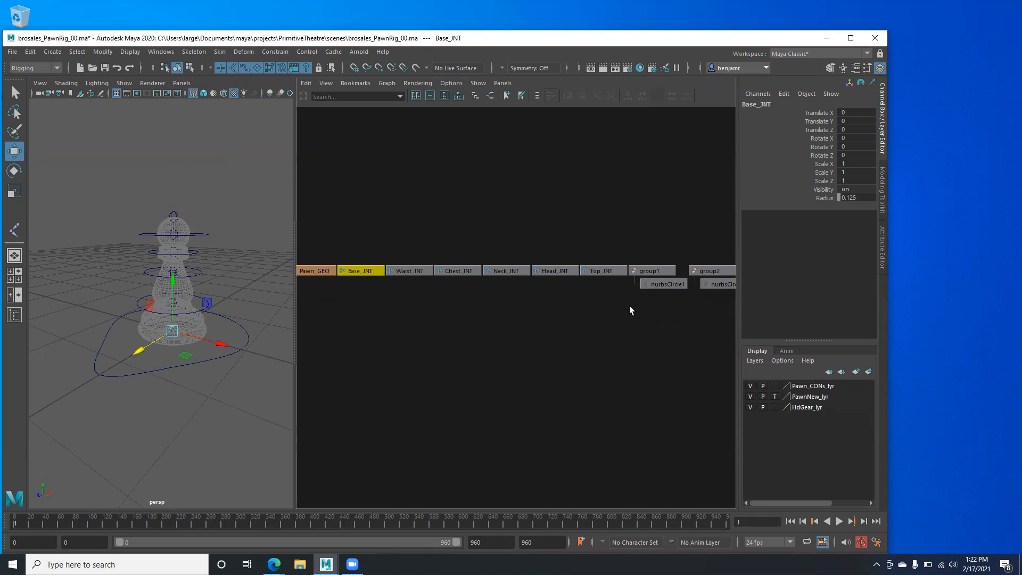
{"action": "middle_click_drag", "start_coordinate": [630, 307], "coordinate": [538, 290], "text": "alt"}
{"action": "scroll", "coordinate": [185, 376], "scroll_direction": "up", "scroll_amount": 5}
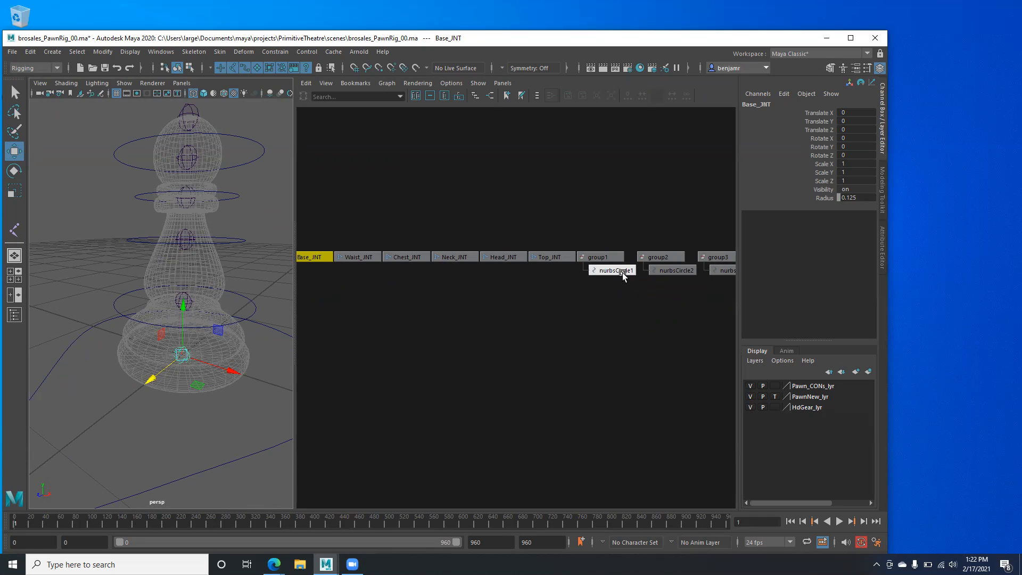
{"action": "middle_click_drag", "start_coordinate": [540, 291], "coordinate": [572, 287], "text": "alt"}
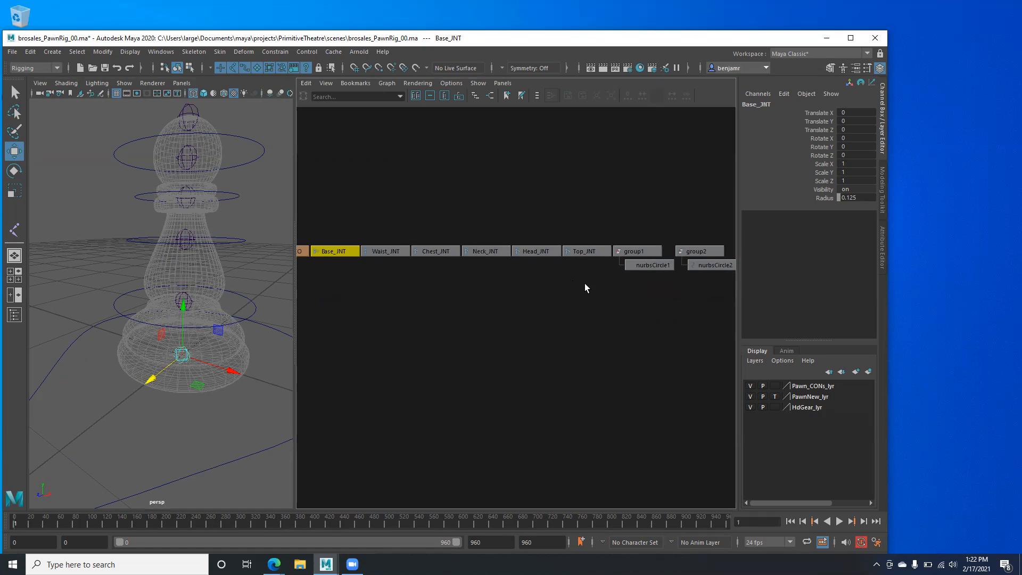
{"action": "left_click", "coordinate": [327, 229]}
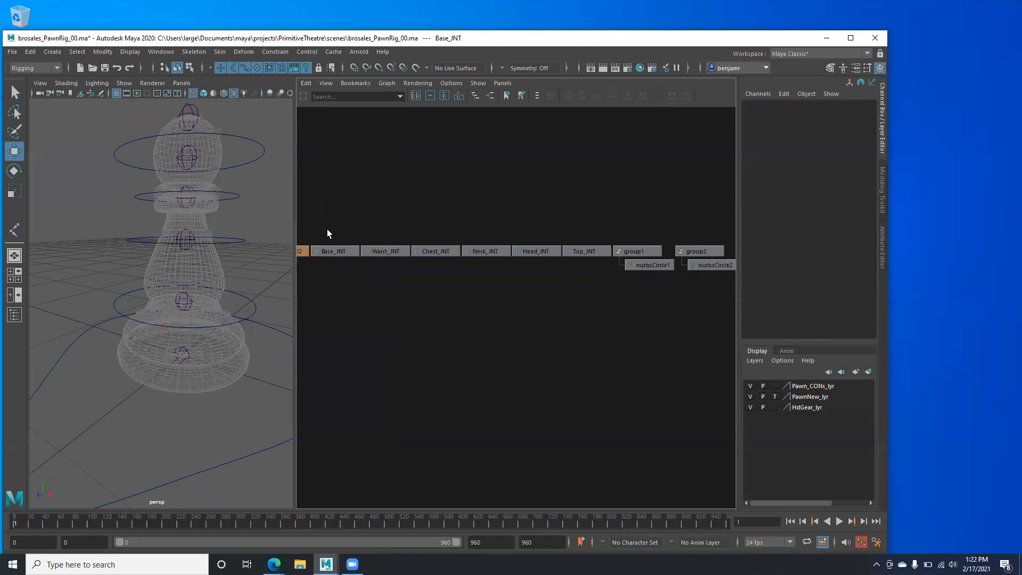
{"action": "left_click", "coordinate": [332, 251]}
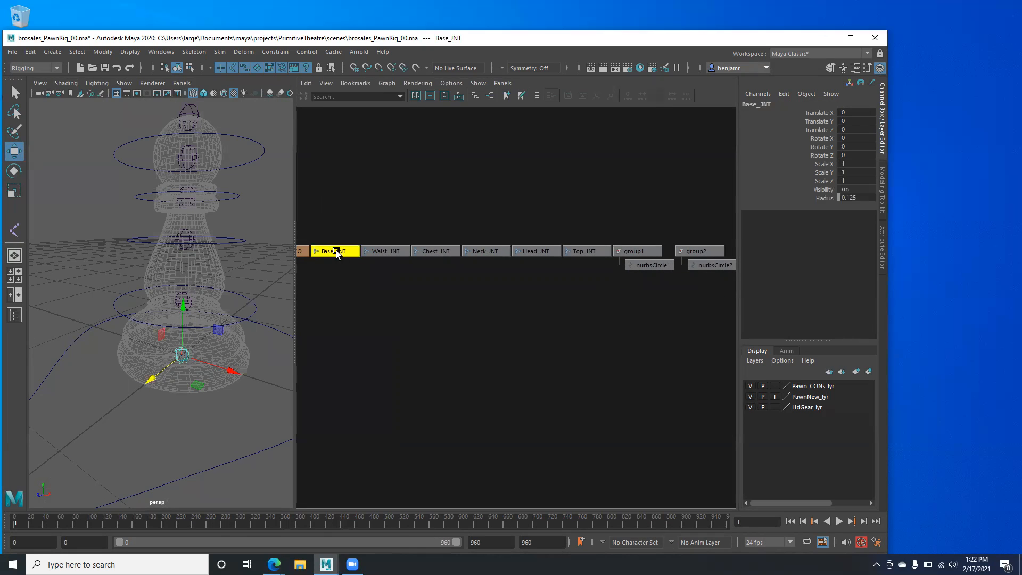
{"action": "left_click", "coordinate": [654, 265], "text": "shift"}
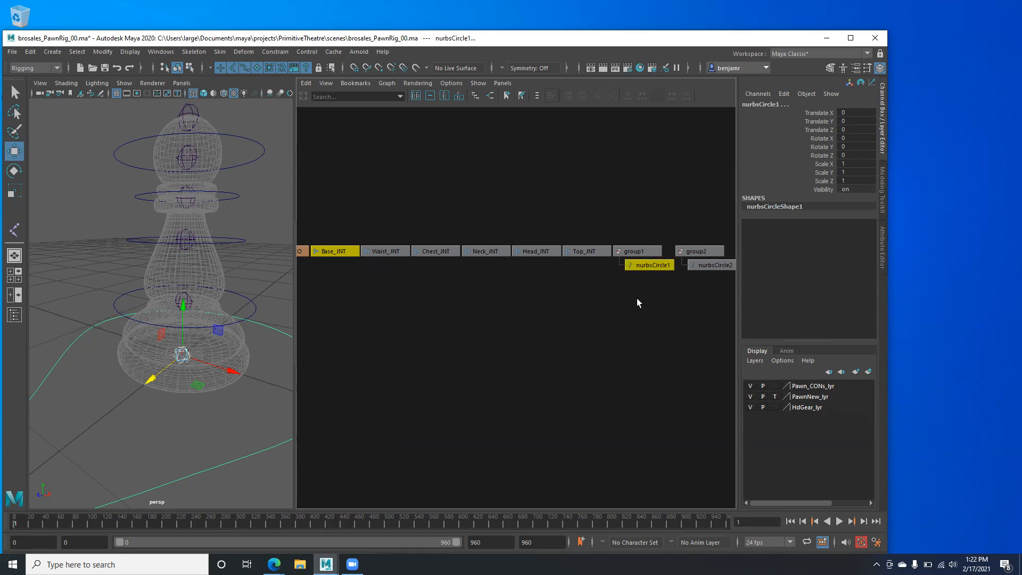
{"action": "key", "text": "p"}
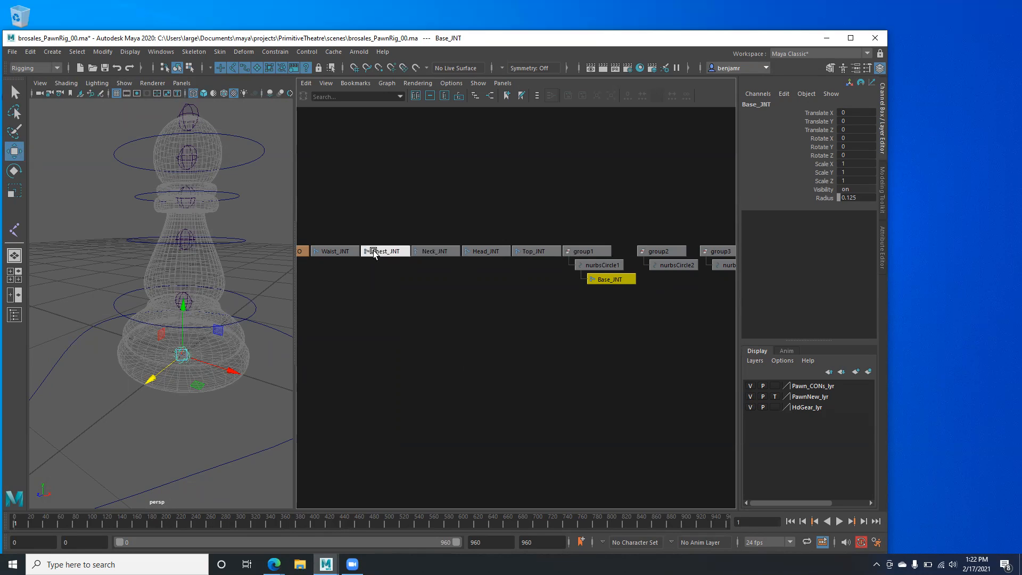
- Parent Waist_JNT under nurbsCircle2 and Chest_JNT under nurbsCircle3
{"action": "left_click", "coordinate": [339, 250]}
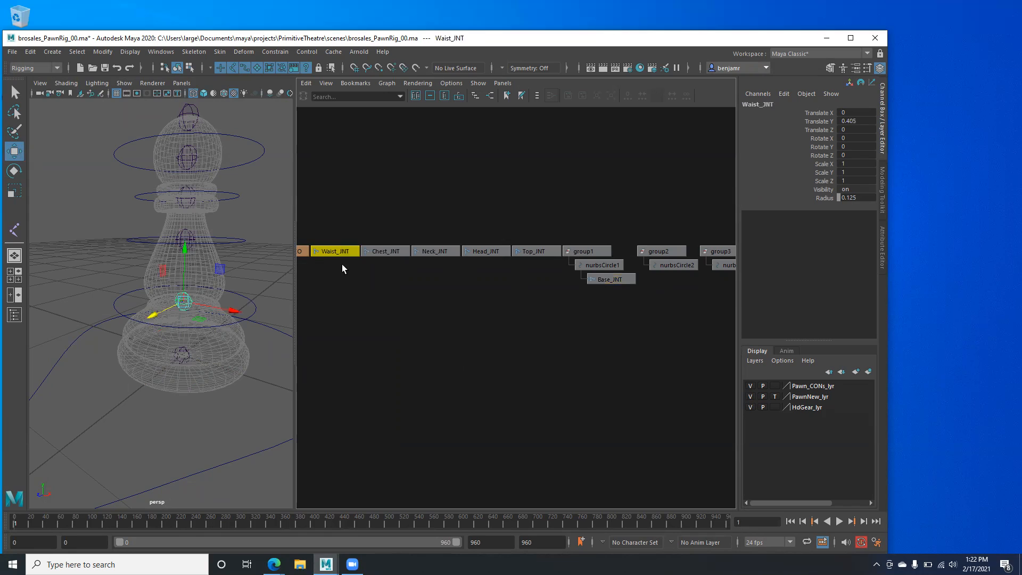
{"action": "left_click", "coordinate": [666, 267]}
{"action": "key", "text": "p"}
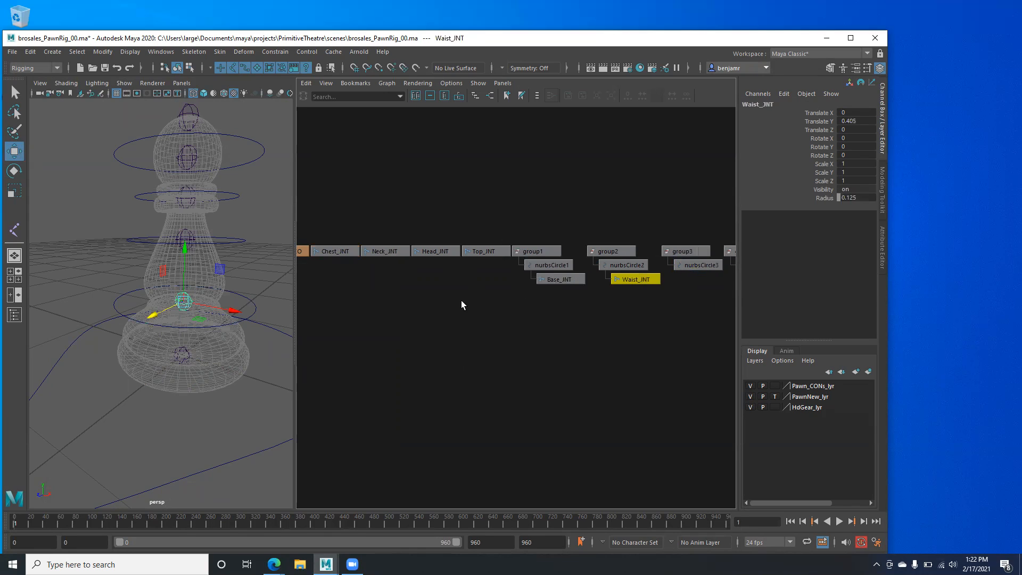
{"action": "left_click", "coordinate": [324, 253]}
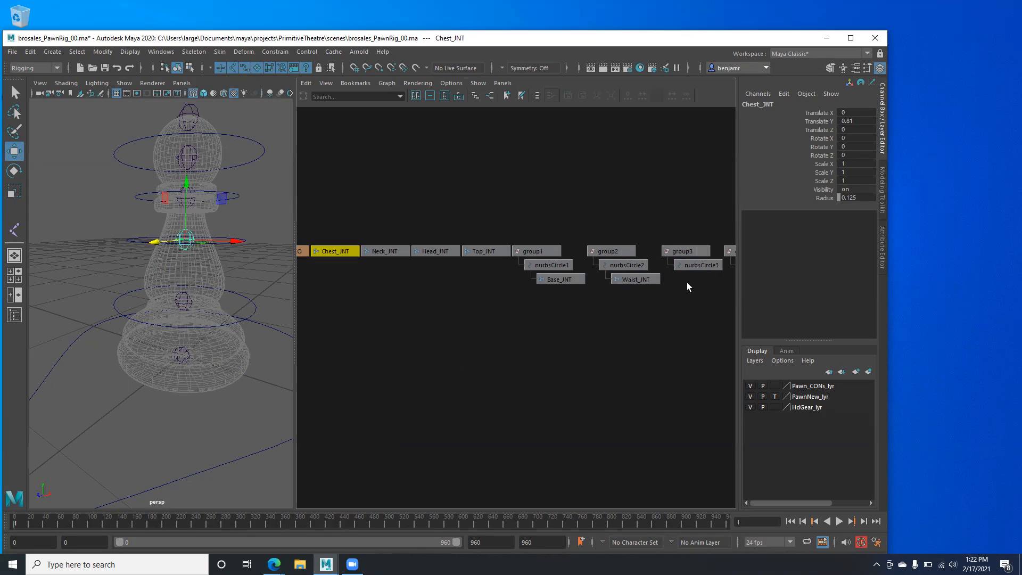
{"action": "left_click", "coordinate": [690, 264], "text": "shift"}
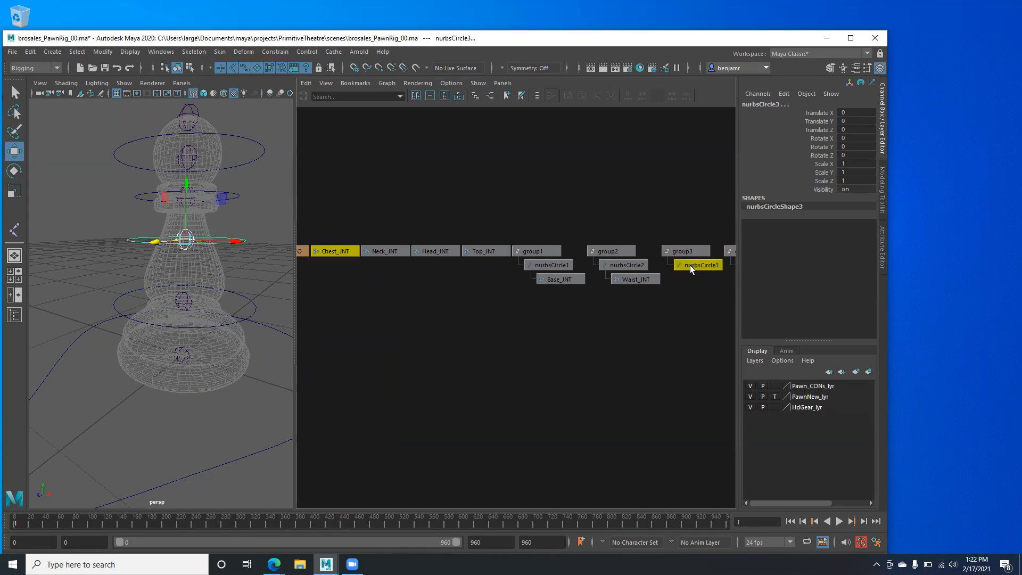
{"action": "key", "text": "p"}
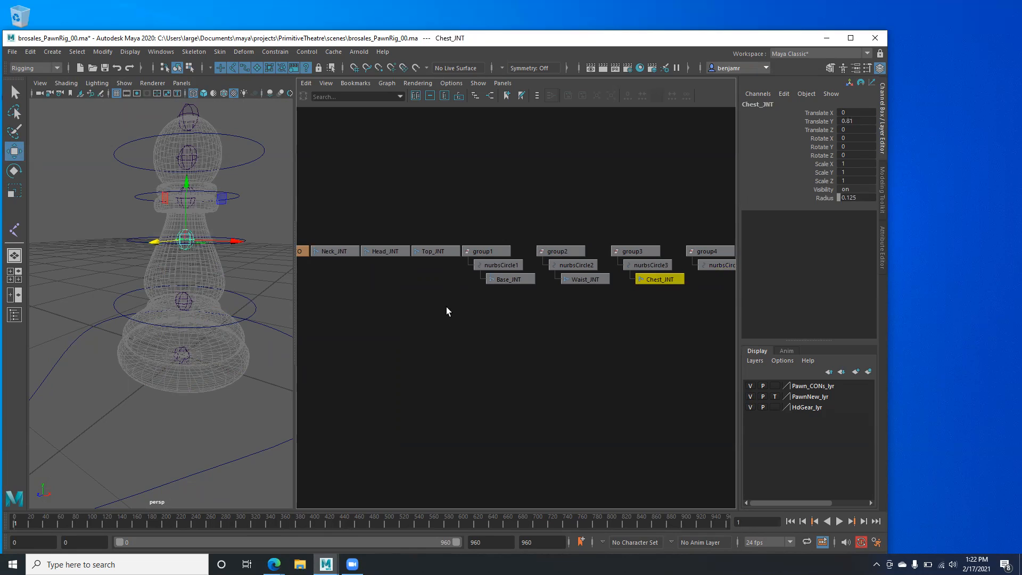
- Parent Neck_JNT under nurbsCircle4 and Head_JNT under nurbsCircle5, then reframe the views
{"action": "left_click", "coordinate": [341, 252]}
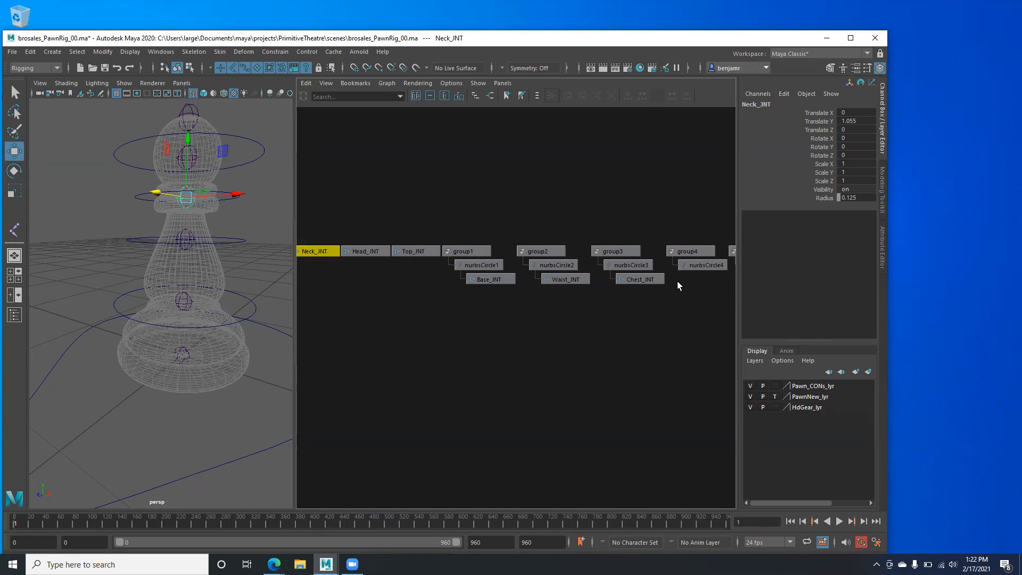
{"action": "left_click", "coordinate": [693, 265], "text": "shift"}
{"action": "key", "text": "p"}
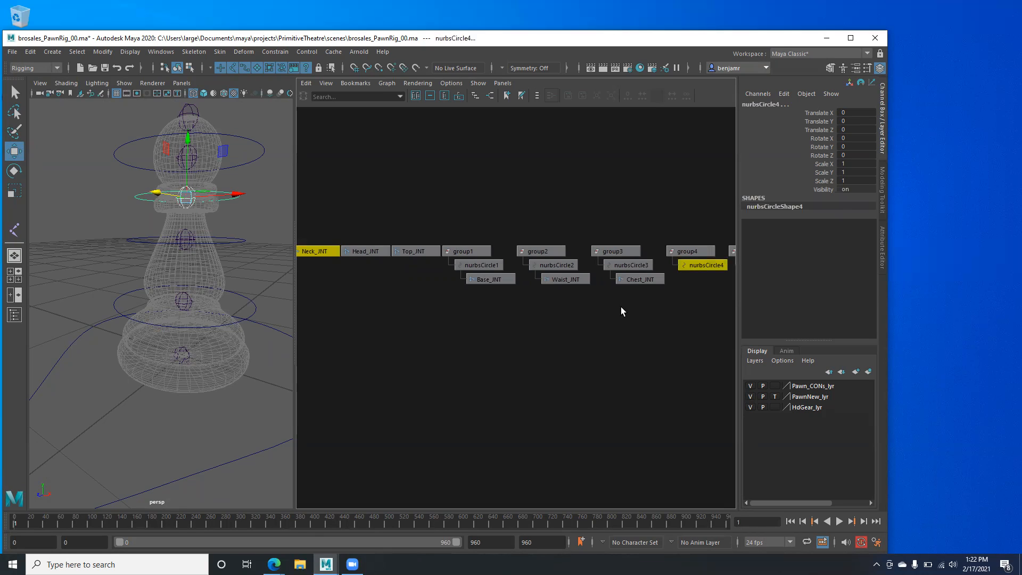
{"action": "left_click", "coordinate": [318, 251]}
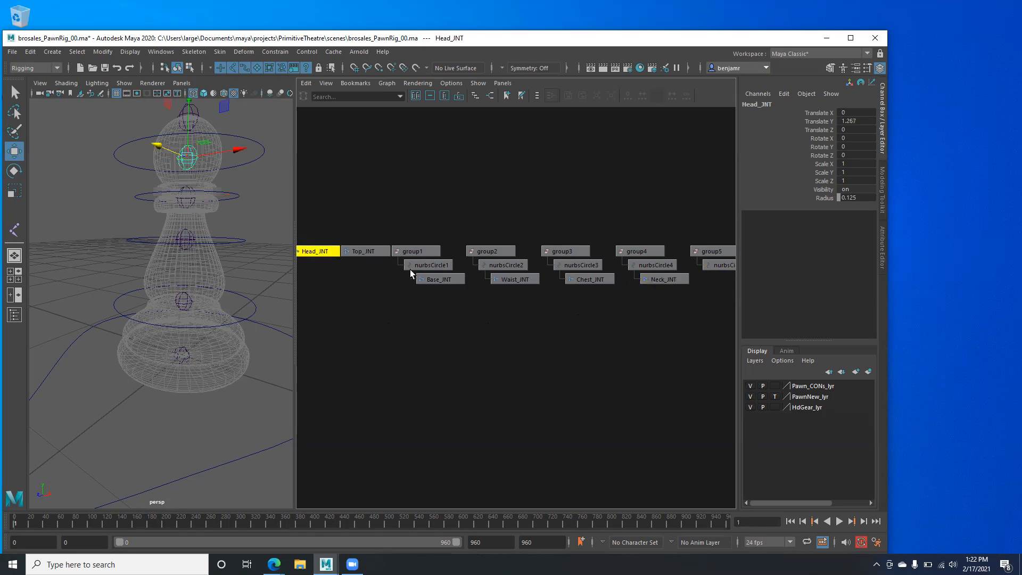
{"action": "left_click", "coordinate": [716, 266], "text": "shift"}
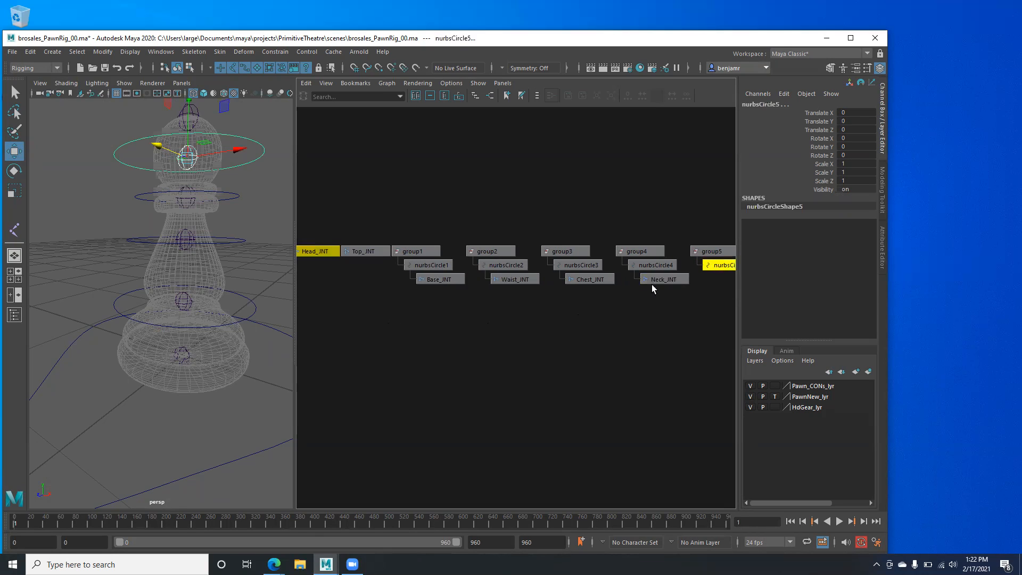
{"action": "key", "text": "p"}
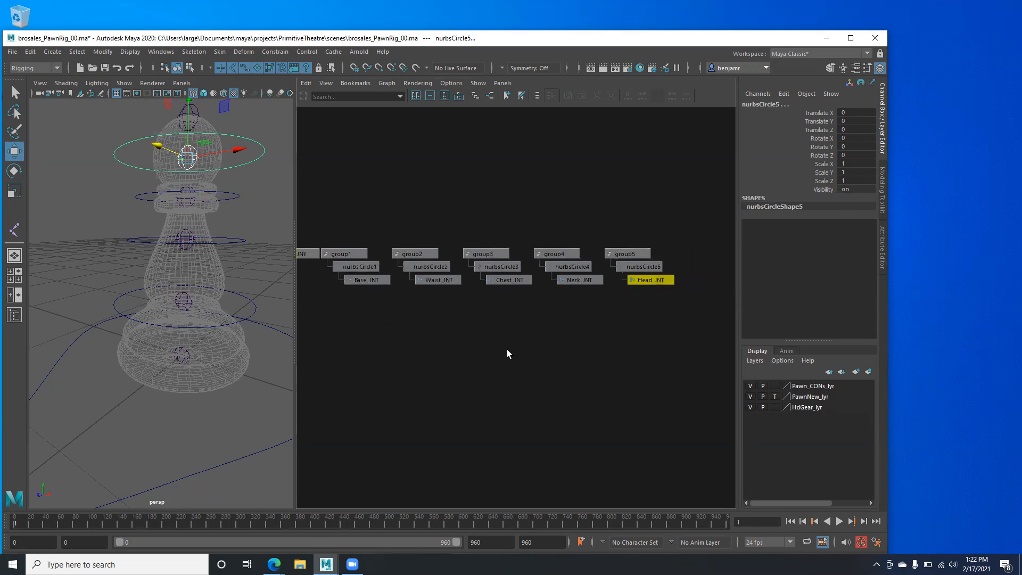
{"action": "scroll", "coordinate": [458, 355], "scroll_direction": "down", "scroll_amount": 1}
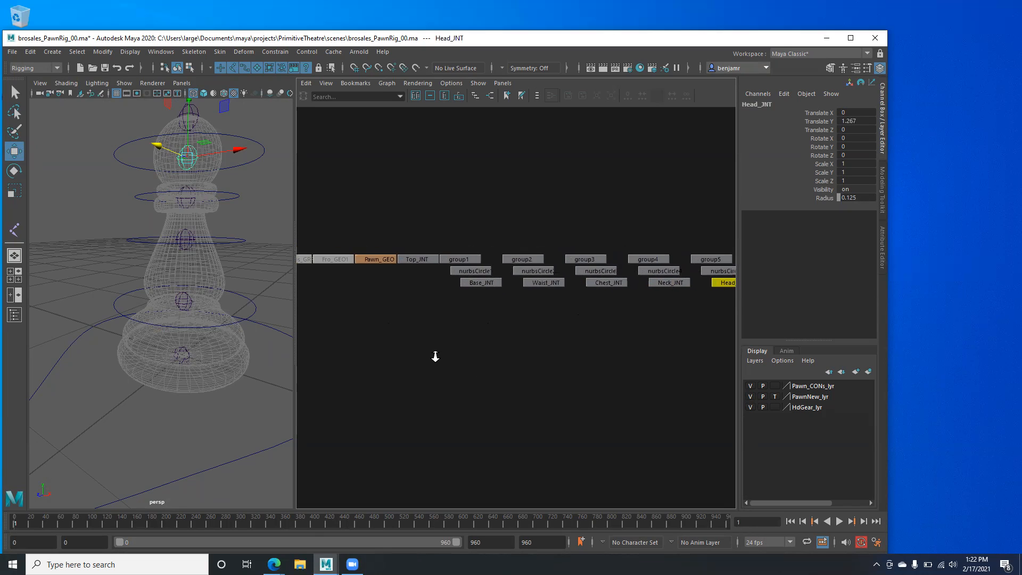
{"action": "middle_click_drag", "start_coordinate": [460, 352], "coordinate": [403, 342], "text": "alt"}
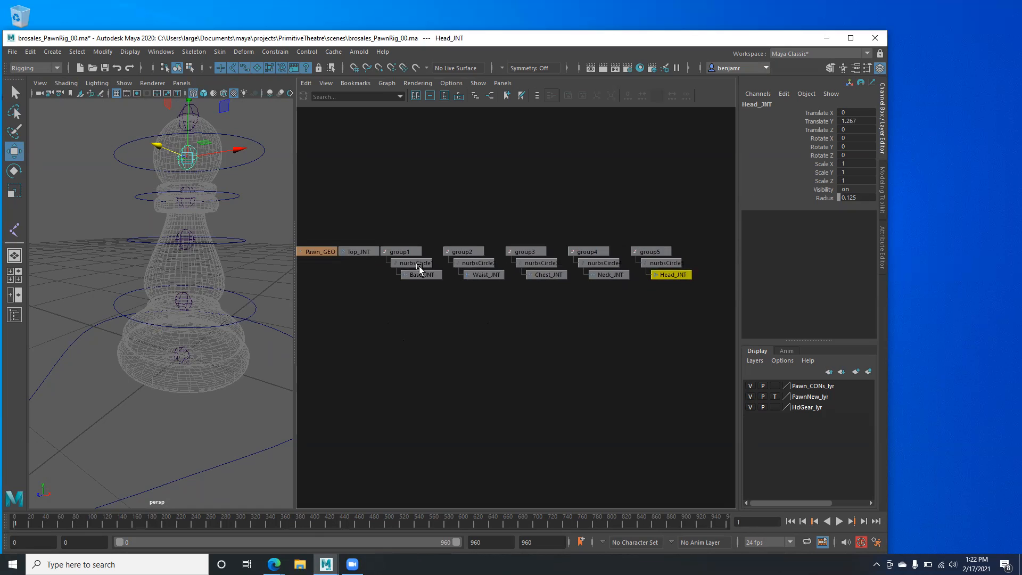
{"action": "left_click_drag", "start_coordinate": [292, 292], "coordinate": [246, 287]}
{"action": "scroll", "coordinate": [383, 290], "scroll_direction": "up", "scroll_amount": 1}
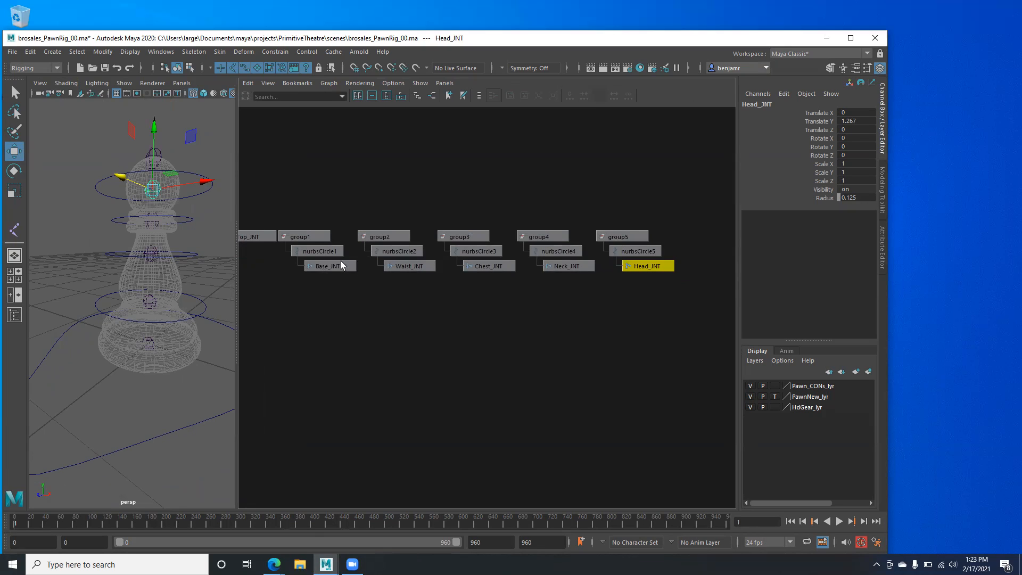
{"action": "left_click_drag", "start_coordinate": [87, 310], "coordinate": [85, 309], "text": "alt"}
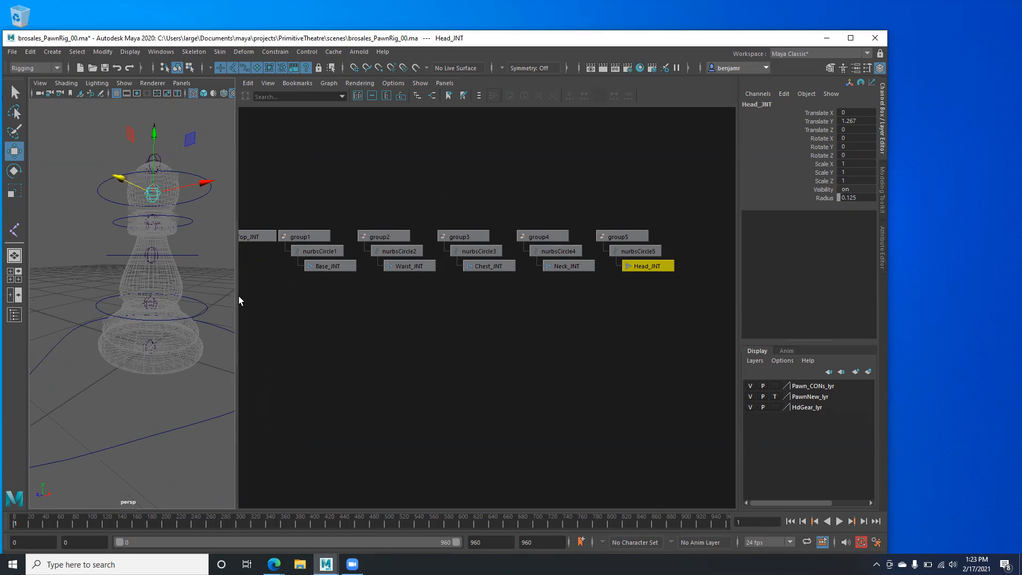
{"action": "left_click_drag", "start_coordinate": [233, 292], "coordinate": [251, 292]}
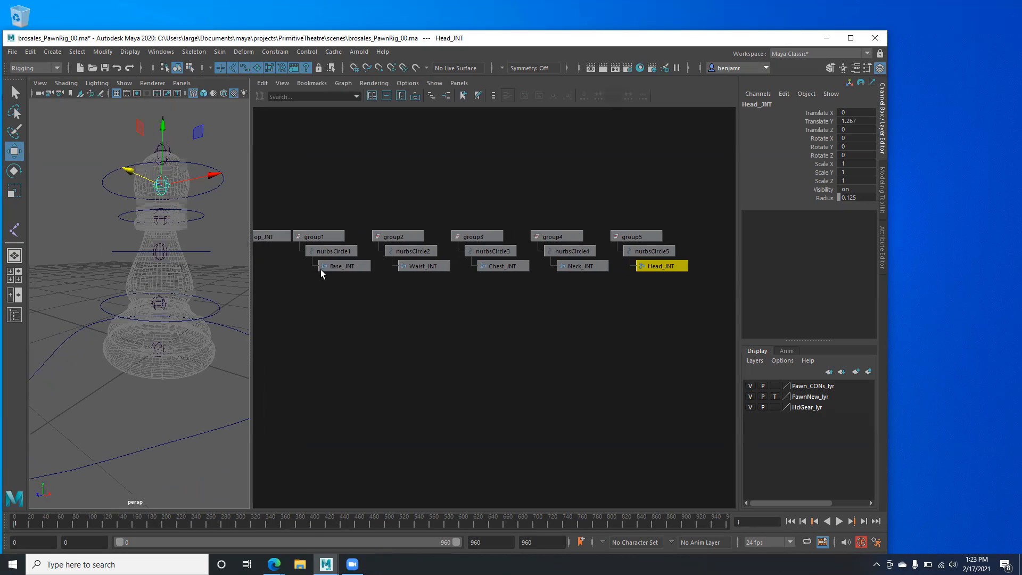
{"action": "scroll", "coordinate": [365, 288], "scroll_direction": "up", "scroll_amount": 1}
{"action": "left_click_drag", "start_coordinate": [150, 296], "coordinate": [158, 323], "text": "alt"}
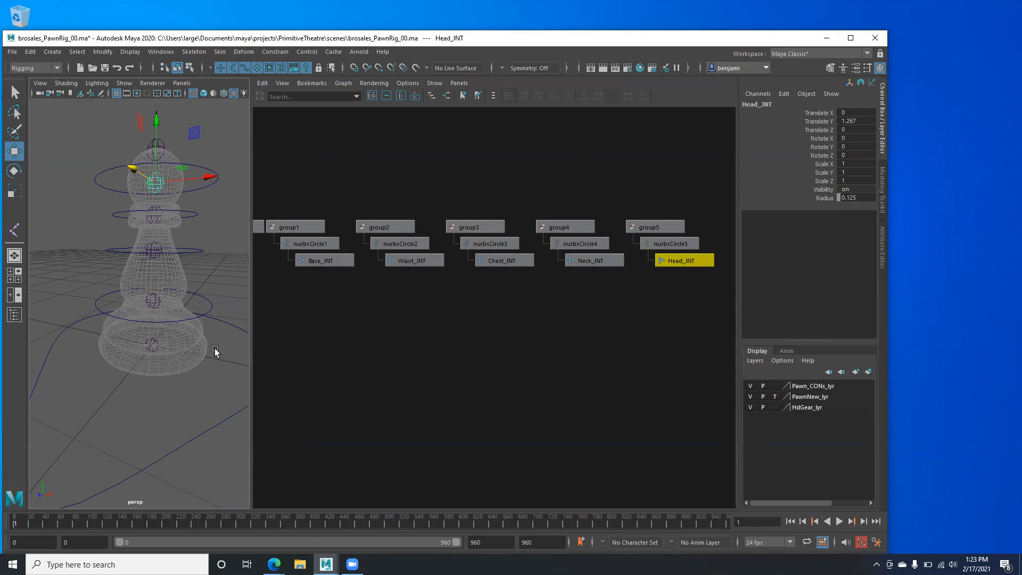
{"action": "mouse_move", "coordinate": [370, 325]}
{"action": "middle_mouse_down", "text": "alt"}
{"action": "mouse_move", "coordinate": [405, 341]}
{"action": "mouse_move", "coordinate": [458, 327]}
{"action": "middle_mouse_up", "text": "alt"}
- Inspect the base nodes and copy 'Base' from the Base_JNT name
{"action": "scroll", "coordinate": [450, 318], "scroll_direction": "up", "scroll_amount": 2}
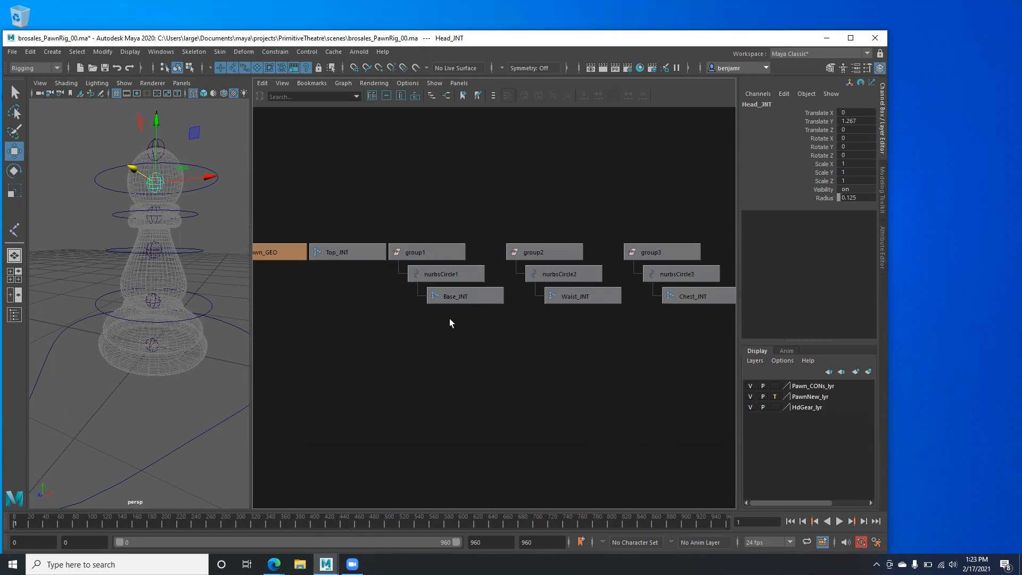
{"action": "scroll", "coordinate": [449, 318], "scroll_direction": "up", "scroll_amount": 5}
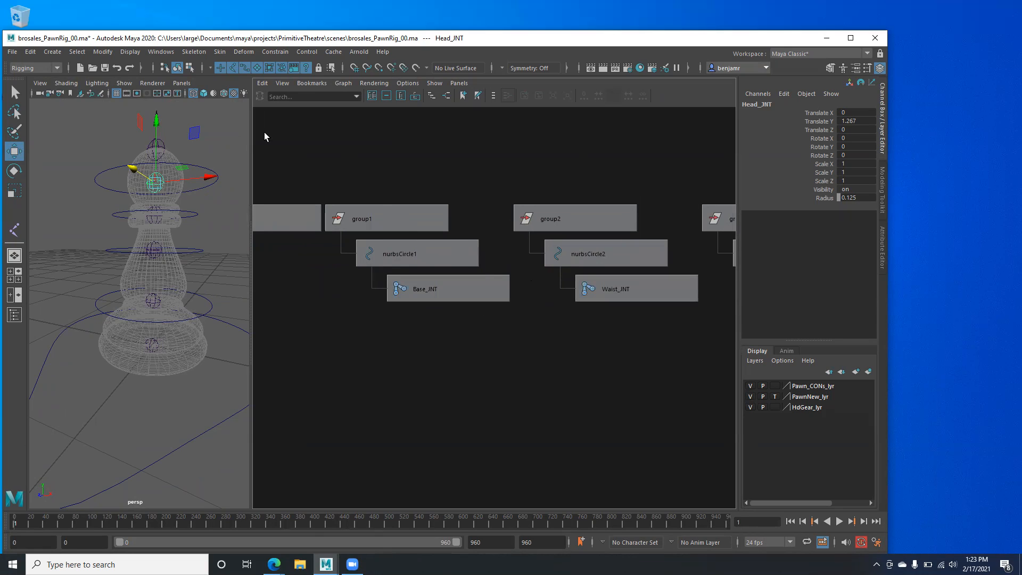
{"action": "left_click", "coordinate": [435, 291]}
{"action": "left_click", "coordinate": [399, 255]}
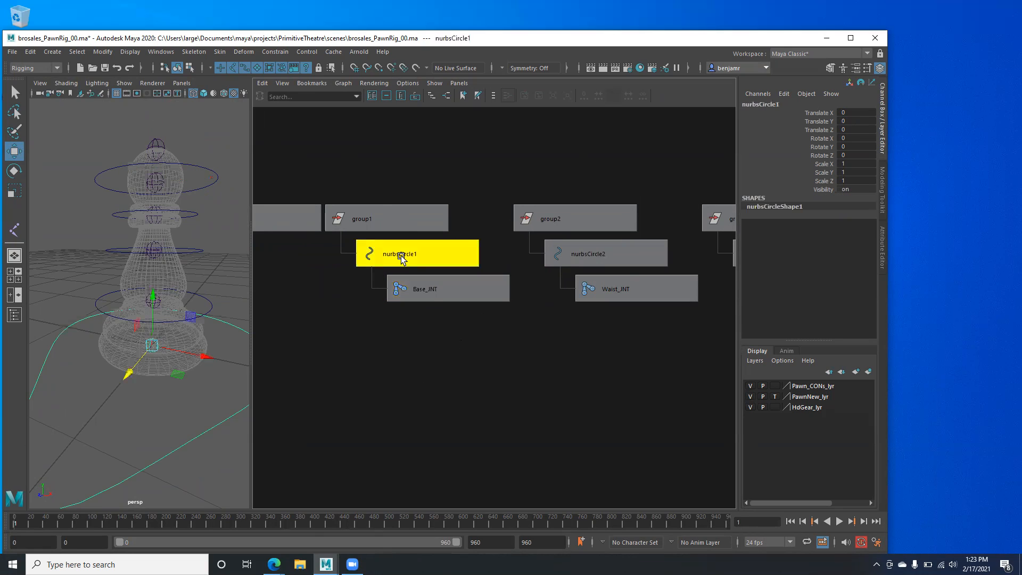
{"action": "left_click", "coordinate": [368, 207]}
{"action": "left_click", "coordinate": [442, 259]}
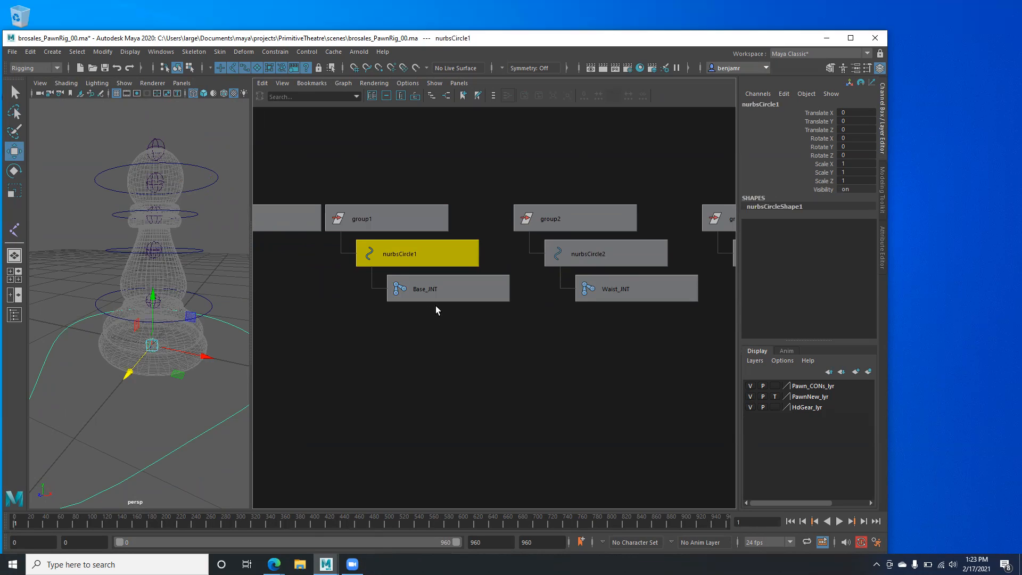
{"action": "left_click", "coordinate": [417, 292]}
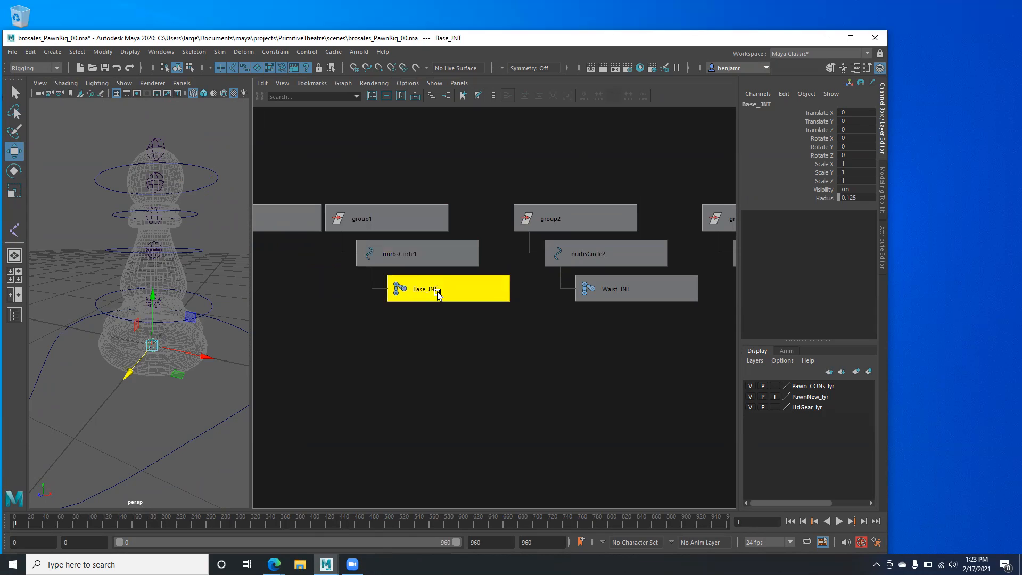
{"action": "double_click", "coordinate": [759, 104]}
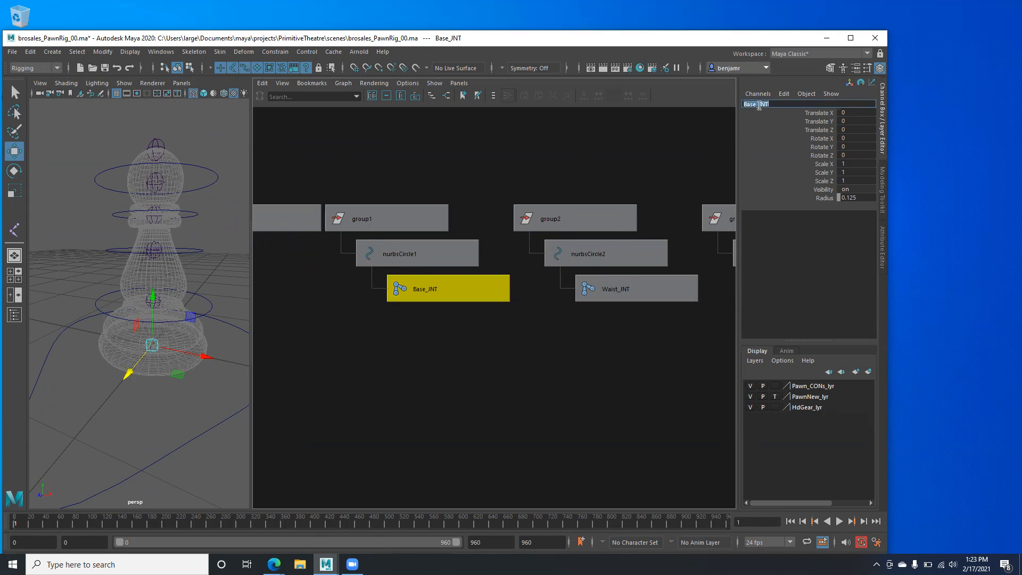
{"action": "left_click_drag", "start_coordinate": [760, 104], "coordinate": [737, 104]}
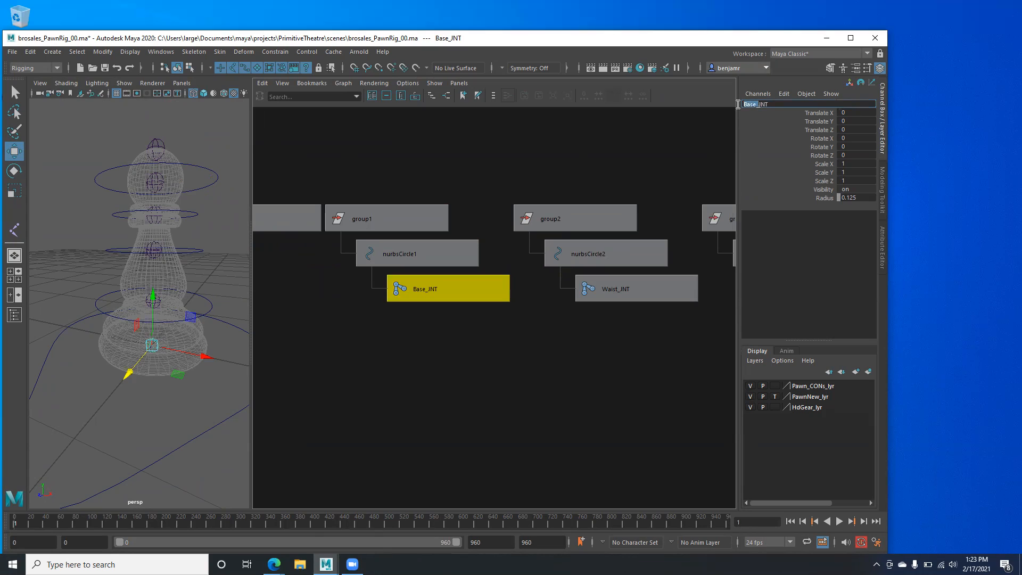
- Rename nurbsCircle1 to Base_CON and group1 to Base_CON_NULL
{"action": "left_click", "coordinate": [400, 249]}
{"action": "double_click", "coordinate": [763, 103]}
{"action": "type", "text": "Base_"}
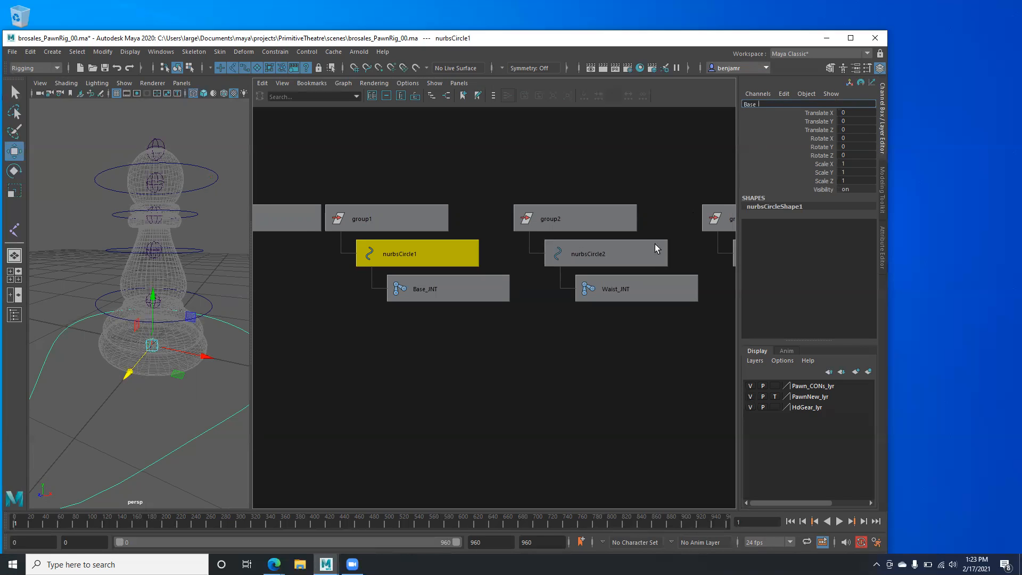
{"action": "type", "text": "CON"}
{"action": "left_click_drag", "start_coordinate": [772, 105], "coordinate": [736, 102]}
{"action": "left_click", "coordinate": [349, 222]}
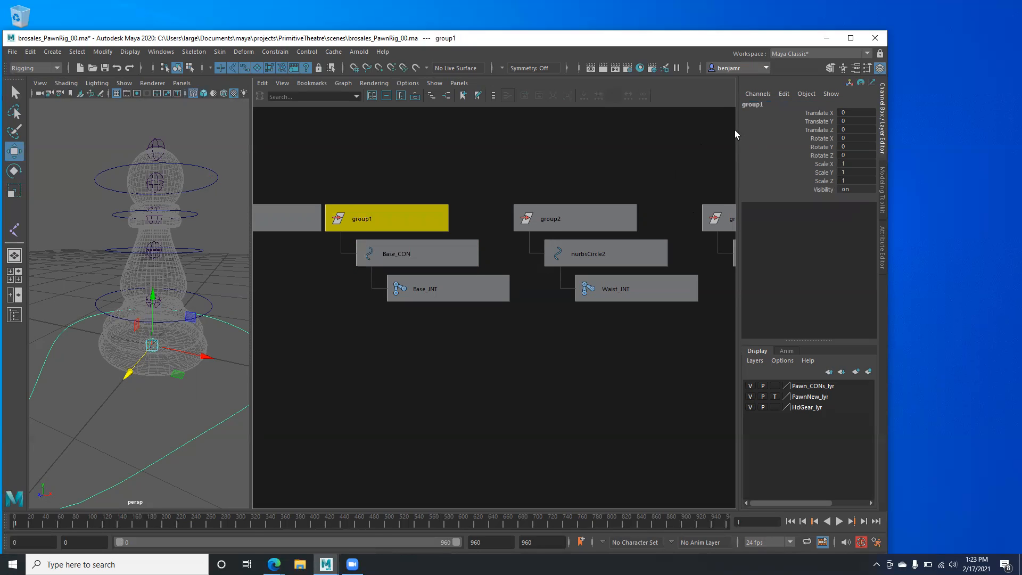
{"action": "left_click", "coordinate": [752, 105]}
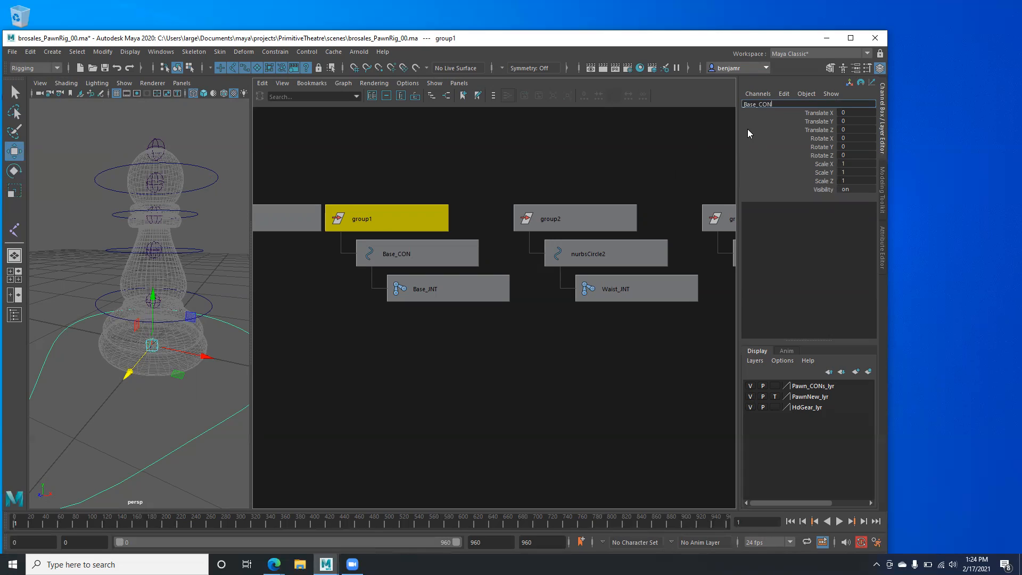
{"action": "type", "text": "Base_CON_NULL"}
{"action": "key", "text": "Return"}
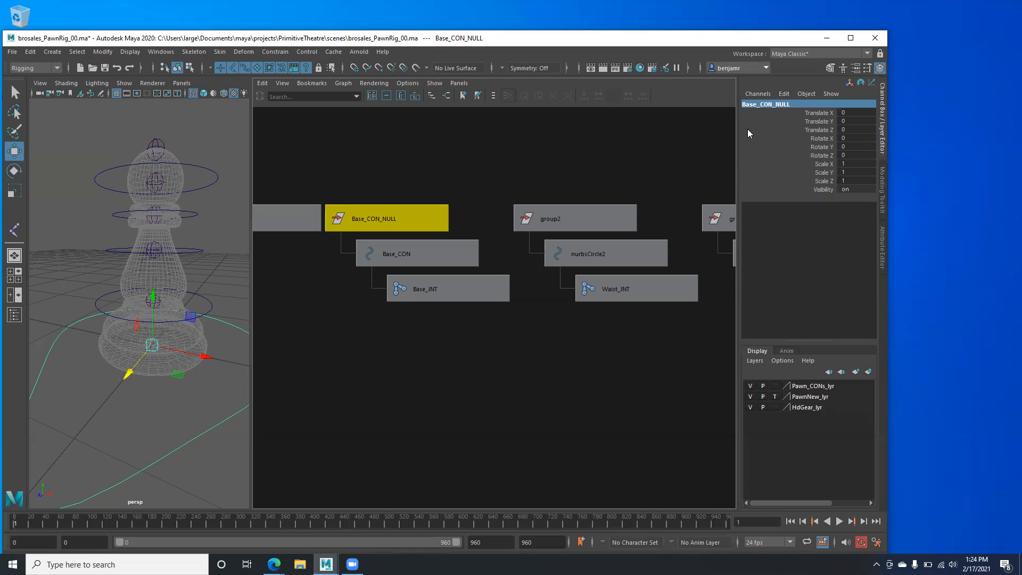
- Rename nurbsCircle2 to Waist_CON using 'Waist' copied from Waist_JNT
{"action": "mouse_move", "coordinate": [425, 243]}
{"action": "middle_mouse_down", "text": "alt"}
{"action": "mouse_move", "coordinate": [345, 244]}
{"action": "mouse_move", "coordinate": [425, 250]}
{"action": "middle_mouse_up", "text": "alt"}
{"action": "left_click", "coordinate": [625, 280]}
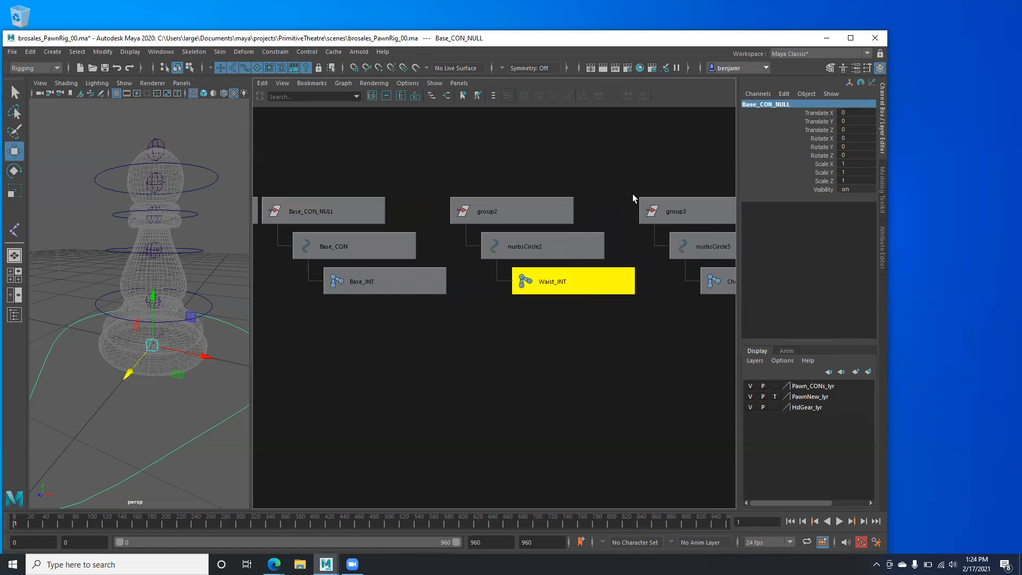
{"action": "double_click", "coordinate": [762, 104]}
{"action": "left_click_drag", "start_coordinate": [763, 105], "coordinate": [717, 106]}
{"action": "key", "text": "ctrl+c"}
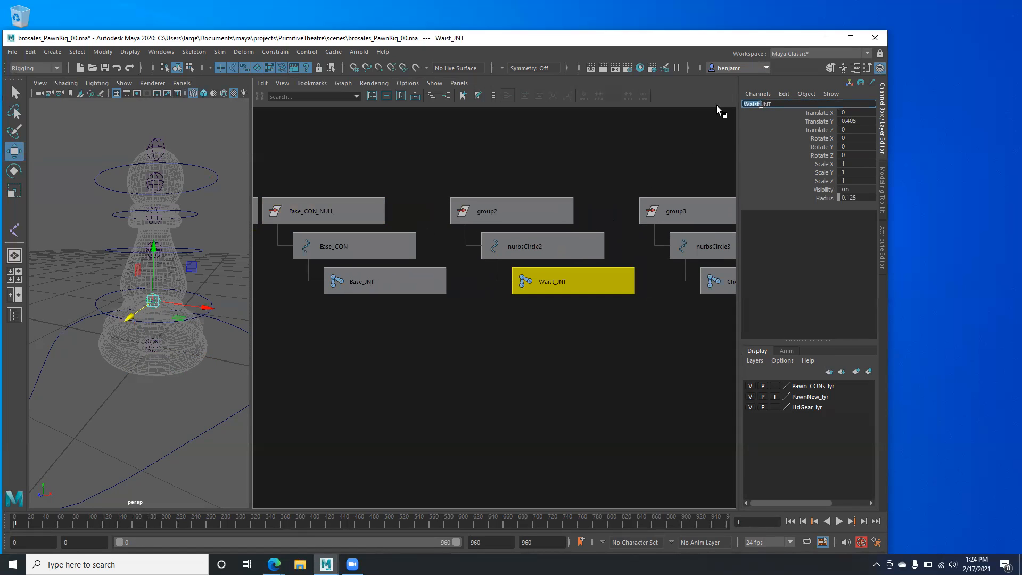
{"action": "left_click", "coordinate": [539, 253]}
{"action": "double_click", "coordinate": [760, 105]}
{"action": "key", "text": "ctrl+v"}
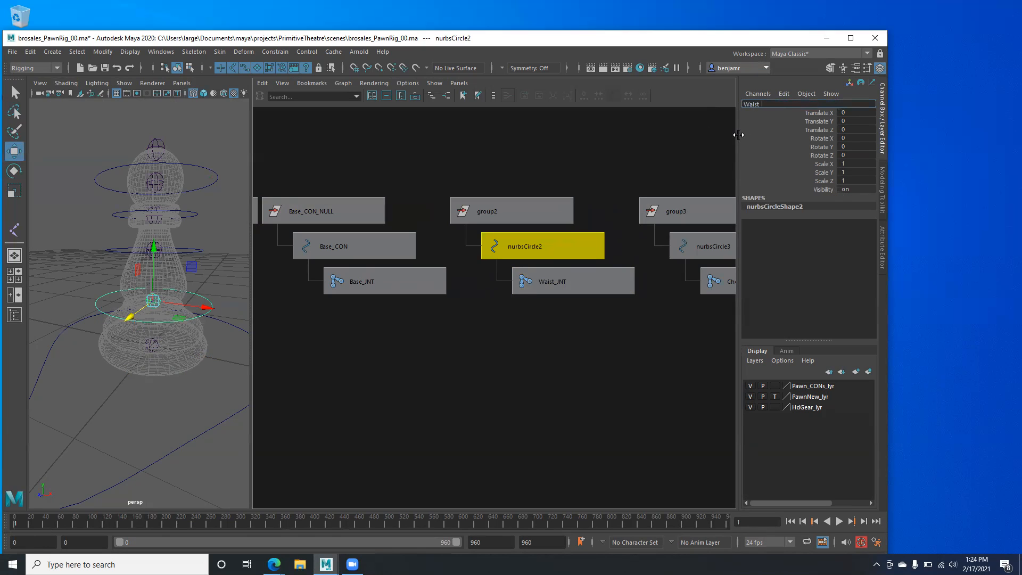
{"action": "type", "text": "_CON"}
{"action": "key", "text": "Return"}
{"action": "key", "text": "ctrl+c"}
{"action": "key", "text": "Up"}
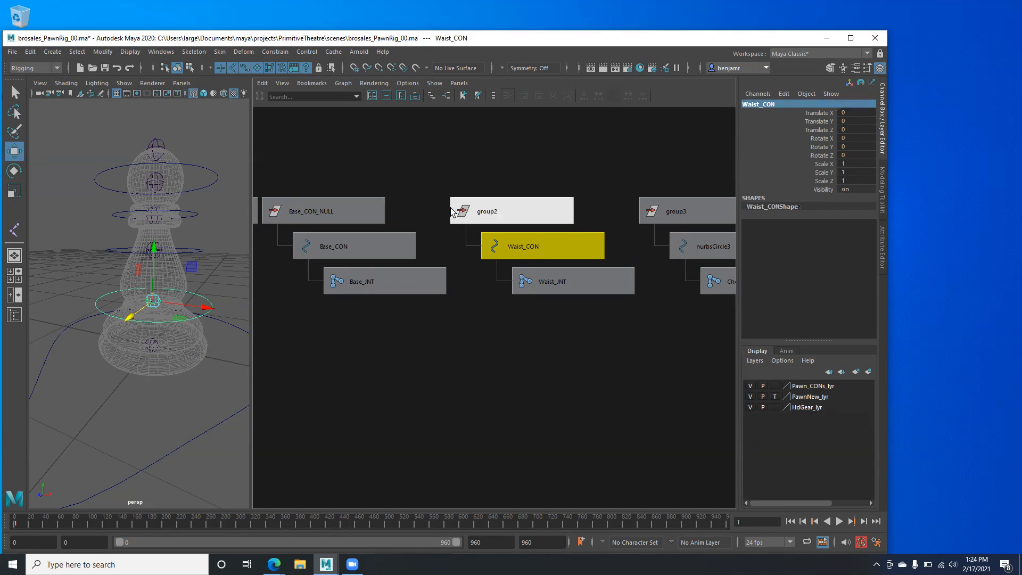
- Rename group2 to Waist_CON_NULL
{"action": "left_click", "coordinate": [746, 105]}
{"action": "key", "text": "ctrl+v"}
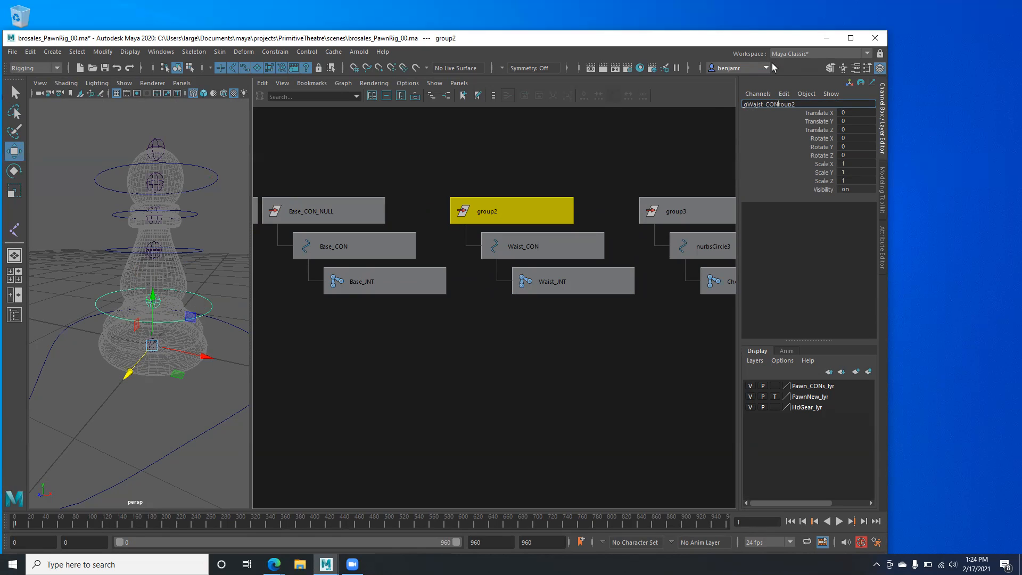
{"action": "left_click_drag", "start_coordinate": [803, 104], "coordinate": [730, 102]}
{"action": "key", "text": "ctrl+v"}
{"action": "type", "text": "_NULL"}
{"action": "key", "text": "Return"}
{"action": "middle_click_drag", "start_coordinate": [505, 225], "coordinate": [376, 203]}
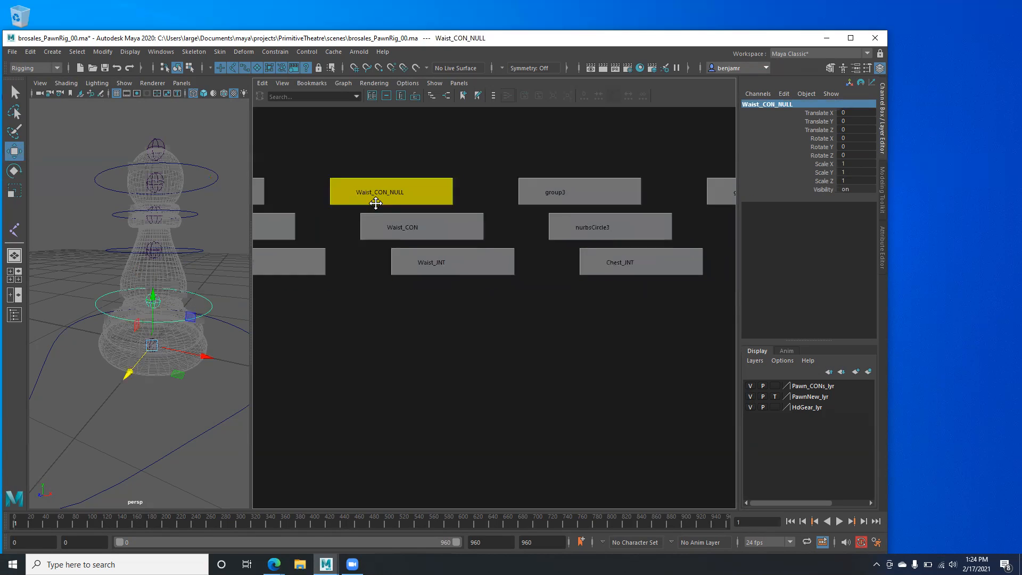
- Rename nurbsCircle3 to Chest_CON using 'Chest' copied from Chest_JNT
{"action": "left_click", "coordinate": [604, 258]}
{"action": "double_click", "coordinate": [760, 105]}
{"action": "left_click_drag", "start_coordinate": [763, 106], "coordinate": [725, 101]}
{"action": "key", "text": "ctrl+c"}
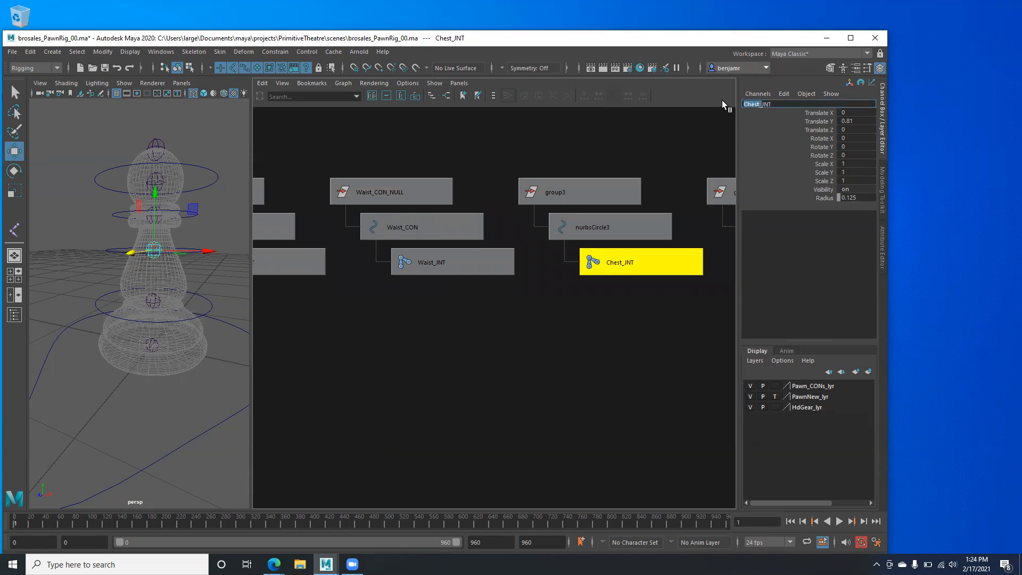
{"action": "left_click", "coordinate": [612, 222]}
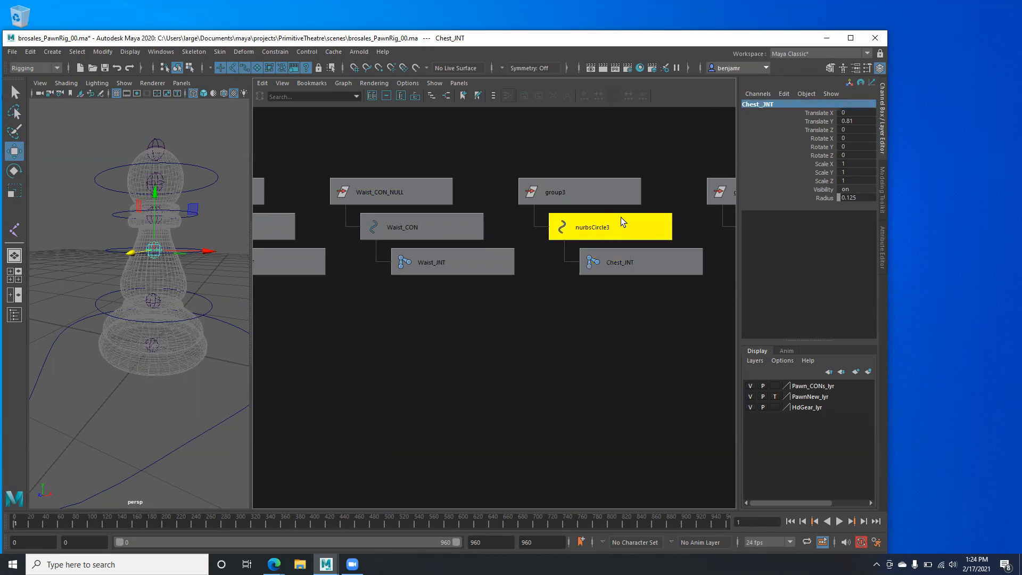
{"action": "double_click", "coordinate": [779, 106]}
{"action": "key", "text": "ctrl+v"}
{"action": "type", "text": "_CON"}
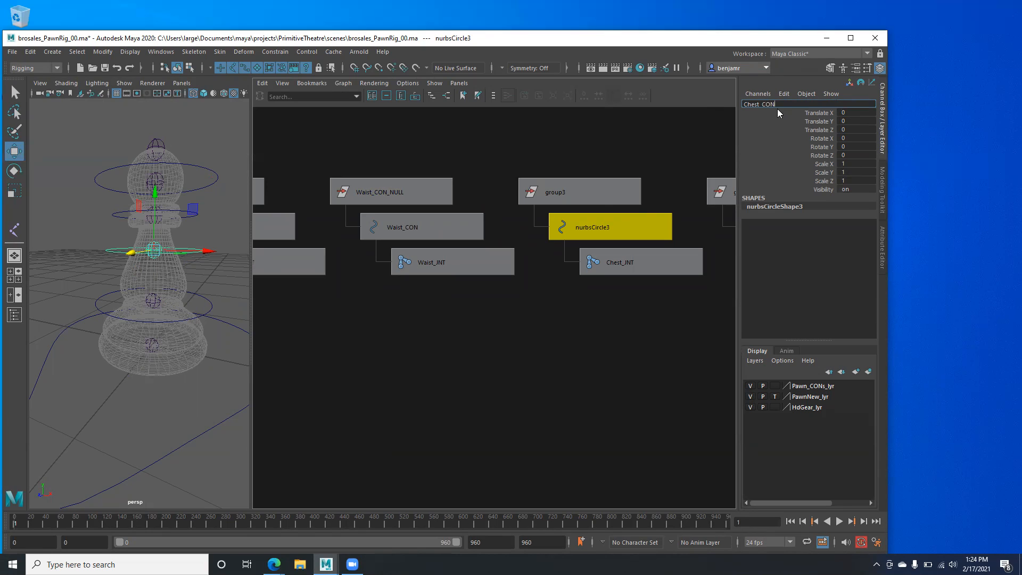
{"action": "left_click_drag", "start_coordinate": [778, 104], "coordinate": [738, 105]}
{"action": "key", "text": "ctrl+c"}
{"action": "key", "text": "Return"}
- Rename group3 to Chest_CON_NULL
{"action": "left_click", "coordinate": [585, 190]}
{"action": "left_click", "coordinate": [756, 103]}
{"action": "key", "text": "ctrl+v"}
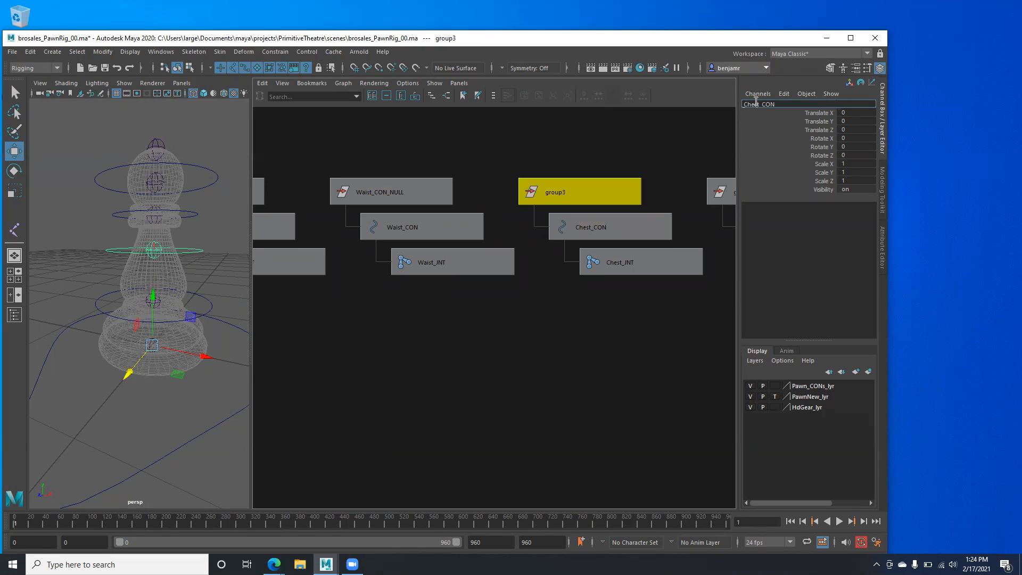
{"action": "type", "text": "_NULL"}
{"action": "key", "text": "Return"}
{"action": "middle_click_drag", "start_coordinate": [519, 238], "coordinate": [373, 240], "text": "alt"}
{"action": "middle_click_drag", "start_coordinate": [590, 214], "coordinate": [490, 191], "text": "alt"}
- Rename nurbsCircle4 to Neck_CON using 'Neck' from the Neck_JNT name
{"action": "left_click", "coordinate": [583, 250]}
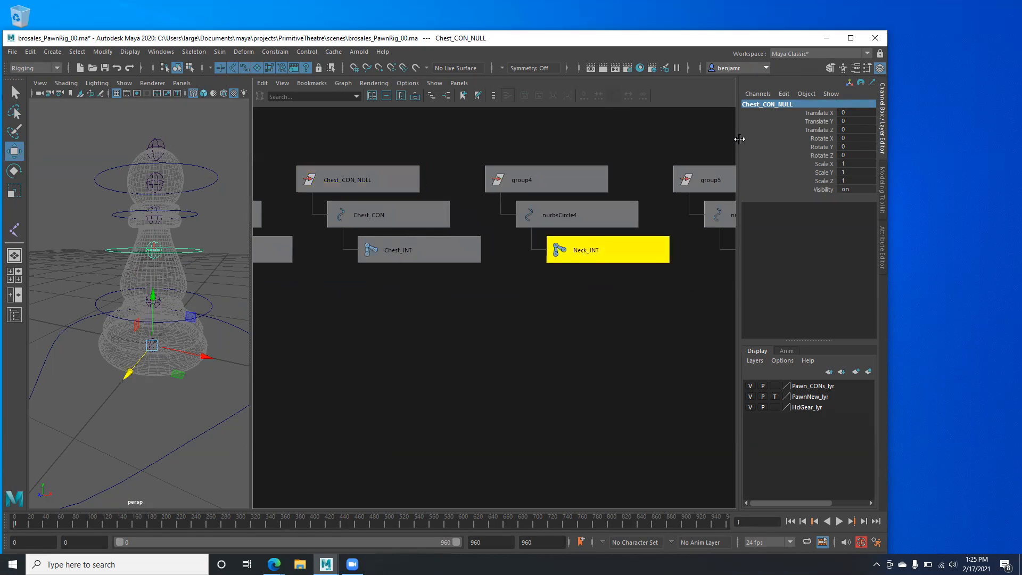
{"action": "left_click", "coordinate": [776, 104]}
{"action": "left_click_drag", "start_coordinate": [758, 104], "coordinate": [730, 111]}
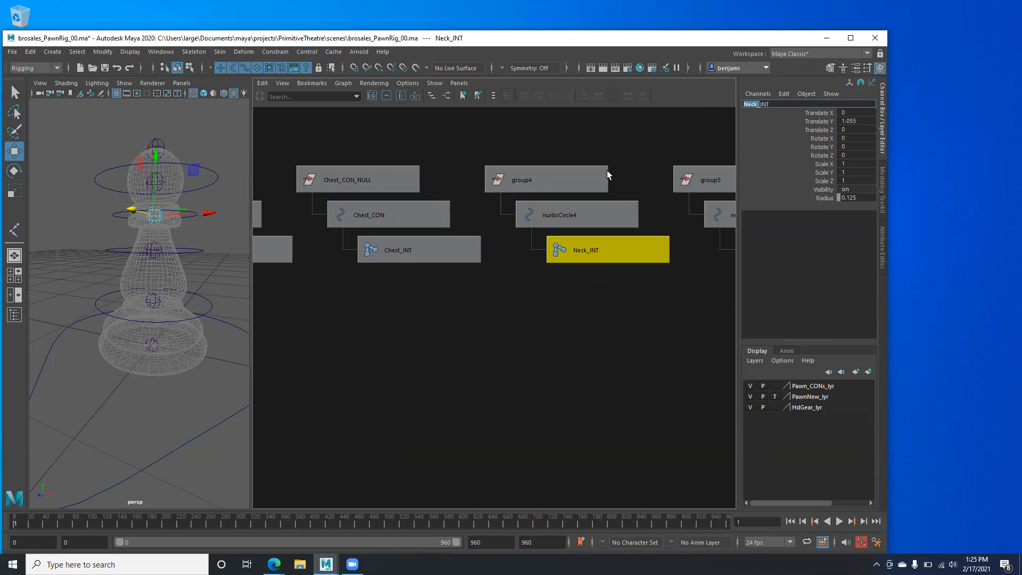
{"action": "left_click", "coordinate": [579, 213]}
{"action": "left_click", "coordinate": [762, 105]}
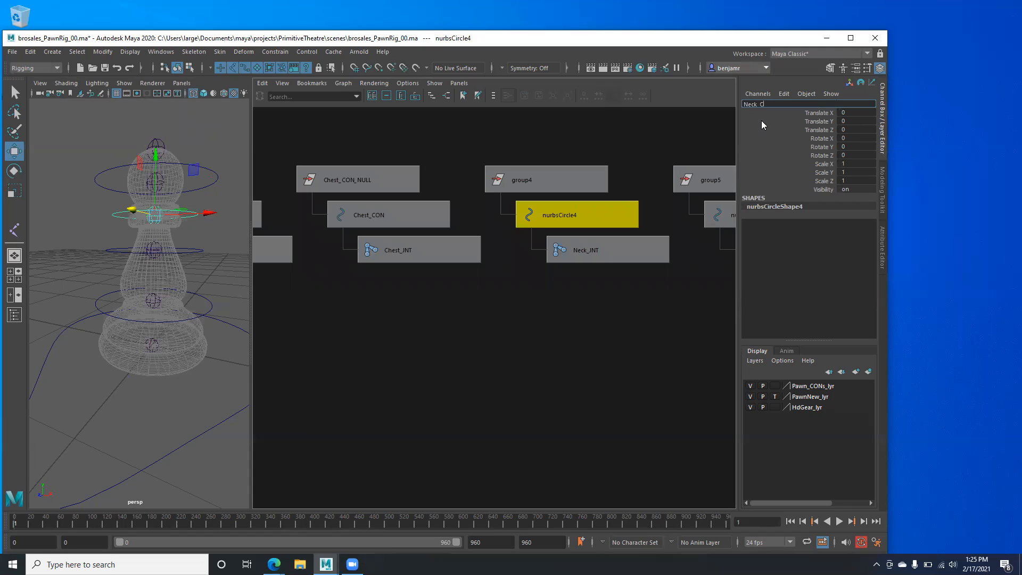
{"action": "left_click_drag", "start_coordinate": [781, 104], "coordinate": [727, 108]}
{"action": "key", "text": "ctrl+c"}
{"action": "key", "text": "Return"}
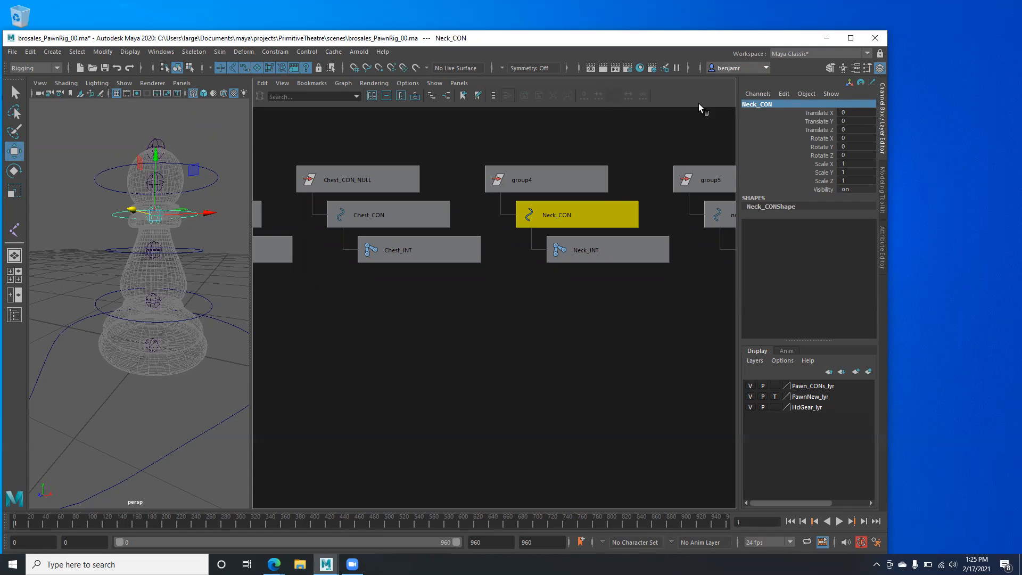
- Rename group4 to Neck_CON_NULL
{"action": "left_click", "coordinate": [561, 185]}
{"action": "left_click", "coordinate": [758, 103]}
{"action": "key", "text": "ctrl+v"}
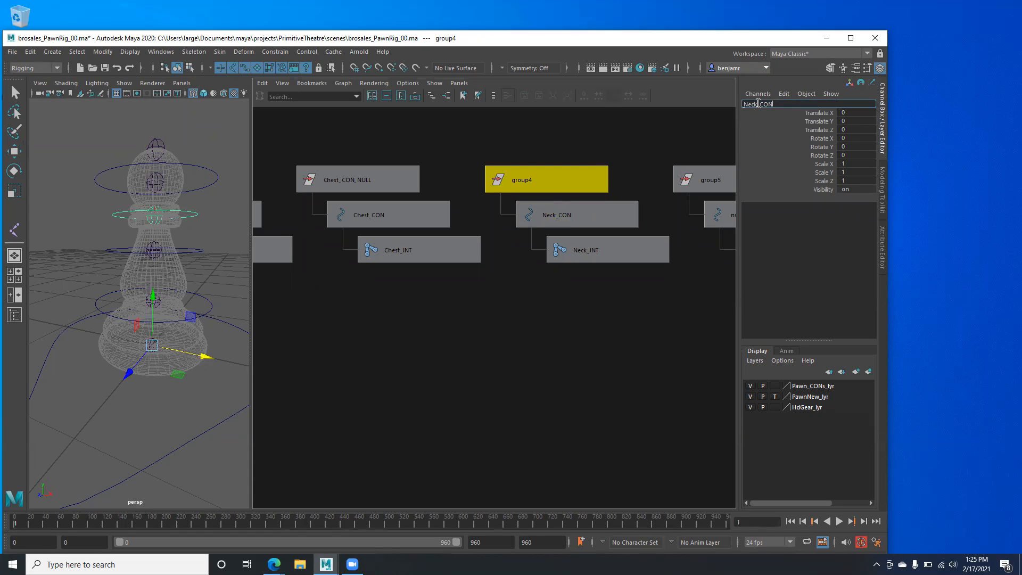
{"action": "type", "text": "_NULL"}
{"action": "key", "text": "Return"}
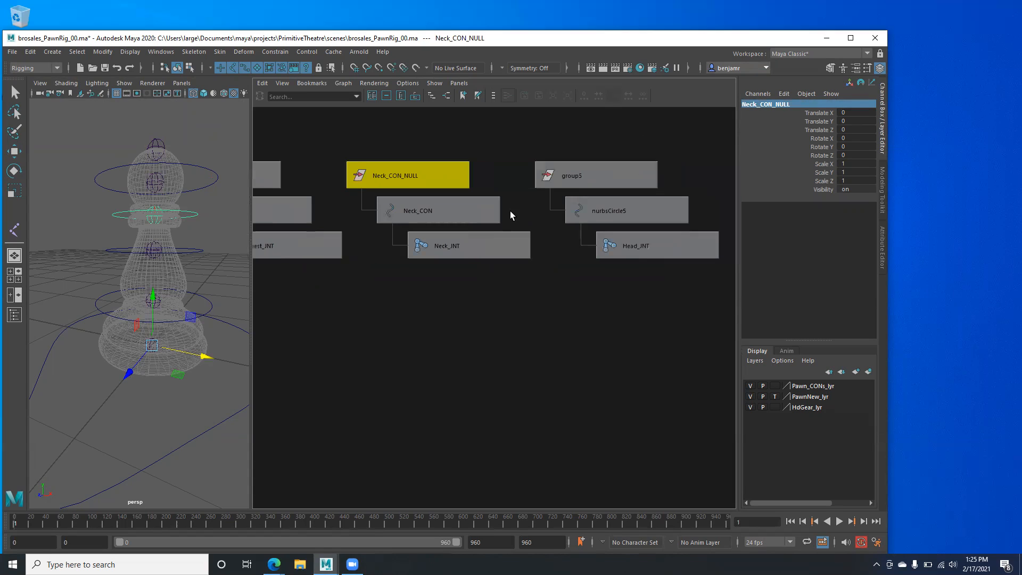
- Copy 'Head' from Head_JNT's name and rename nurbsCircle5 to Head_CON
{"action": "left_click", "coordinate": [612, 243]}
{"action": "left_click", "coordinate": [758, 104]}
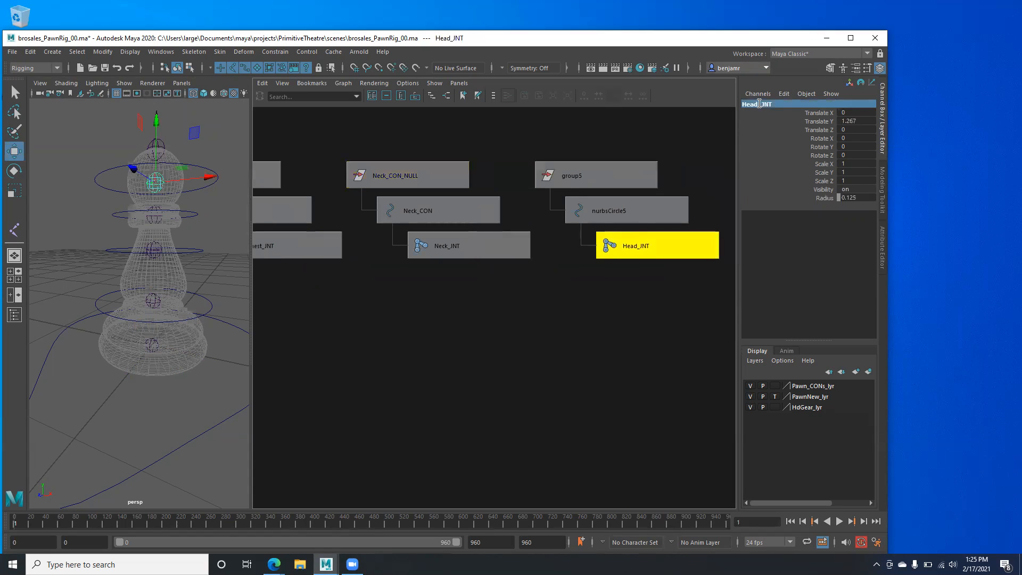
{"action": "left_click_drag", "start_coordinate": [758, 103], "coordinate": [729, 109]}
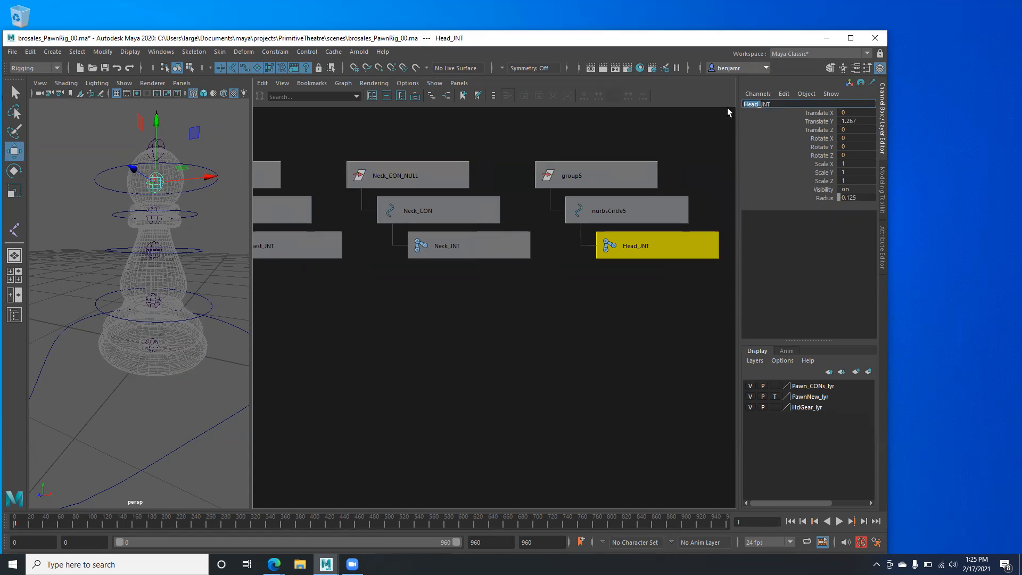
{"action": "left_click", "coordinate": [645, 208]}
{"action": "left_click", "coordinate": [777, 104]}
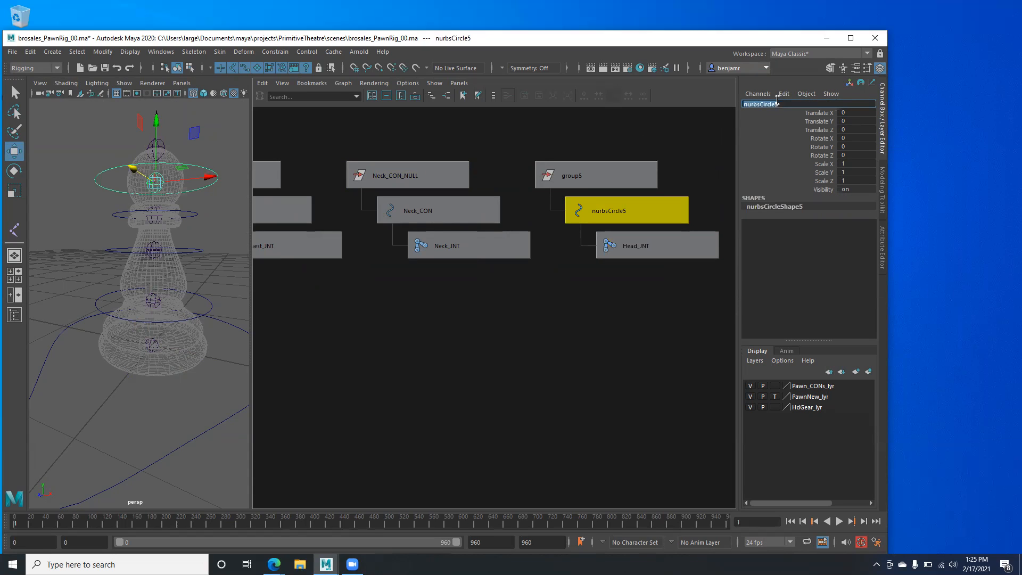
{"action": "type", "text": "_CON"}
{"action": "key", "text": "Return"}
{"action": "key", "text": "ctrl+c"}
- Rename group5 to Head_CON_NULL by pasting Head_CON and adding _NULL
{"action": "left_click", "coordinate": [602, 173]}
{"action": "key", "text": "ctrl+v"}
{"action": "type", "text": "_NULL"}
{"action": "key", "text": "Return"}
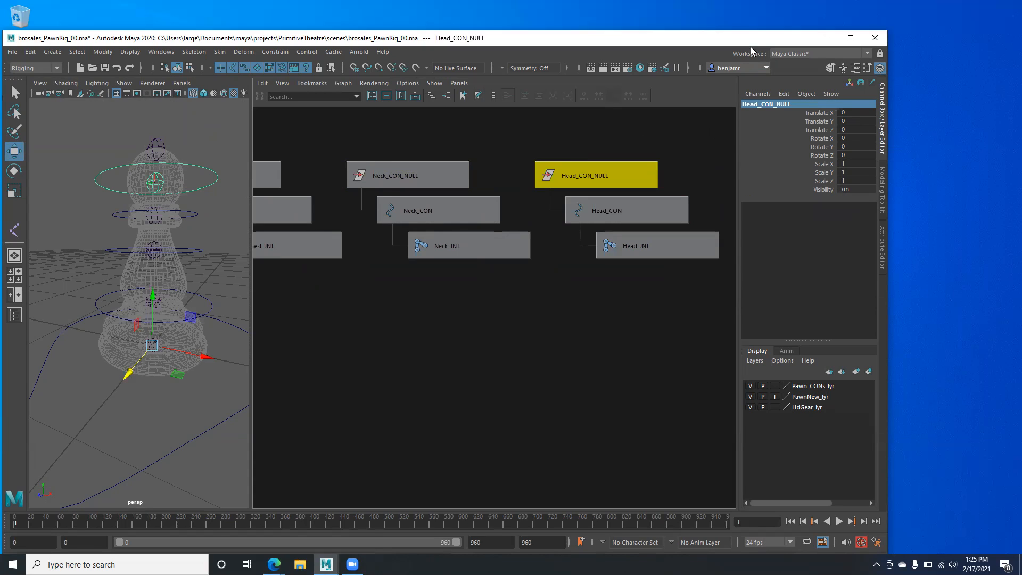
{"action": "right_click_drag", "start_coordinate": [509, 307], "coordinate": [462, 314], "text": "alt"}
{"action": "middle_click_drag", "start_coordinate": [462, 314], "coordinate": [618, 320], "text": "alt"}
- Verify the Base, Waist and Chest CON, JNT and CON_NULL node names
{"action": "left_click", "coordinate": [365, 259]}
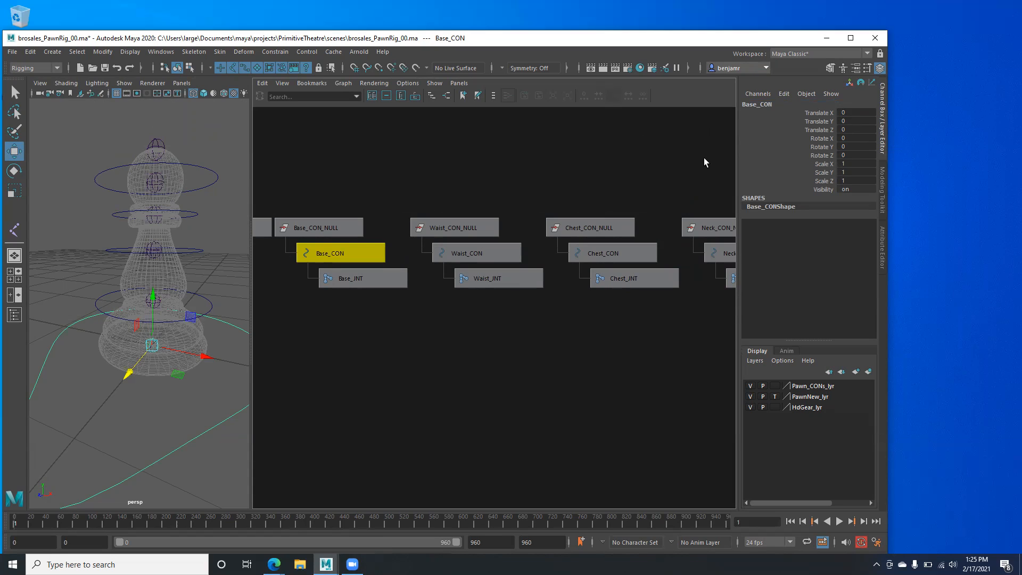
{"action": "left_click", "coordinate": [515, 257]}
{"action": "left_click", "coordinate": [590, 256]}
{"action": "left_click", "coordinate": [331, 279]}
{"action": "left_click", "coordinate": [473, 279]}
{"action": "left_click", "coordinate": [615, 283]}
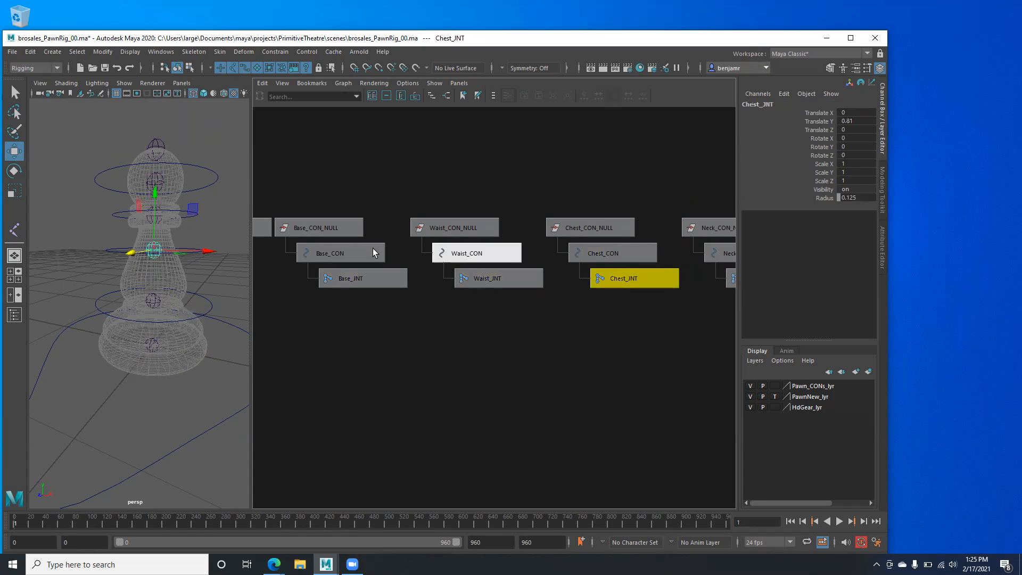
{"action": "left_click", "coordinate": [319, 230]}
{"action": "left_click", "coordinate": [452, 228]}
{"action": "left_click", "coordinate": [572, 227]}
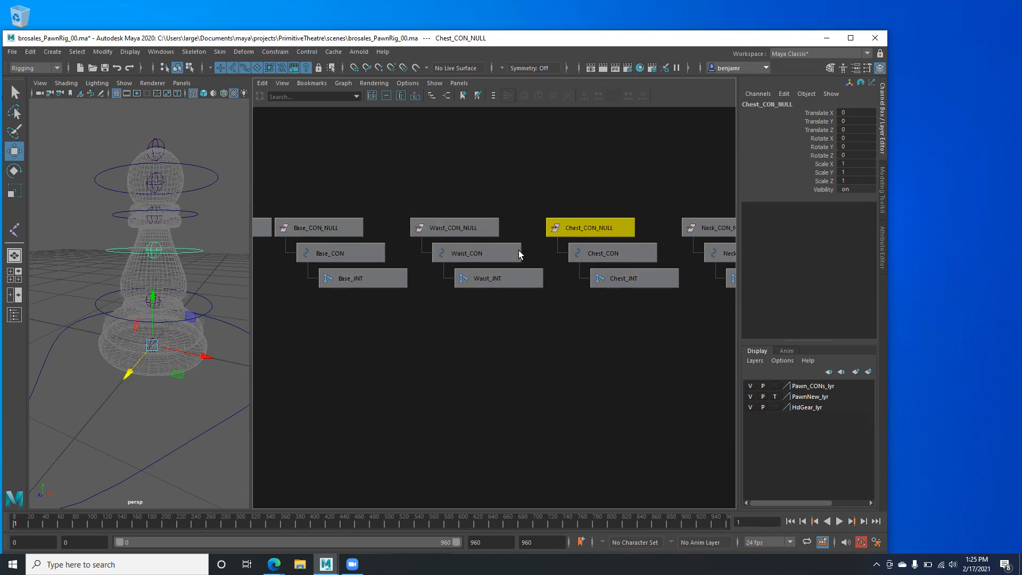
{"action": "left_click", "coordinate": [336, 259]}
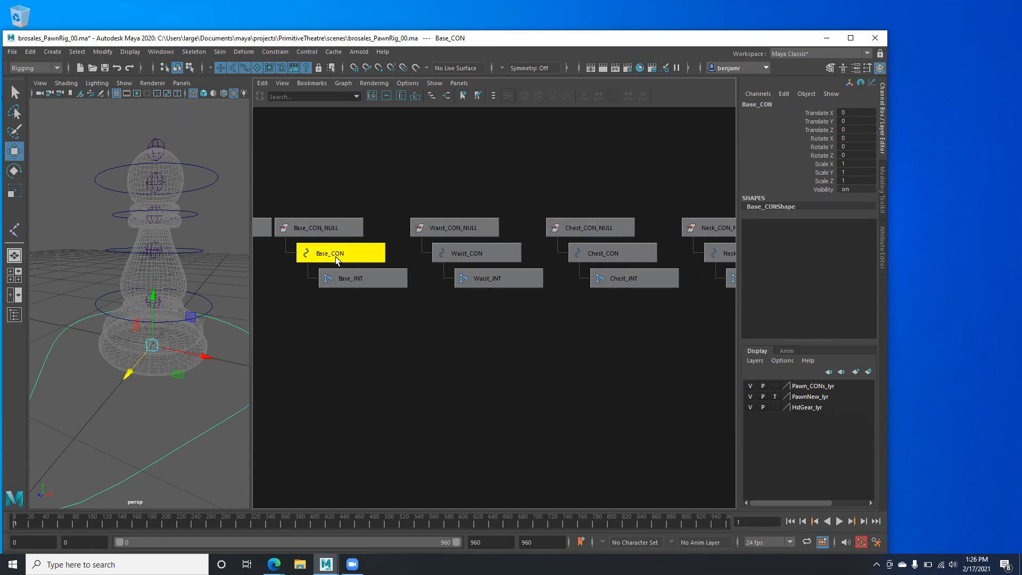
- Marquee-select the five CON_NULL groups from Base_CON_NULL through Head_CON_NULL
{"action": "scroll", "coordinate": [505, 301], "scroll_direction": "down", "scroll_amount": 2}
{"action": "right_click_drag", "start_coordinate": [398, 280], "coordinate": [353, 274], "text": "alt"}
{"action": "middle_click_drag", "start_coordinate": [353, 273], "coordinate": [272, 270], "text": "alt"}
{"action": "left_click_drag", "start_coordinate": [322, 270], "coordinate": [686, 271]}
{"action": "left_click_drag", "start_coordinate": [310, 238], "coordinate": [645, 256]}
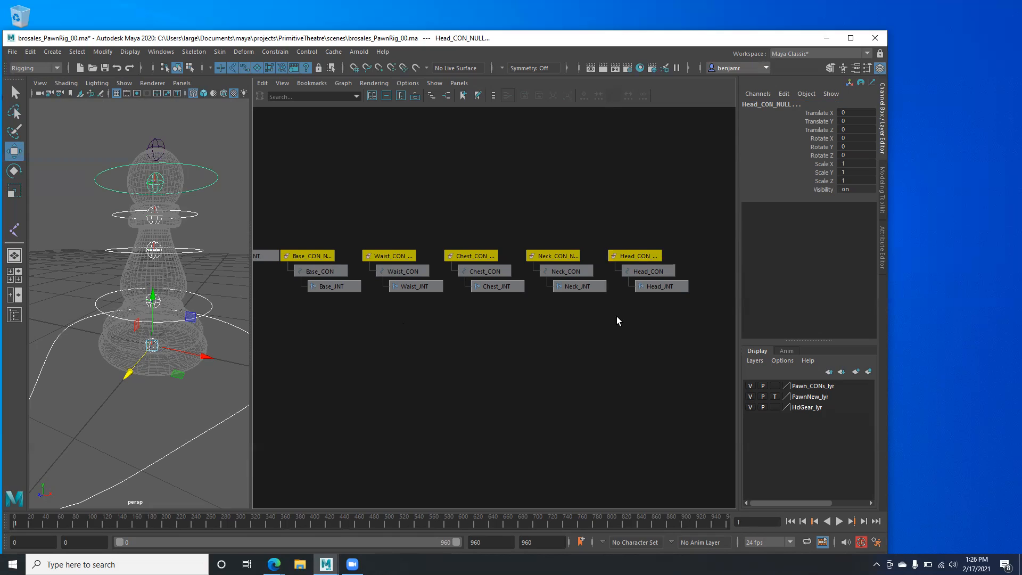
{"action": "left_click_drag", "start_coordinate": [5, 319], "coordinate": [5, 318]}
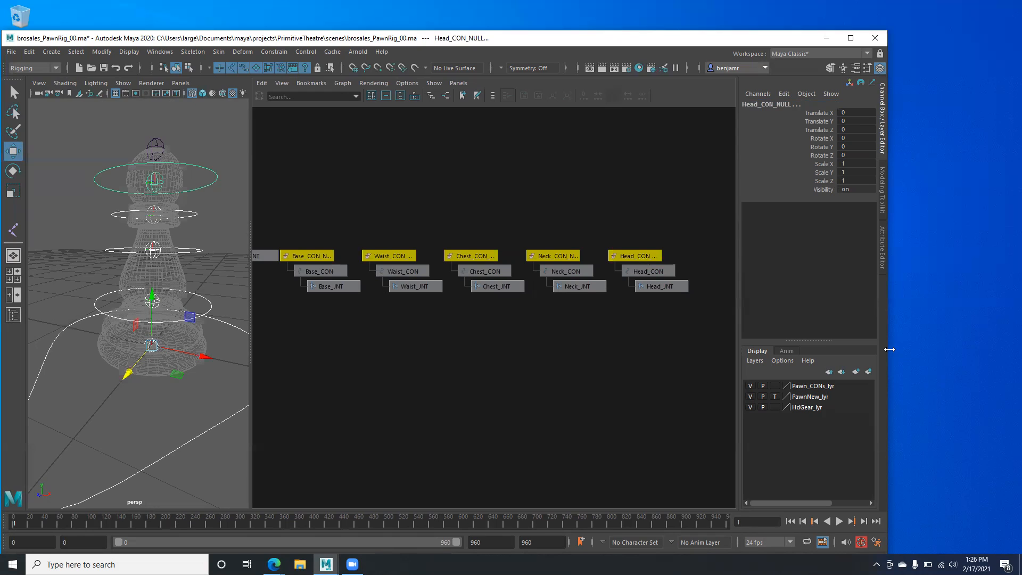
{"action": "left_click_drag", "start_coordinate": [890, 349], "coordinate": [842, 349]}
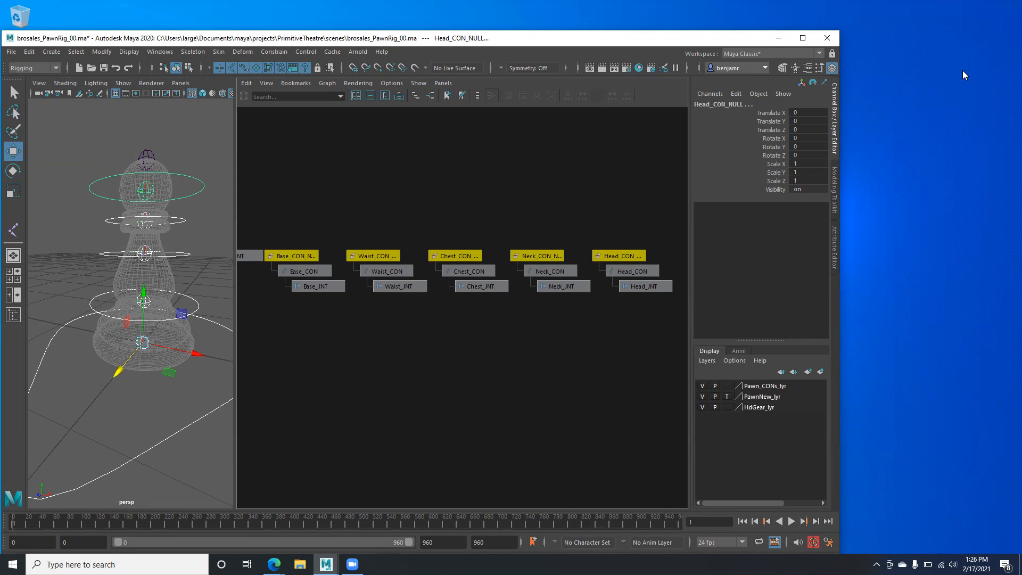
{"action": "left_click_drag", "start_coordinate": [289, 231], "coordinate": [640, 257]}
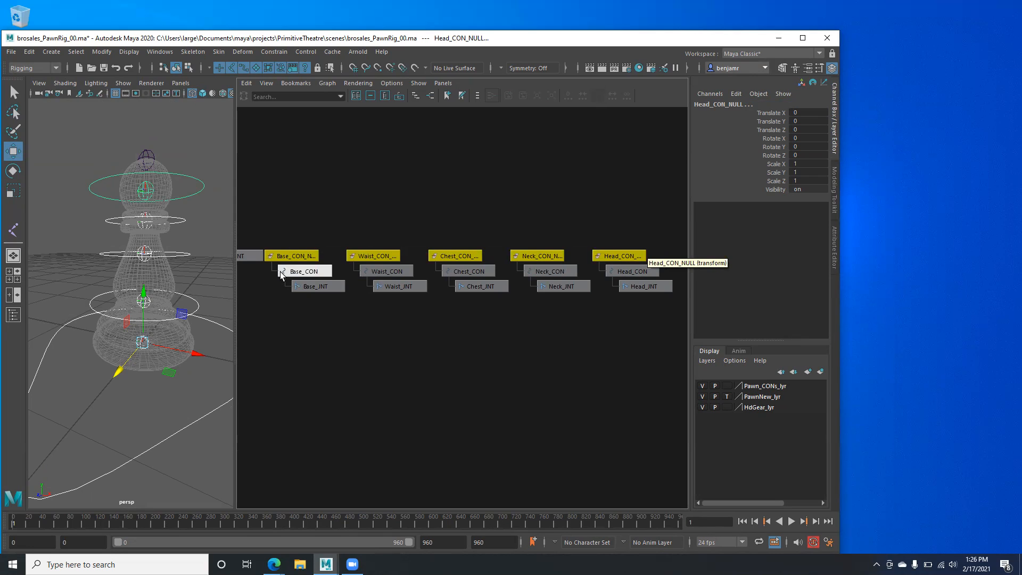
{"action": "left_click_drag", "start_coordinate": [259, 271], "coordinate": [669, 271]}
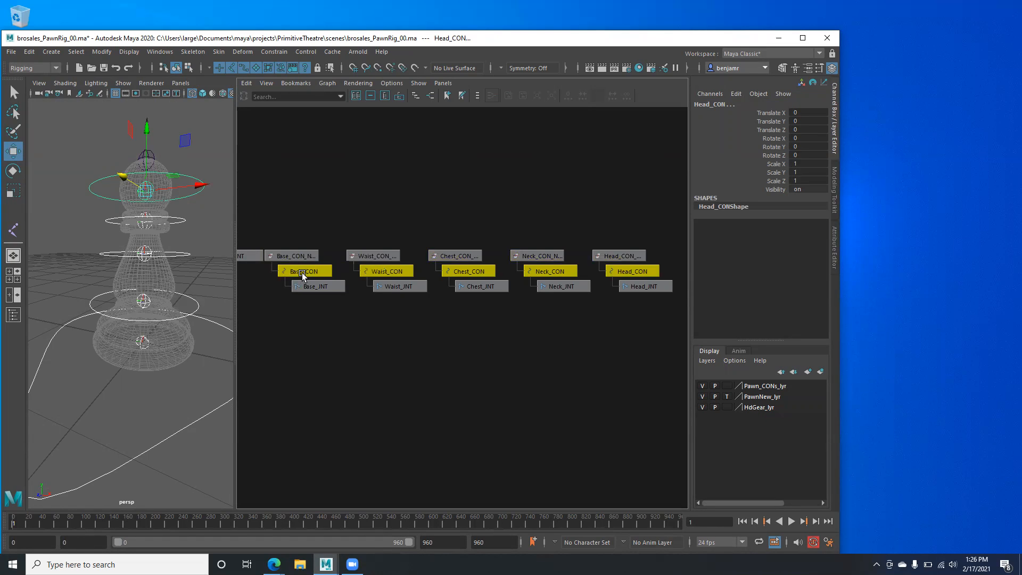
{"action": "left_click_drag", "start_coordinate": [374, 257], "coordinate": [629, 259]}
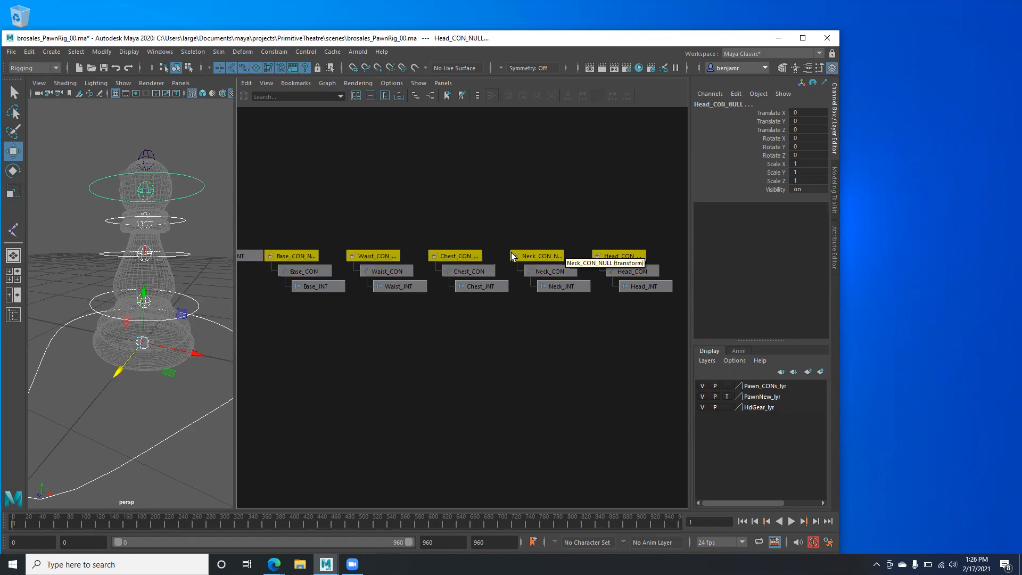
{"action": "left_click", "coordinate": [302, 244]}
{"action": "left_click", "coordinate": [292, 250]}
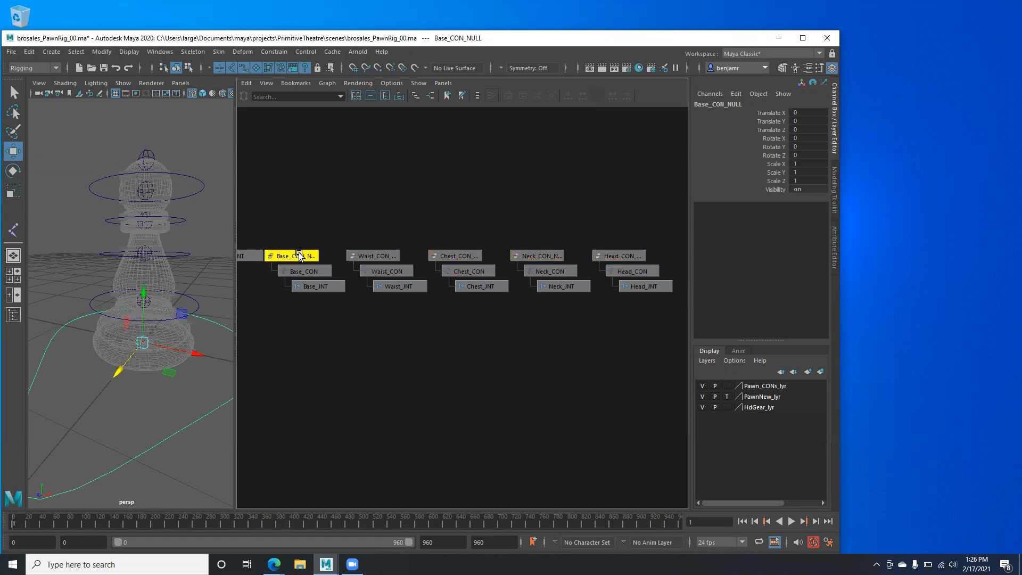
{"action": "left_click", "coordinate": [379, 250]}
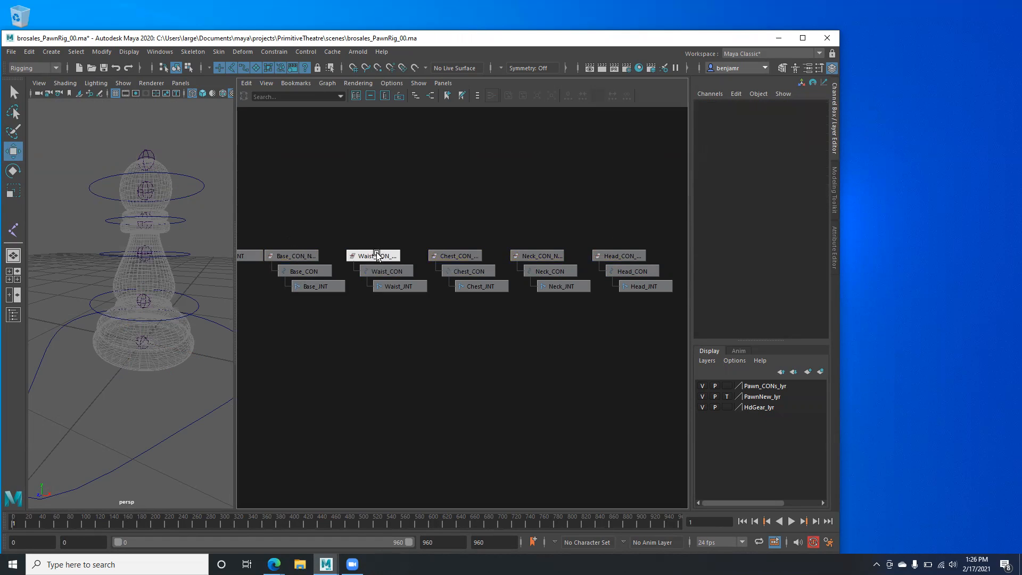
{"action": "left_click", "coordinate": [379, 255]}
{"action": "left_click", "coordinate": [445, 256]}
{"action": "left_click", "coordinate": [519, 255]}
{"action": "left_click", "coordinate": [602, 255]}
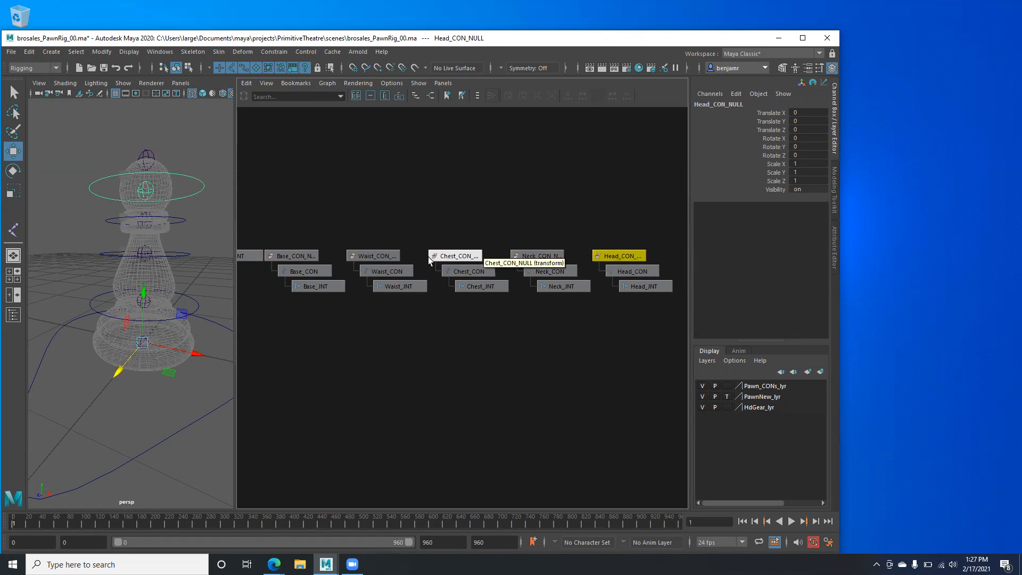
{"action": "left_click_drag", "start_coordinate": [290, 242], "coordinate": [623, 256]}
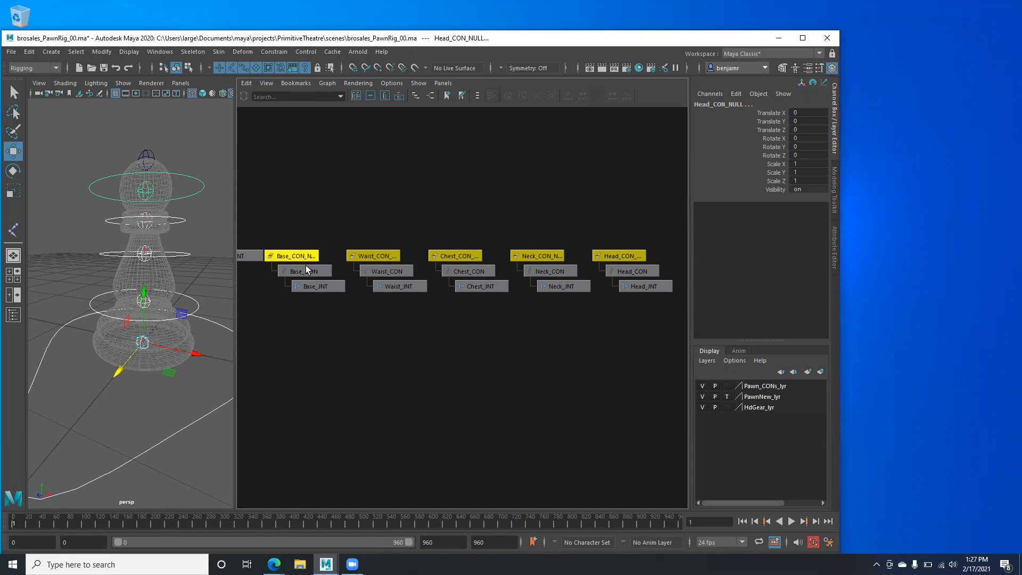
{"action": "left_click_drag", "start_coordinate": [267, 271], "coordinate": [646, 261]}
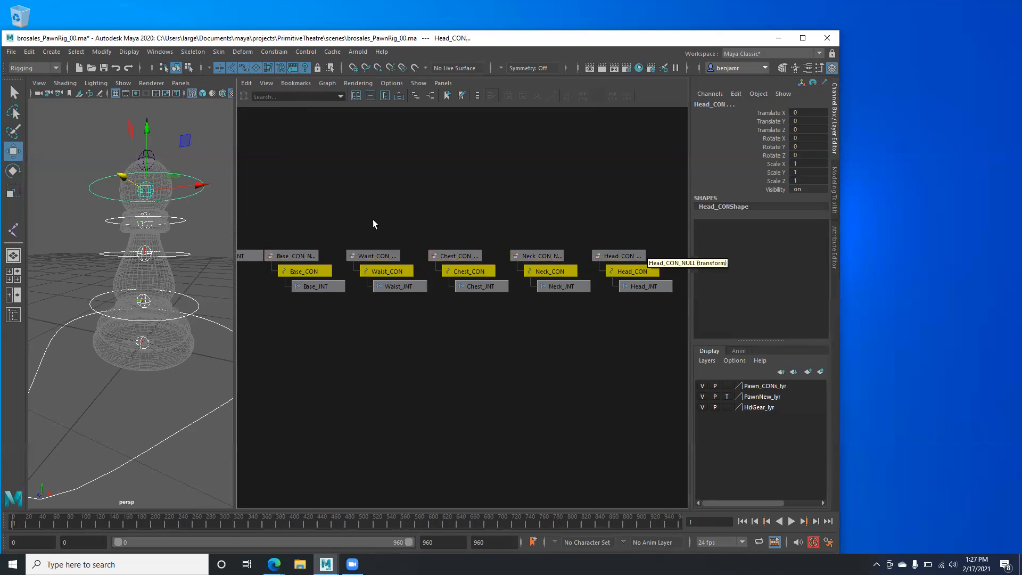
{"action": "left_click_drag", "start_coordinate": [294, 236], "coordinate": [661, 254]}
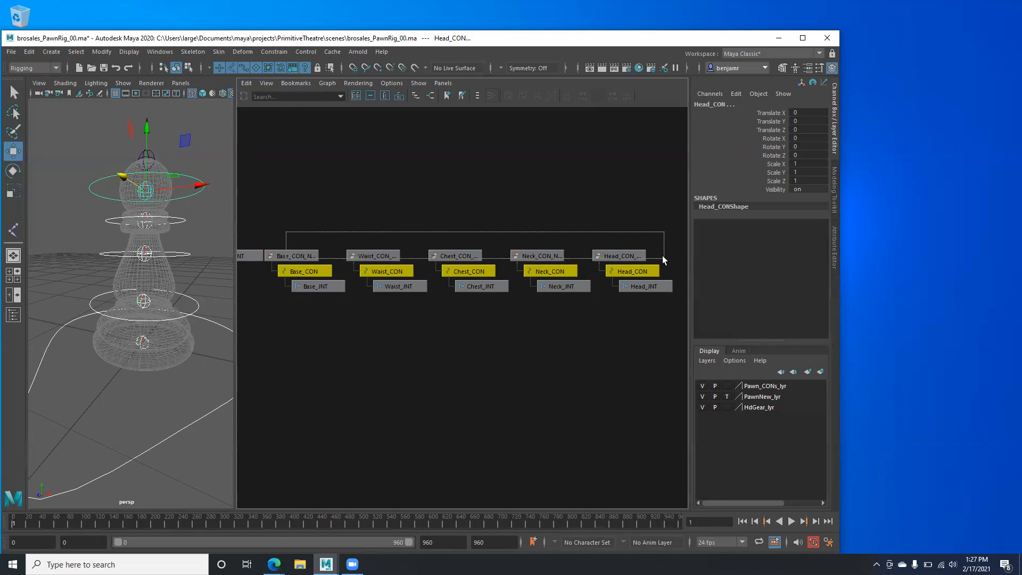
{"action": "left_click_drag", "start_coordinate": [284, 234], "coordinate": [637, 253]}
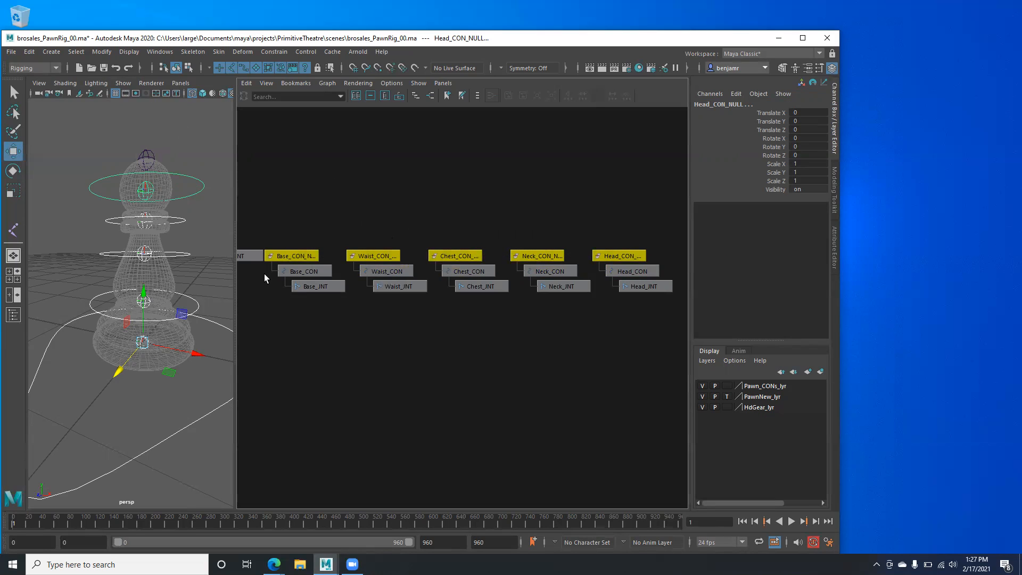
{"action": "left_click_drag", "start_coordinate": [259, 261], "coordinate": [655, 271]}
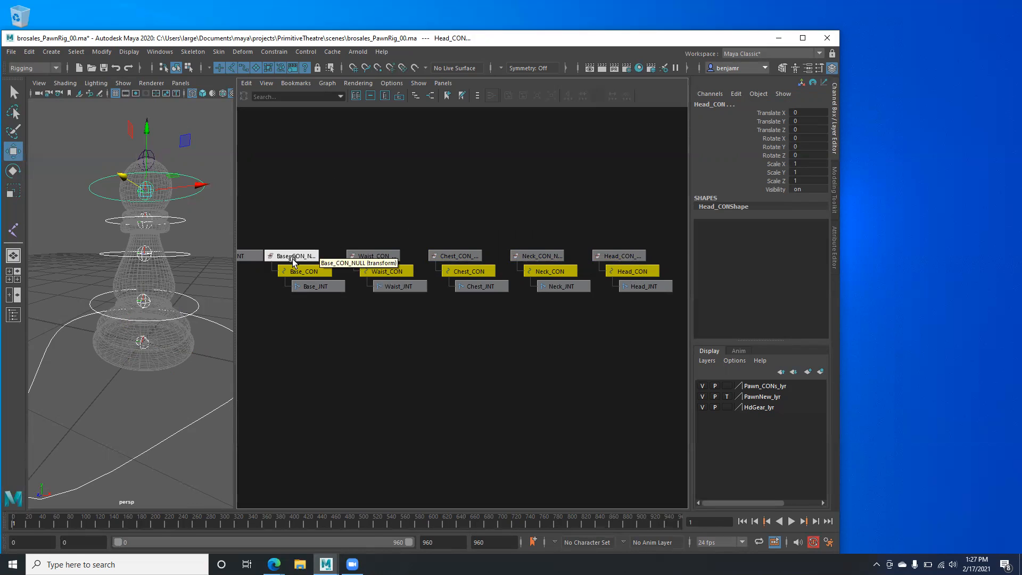
{"action": "left_click_drag", "start_coordinate": [287, 232], "coordinate": [652, 255]}
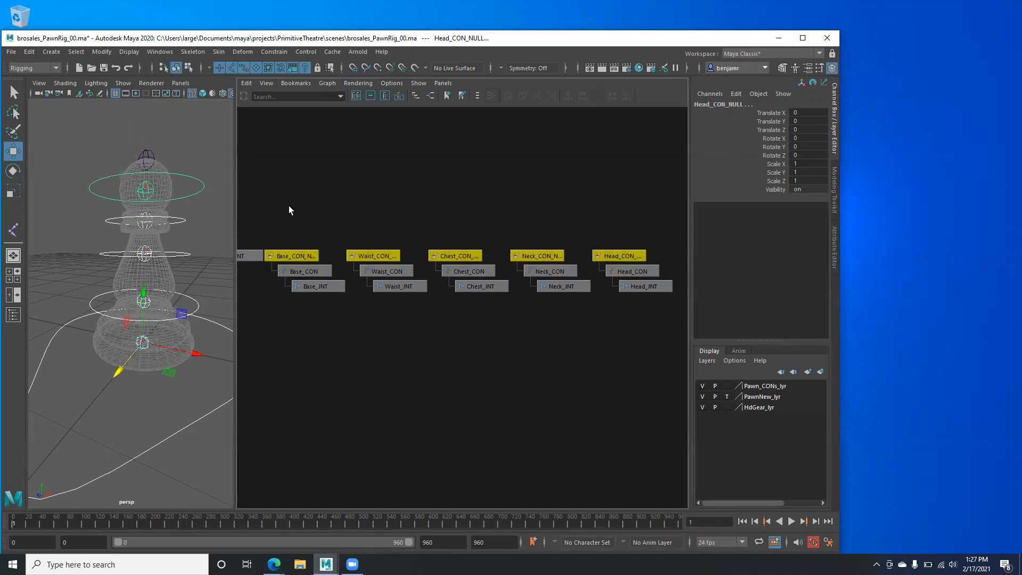
{"action": "left_click_drag", "start_coordinate": [413, 272], "coordinate": [662, 279]}
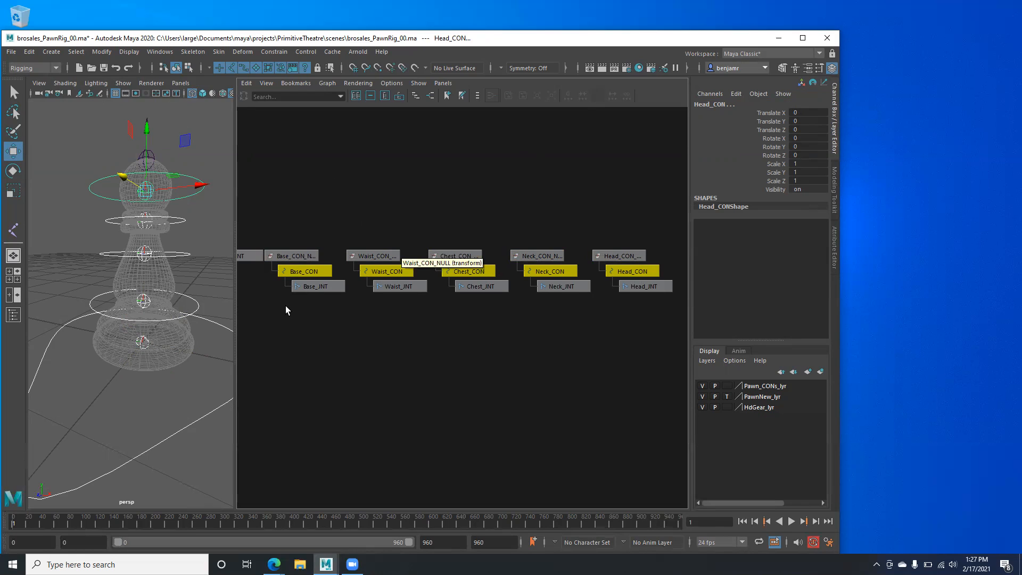
{"action": "middle_click_drag", "start_coordinate": [289, 306], "coordinate": [321, 312], "text": "alt"}
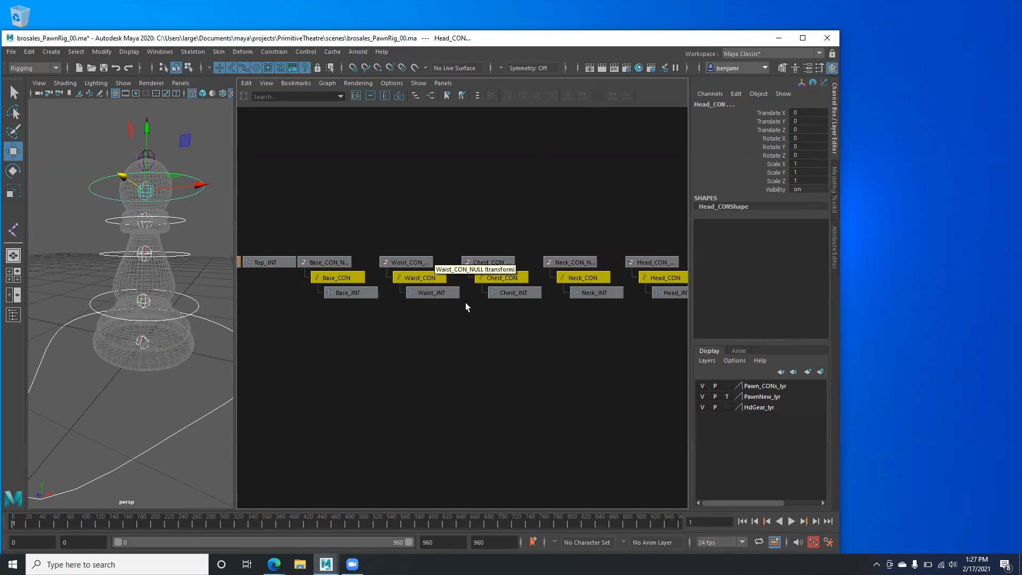
{"action": "scroll", "coordinate": [507, 290], "scroll_direction": "down", "scroll_amount": 2}
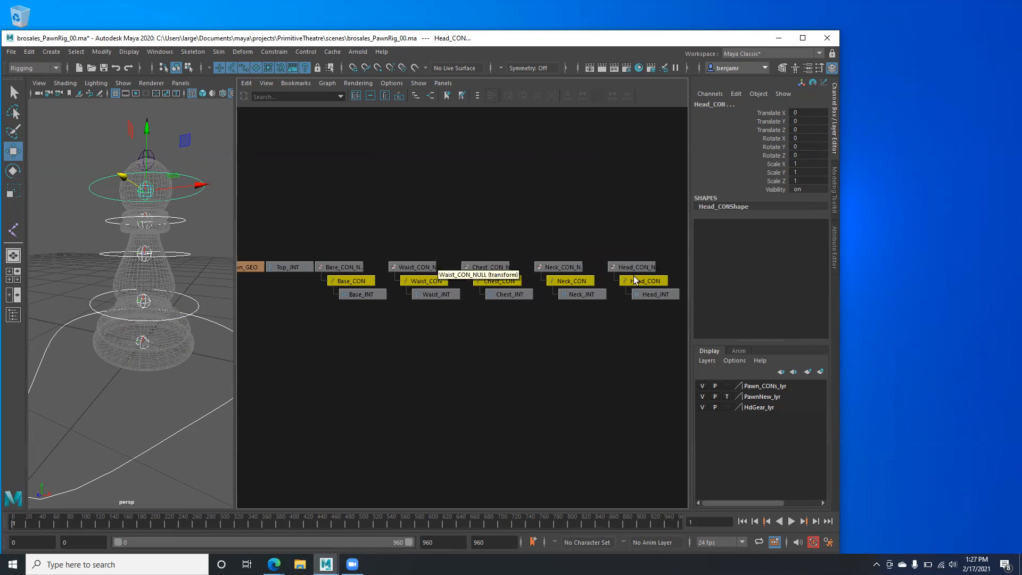
{"action": "left_click", "coordinate": [407, 267]}
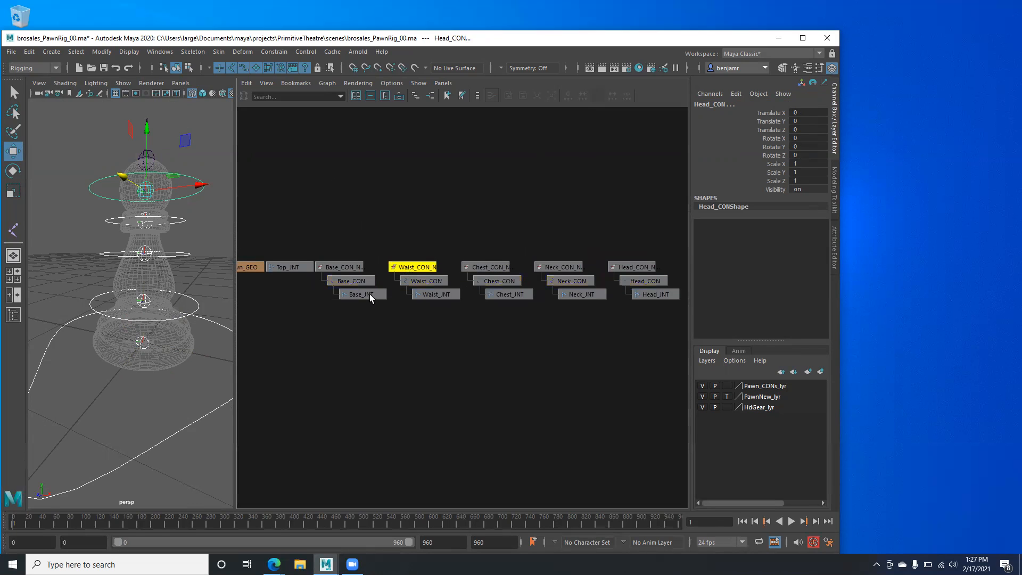
- Parent Waist_CON_NULL under Base_INT
{"action": "scroll", "coordinate": [462, 319], "scroll_direction": "up", "scroll_amount": 5}
{"action": "middle_click_drag", "start_coordinate": [275, 216], "coordinate": [501, 223], "text": "alt"}
{"action": "left_click", "coordinate": [413, 275]}
{"action": "left_click", "coordinate": [501, 220]}
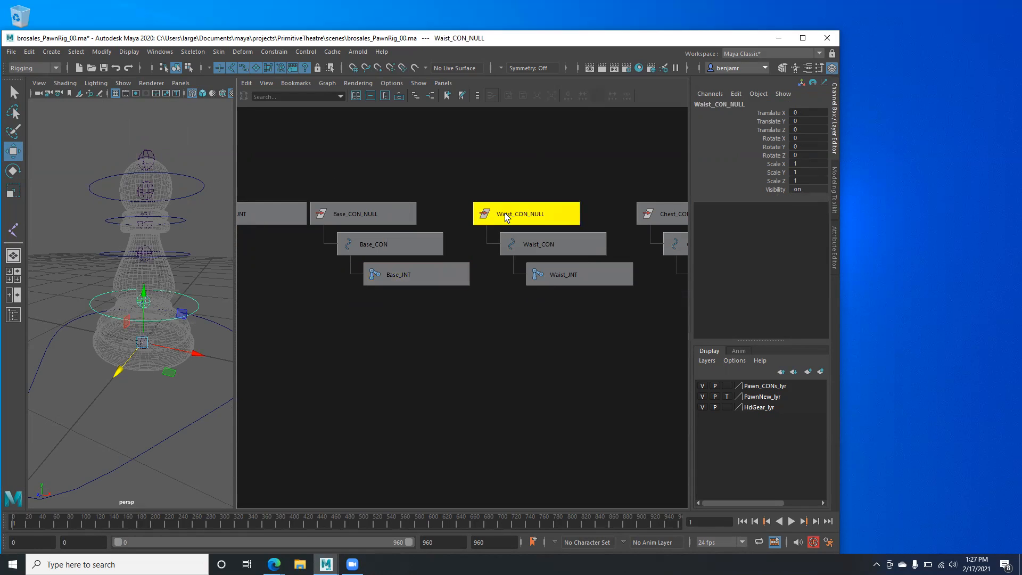
{"action": "left_click", "coordinate": [414, 276], "text": "shift"}
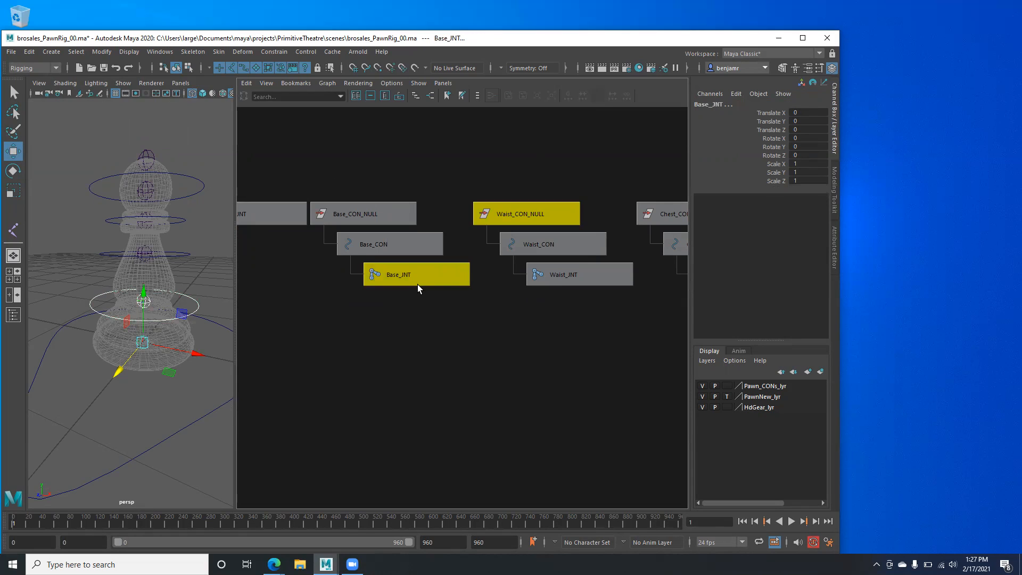
{"action": "key", "text": "p"}
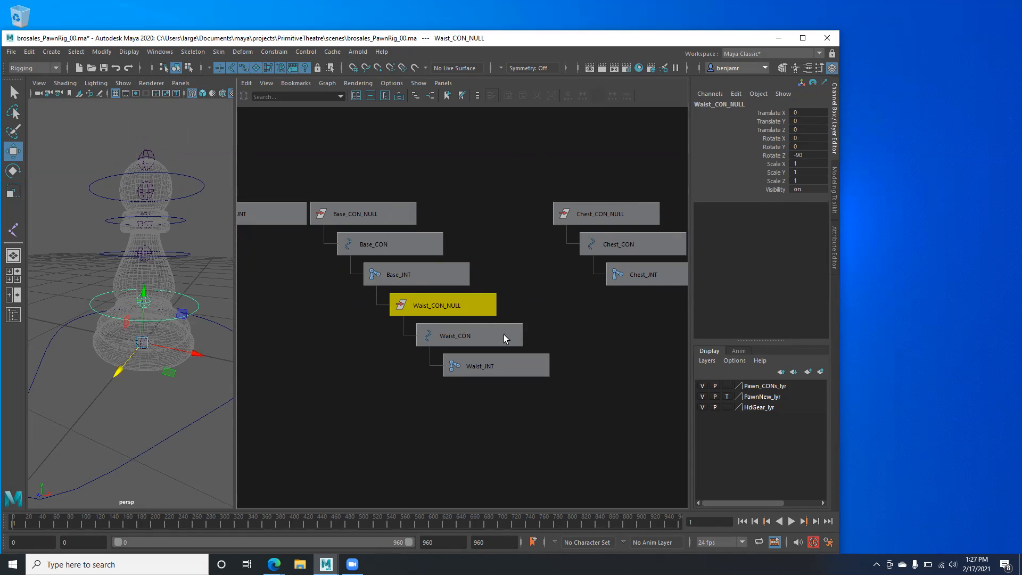
- Parent Chest_CON_NULL under Waist_INT
{"action": "middle_click_drag", "start_coordinate": [504, 334], "coordinate": [407, 341], "text": "alt"}
{"action": "left_click", "coordinate": [476, 226]}
{"action": "middle_click_drag", "start_coordinate": [476, 225], "coordinate": [401, 386]}
{"action": "left_click", "coordinate": [398, 376], "text": "shift"}
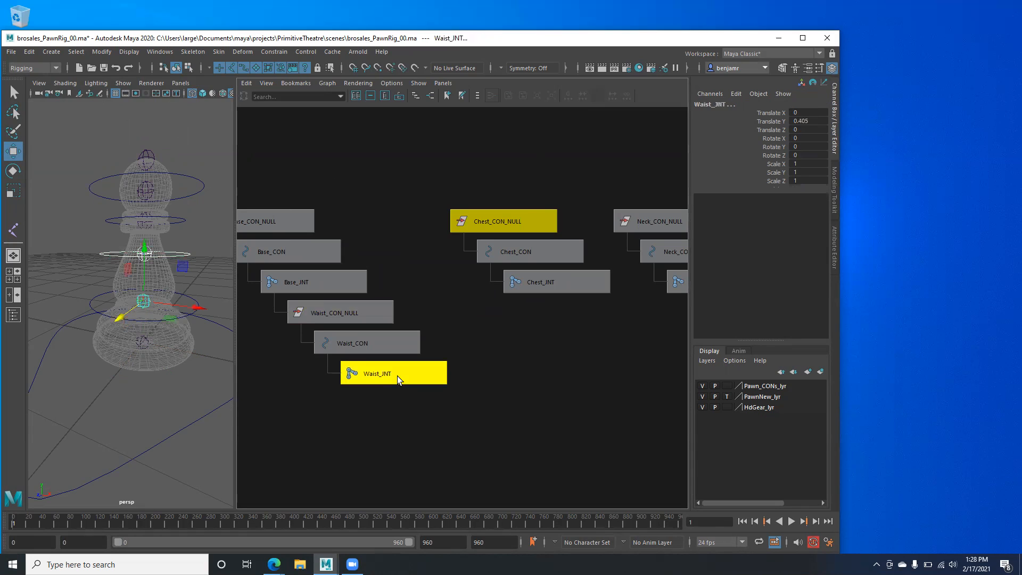
{"action": "key", "text": "p"}
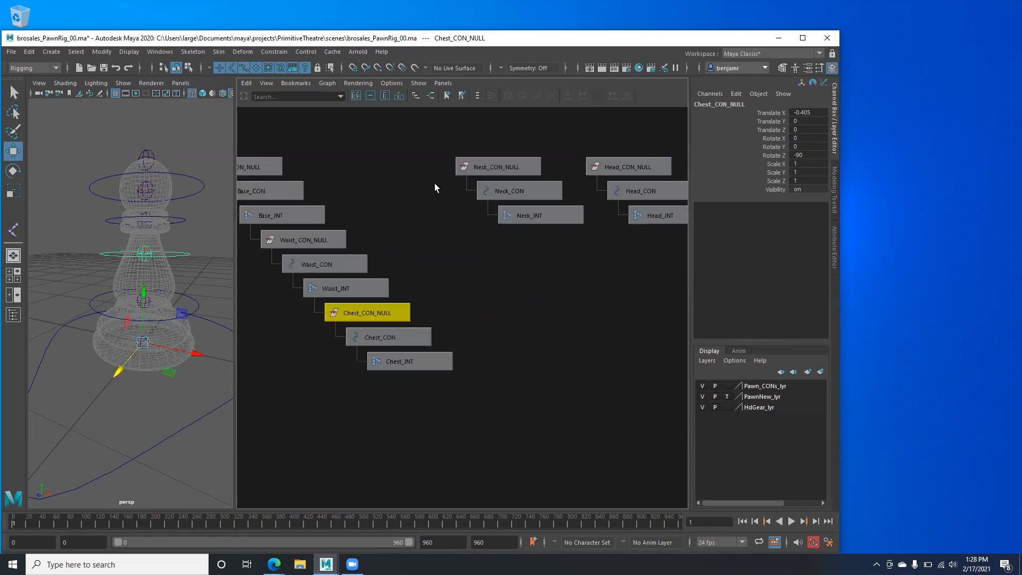
- Parent Neck_CON_NULL under Chest_INT and Head_CON_NULL under Neck_INT, then select the whole chain
{"action": "left_click", "coordinate": [495, 168]}
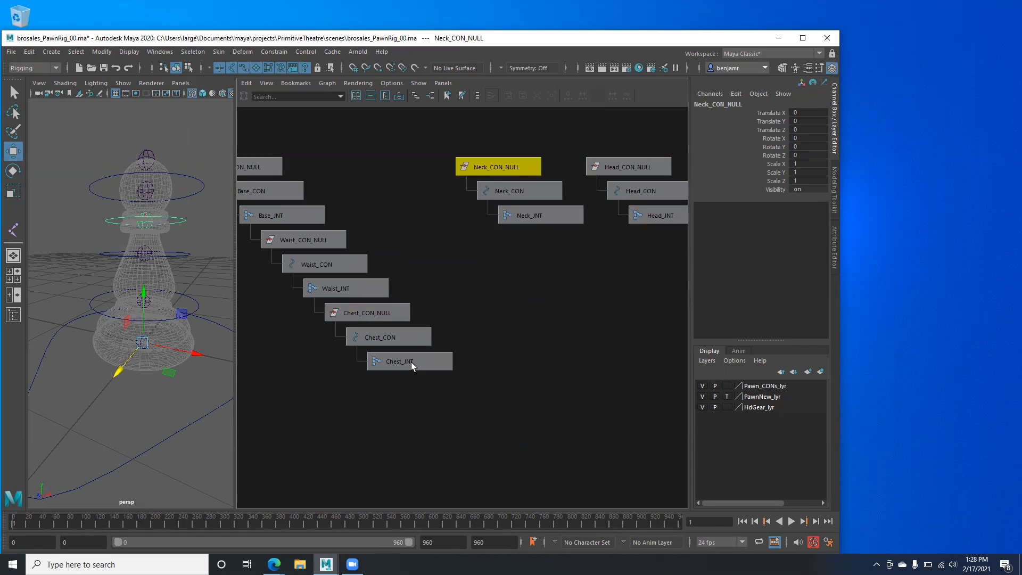
{"action": "left_click", "coordinate": [411, 362], "text": "shift"}
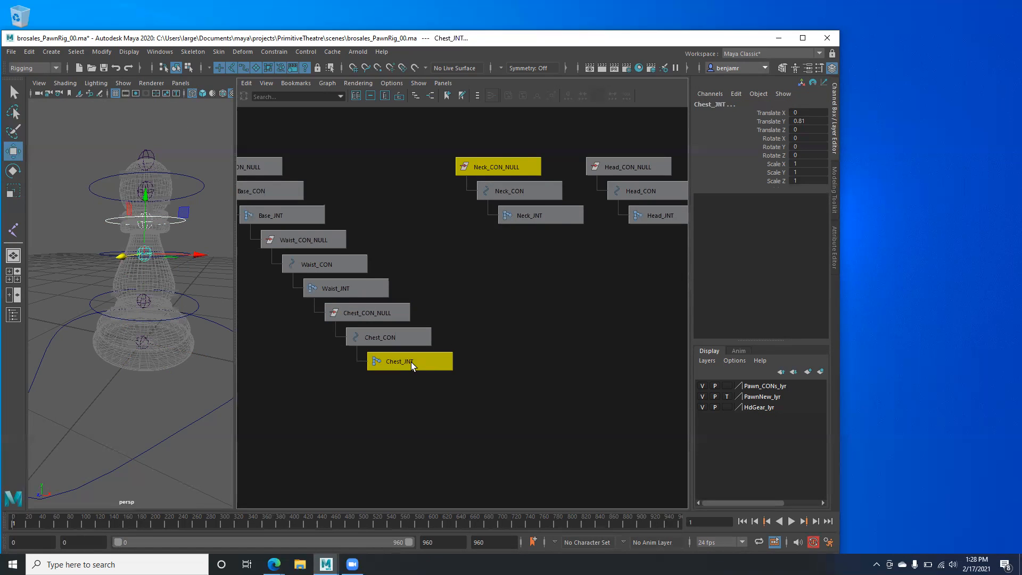
{"action": "key", "text": "p"}
{"action": "left_click", "coordinate": [551, 171]}
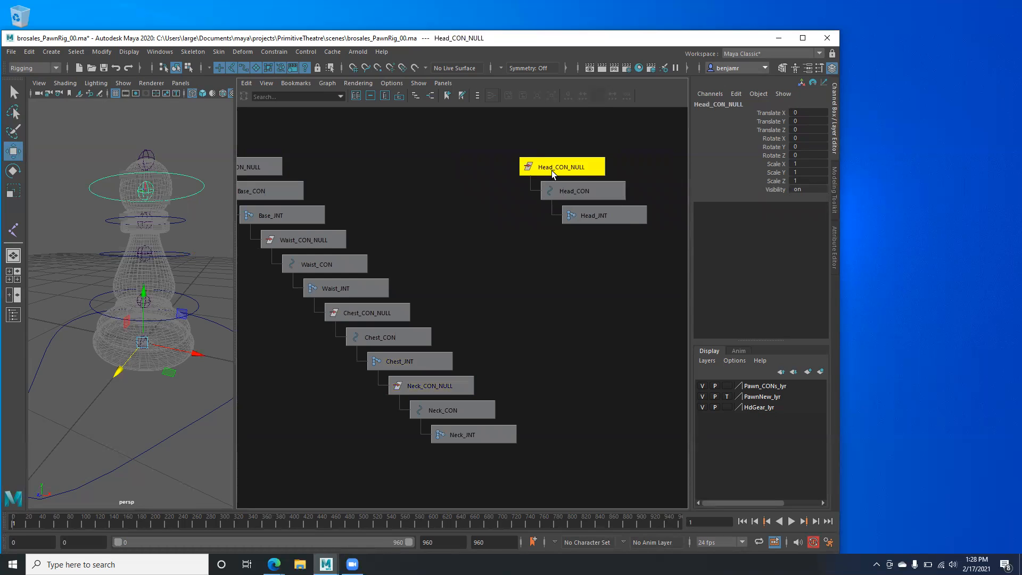
{"action": "left_click", "coordinate": [455, 435], "text": "shift"}
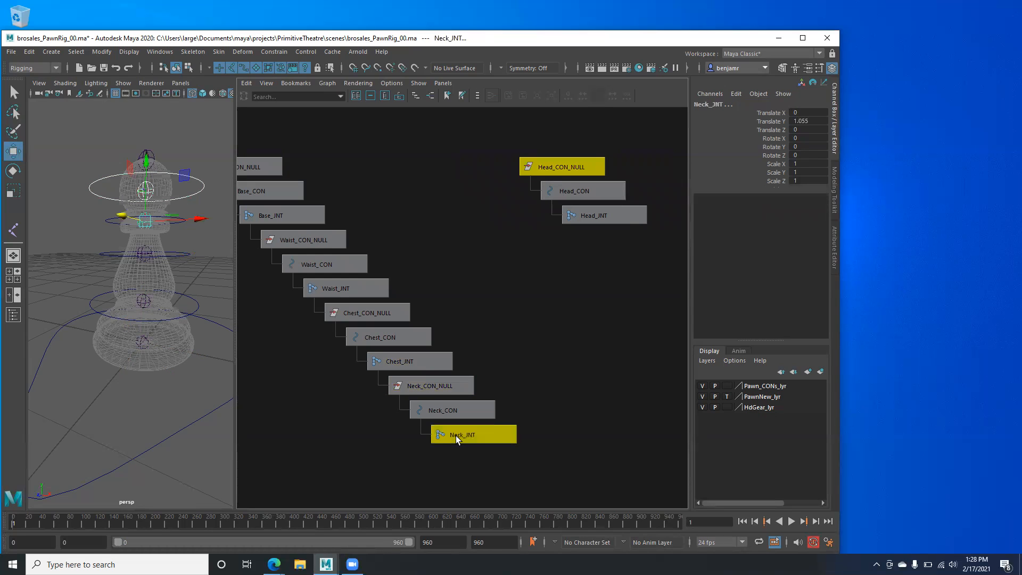
{"action": "key", "text": "p"}
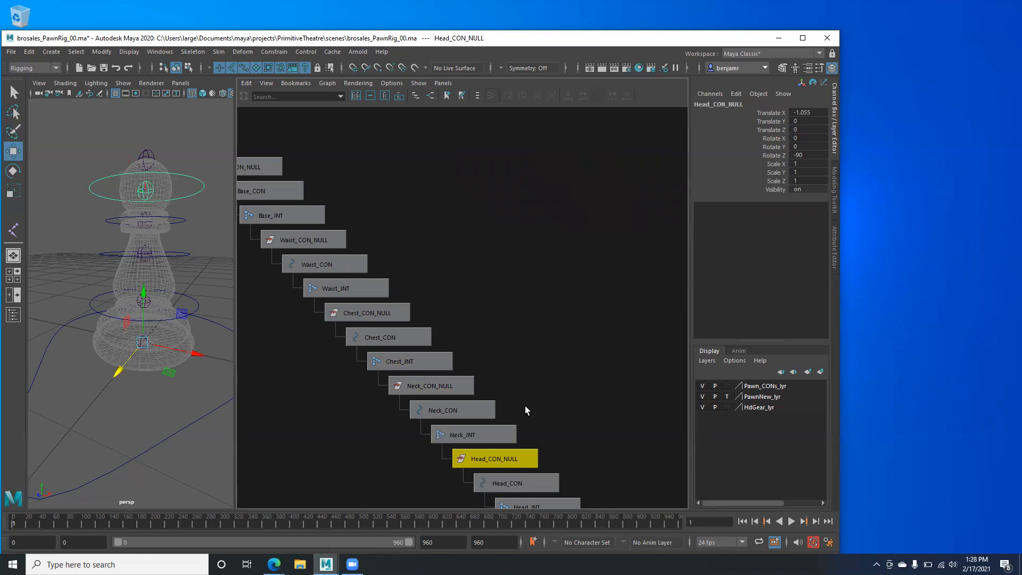
{"action": "left_click_drag", "start_coordinate": [324, 134], "coordinate": [586, 442]}
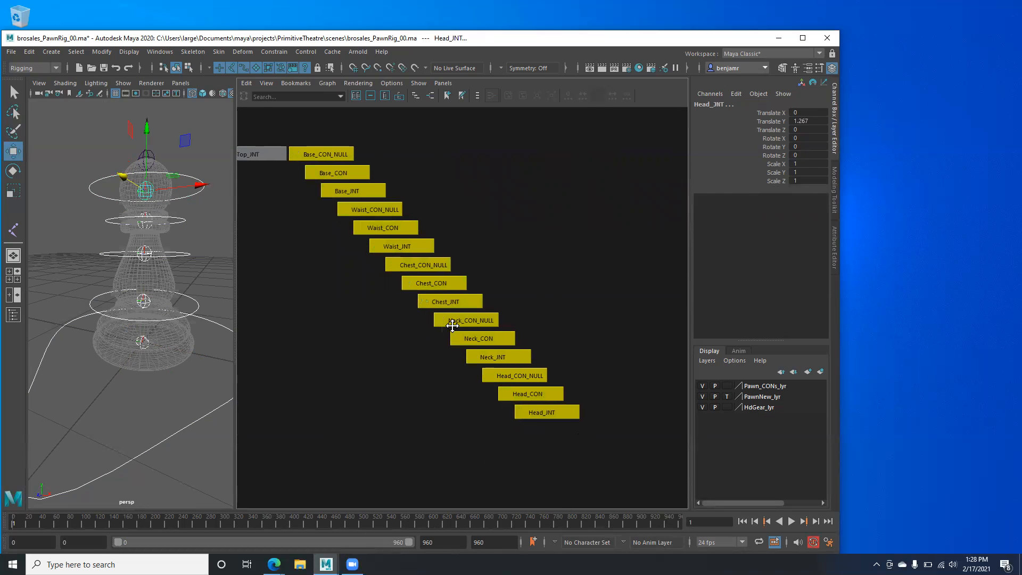
{"action": "scroll", "coordinate": [420, 356], "scroll_direction": "up", "scroll_amount": 2}
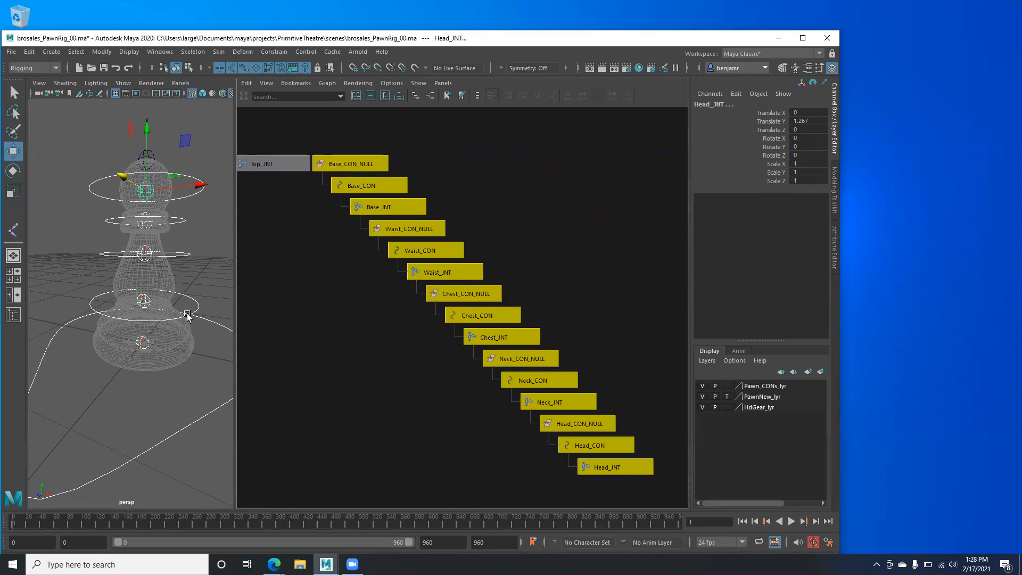
{"action": "left_click_drag", "start_coordinate": [236, 323], "coordinate": [293, 323]}
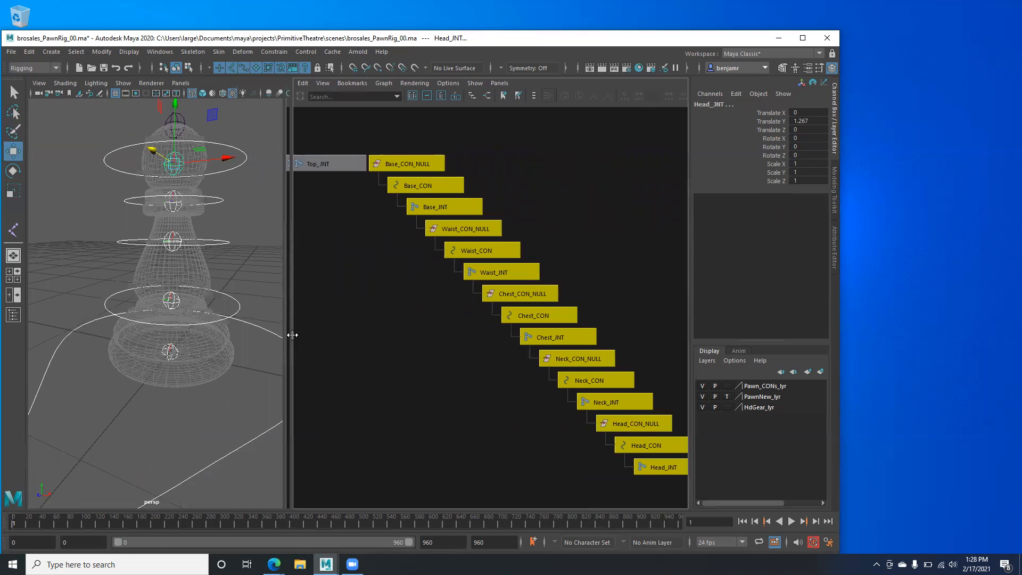
{"action": "right_click_drag", "start_coordinate": [189, 345], "coordinate": [69, 339], "text": "alt"}
{"action": "left_click_drag", "start_coordinate": [130, 346], "coordinate": [137, 327], "text": "alt"}
{"action": "middle_click_drag", "start_coordinate": [388, 242], "coordinate": [354, 237], "text": "alt"}
{"action": "left_click", "coordinate": [352, 222]}
{"action": "left_click", "coordinate": [382, 180]}
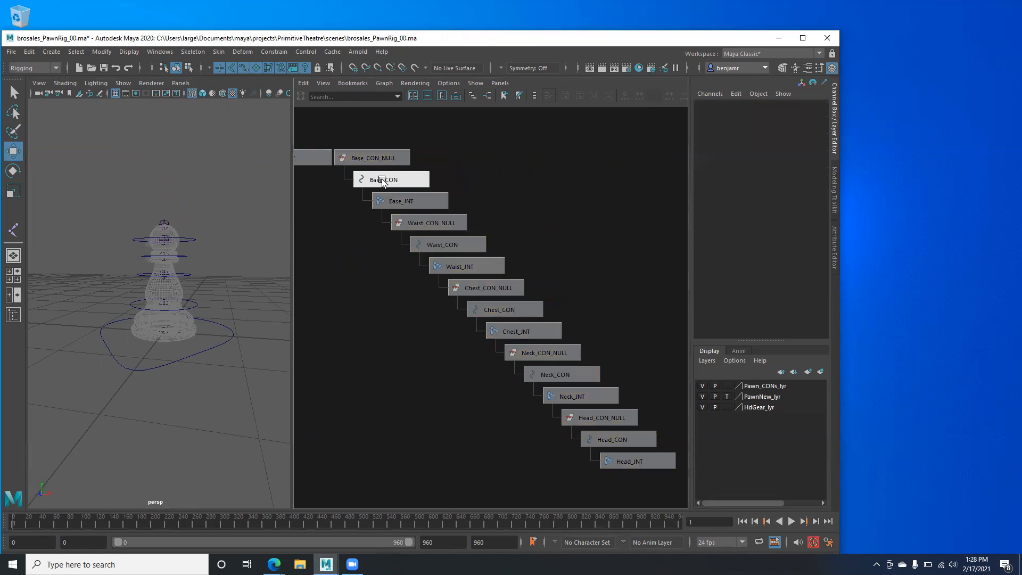
{"action": "left_click", "coordinate": [425, 248], "text": "shift"}
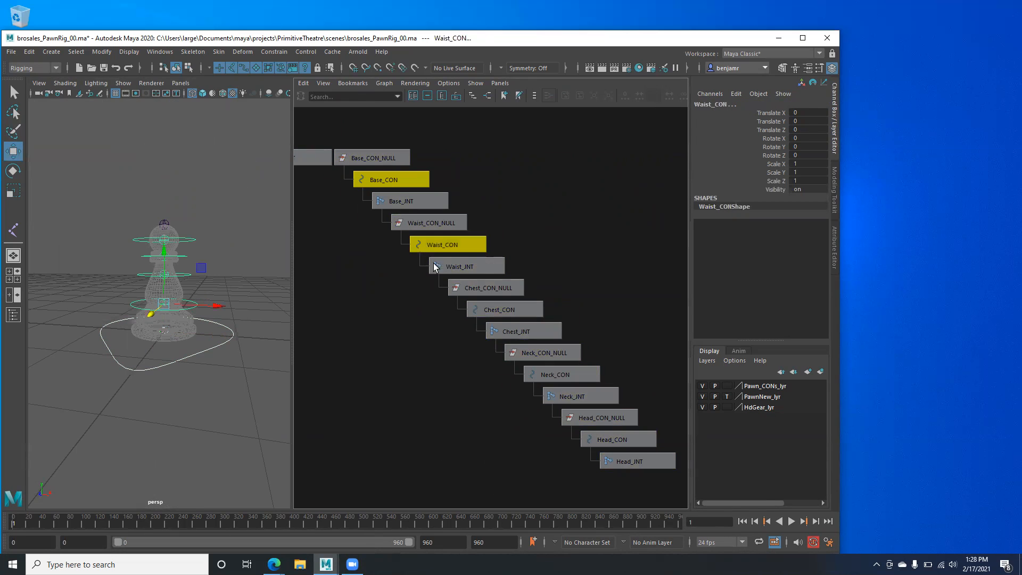
{"action": "left_click", "coordinate": [486, 312], "text": "shift"}
{"action": "left_click", "coordinate": [537, 376], "text": "shift"}
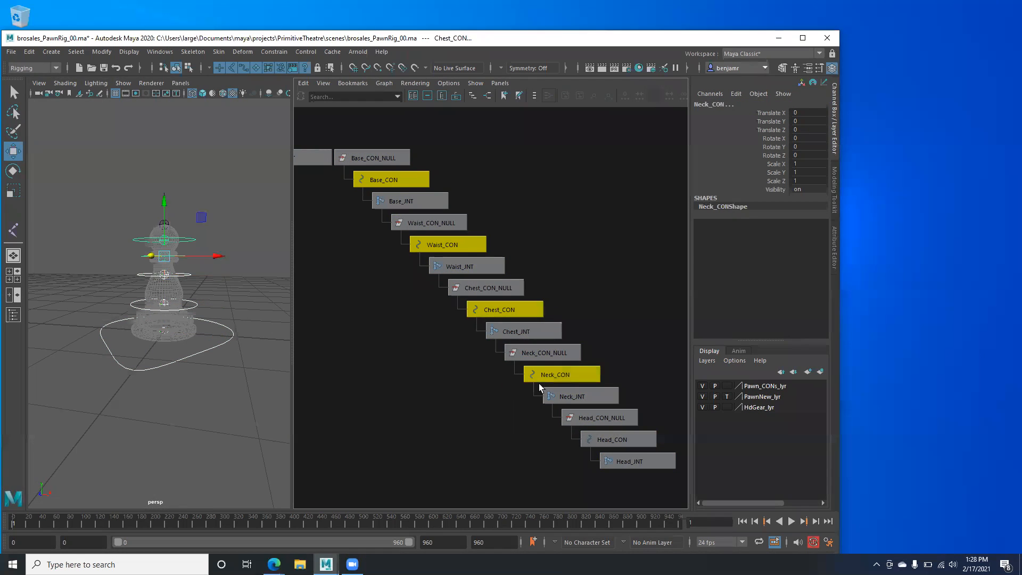
{"action": "left_click", "coordinate": [604, 441], "text": "shift"}
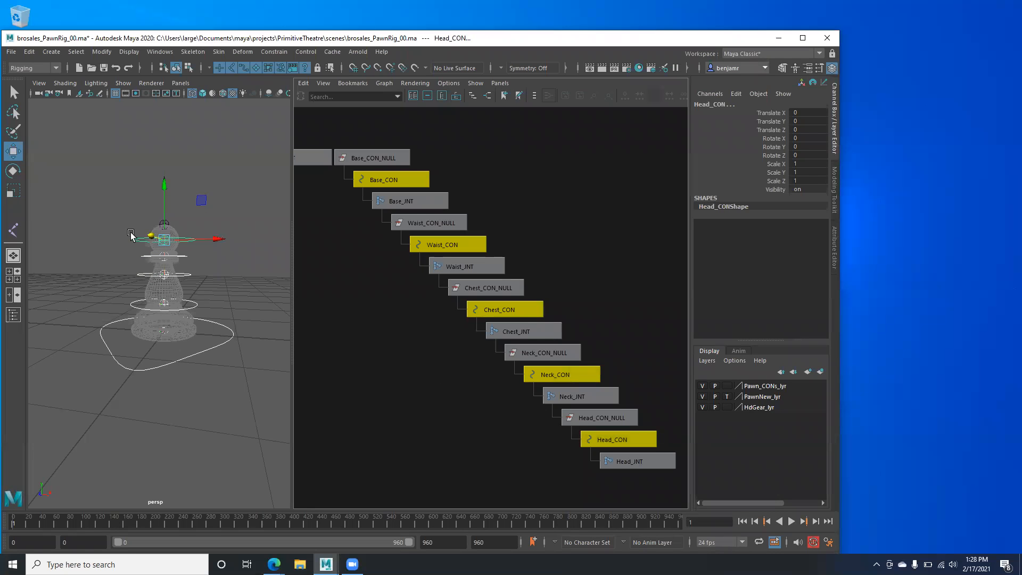
{"action": "key", "text": "e"}
{"action": "left_click_drag", "start_coordinate": [199, 205], "coordinate": [176, 205]}
{"action": "key", "text": "ctrl+z"}
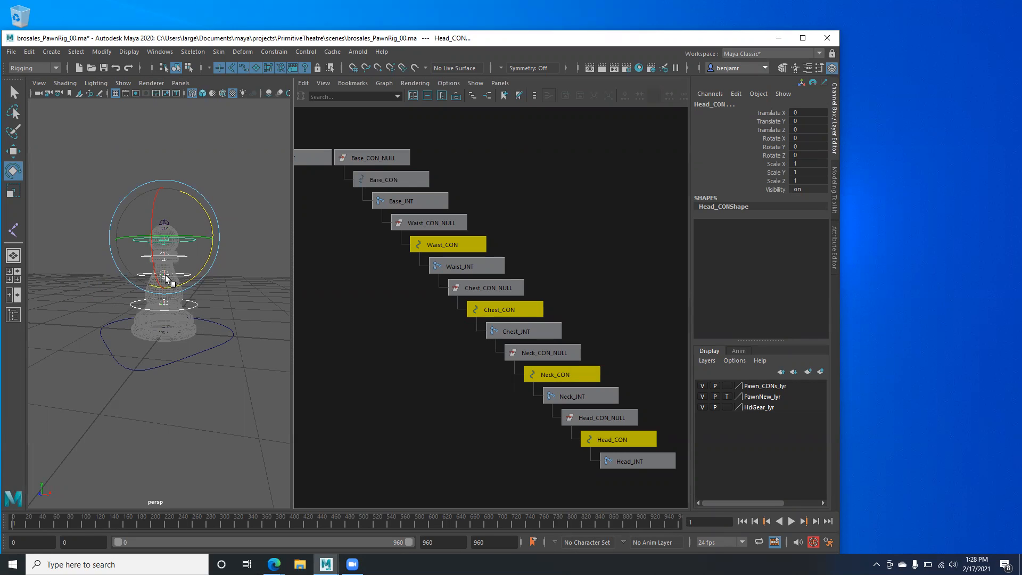
{"action": "left_click_drag", "start_coordinate": [201, 205], "coordinate": [165, 248]}
{"action": "key", "text": "ctrl+z"}
{"action": "key", "text": "ctrl+z"}
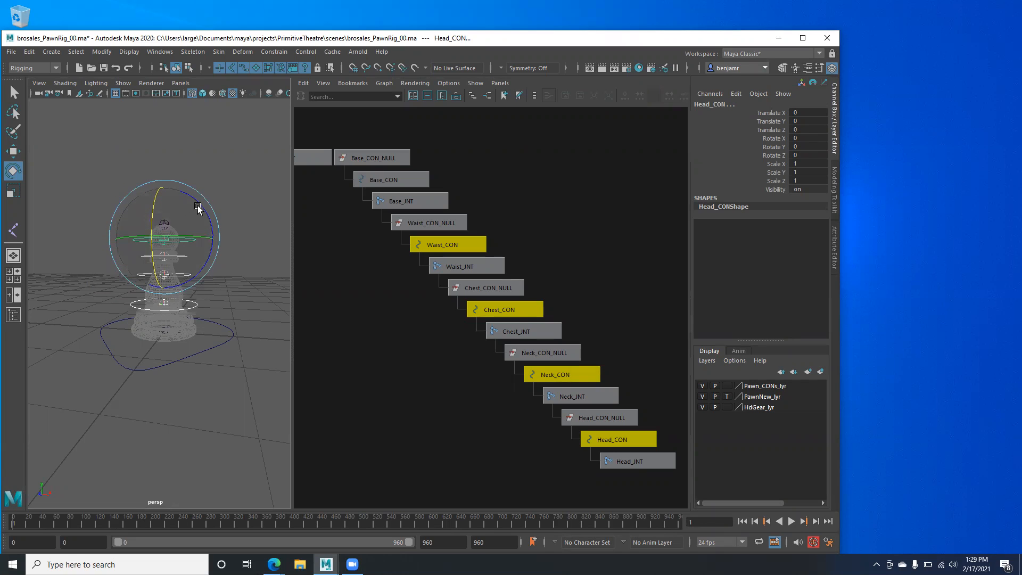
{"action": "left_click_drag", "start_coordinate": [192, 233], "coordinate": [171, 249]}
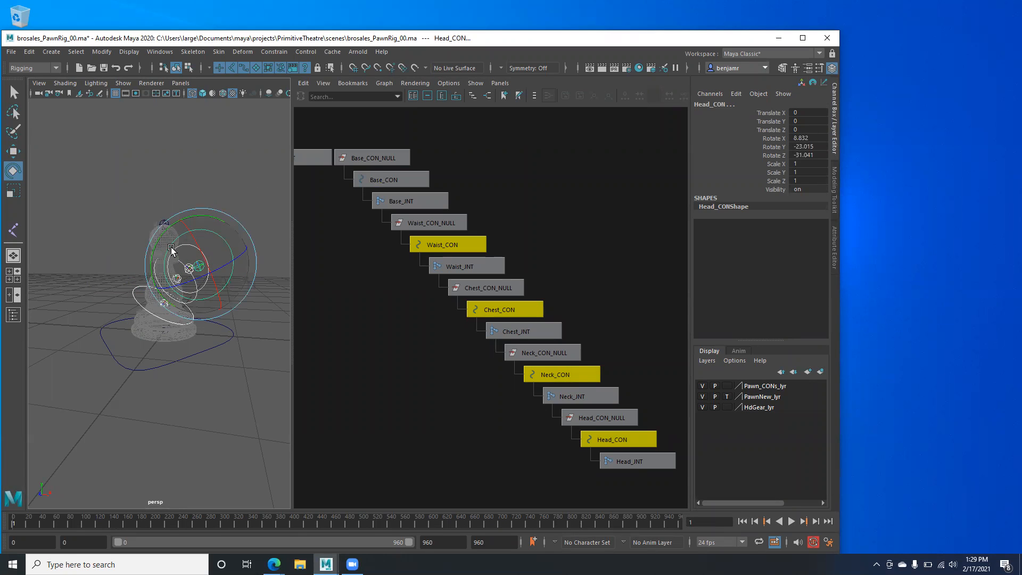
{"action": "key", "text": "ctrl+z"}
{"action": "key", "text": "w"}
{"action": "left_click_drag", "start_coordinate": [167, 239], "coordinate": [147, 235]}
{"action": "left_click_drag", "start_coordinate": [168, 221], "coordinate": [112, 203]}
- Undo the control move and check the Waist, Chest, Neck, Head and Base controls
{"action": "key", "text": "ctrl+z"}
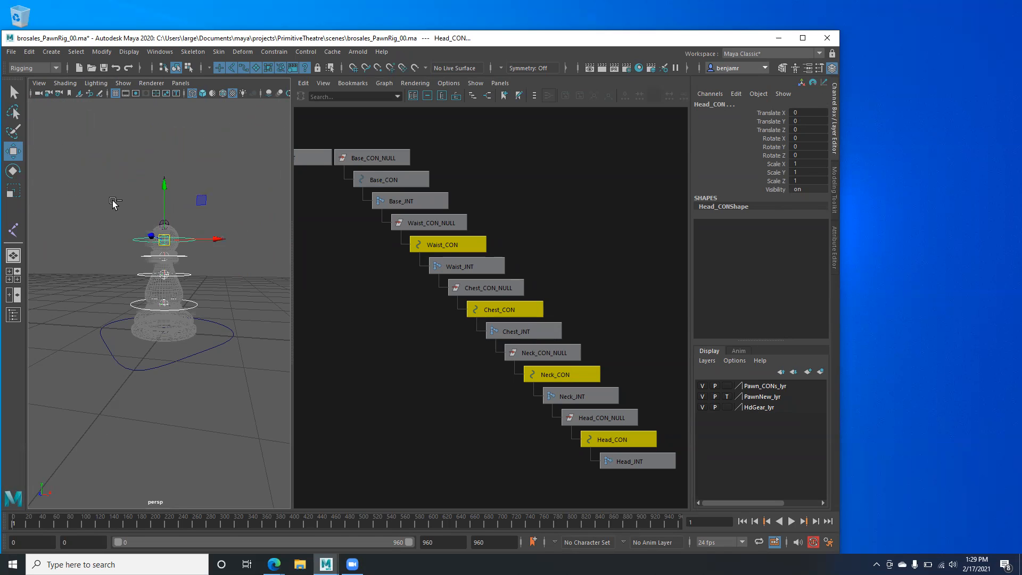
{"action": "left_click", "coordinate": [198, 304]}
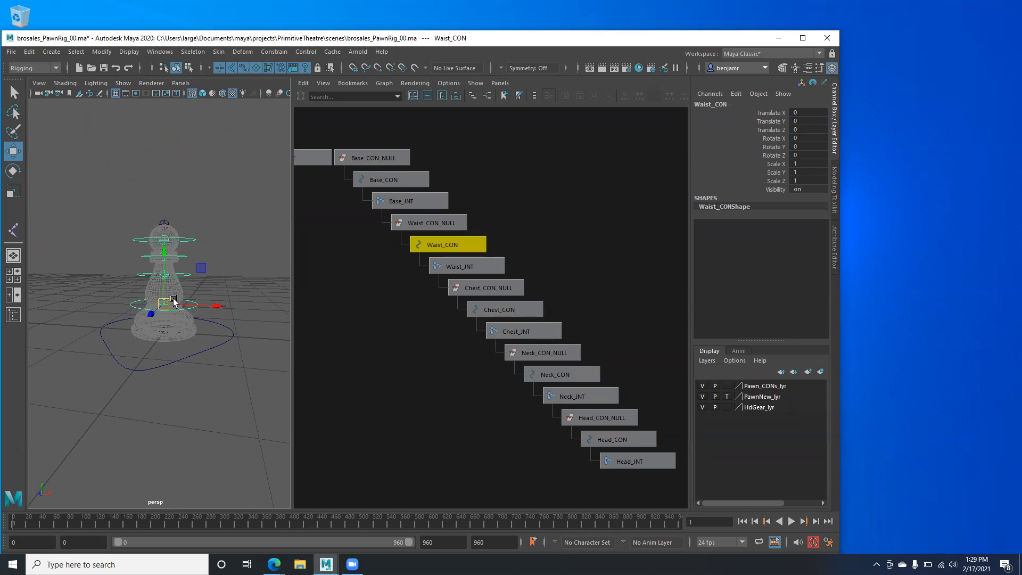
{"action": "left_click", "coordinate": [182, 275]}
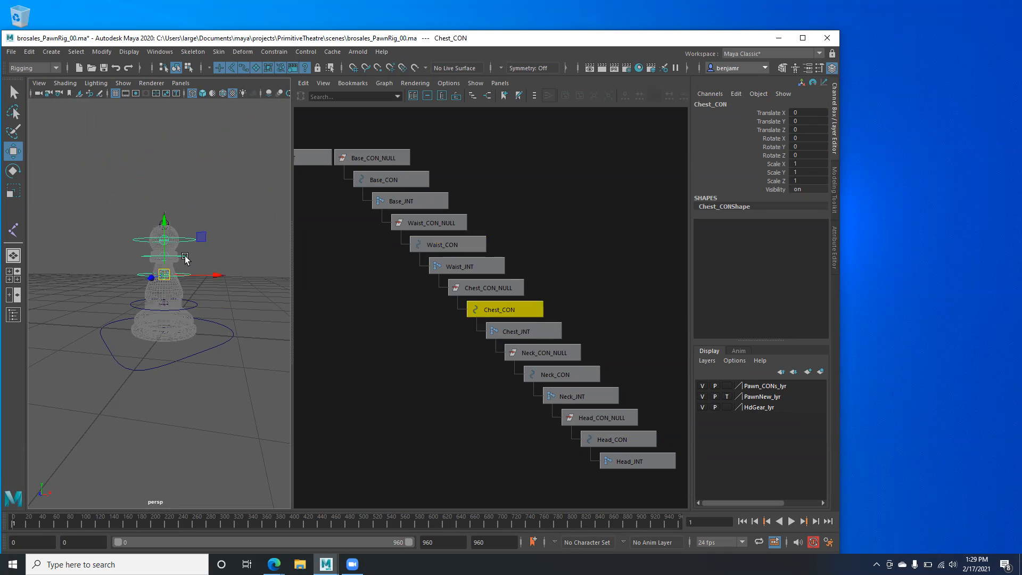
{"action": "left_click", "coordinate": [184, 257]}
{"action": "left_click", "coordinate": [178, 241]}
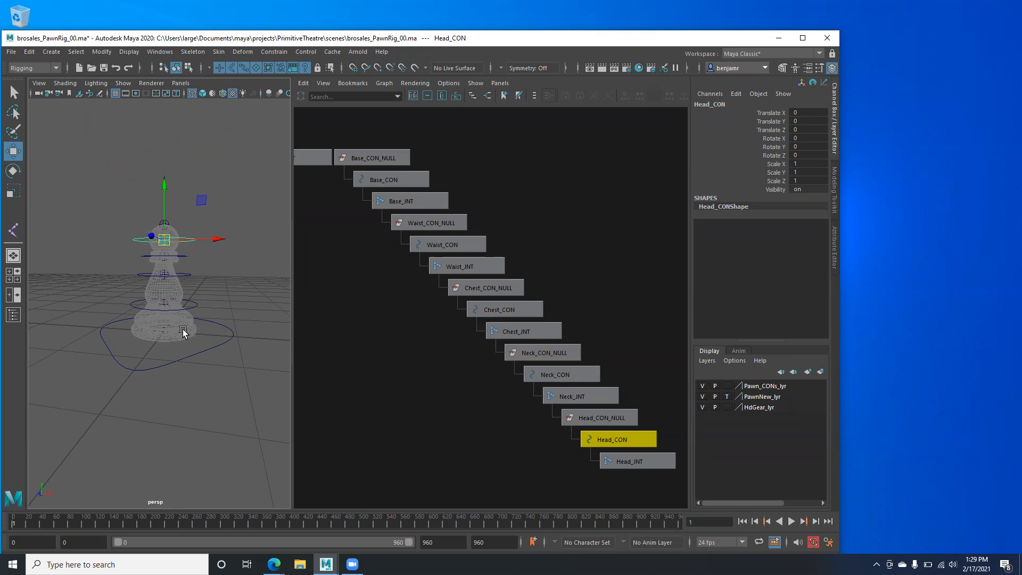
{"action": "left_click", "coordinate": [154, 332]}
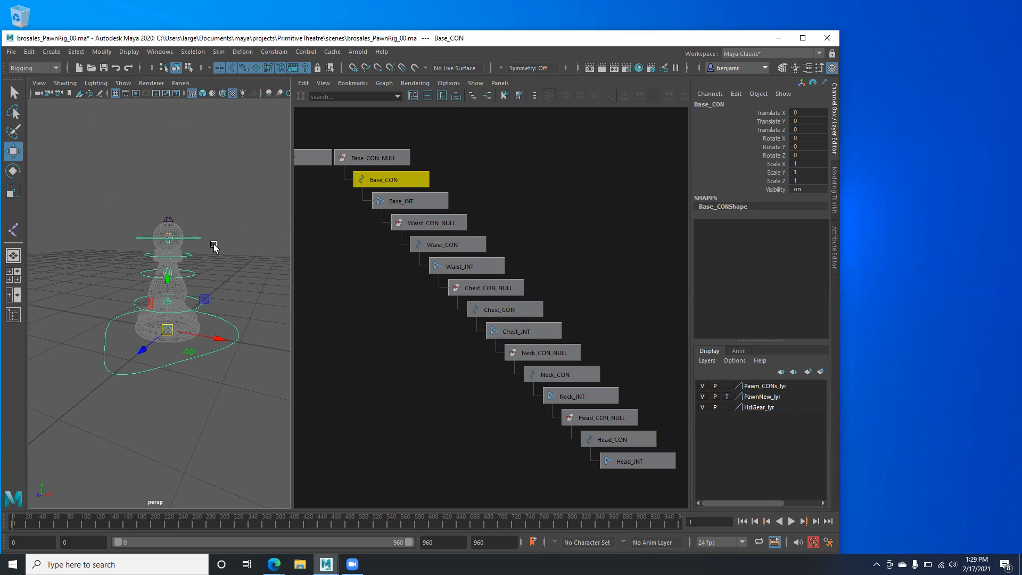
- Switch the PawnNew_lyr layer from template to normal display so the pawn mesh shows
{"action": "left_click_drag", "start_coordinate": [384, 136], "coordinate": [643, 461]}
{"action": "left_click", "coordinate": [91, 237]}
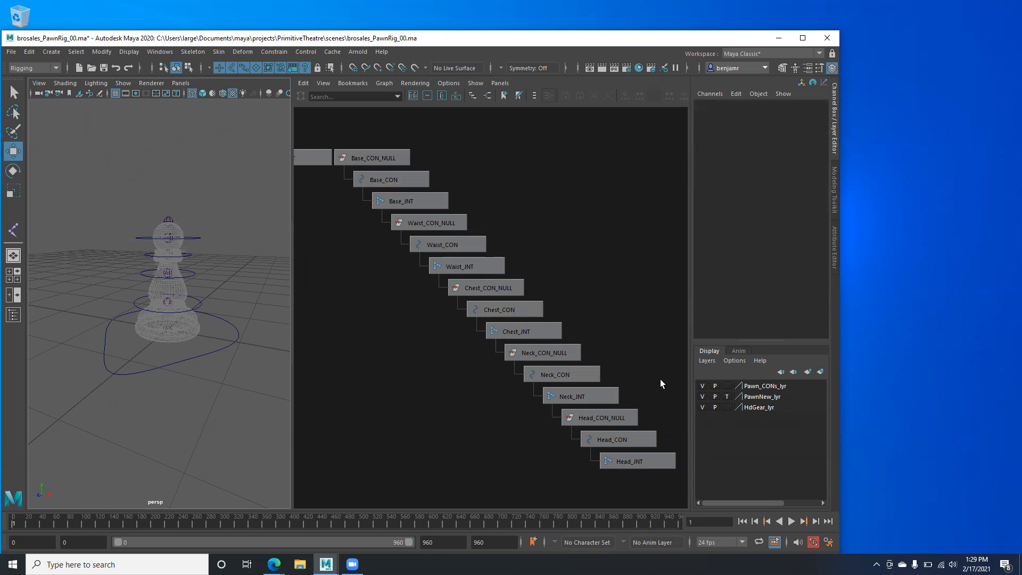
{"action": "left_click", "coordinate": [726, 396]}
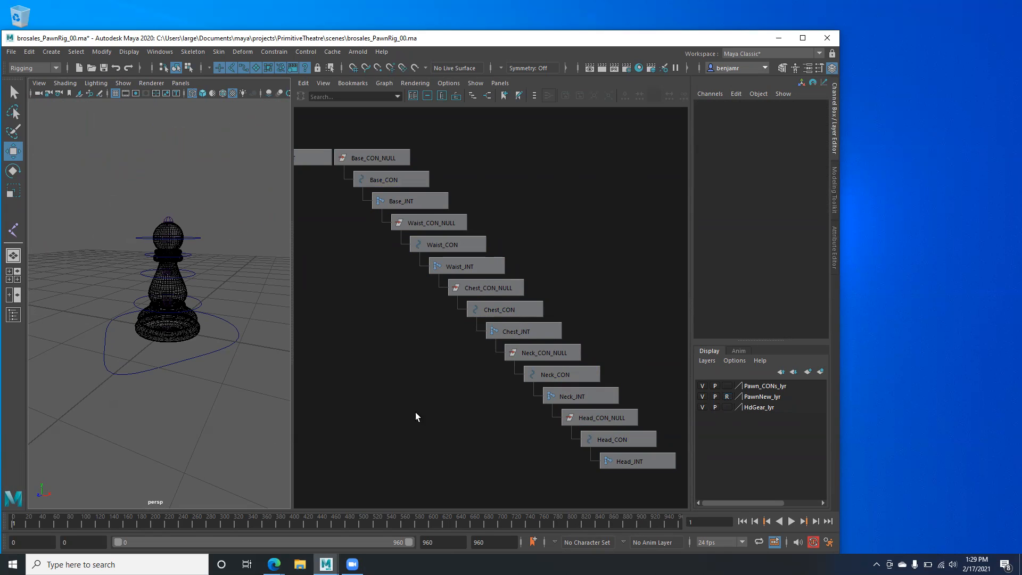
{"action": "left_click", "coordinate": [727, 397]}
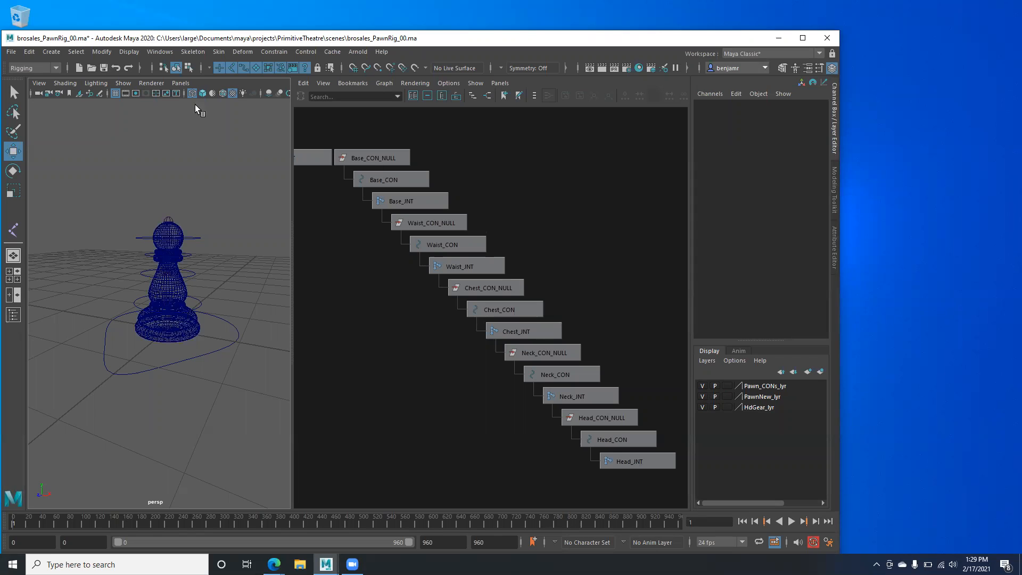
{"action": "middle_click_drag", "start_coordinate": [372, 246], "coordinate": [366, 228], "text": "alt"}
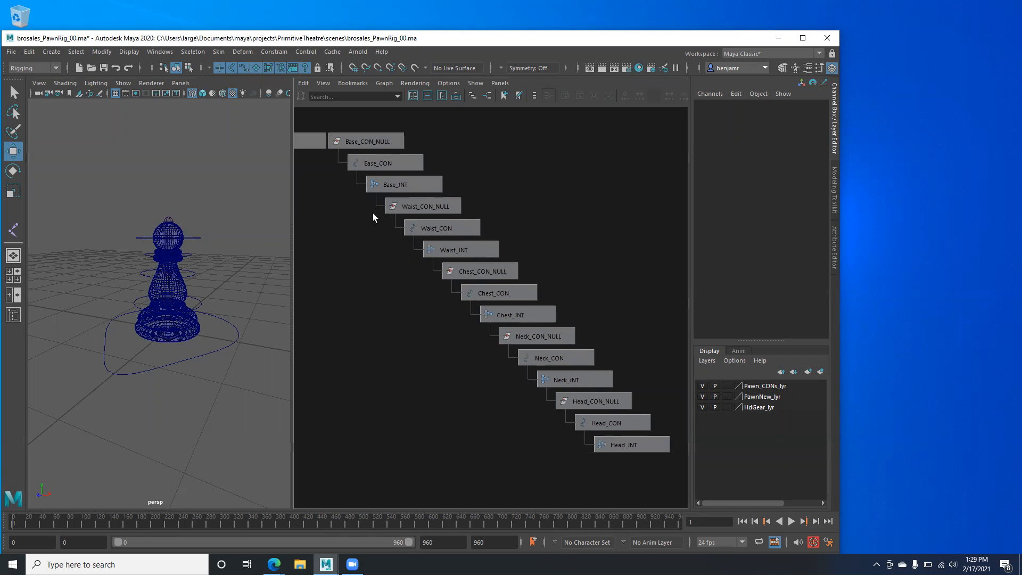
- Select the Base, Waist, Chest, Neck and Head INT joints in the node graph
{"action": "left_click", "coordinate": [383, 186]}
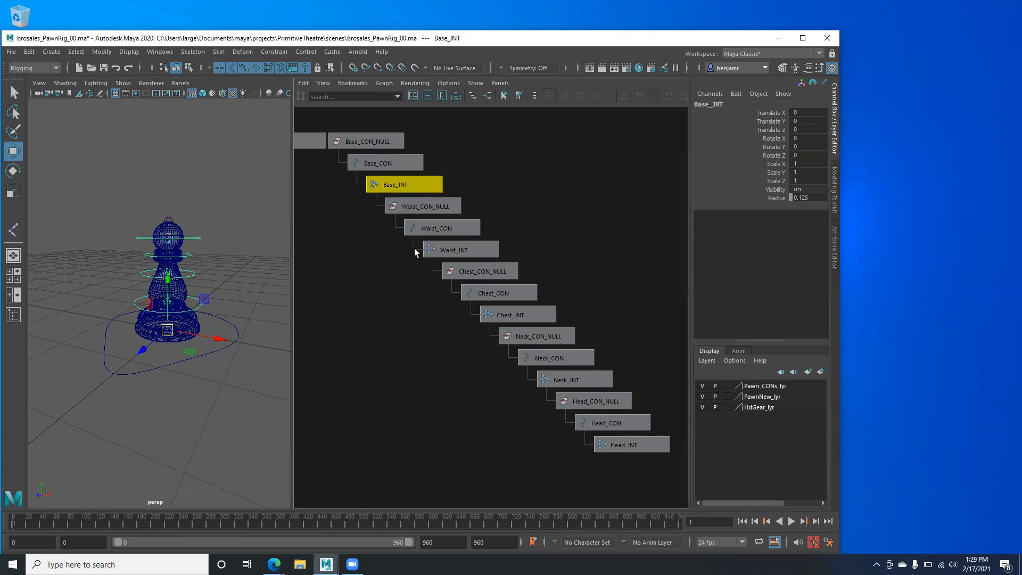
{"action": "left_click", "coordinate": [435, 251], "text": "shift"}
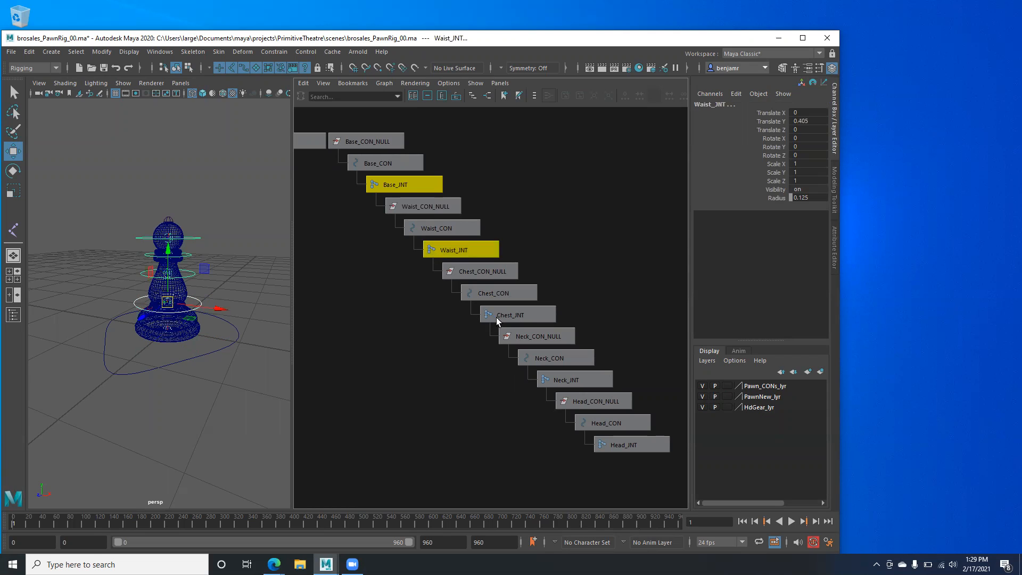
{"action": "left_click", "coordinate": [497, 316], "text": "shift"}
{"action": "left_click", "coordinate": [556, 380], "text": "shift"}
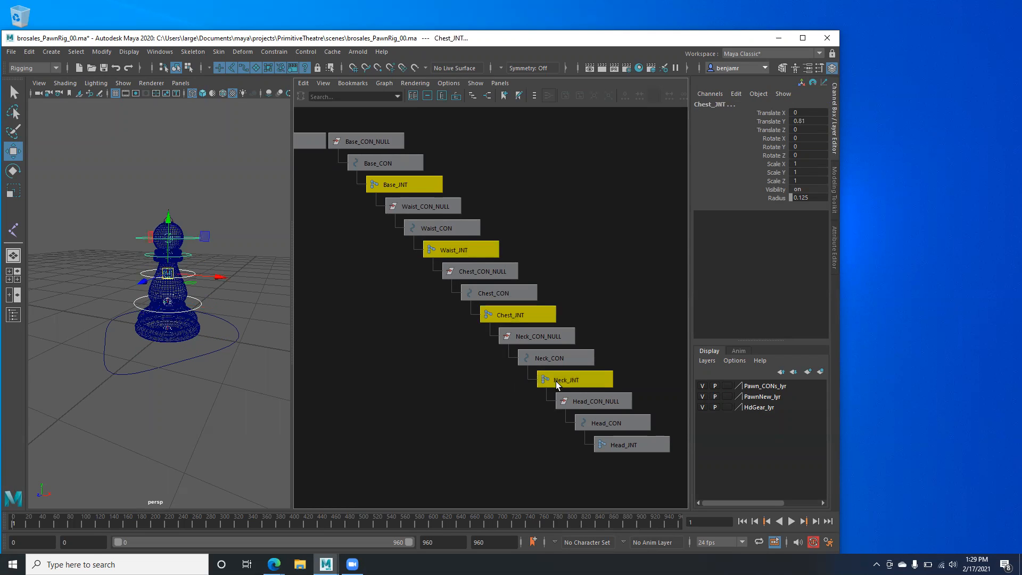
{"action": "left_click", "coordinate": [602, 449], "text": "shift"}
{"action": "middle_click_drag", "start_coordinate": [504, 375], "coordinate": [509, 329], "text": "alt"}
{"action": "scroll", "coordinate": [319, 344], "scroll_direction": "down", "scroll_amount": 8}
{"action": "scroll", "coordinate": [473, 322], "scroll_direction": "up", "scroll_amount": 3}
{"action": "middle_click_drag", "start_coordinate": [453, 307], "coordinate": [387, 306], "text": "alt"}
- Select Top_INT, then add Head_INT as the parent target
{"action": "left_click", "coordinate": [372, 193]}
{"action": "scroll", "coordinate": [392, 255], "scroll_direction": "up", "scroll_amount": 1}
{"action": "scroll", "coordinate": [391, 255], "scroll_direction": "up", "scroll_amount": 1}
{"action": "middle_click_drag", "start_coordinate": [361, 235], "coordinate": [362, 253], "text": "alt"}
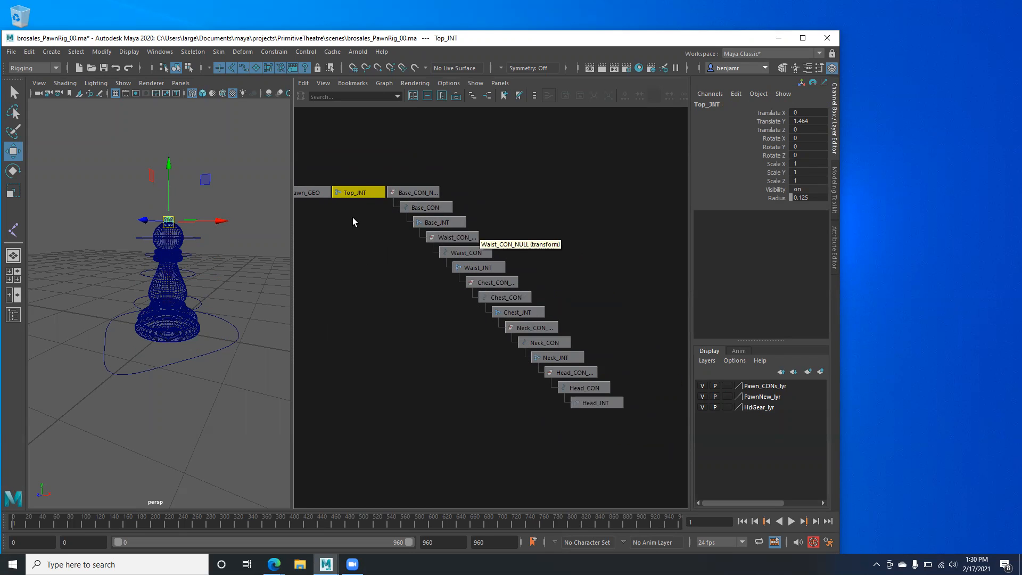
{"action": "left_click", "coordinate": [592, 403], "text": "shift"}
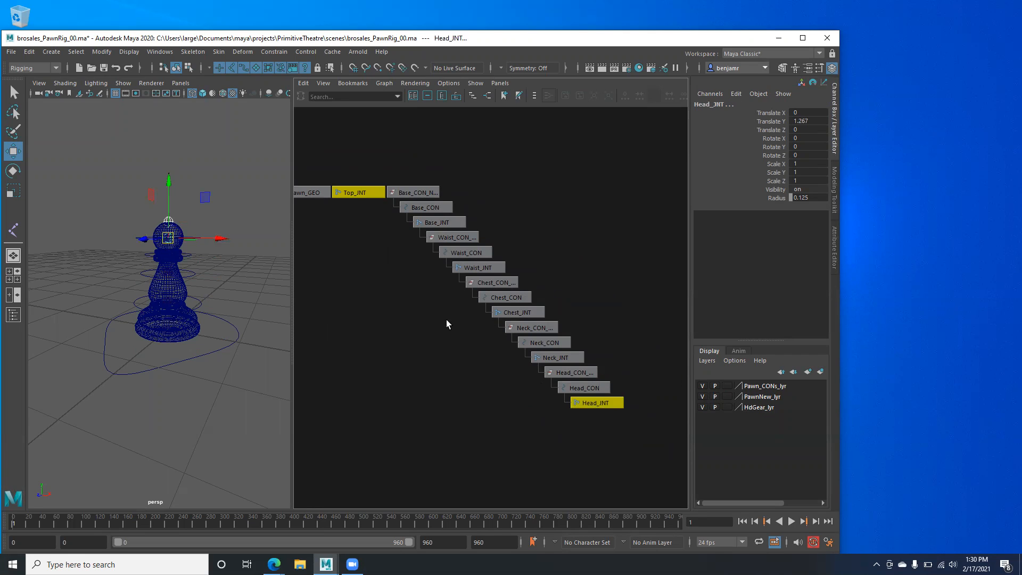
- Parent Top_INT under Head_INT with P, then check Pawn_GEO and deselect
{"action": "key", "text": "p"}
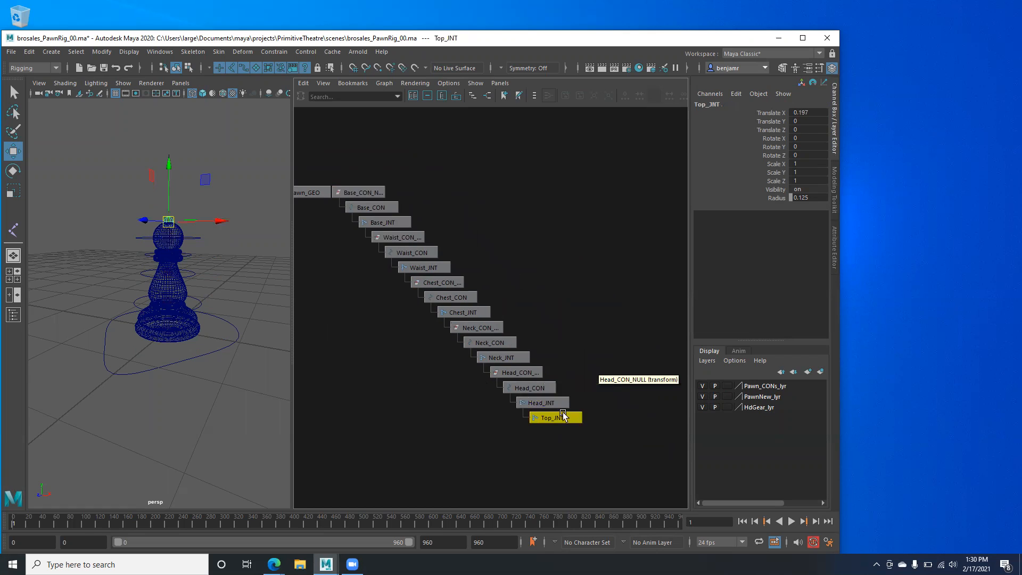
{"action": "middle_click_drag", "start_coordinate": [415, 368], "coordinate": [471, 346], "text": "alt"}
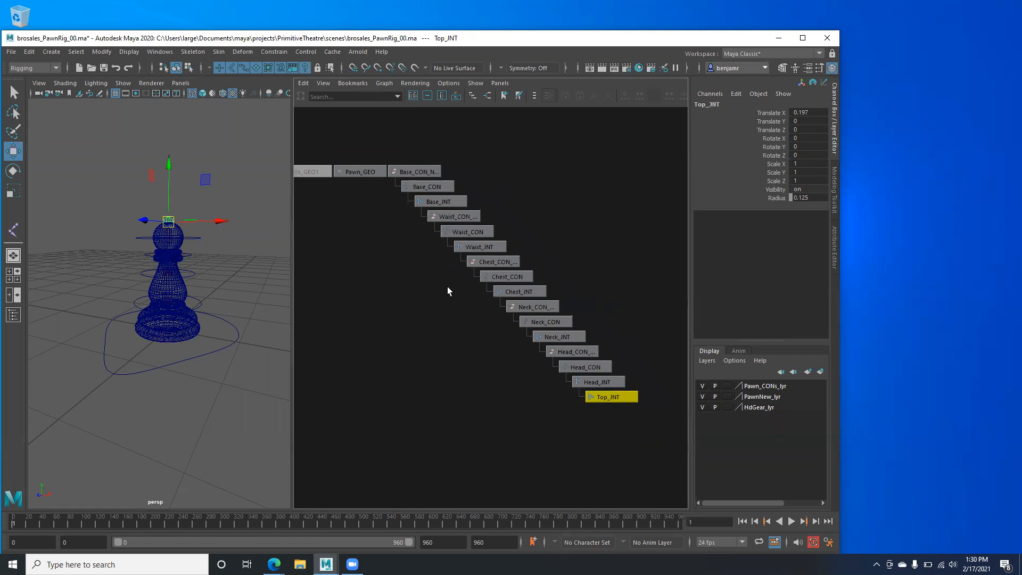
{"action": "left_click", "coordinate": [356, 170]}
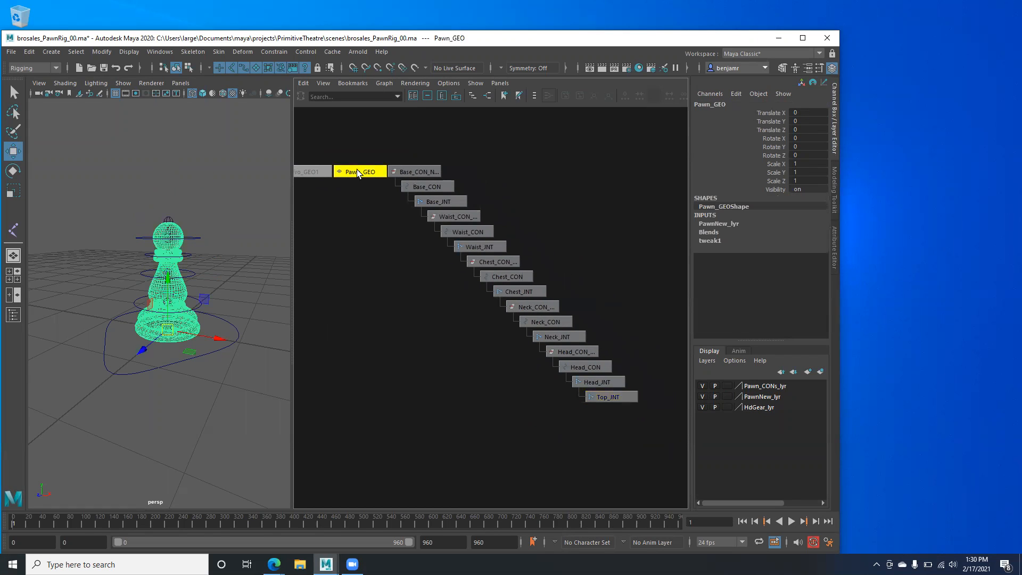
{"action": "left_click", "coordinate": [346, 139]}
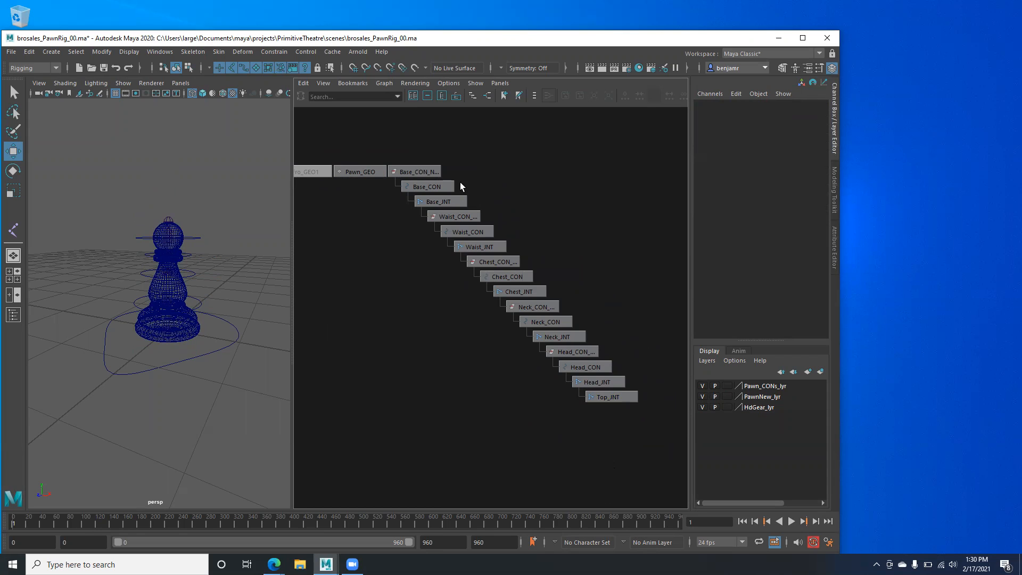
- Save the scene as brosales_PawnRig_00.ma, accepting the student-version warning
{"action": "left_click", "coordinate": [12, 53]}
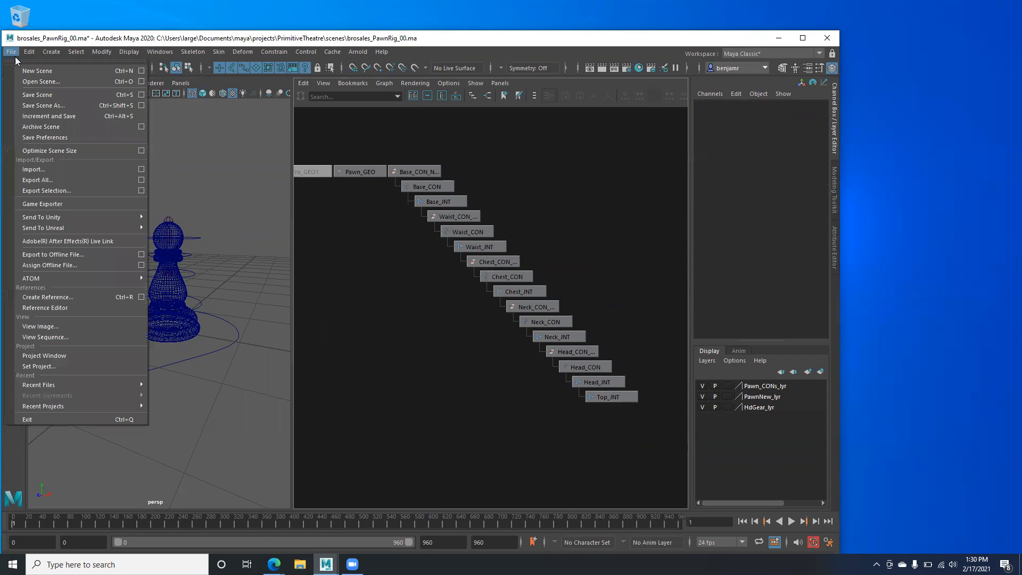
{"action": "left_click", "coordinate": [44, 95]}
{"action": "left_click", "coordinate": [478, 294]}
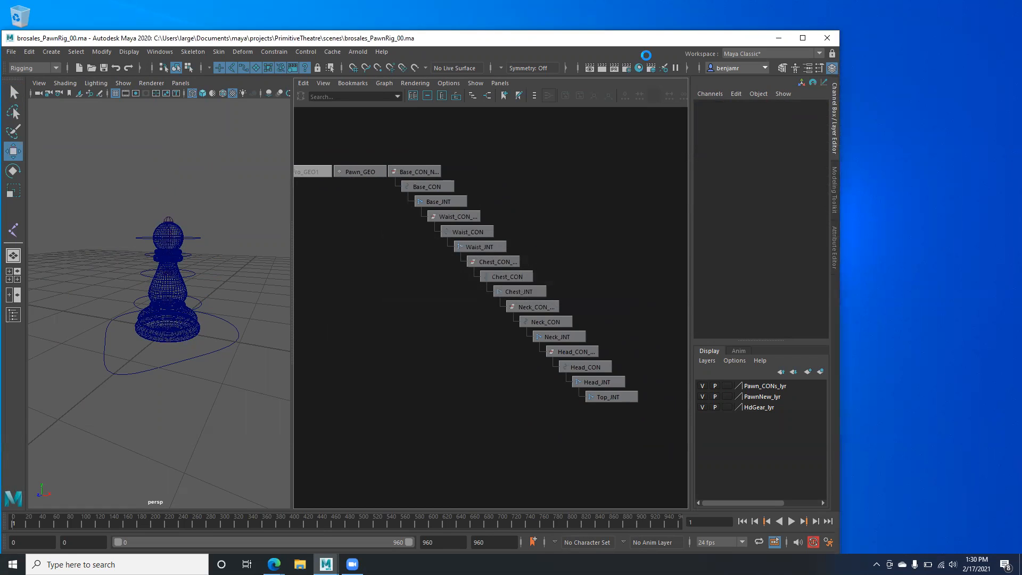